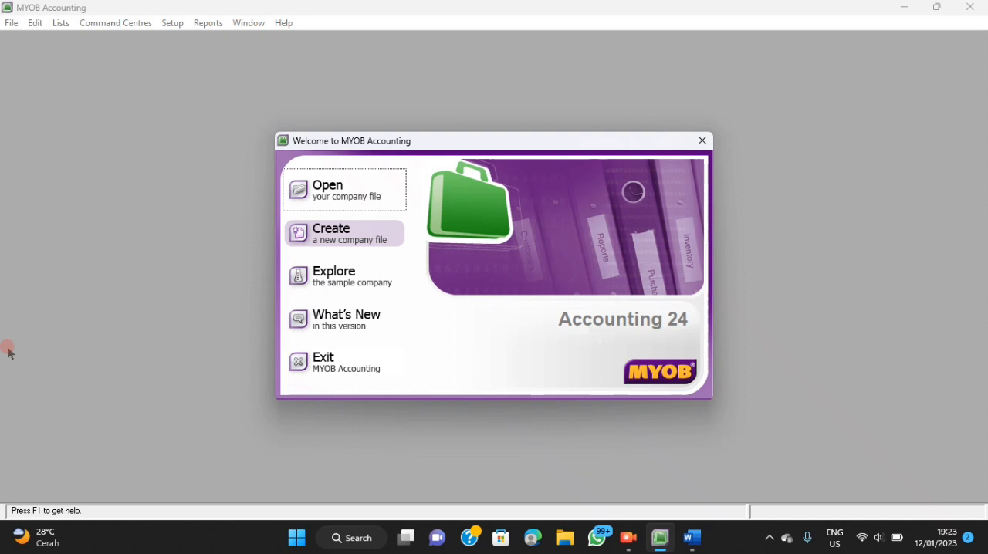
Create a new company file and enter the company name salon beauty kita, as given in the Word document.
{"action": "left_click", "coordinate": [332, 237]}
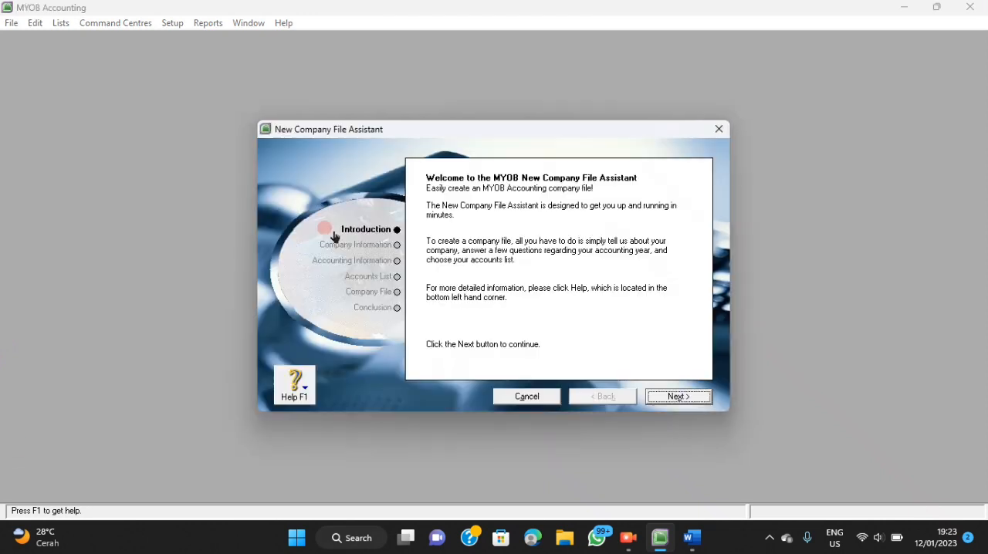
{"action": "left_click", "coordinate": [668, 398]}
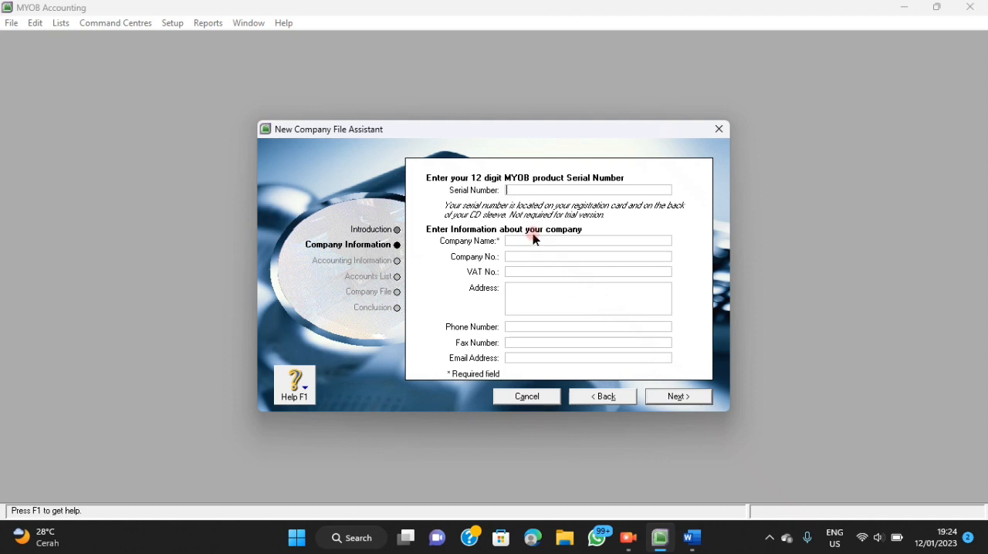
{"action": "left_click", "coordinate": [695, 534]}
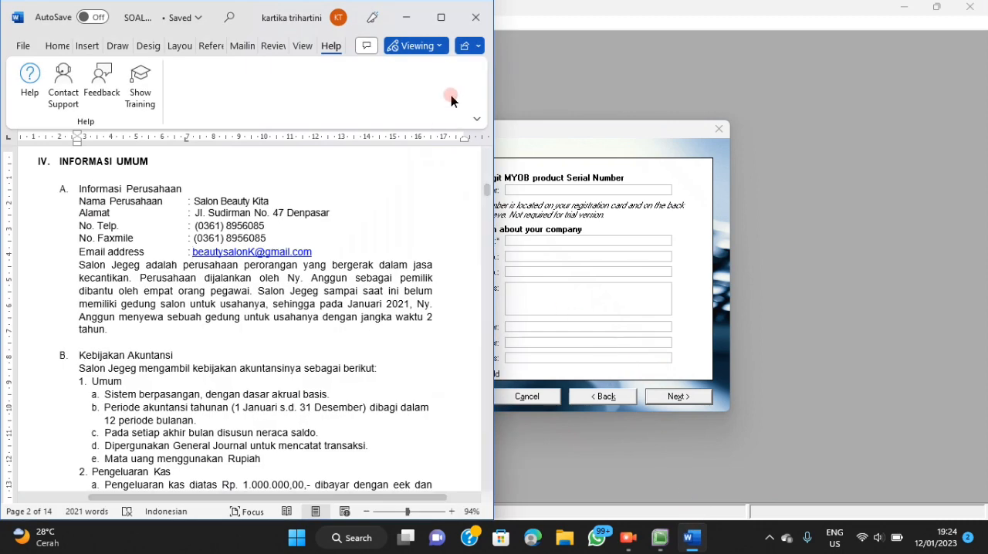
{"action": "left_click", "coordinate": [693, 539]}
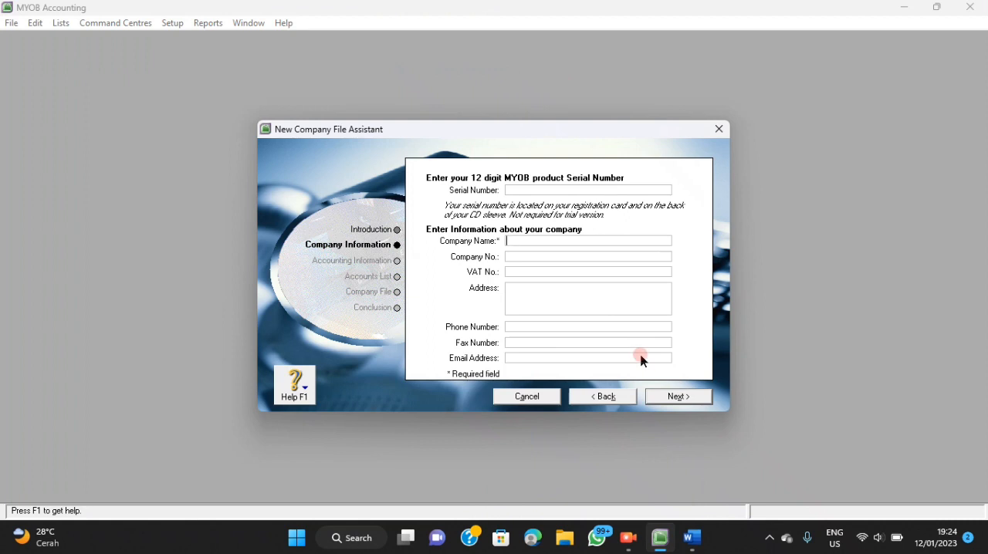
{"action": "type", "text": "salon beauty kita"}
Look up the company's address in the Word document and enter it in the company information.
{"action": "left_click", "coordinate": [698, 541]}
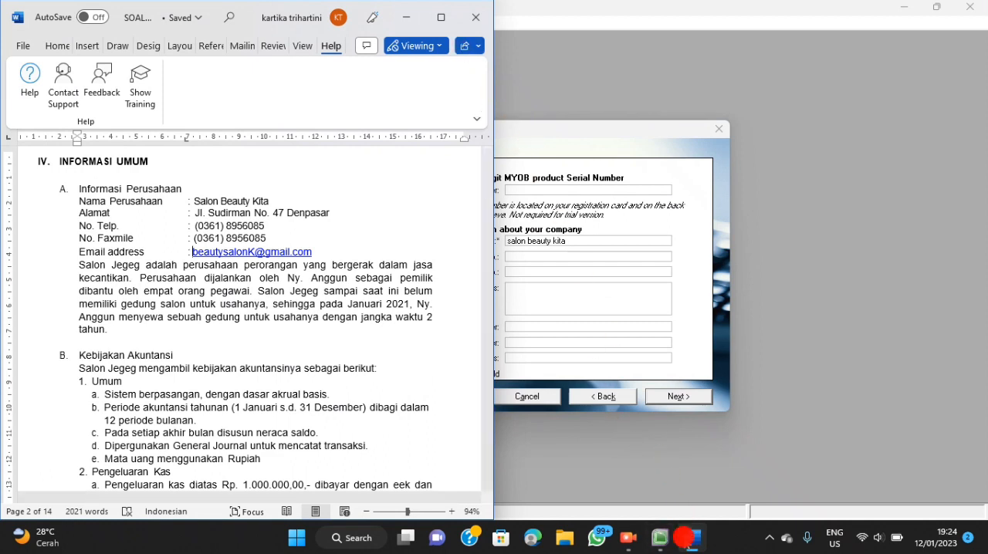
{"action": "left_click", "coordinate": [692, 539]}
{"action": "left_click", "coordinate": [697, 534]}
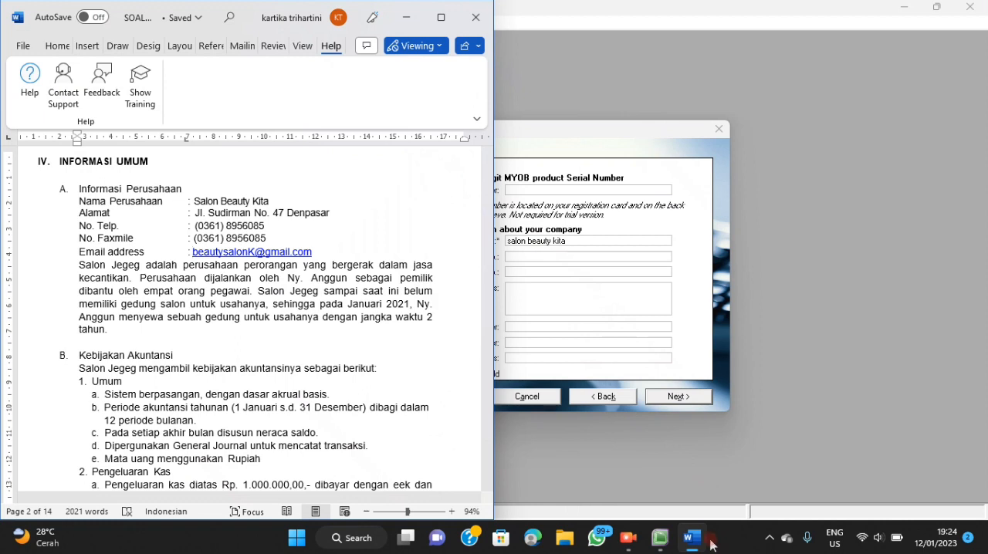
{"action": "left_click", "coordinate": [687, 537]}
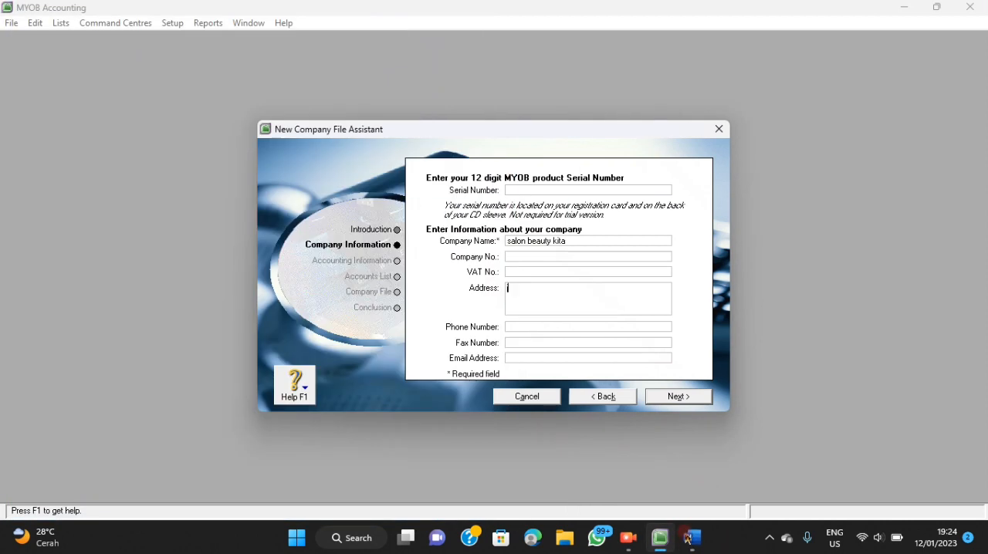
{"action": "key", "text": "BackSpace"}
{"action": "key", "text": "BackSpace"}
Look up the company's phone number in the Word document and fill it in.
{"action": "left_click", "coordinate": [553, 327]}
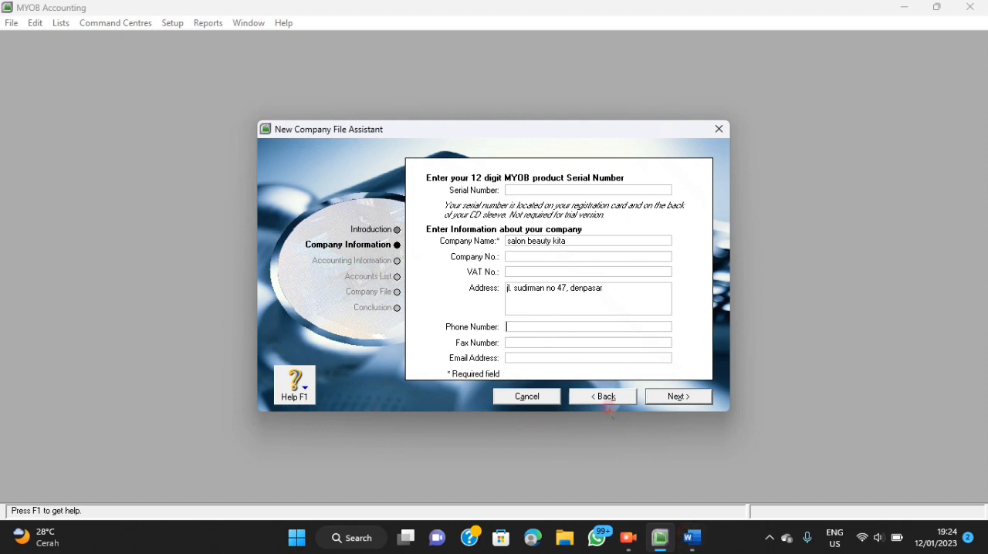
{"action": "left_click", "coordinate": [693, 538]}
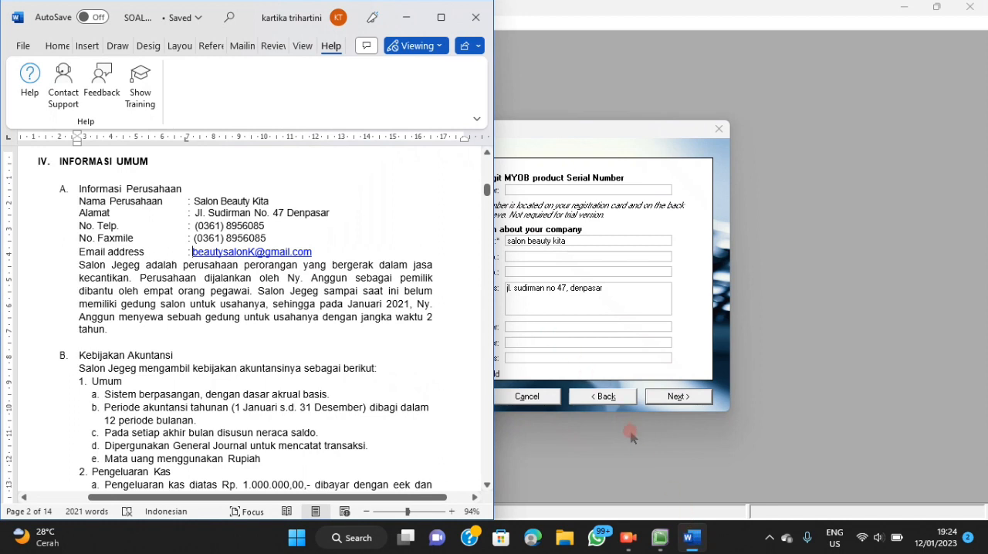
{"action": "left_click", "coordinate": [689, 538]}
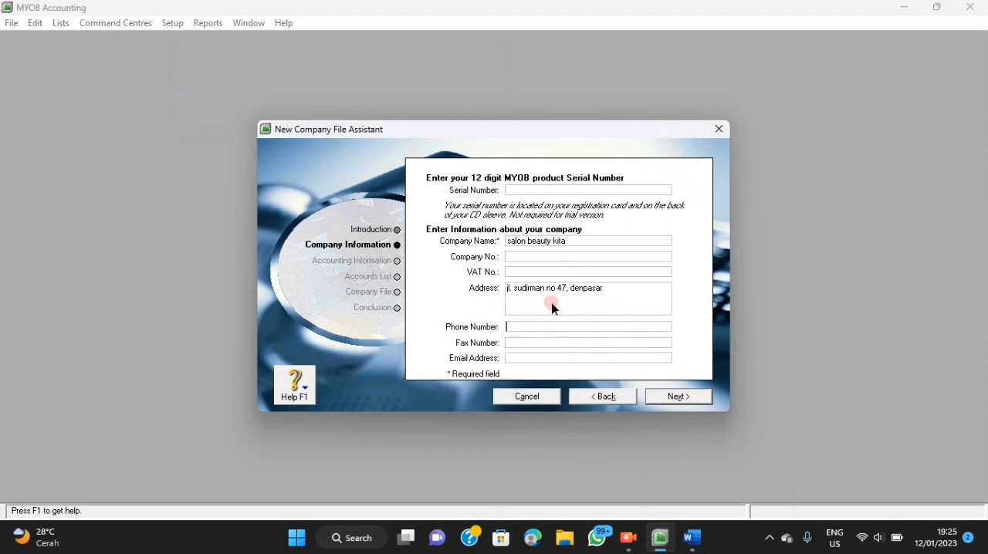
{"action": "left_click", "coordinate": [691, 543]}
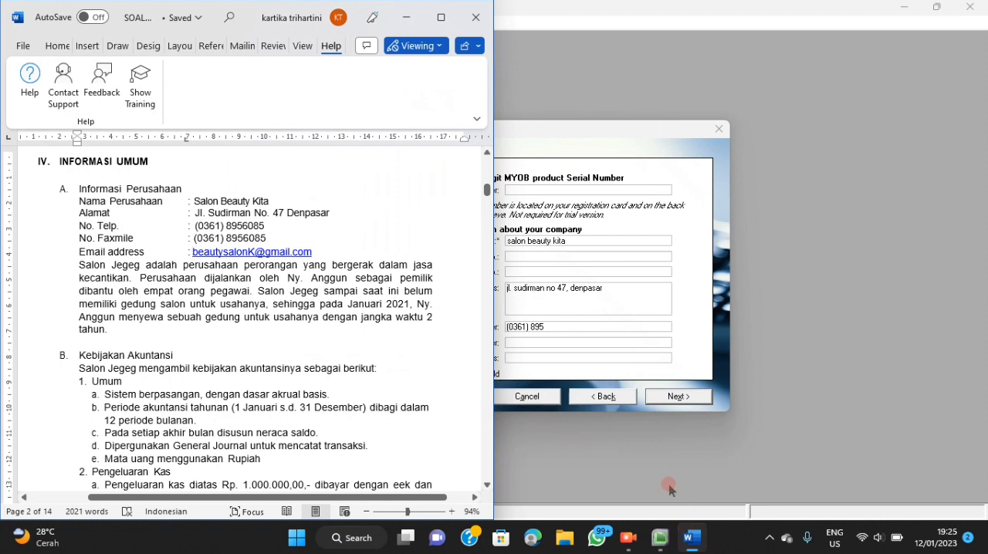
{"action": "left_click", "coordinate": [690, 538]}
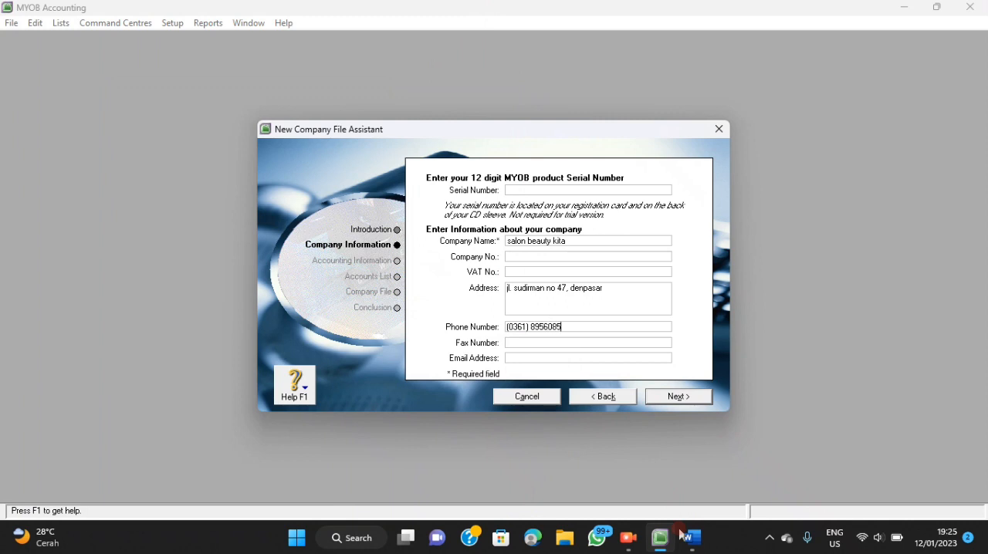
Fill in the company's fax number with its area code.
{"action": "left_click", "coordinate": [611, 343]}
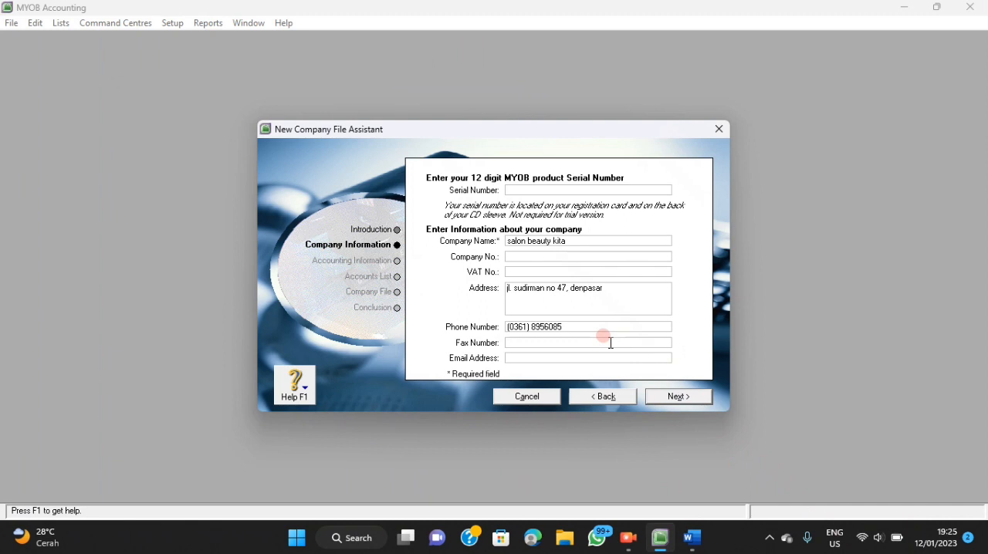
Look up the company's e-mail address in the Word document, fill it in and continue to the accounting information.
{"action": "left_click", "coordinate": [609, 358]}
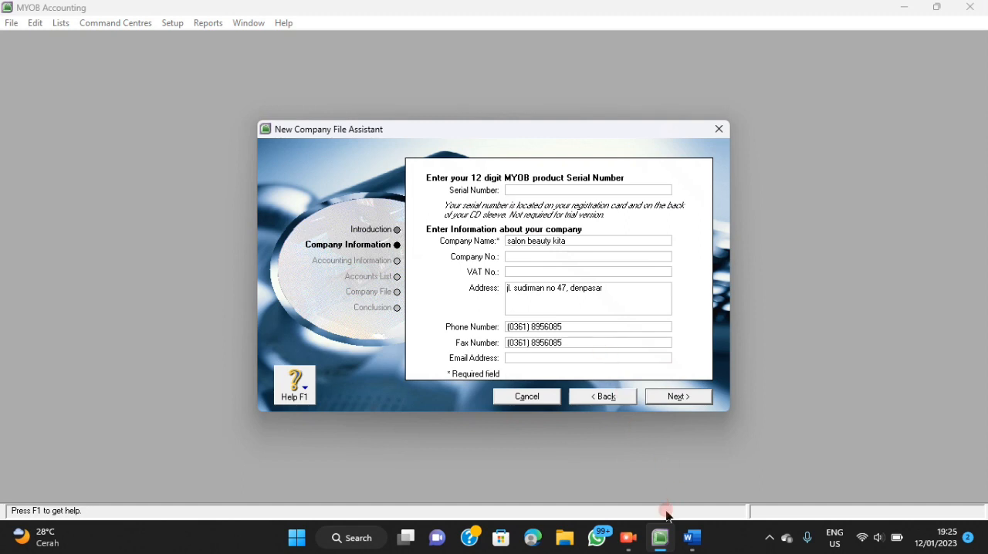
{"action": "left_click", "coordinate": [694, 534]}
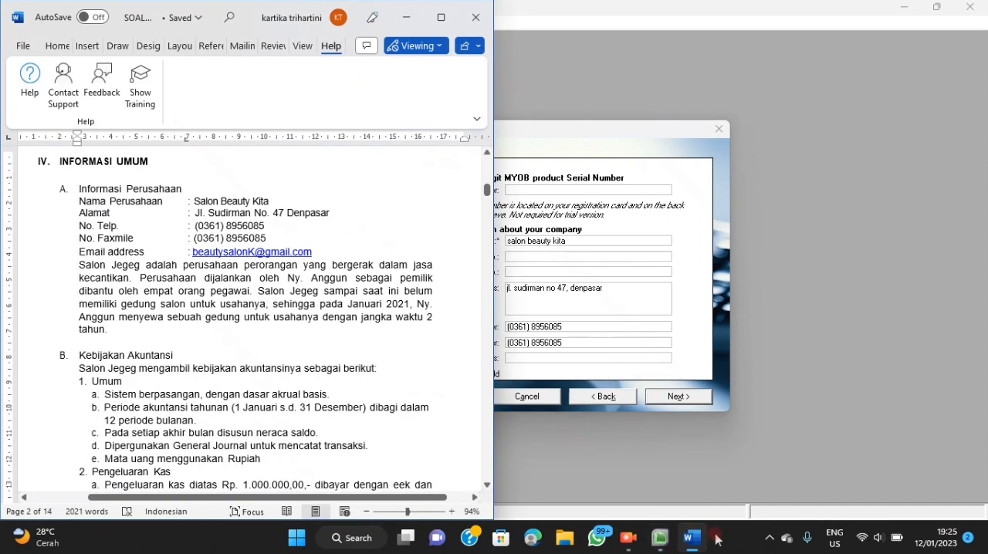
{"action": "left_click", "coordinate": [695, 541]}
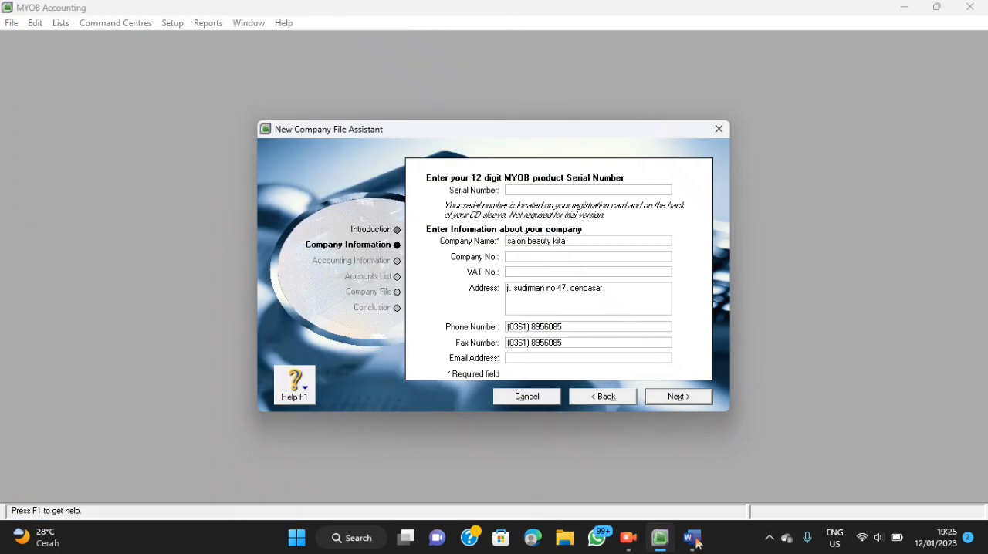
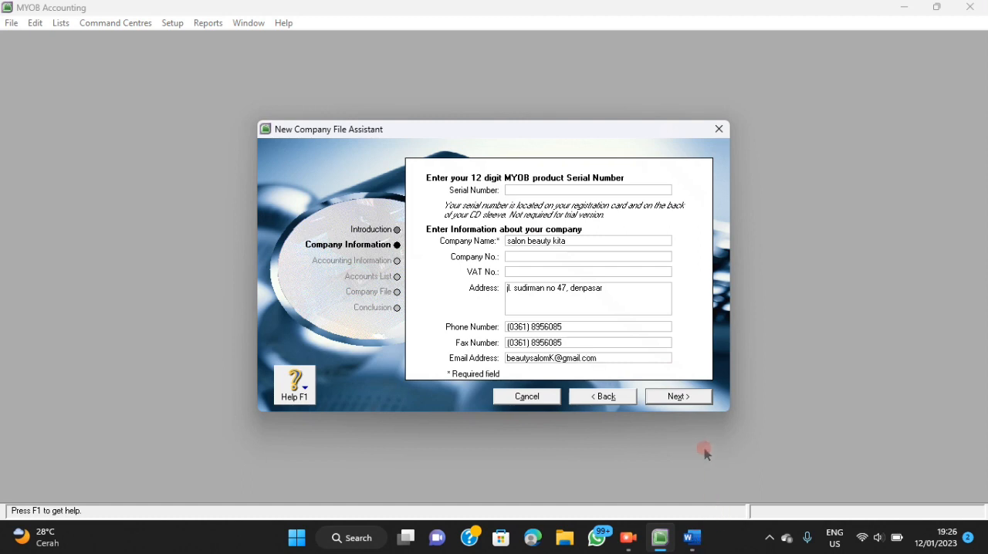
{"action": "left_click", "coordinate": [676, 397]}
{"action": "left_click", "coordinate": [681, 398]}
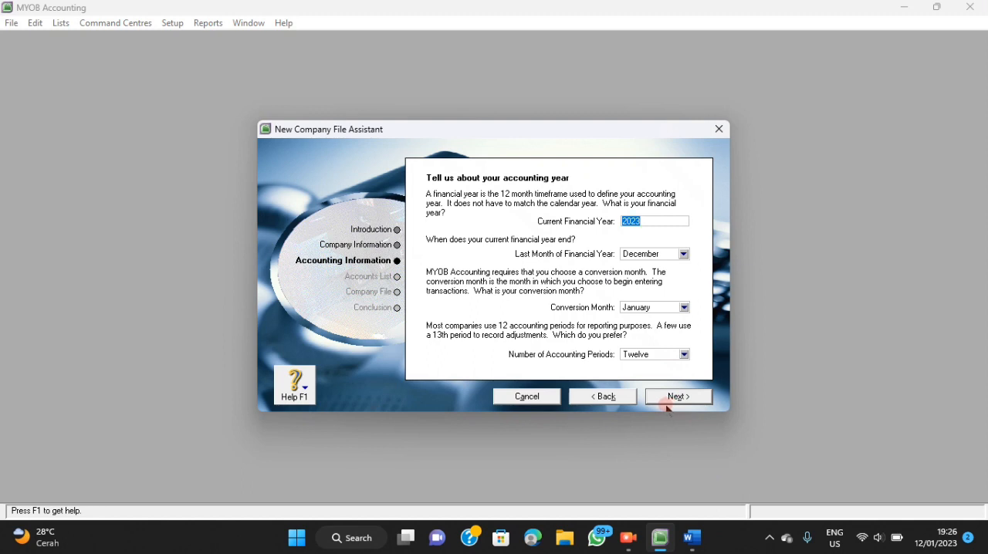
{"action": "mouse_move", "coordinate": [691, 536]}
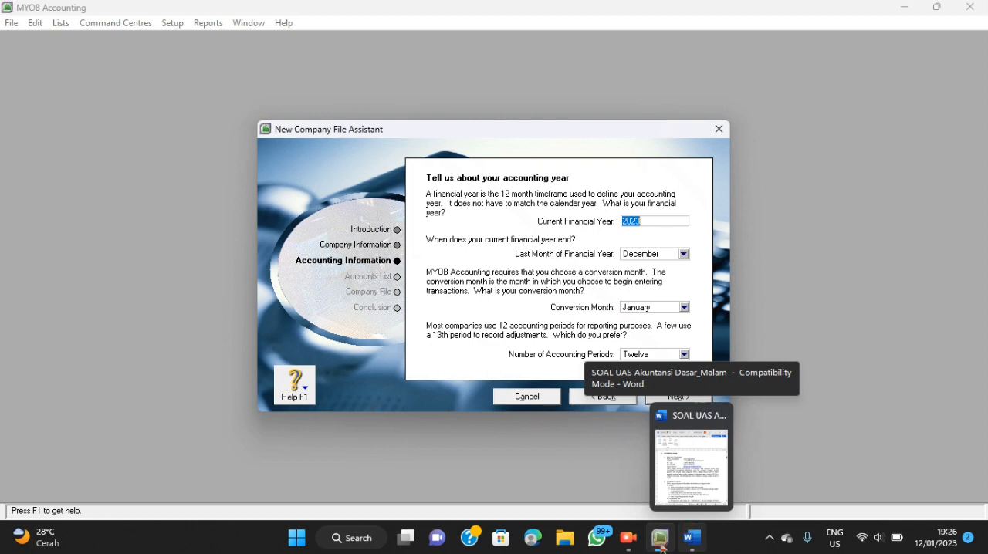
{"action": "left_click", "coordinate": [629, 538]}
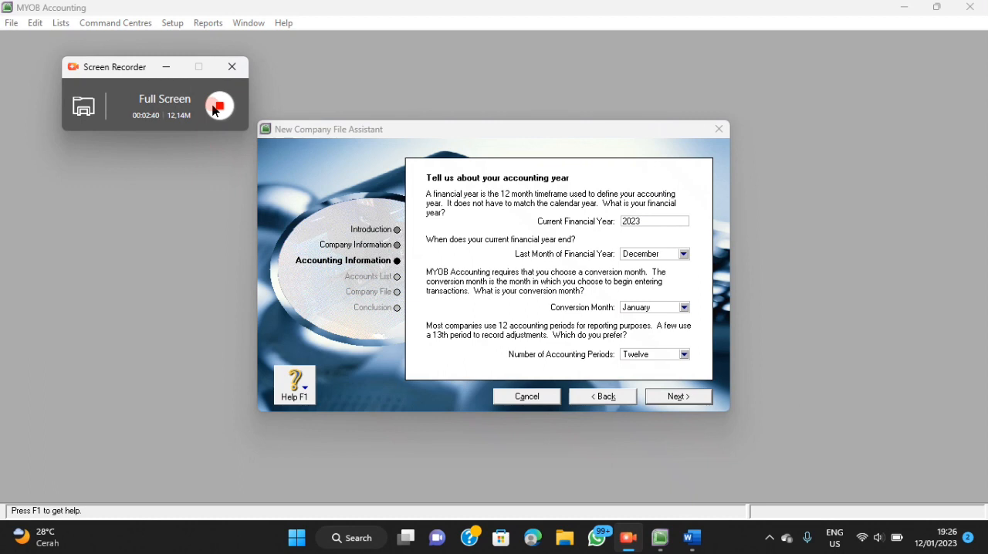
{"action": "left_click", "coordinate": [220, 105]}
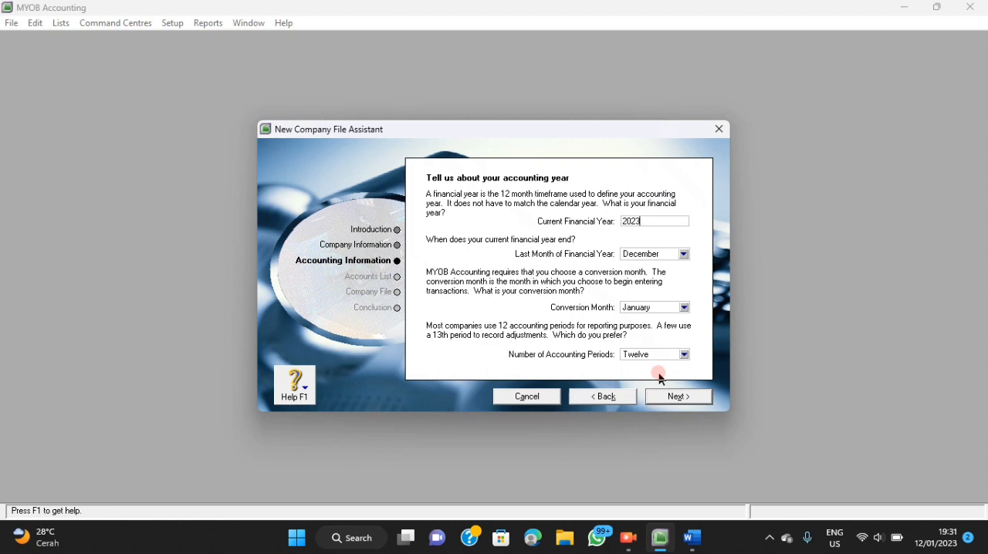
Check the accounting policies in the Word document, set the current financial year to 2021 and choose December as its last month.
{"action": "left_click", "coordinate": [693, 538]}
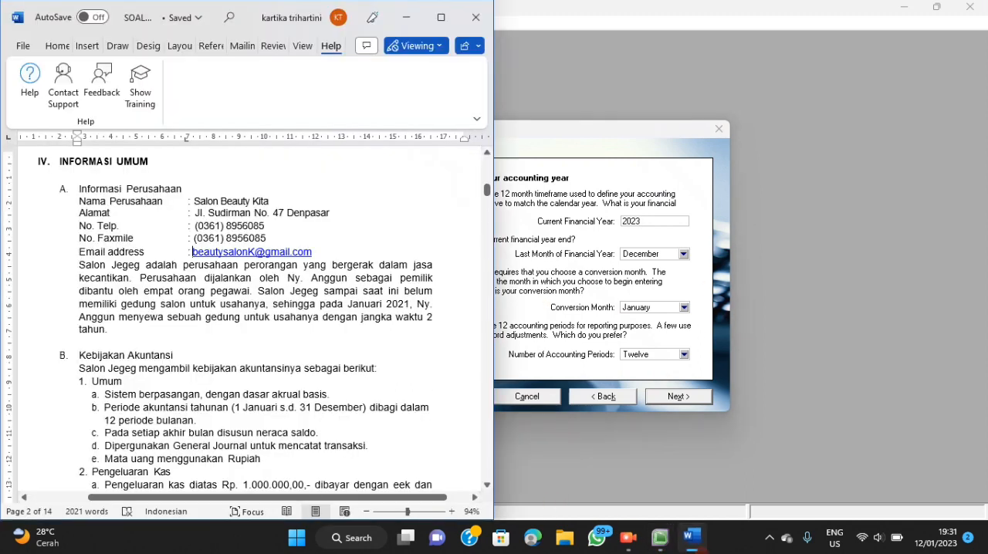
{"action": "scroll", "coordinate": [453, 332], "scroll_direction": "down", "scroll_amount": 1}
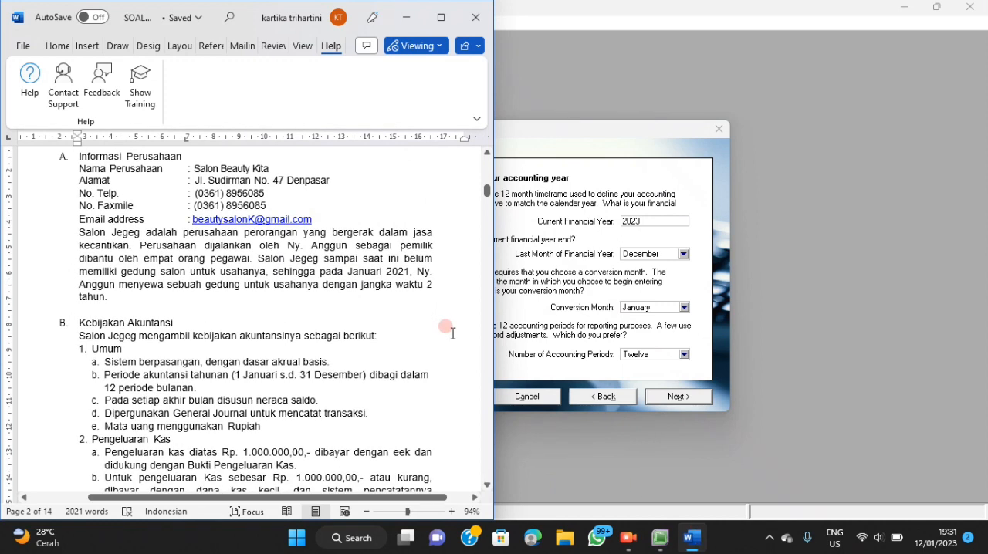
{"action": "scroll", "coordinate": [453, 334], "scroll_direction": "down", "scroll_amount": 3}
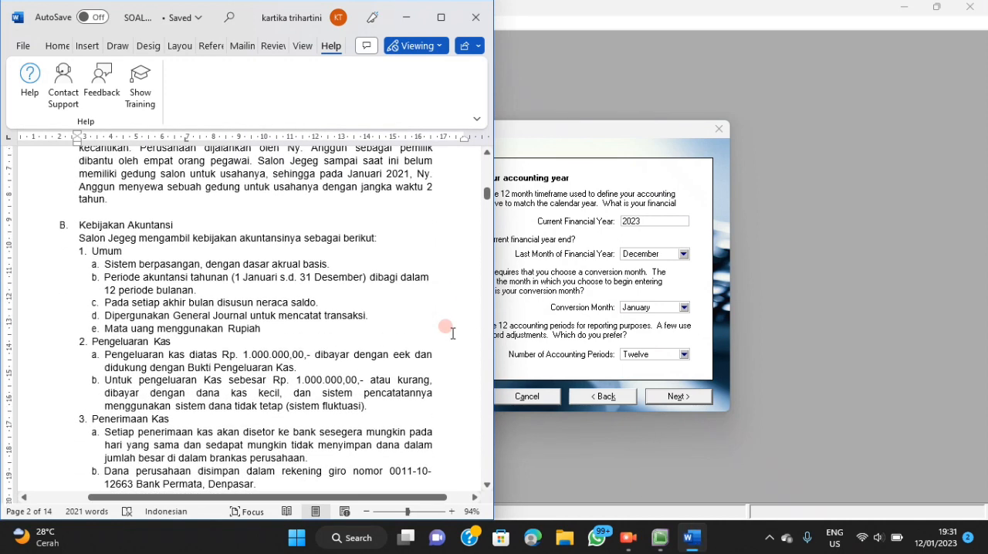
{"action": "scroll", "coordinate": [454, 333], "scroll_direction": "down", "scroll_amount": 1}
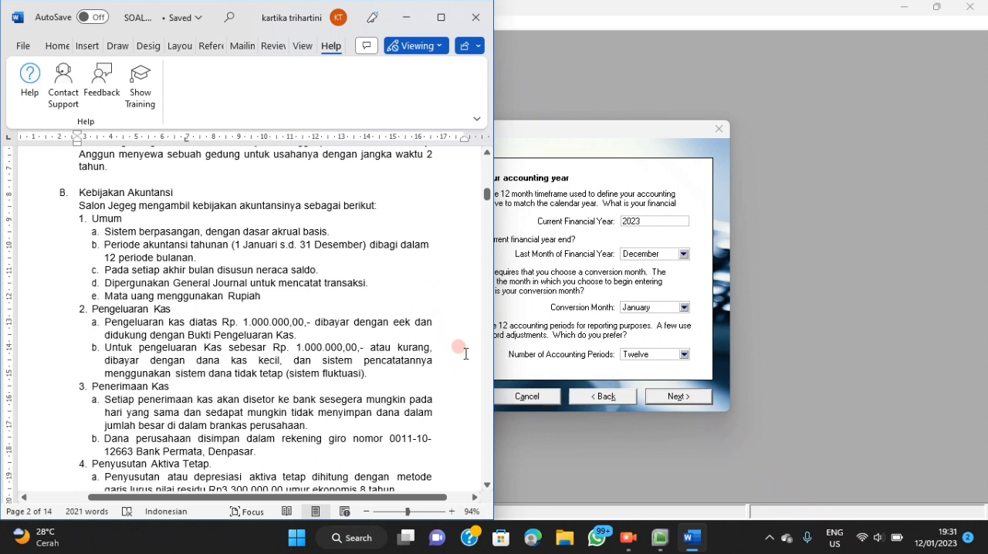
{"action": "left_click", "coordinate": [691, 540]}
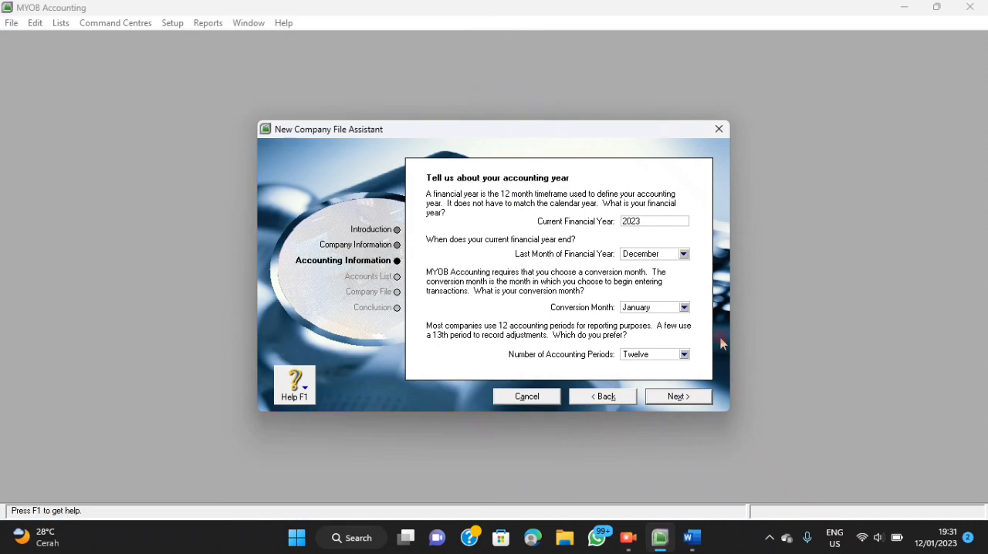
{"action": "key", "text": "BackSpace"}
{"action": "type", "text": "1"}
{"action": "left_click", "coordinate": [684, 254]}
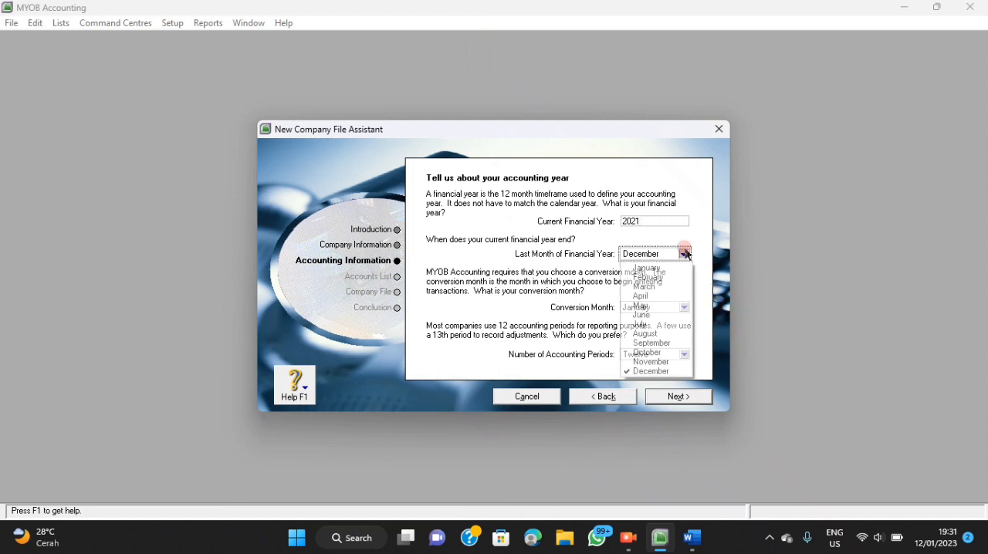
{"action": "left_click", "coordinate": [666, 371]}
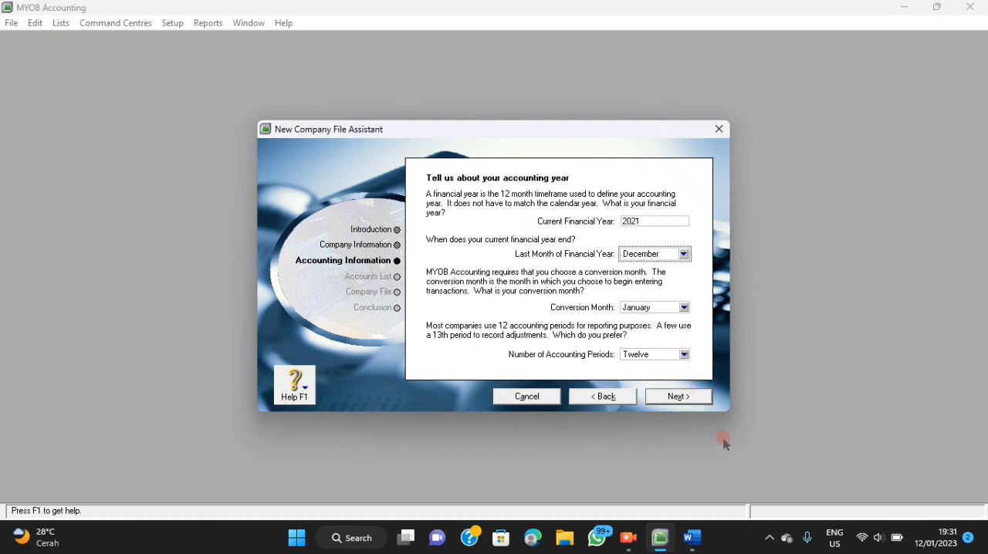
Review the Word document from the accounting policies through the balances and customer lists to the first transaction document, then close it.
{"action": "left_click", "coordinate": [694, 539]}
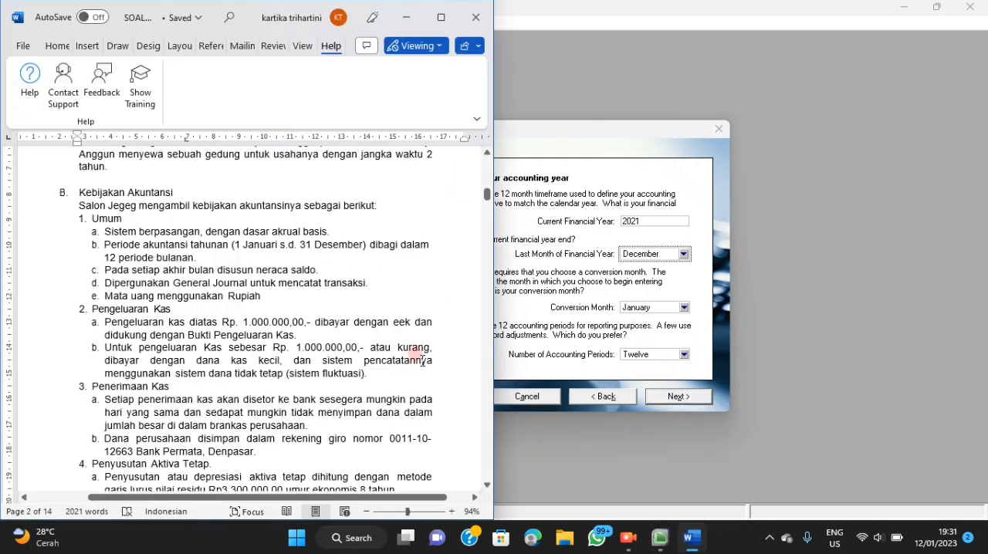
{"action": "scroll", "coordinate": [414, 339], "scroll_direction": "down", "scroll_amount": 7}
{"action": "scroll", "coordinate": [414, 338], "scroll_direction": "down", "scroll_amount": 15}
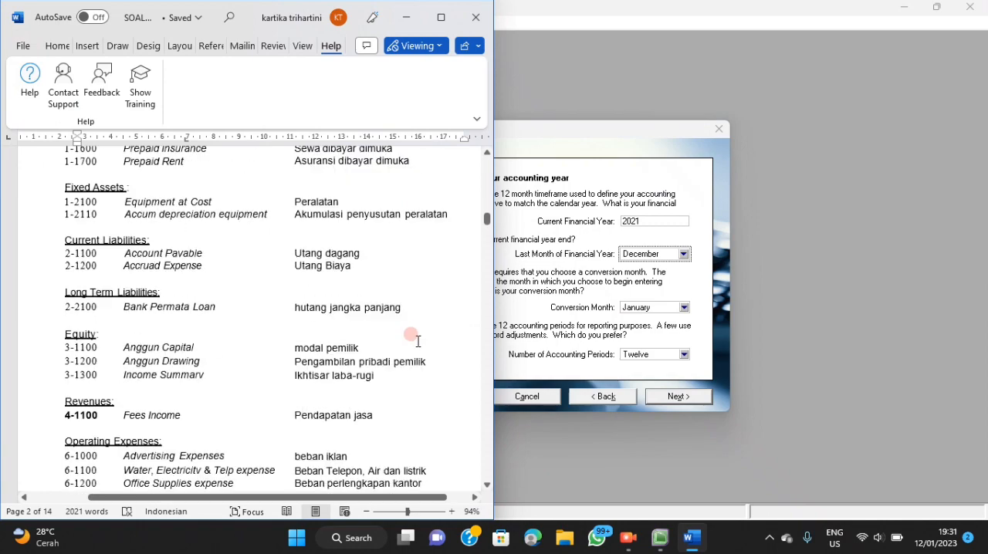
{"action": "scroll", "coordinate": [417, 335], "scroll_direction": "down", "scroll_amount": 15}
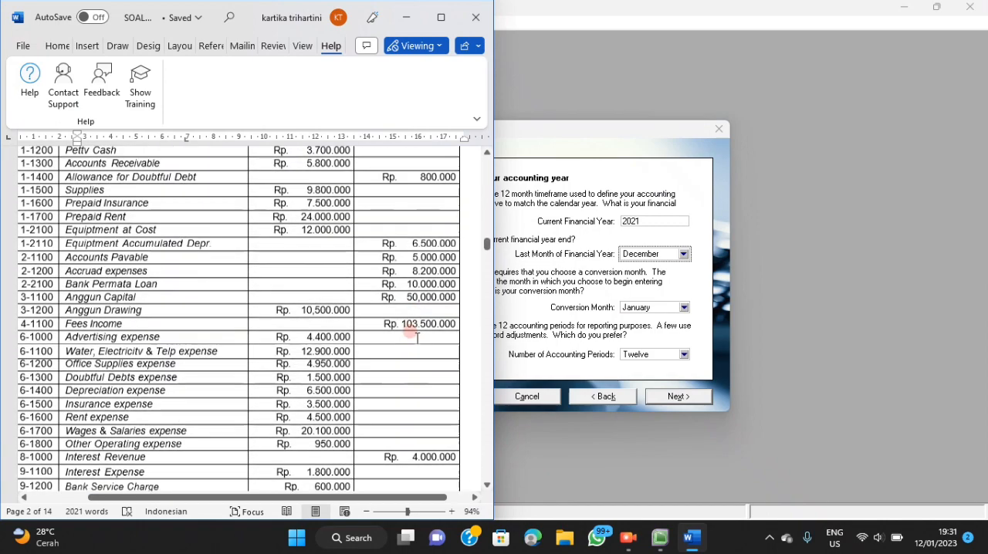
{"action": "scroll", "coordinate": [417, 338], "scroll_direction": "down", "scroll_amount": 5}
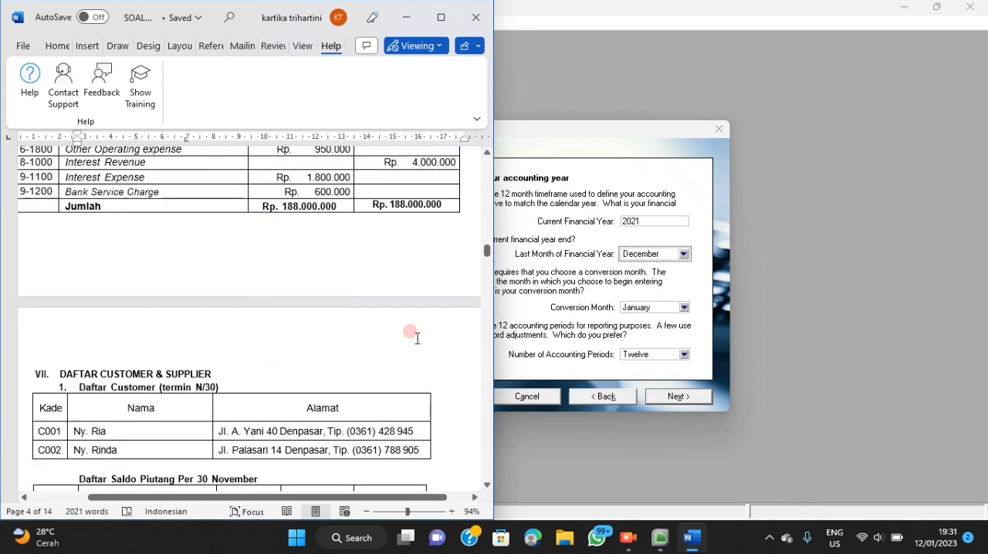
{"action": "scroll", "coordinate": [417, 338], "scroll_direction": "down", "scroll_amount": 12}
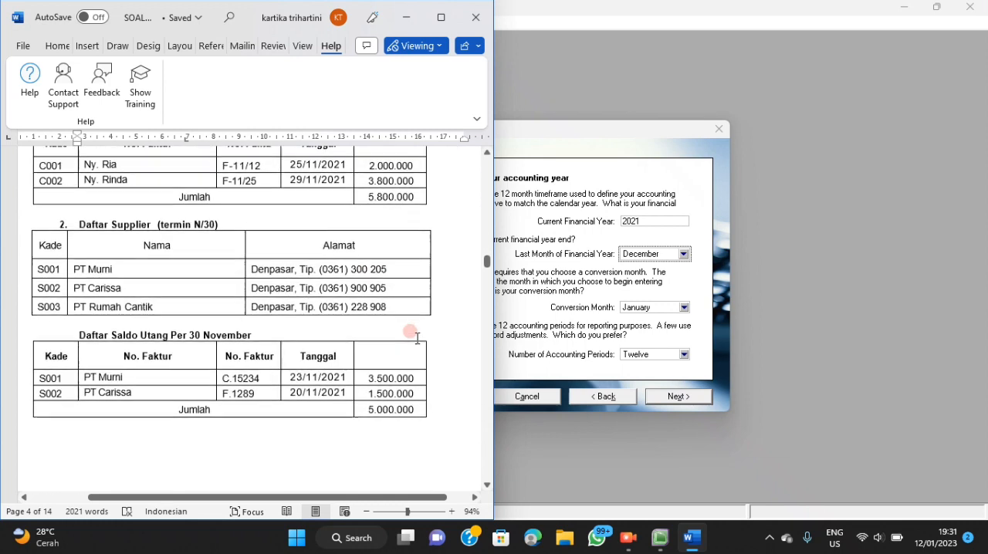
{"action": "scroll", "coordinate": [417, 338], "scroll_direction": "down", "scroll_amount": 10}
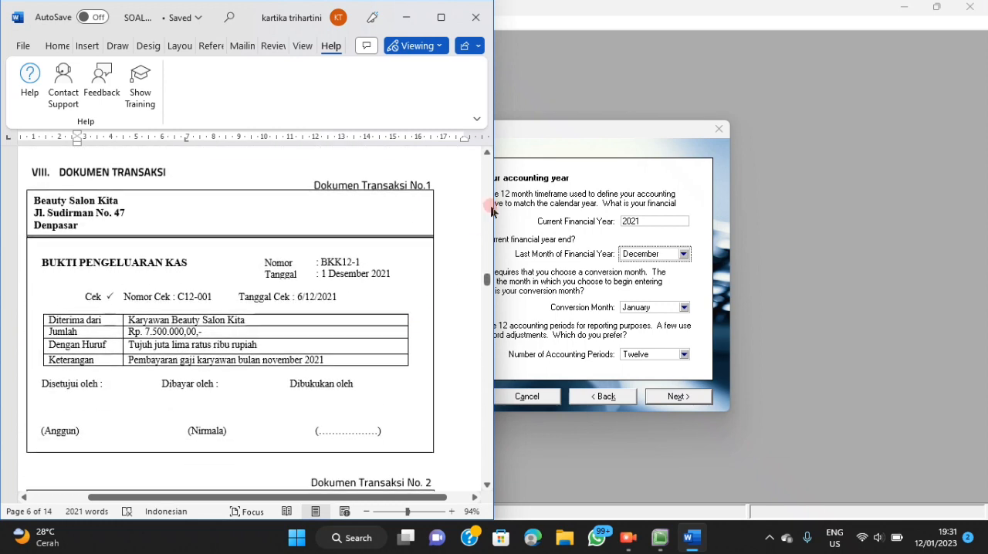
{"action": "left_click", "coordinate": [478, 23]}
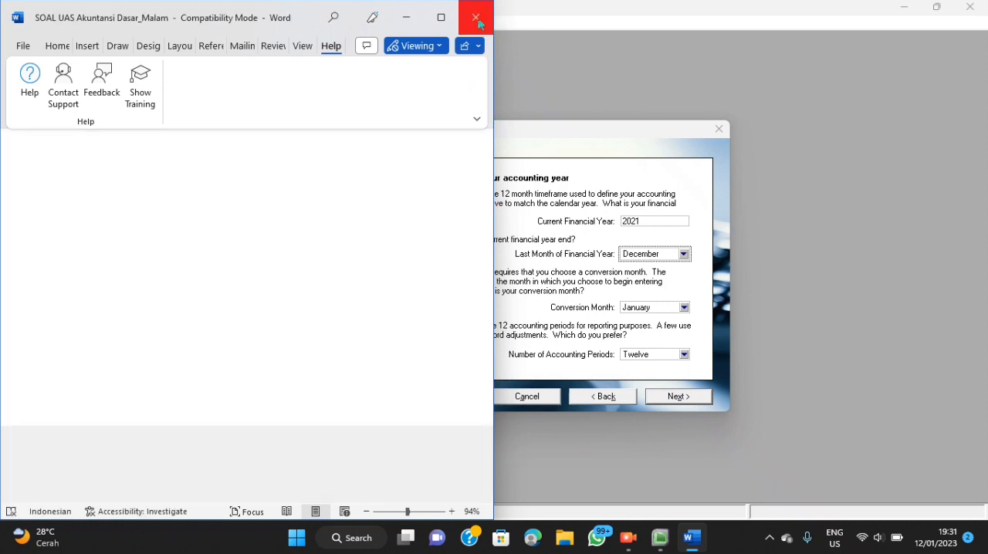
Set the conversion month to December and the number of accounting periods to Thirteen, then confirm the accounting information.
{"action": "left_click", "coordinate": [686, 307]}
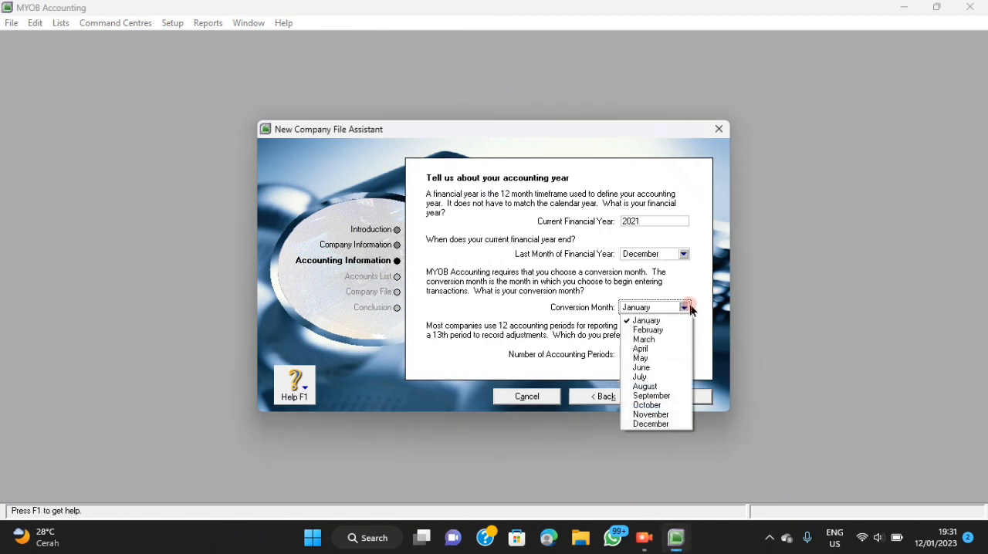
{"action": "left_click", "coordinate": [668, 426]}
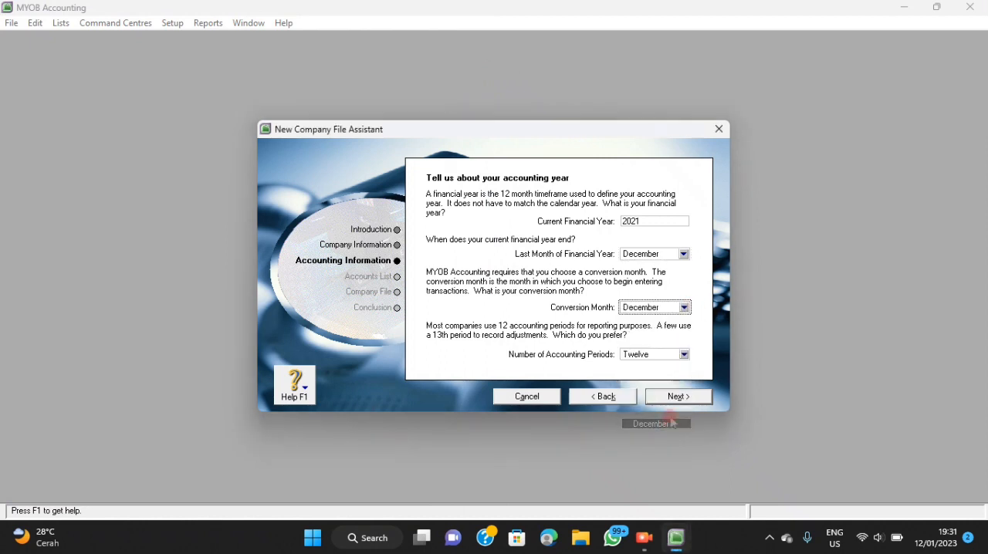
{"action": "left_click", "coordinate": [683, 354]}
{"action": "left_click", "coordinate": [669, 379]}
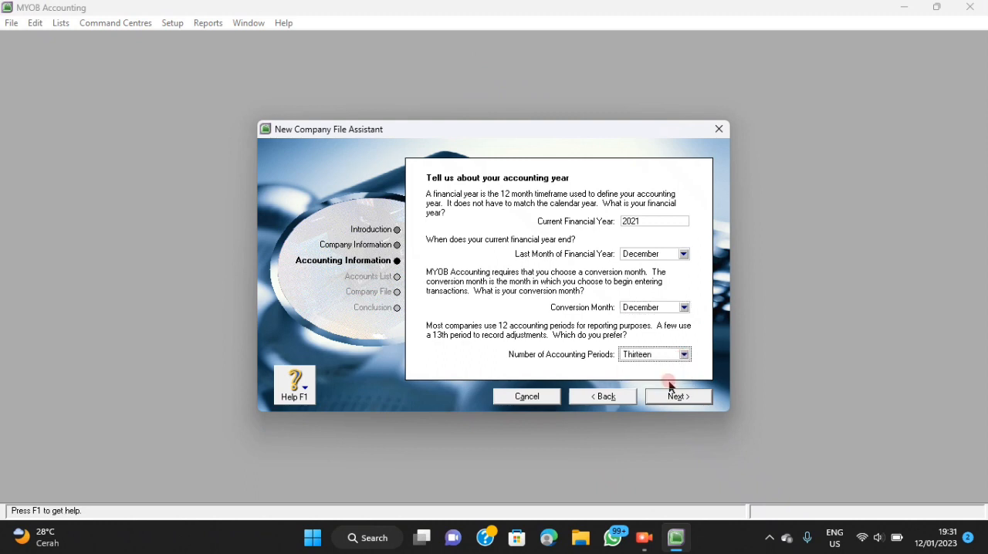
{"action": "left_click", "coordinate": [679, 399]}
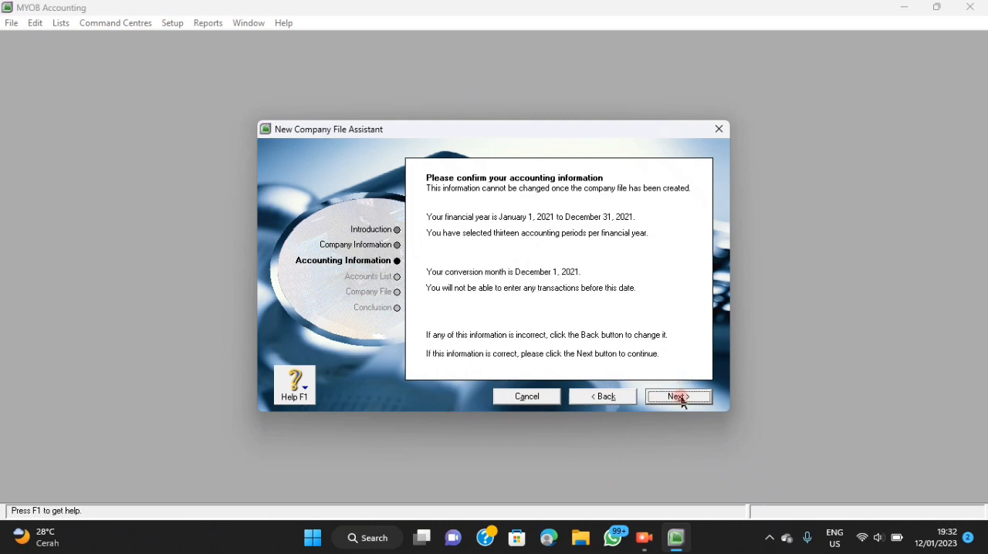
{"action": "left_click", "coordinate": [679, 398]}
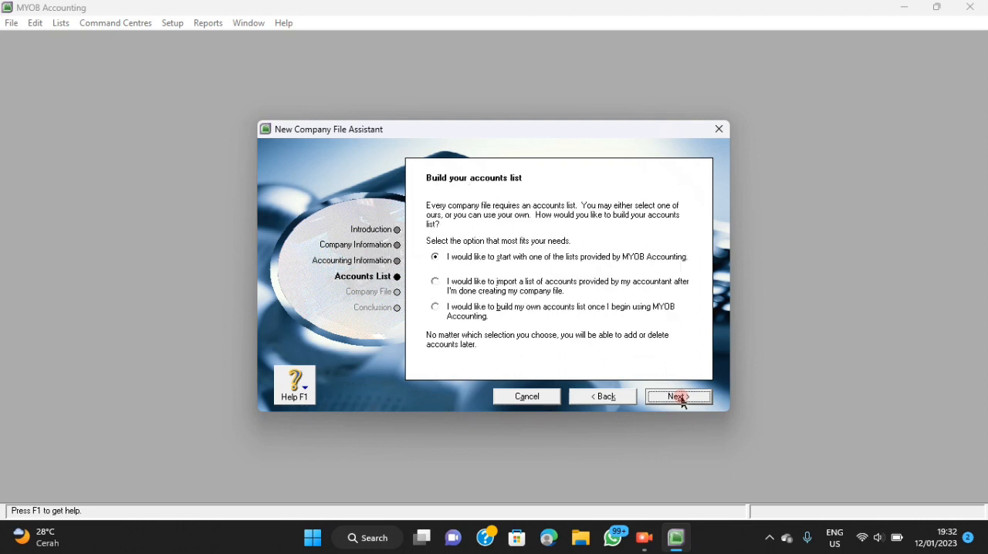
Choose to import the accountant's list of accounts after creating the company file, and continue to the company file page.
{"action": "left_click", "coordinate": [501, 287]}
{"action": "left_click", "coordinate": [662, 397]}
{"action": "left_click", "coordinate": [170, 68]}
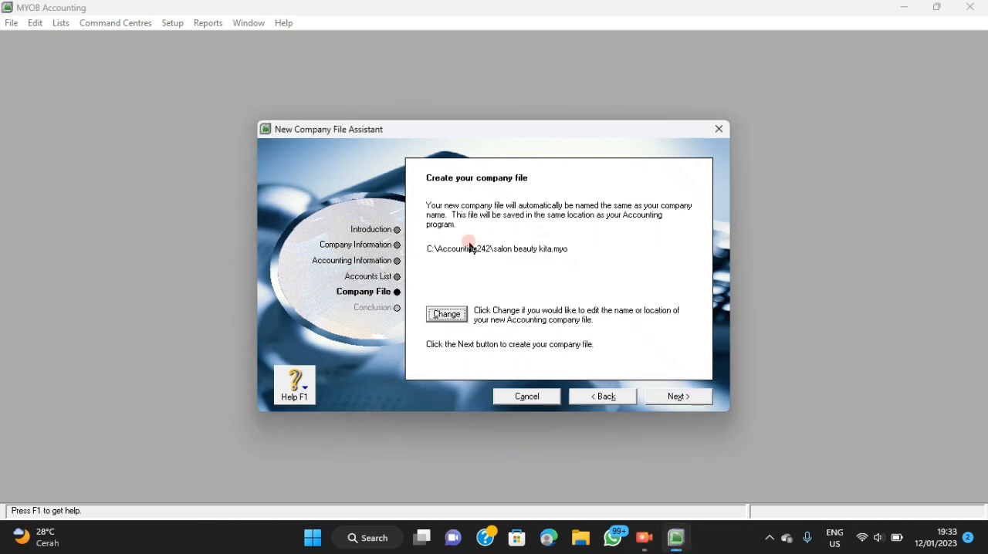
Change the company file's location to the Dasar-Dasar Akuntansi folder, keeping the name salon beauty kita, and create the file.
{"action": "left_click", "coordinate": [569, 313]}
{"action": "left_click", "coordinate": [448, 315]}
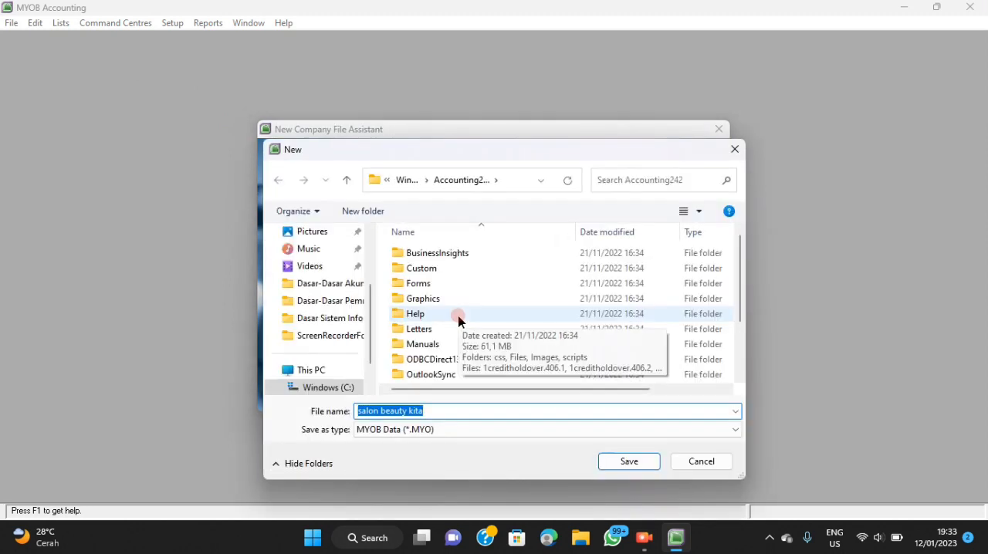
{"action": "left_click", "coordinate": [346, 289]}
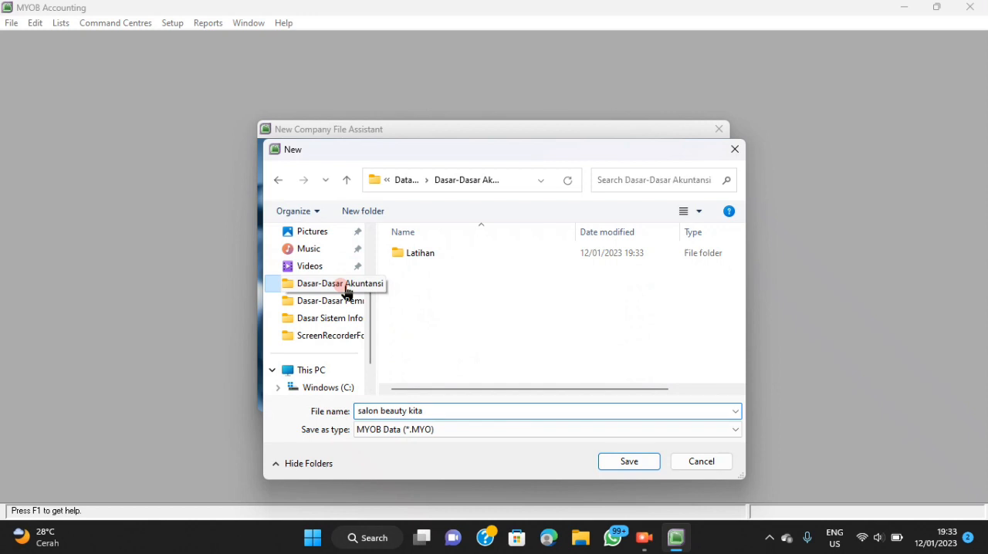
{"action": "left_click", "coordinate": [633, 465]}
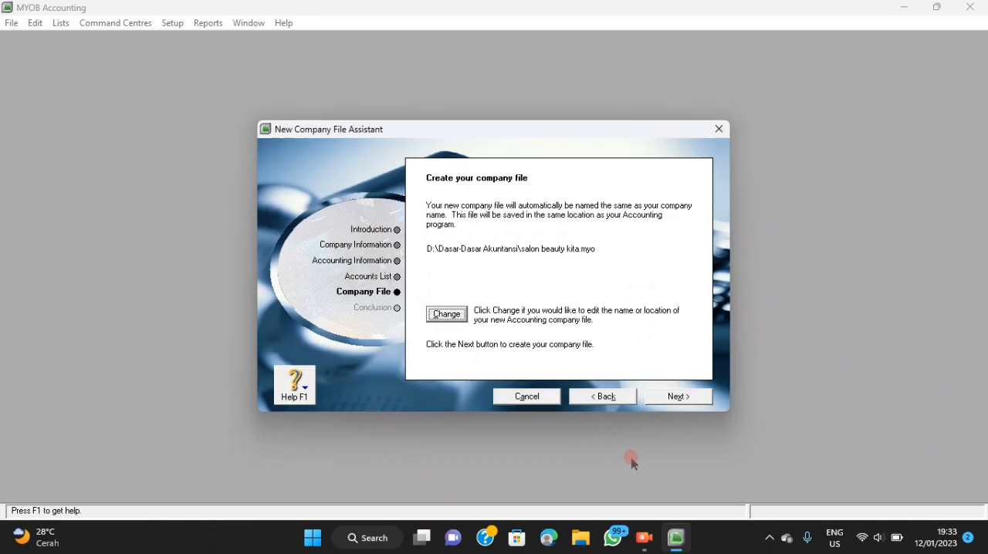
{"action": "left_click", "coordinate": [671, 397]}
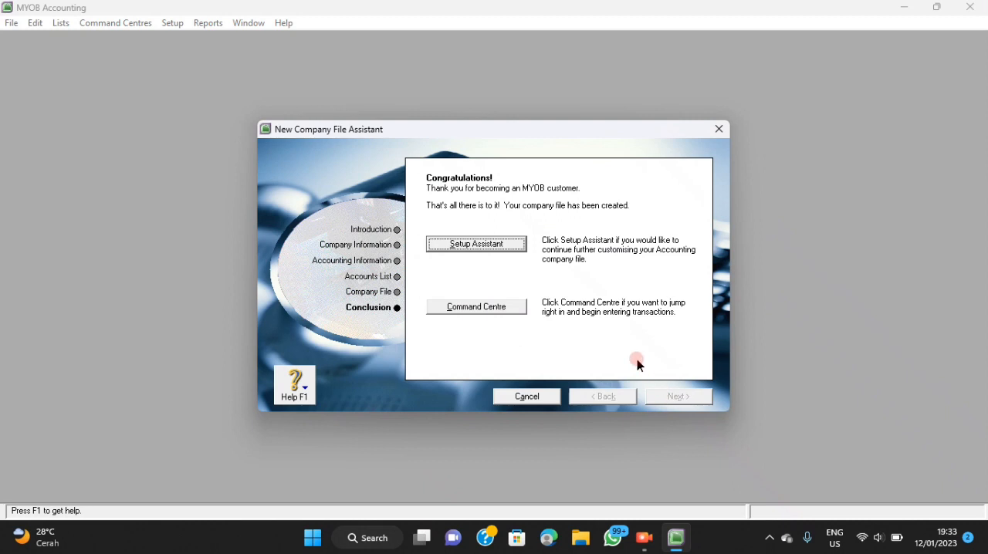
Open the new company file's Command Centre, maximize it and show the Accounts List.
{"action": "left_click", "coordinate": [505, 310]}
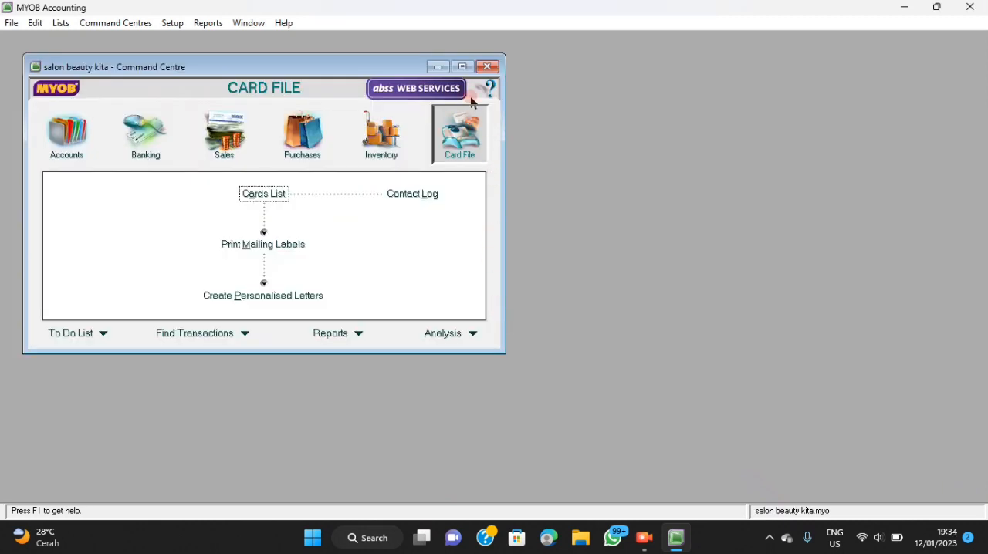
{"action": "left_click", "coordinate": [462, 66]}
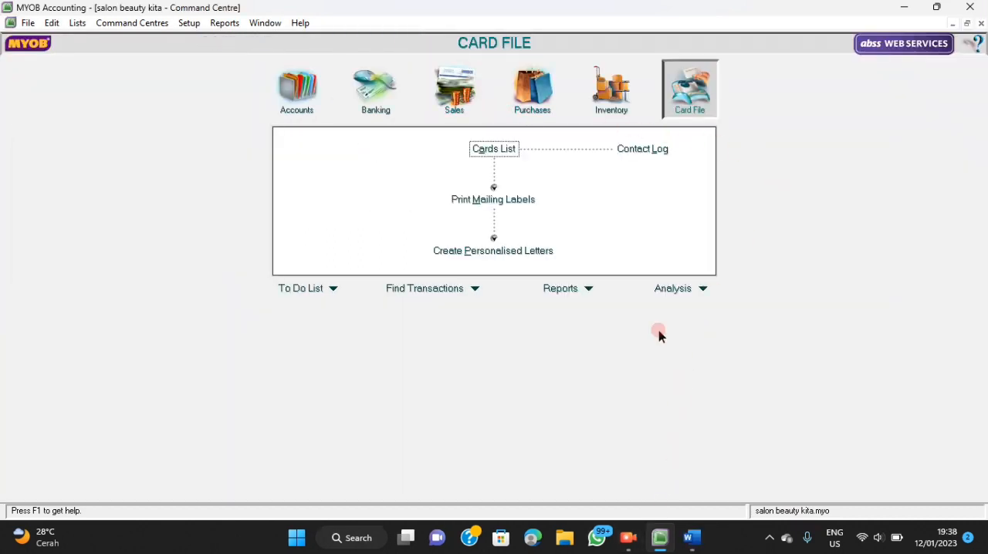
{"action": "left_click", "coordinate": [309, 93]}
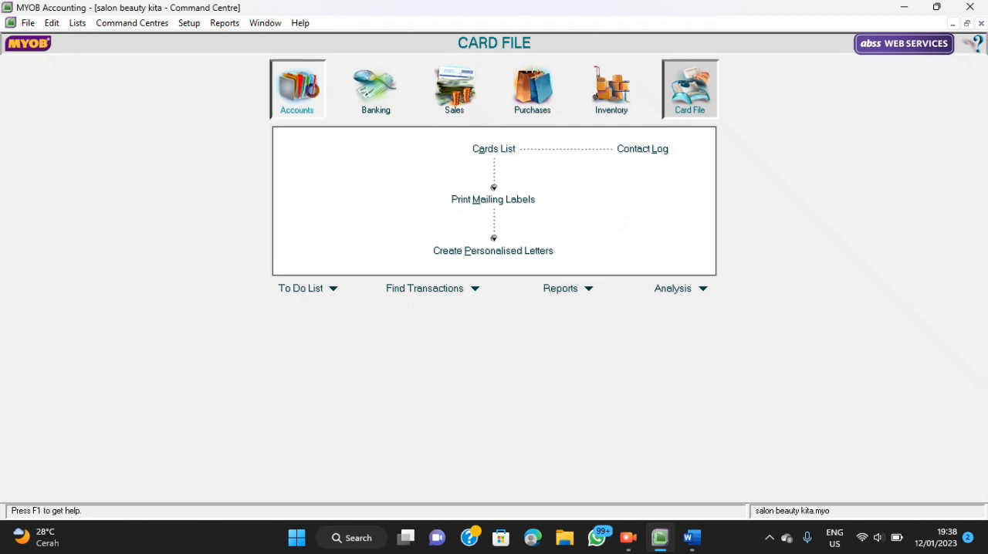
{"action": "left_click", "coordinate": [471, 154]}
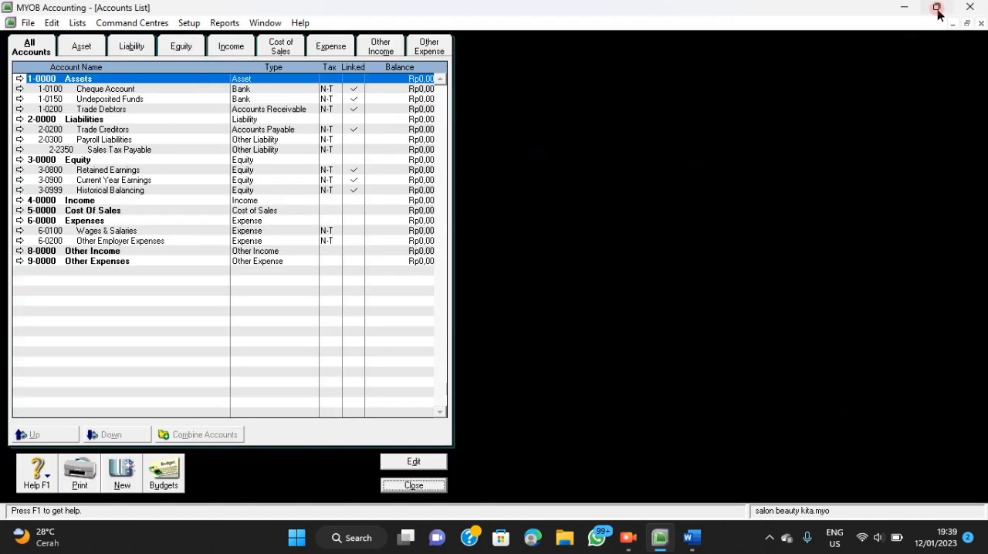
Place the Accounts List side by side with the Word document and bring the document's chart of accounts into view.
{"action": "mouse_move", "coordinate": [936, 11]}
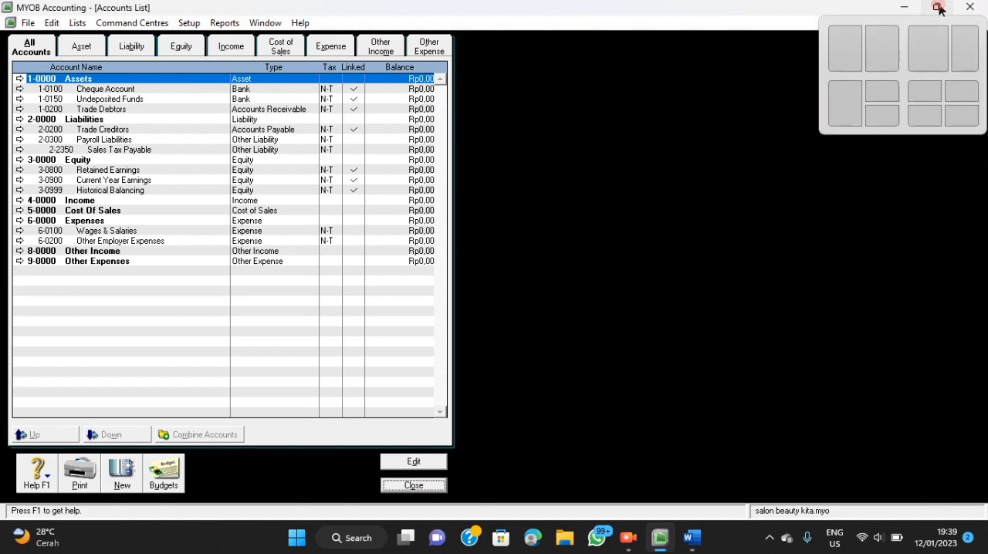
{"action": "left_click", "coordinate": [892, 62]}
{"action": "left_click", "coordinate": [271, 228]}
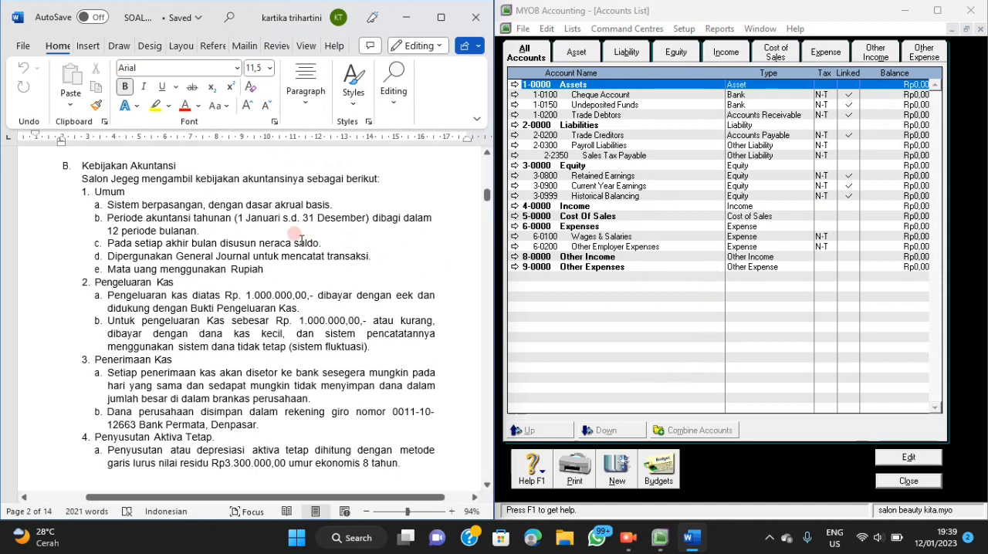
{"action": "scroll", "coordinate": [313, 247], "scroll_direction": "down", "scroll_amount": 6}
{"action": "scroll", "coordinate": [316, 253], "scroll_direction": "down", "scroll_amount": 10}
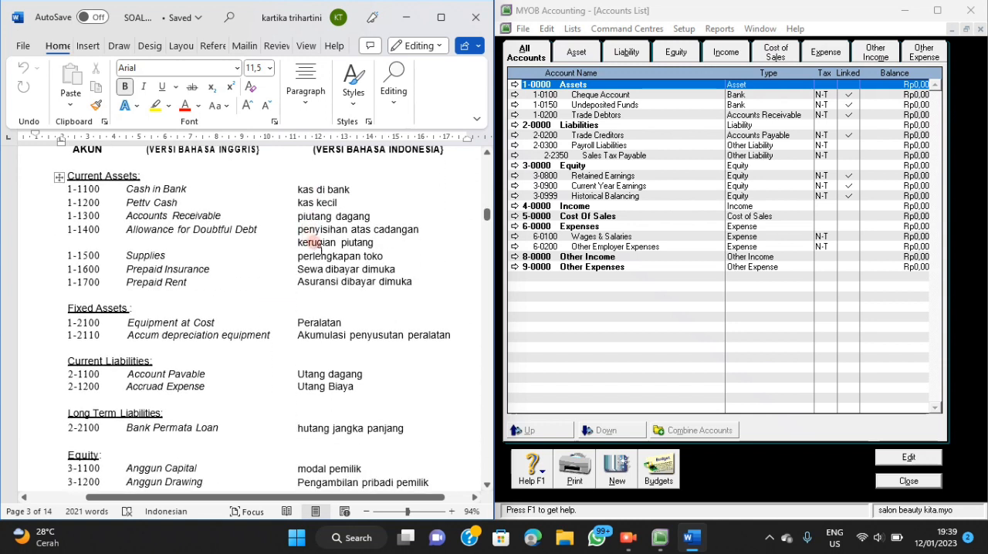
{"action": "scroll", "coordinate": [319, 249], "scroll_direction": "down", "scroll_amount": 1}
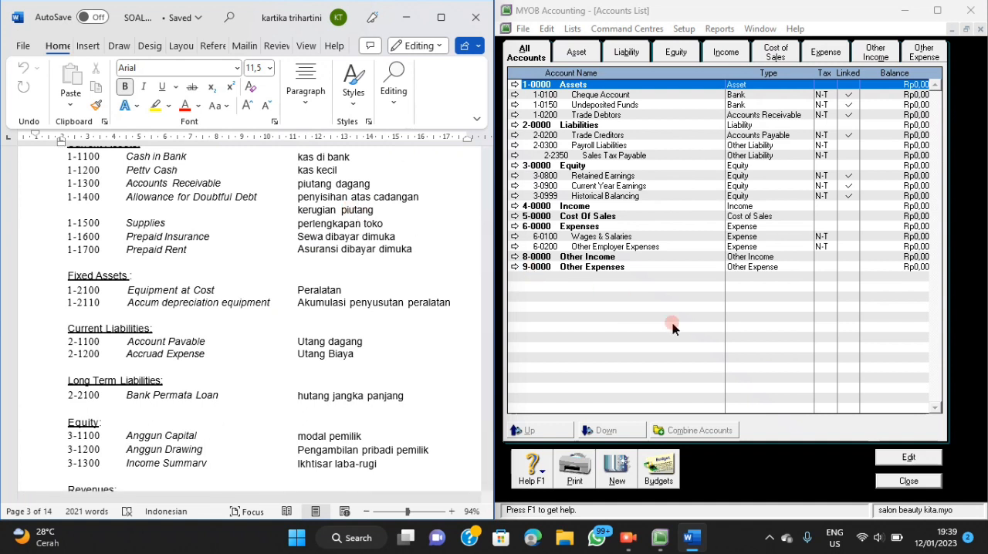
Start an import of account information with duplicate records set to Update Existing Record.
{"action": "left_click", "coordinate": [525, 29]}
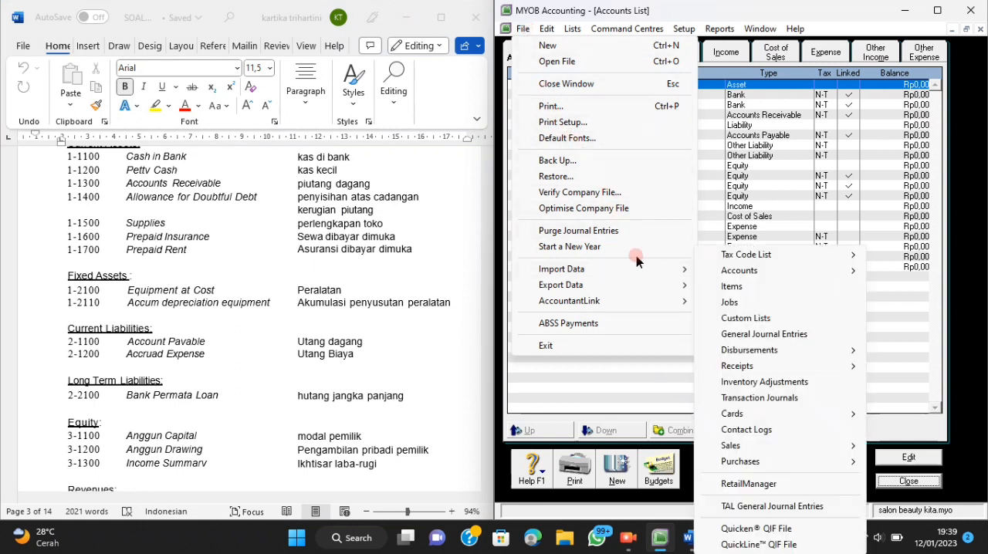
{"action": "mouse_move", "coordinate": [684, 269]}
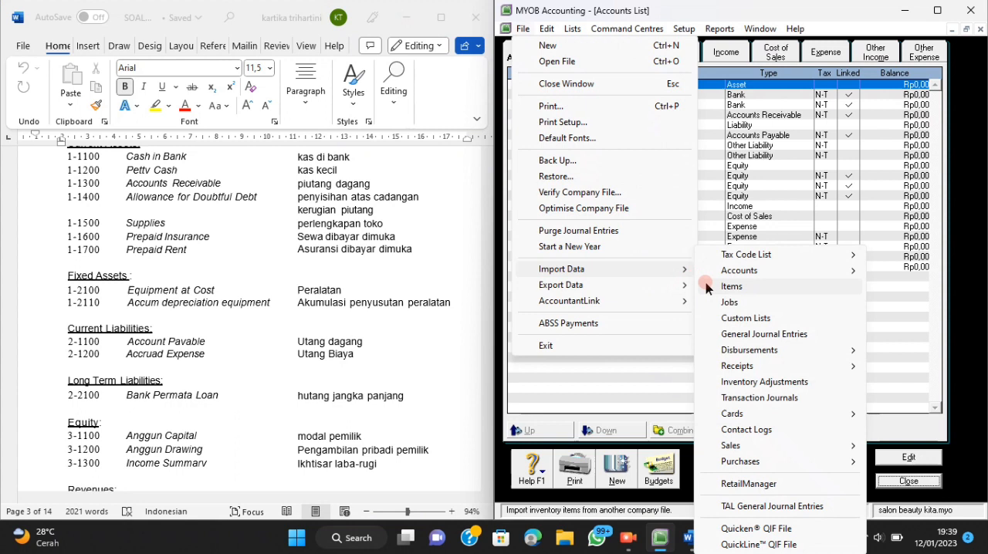
{"action": "mouse_move", "coordinate": [740, 271]}
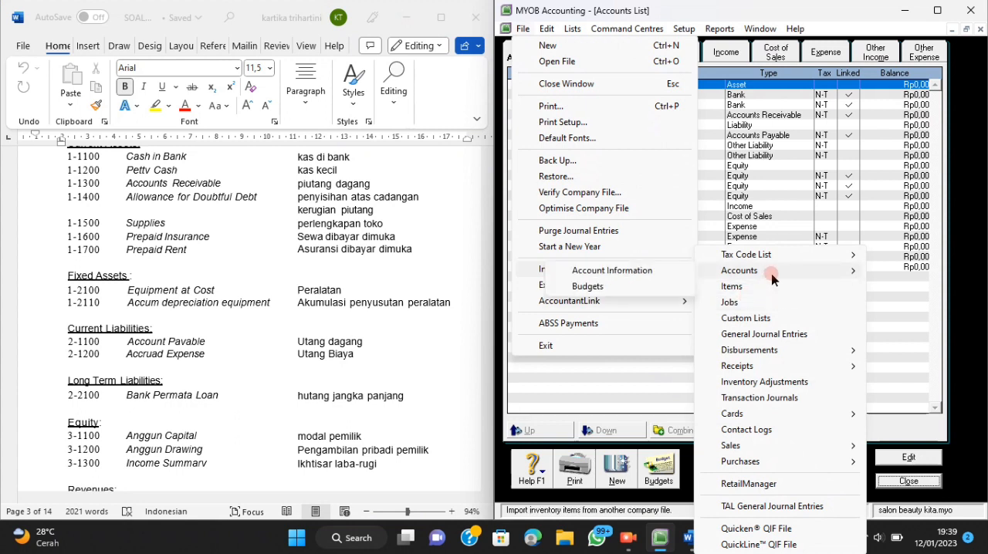
{"action": "left_click", "coordinate": [645, 268]}
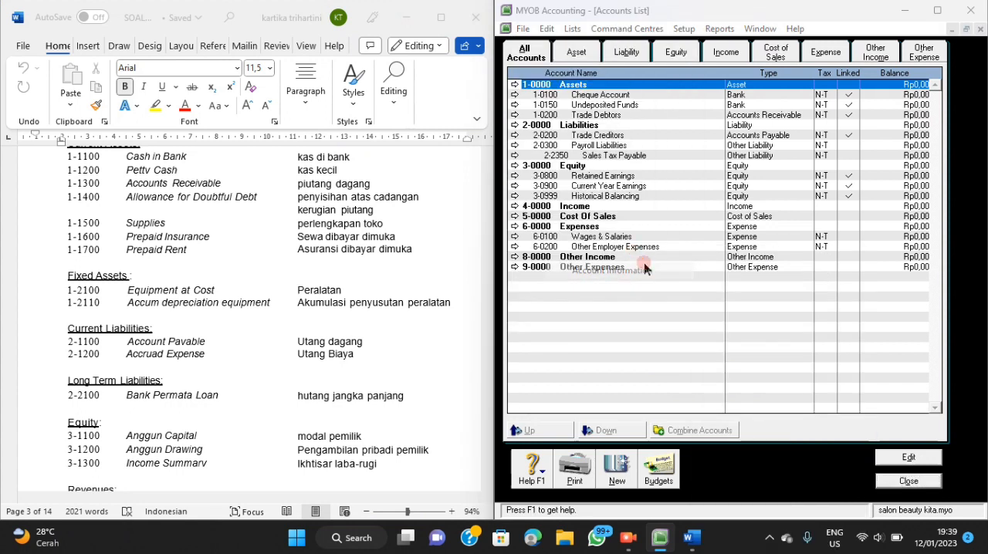
{"action": "left_click", "coordinate": [773, 248]}
{"action": "left_click", "coordinate": [764, 272]}
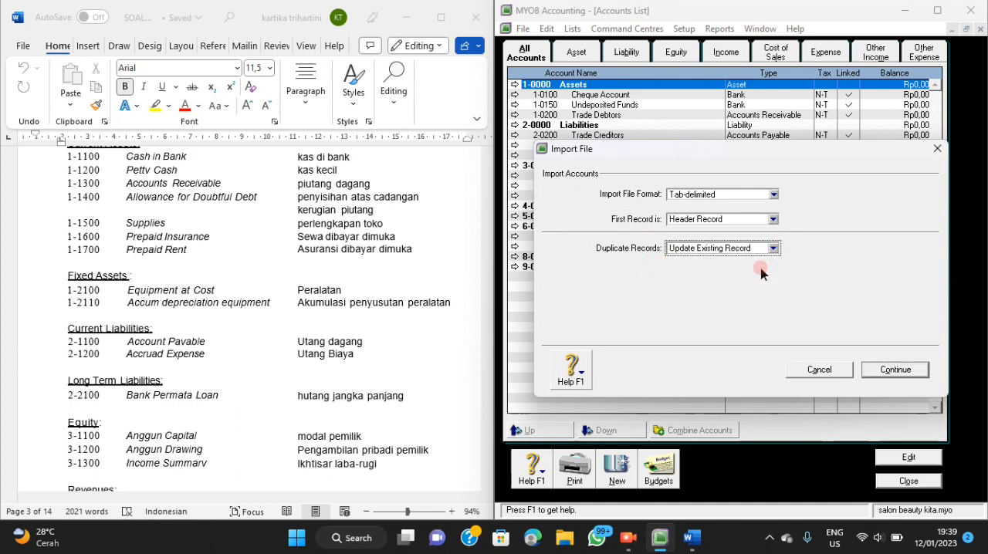
{"action": "left_click", "coordinate": [881, 376]}
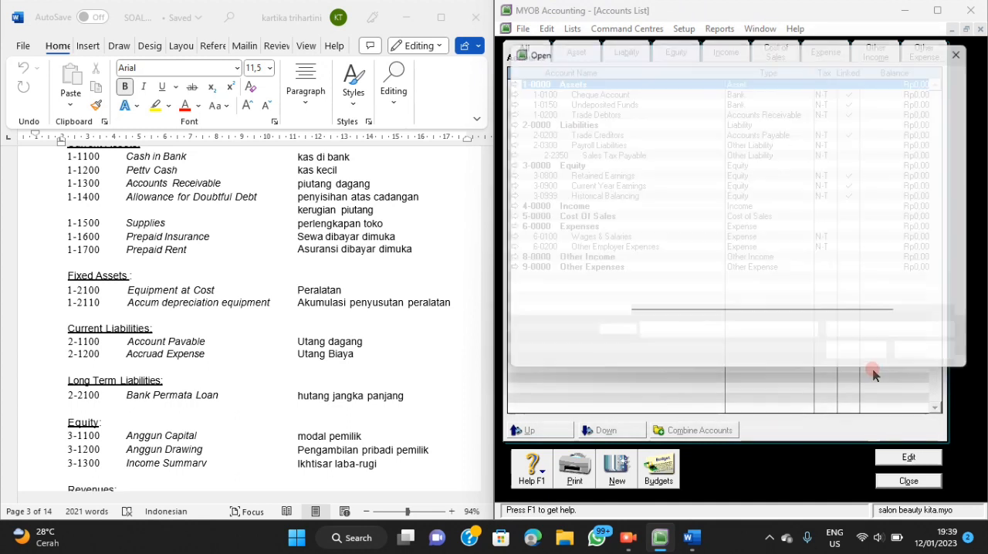
Load the AkunList text file from the Dasar-Dasar Akuntansi folder as the import file.
{"action": "left_click", "coordinate": [854, 362]}
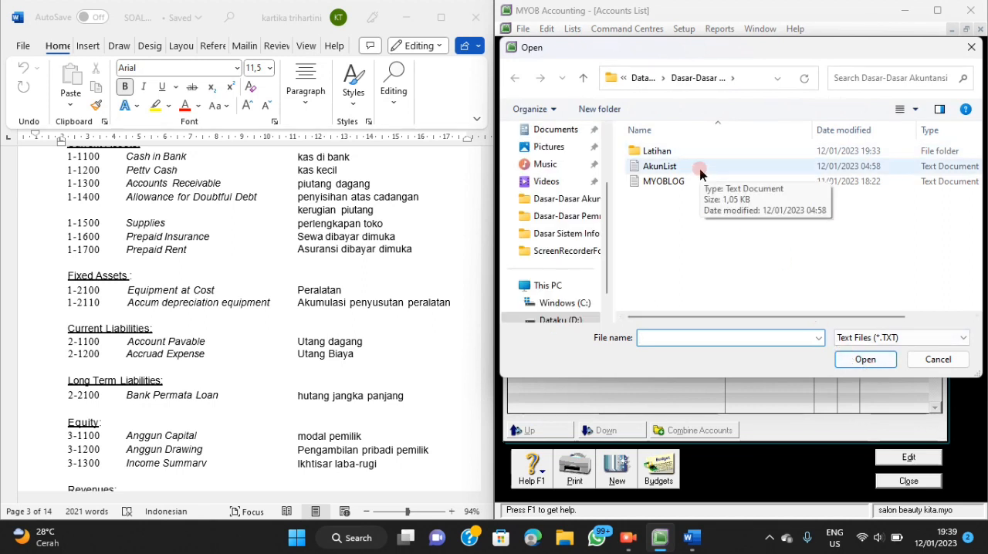
{"action": "left_click", "coordinate": [699, 172]}
{"action": "left_click", "coordinate": [856, 369]}
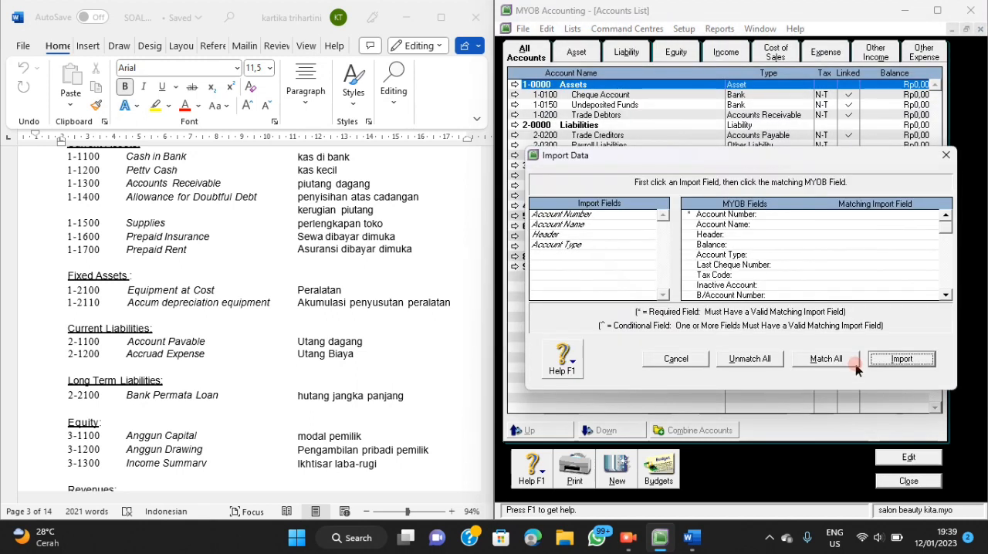
Match the Account Number, Account Name, Header and Account Type import fields to their MYOB counterparts and import the accounts.
{"action": "left_click", "coordinate": [646, 219]}
{"action": "left_click", "coordinate": [781, 219]}
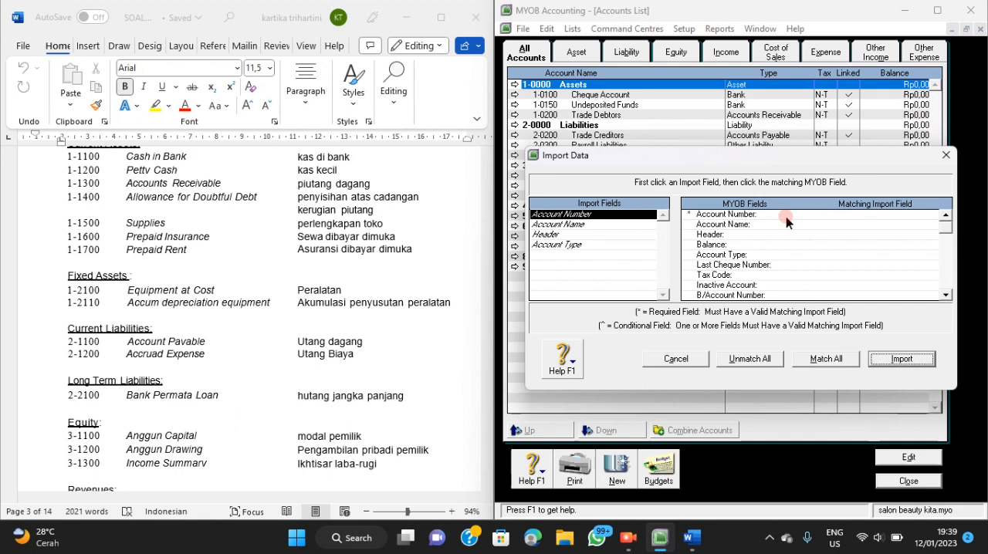
{"action": "left_click", "coordinate": [786, 219]}
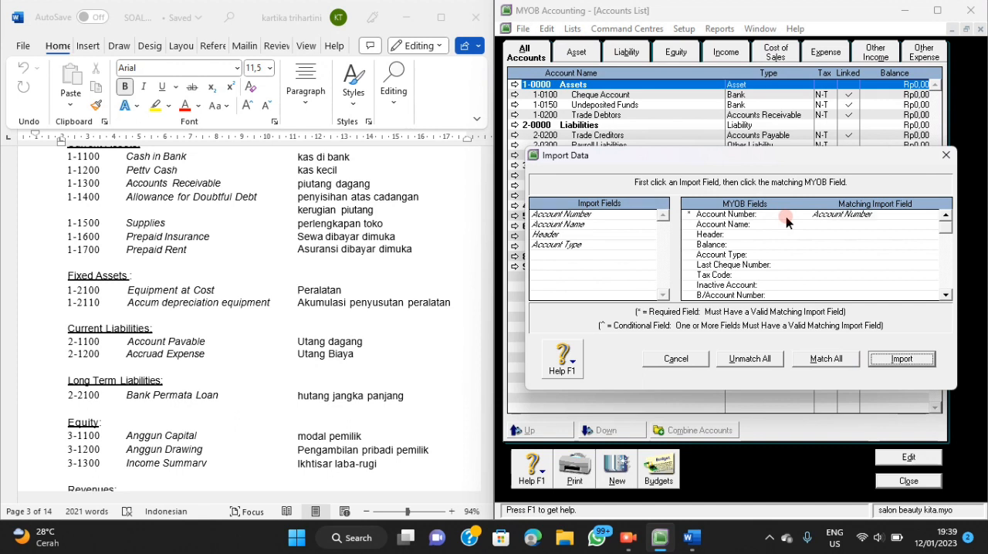
{"action": "left_click", "coordinate": [646, 224]}
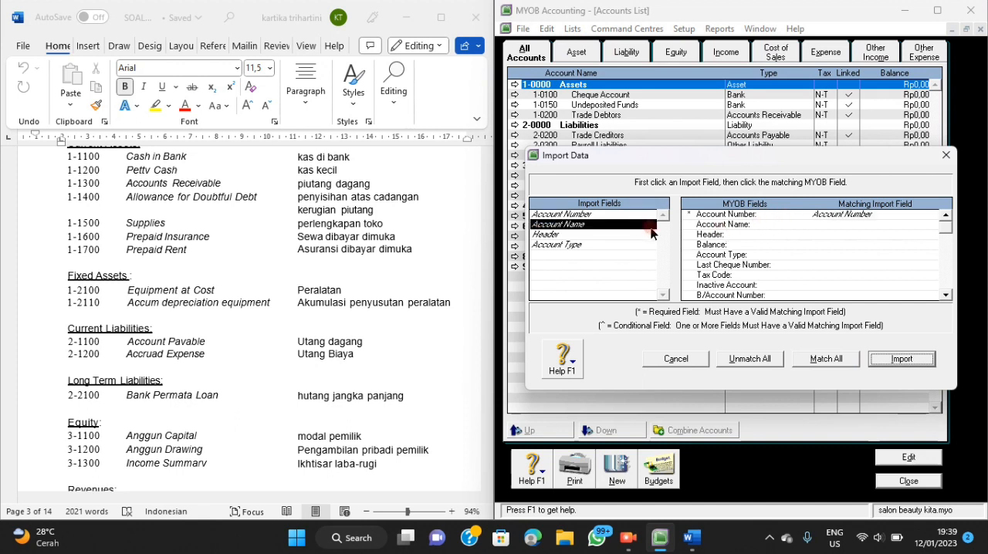
{"action": "left_click", "coordinate": [830, 230]}
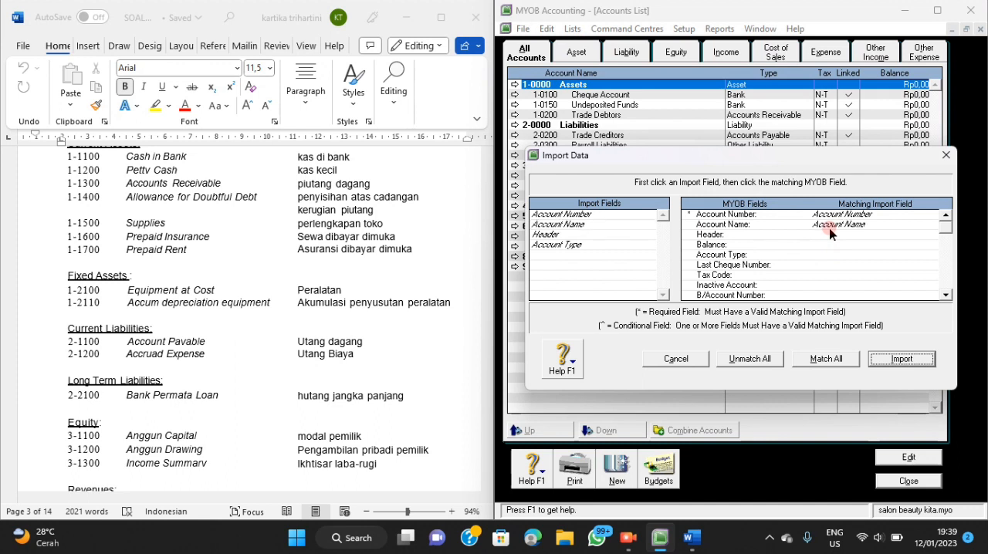
{"action": "left_click", "coordinate": [629, 235]}
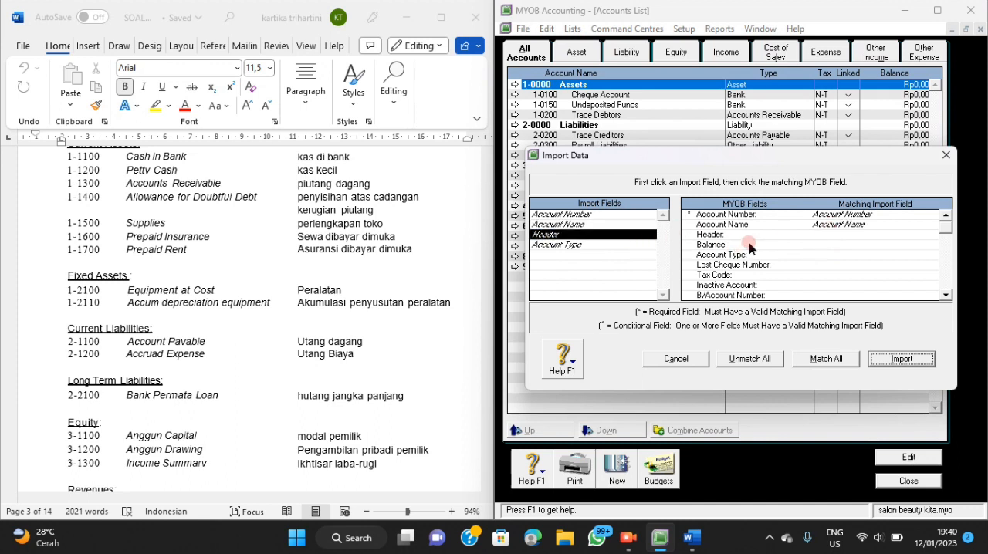
{"action": "left_click", "coordinate": [793, 235]}
{"action": "left_click", "coordinate": [618, 245]}
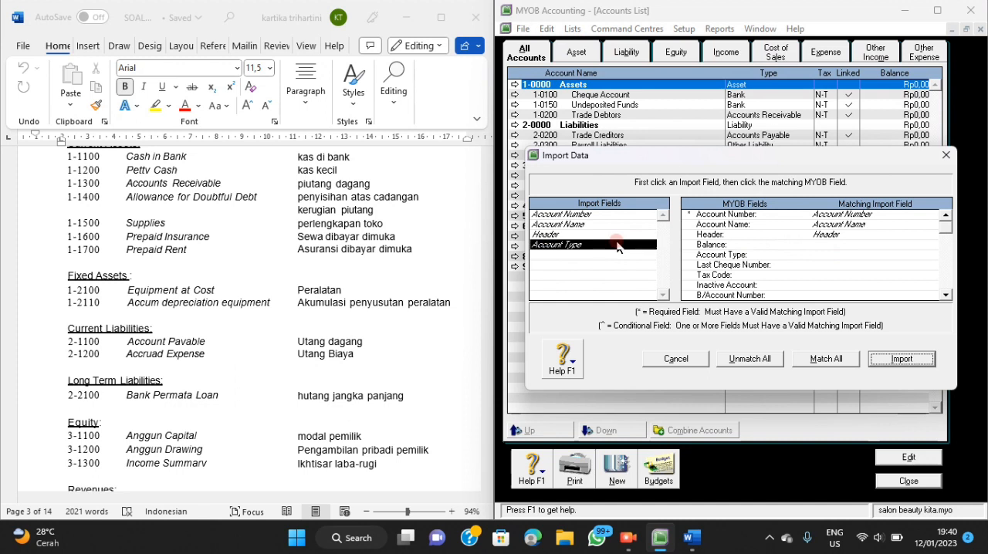
{"action": "left_click", "coordinate": [749, 255]}
{"action": "left_click", "coordinate": [888, 360]}
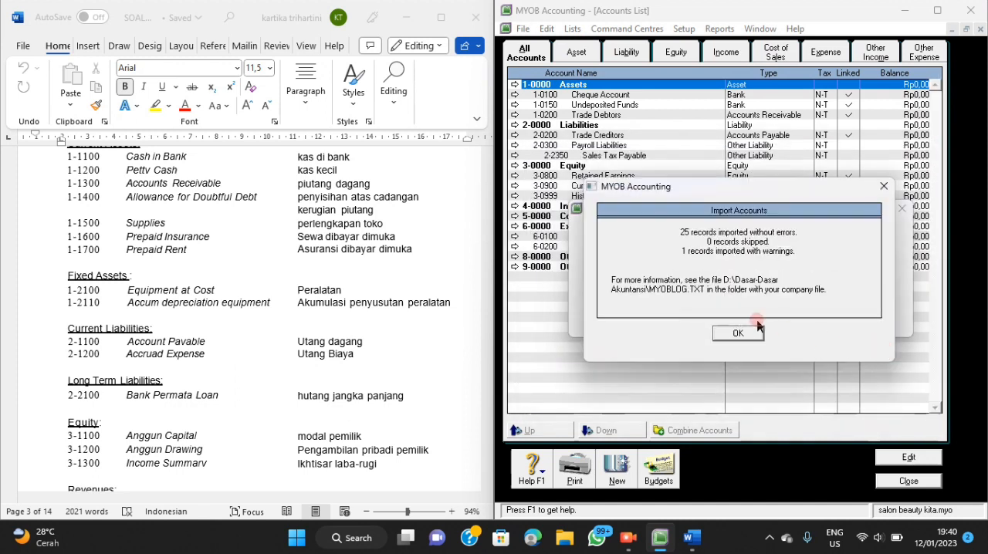
{"action": "left_click", "coordinate": [759, 330]}
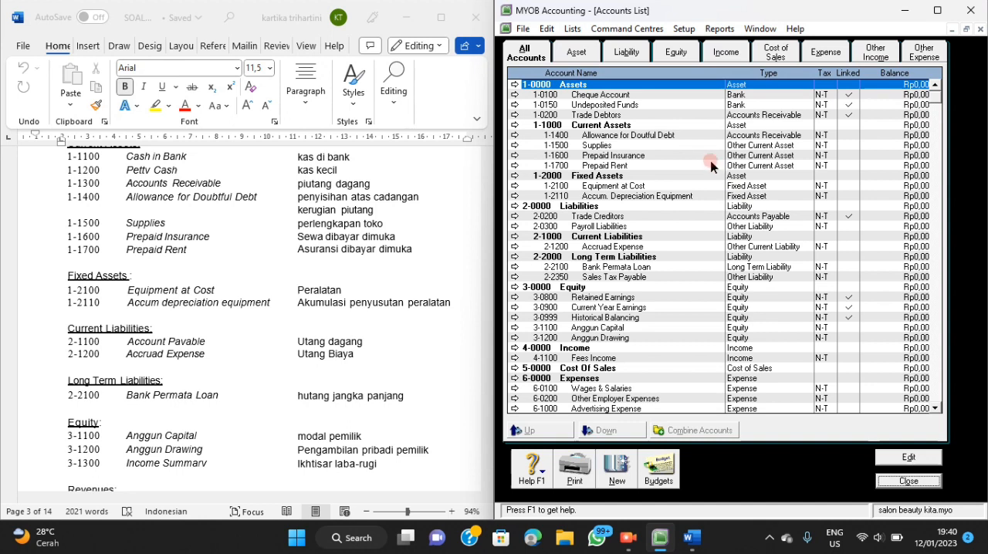
Change the Cheque Account to number 1-1100 and rename it "cash in bank".
{"action": "left_click", "coordinate": [679, 95]}
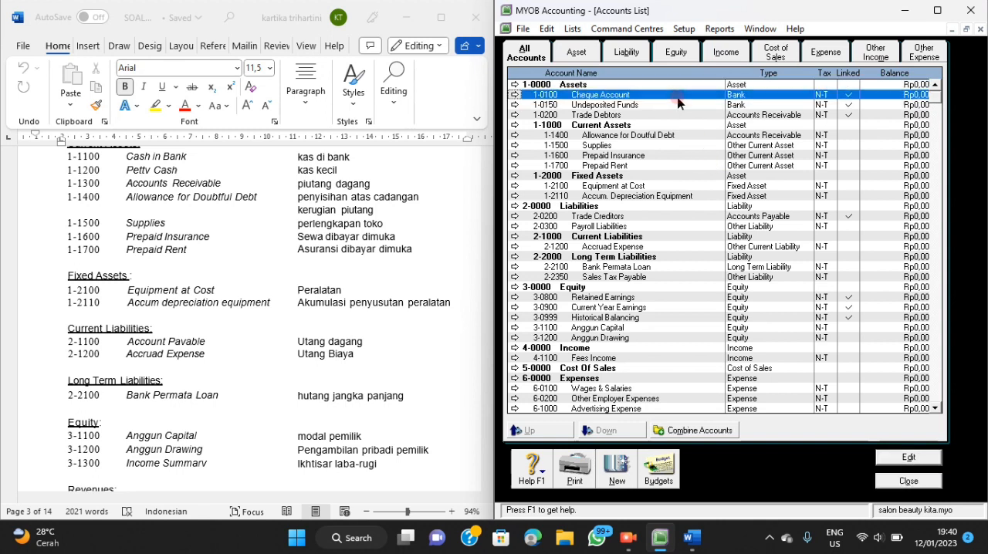
{"action": "left_click", "coordinate": [515, 95]}
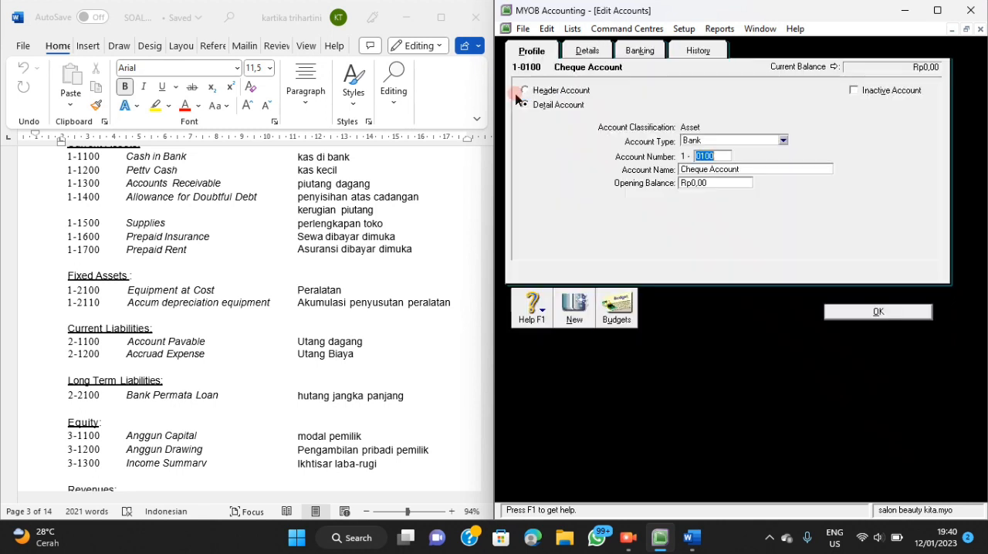
{"action": "key", "text": "BackSpace"}
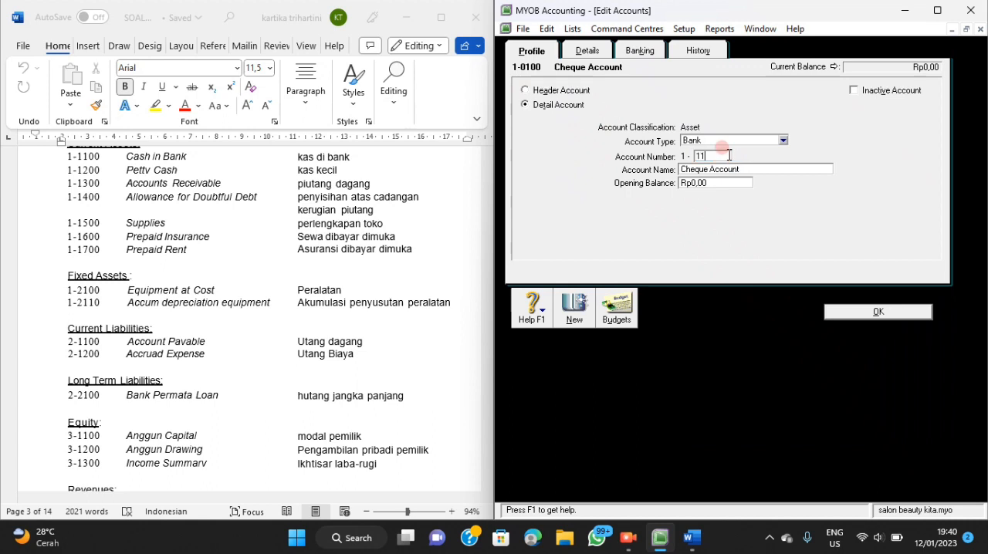
{"action": "type", "text": "1100"}
{"action": "left_click", "coordinate": [745, 170]}
{"action": "key", "text": "BackSpace"}
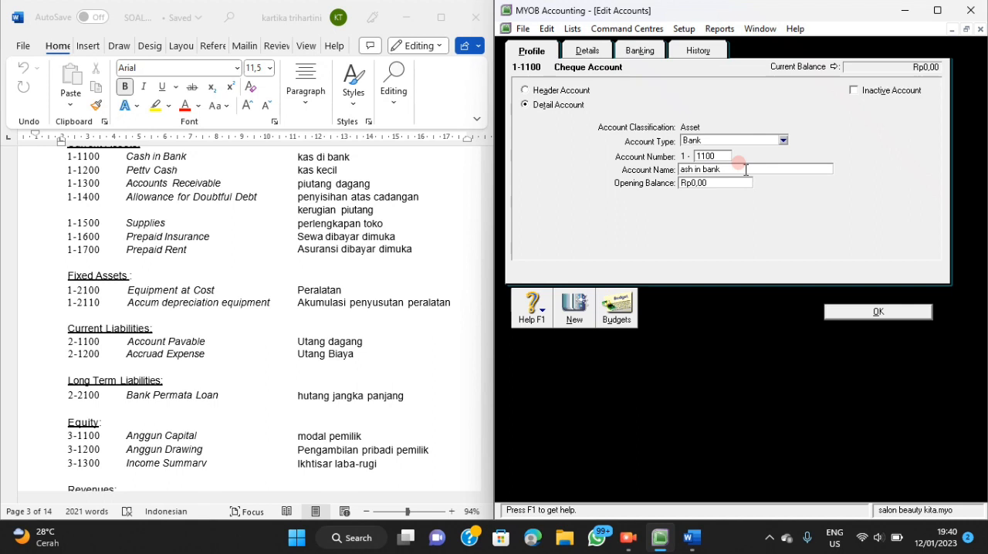
{"action": "key", "text": "BackSpace"}
{"action": "key", "text": "BackSpace"}
{"action": "key", "text": "BackSpace"}
{"action": "key", "text": "BackSpace"}
{"action": "key", "text": "BackSpace"}
{"action": "key", "text": "BackSpace"}
{"action": "key", "text": "BackSpace"}
{"action": "key", "text": "BackSpace"}
{"action": "key", "text": "BackSpace"}
{"action": "key", "text": "BackSpace"}
{"action": "left_click", "coordinate": [860, 314]}
{"action": "left_click", "coordinate": [862, 313]}
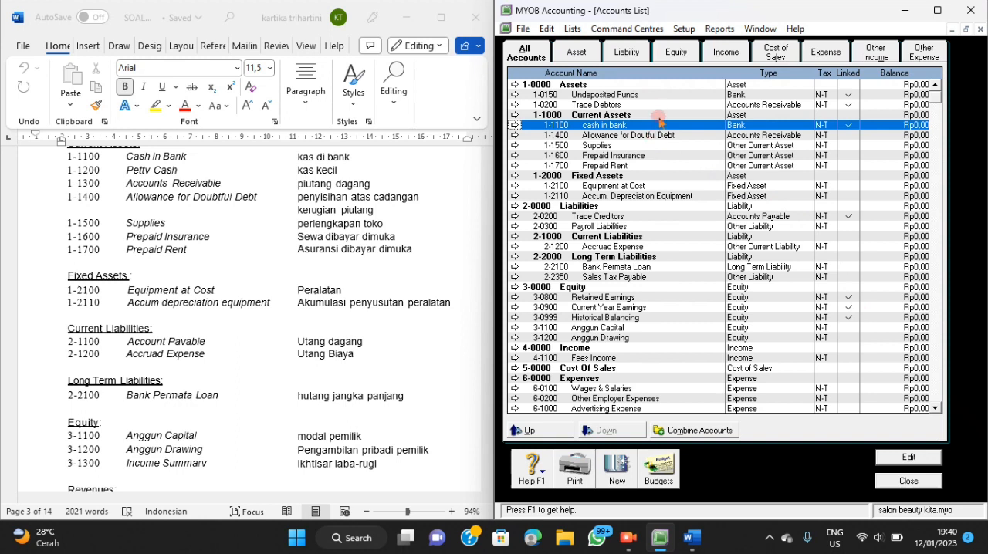
Change the Undeposited Funds account to number 1-1200 and rename it "petty cash".
{"action": "left_click", "coordinate": [649, 95]}
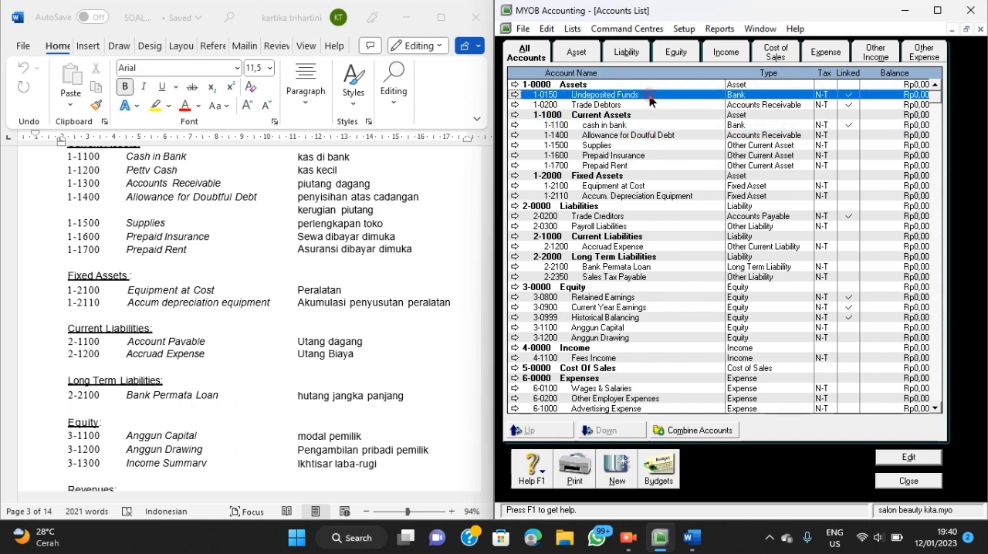
{"action": "left_click", "coordinate": [515, 95]}
{"action": "key", "text": "BackSpace"}
{"action": "type", "text": "120"}
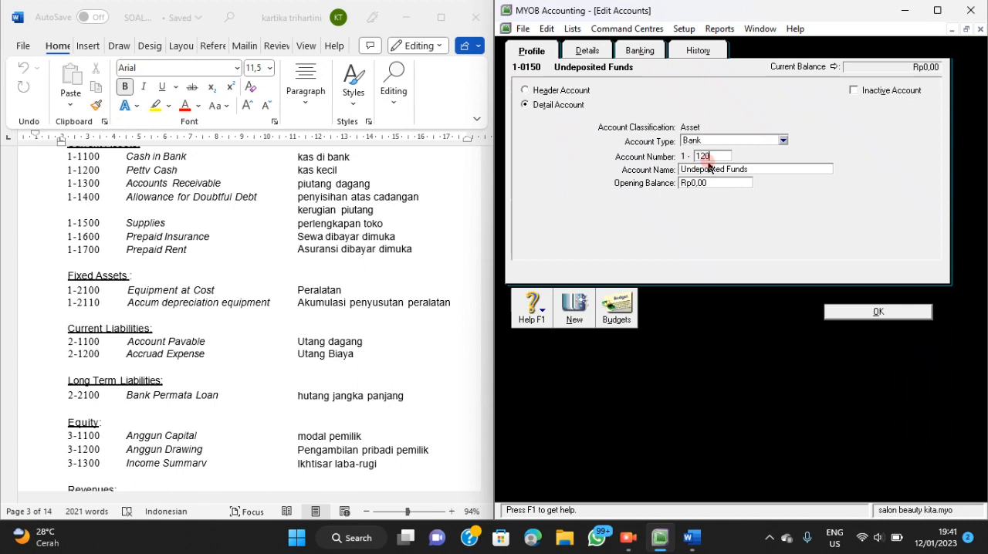
{"action": "type", "text": "0"}
{"action": "key", "text": "Tab"}
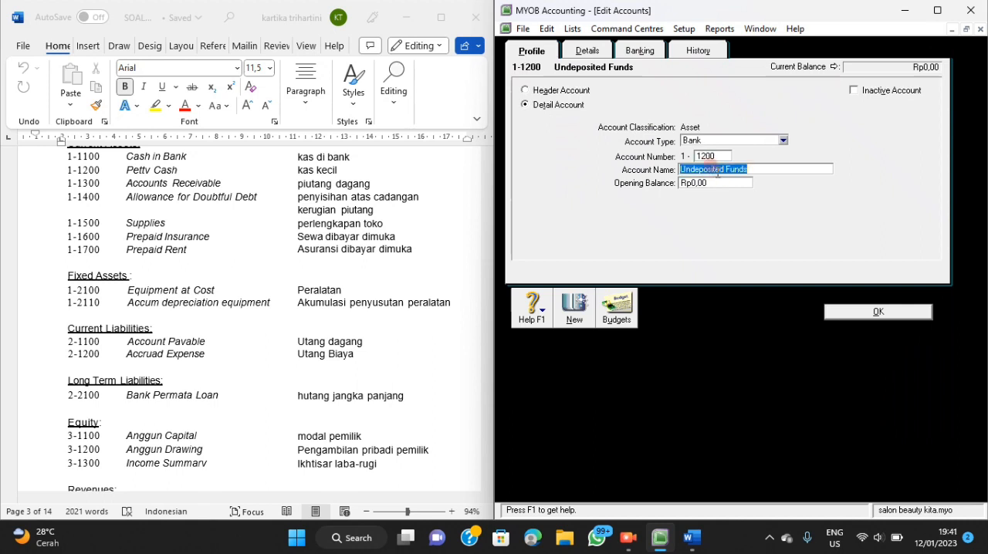
{"action": "key", "text": "BackSpace"}
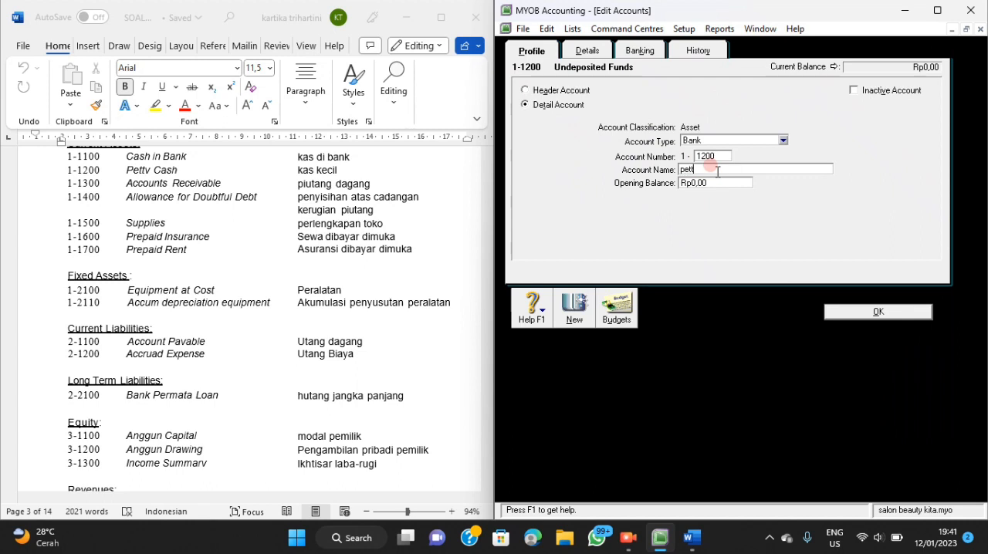
{"action": "type", "text": "petty cash"}
{"action": "left_click", "coordinate": [837, 313]}
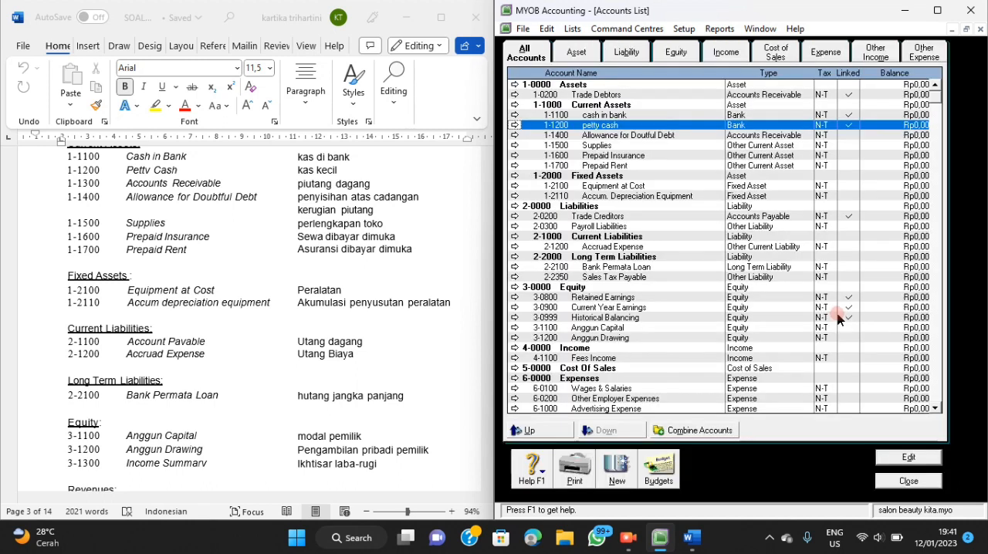
Change the Trade Debtors account to number 1-1300 and rename it "acount receivable".
{"action": "left_click", "coordinate": [661, 94]}
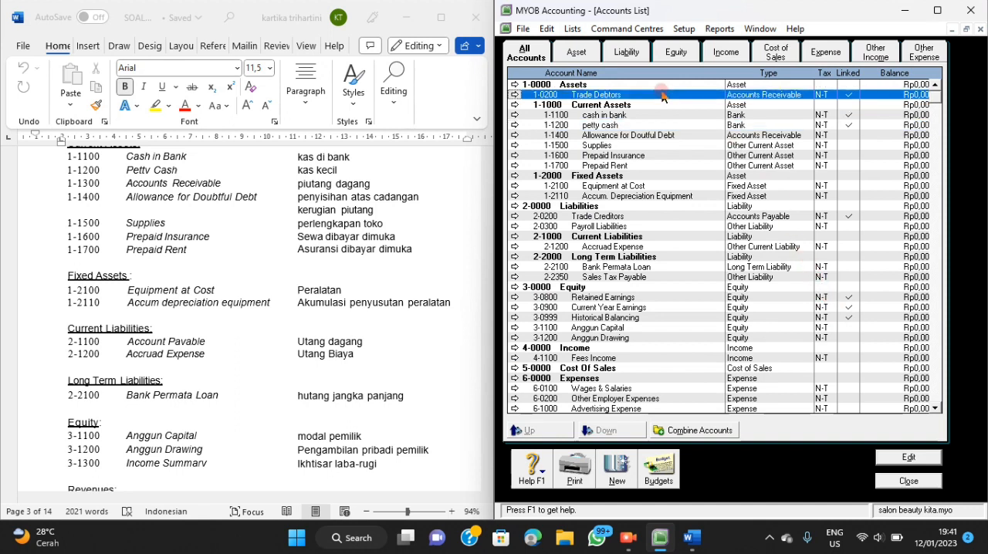
{"action": "left_click", "coordinate": [515, 94]}
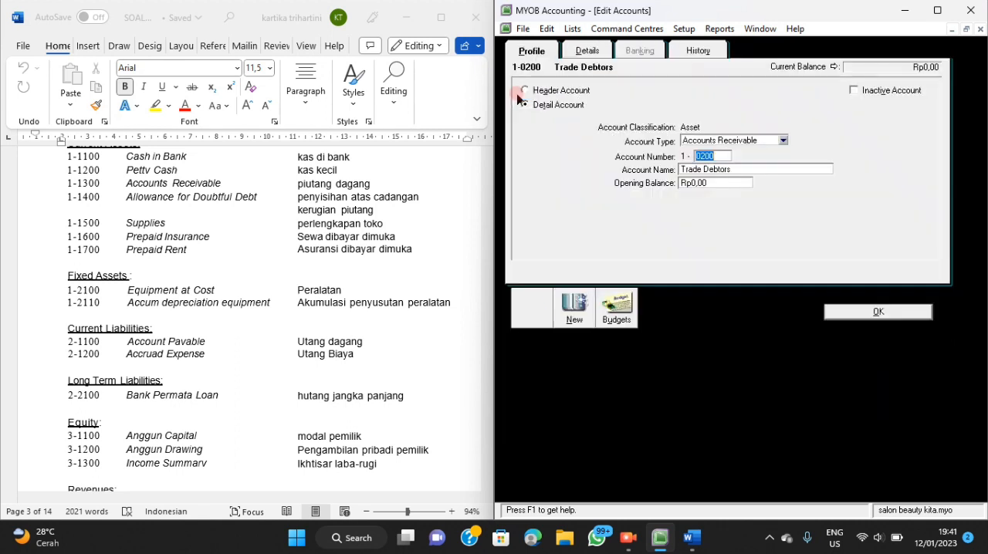
{"action": "type", "text": "1"}
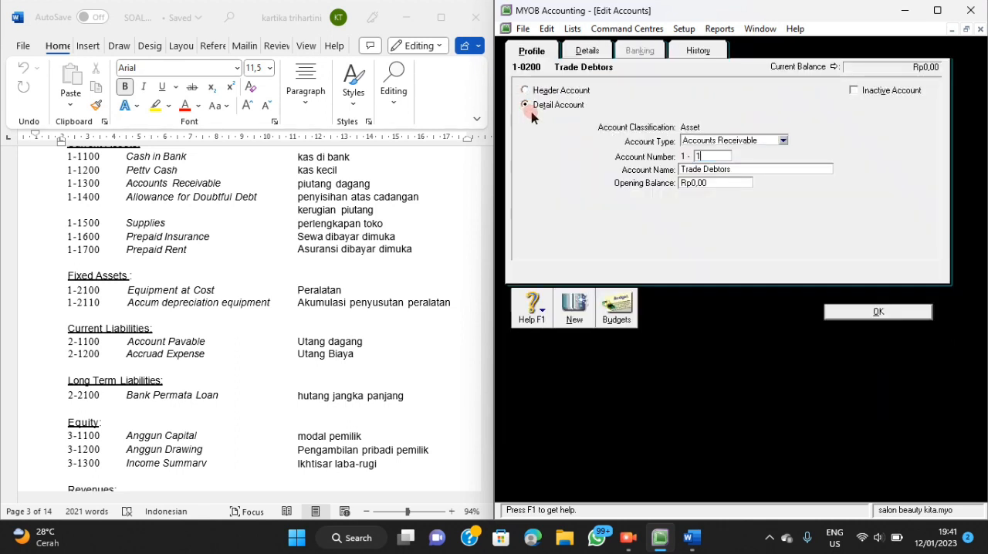
{"action": "type", "text": "300"}
{"action": "key", "text": "Tab"}
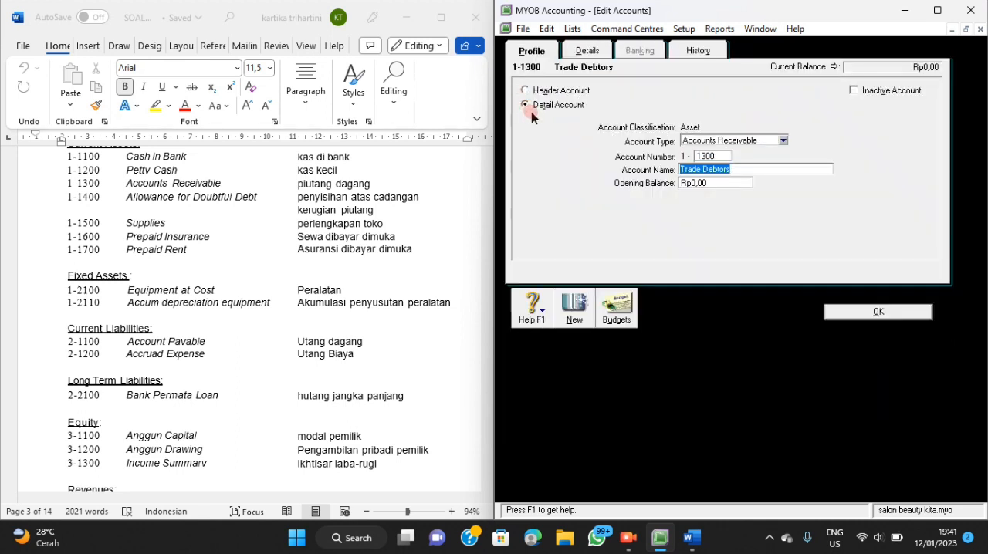
{"action": "key", "text": "BackSpace"}
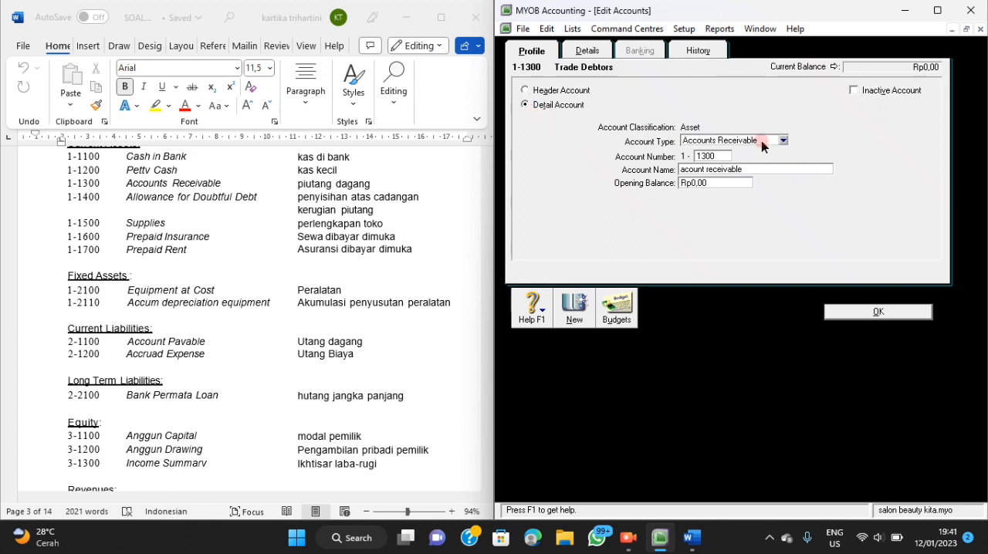
{"action": "left_click", "coordinate": [841, 315]}
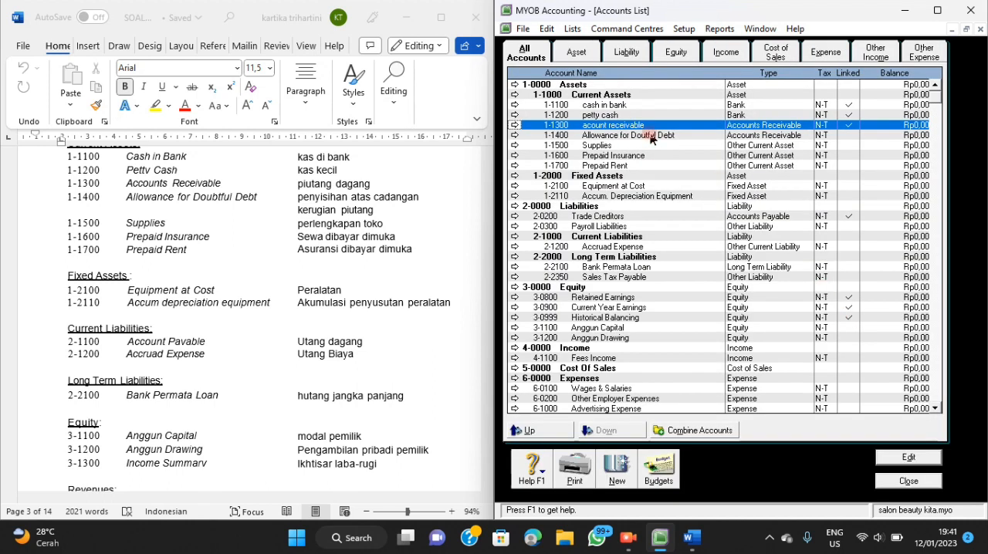
Change the Trade Creditors account to number 2-1100 and rename it "account payable".
{"action": "left_click", "coordinate": [650, 219]}
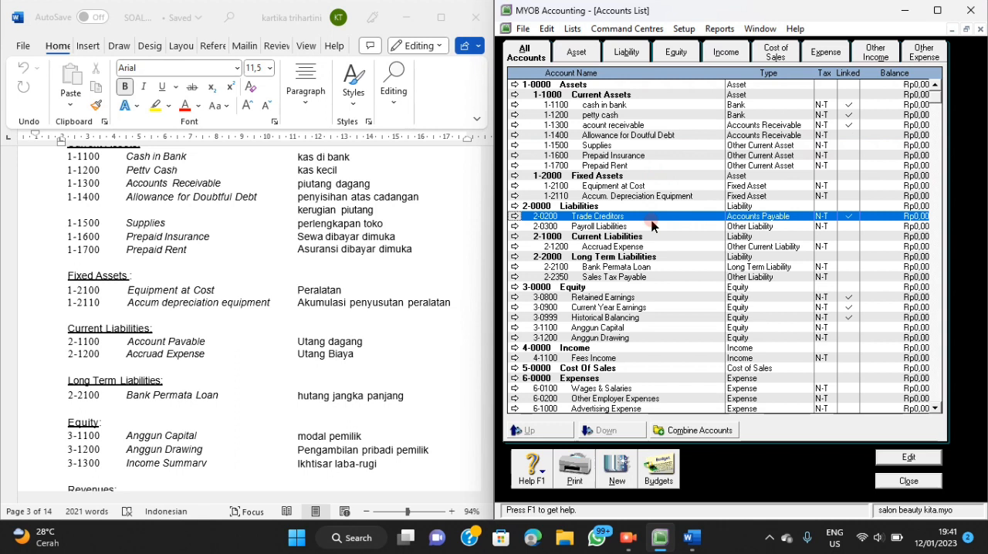
{"action": "left_click", "coordinate": [515, 216]}
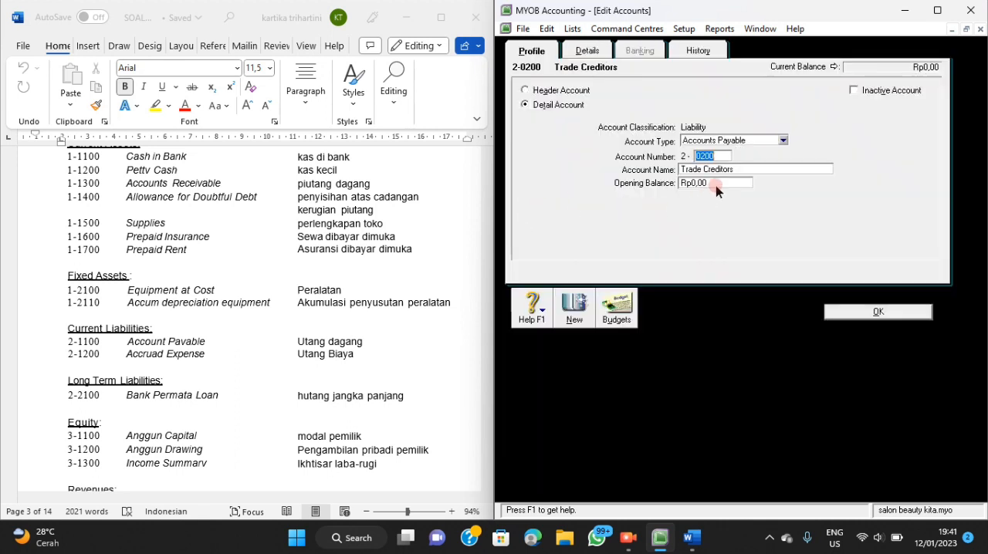
{"action": "type", "text": "1"}
{"action": "left_click", "coordinate": [746, 169]}
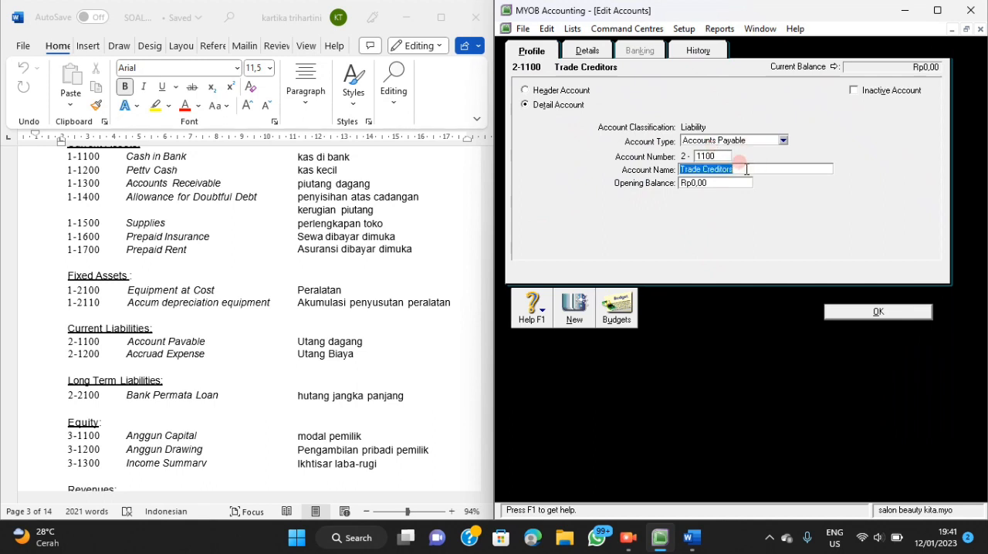
{"action": "key", "text": "BackSpace"}
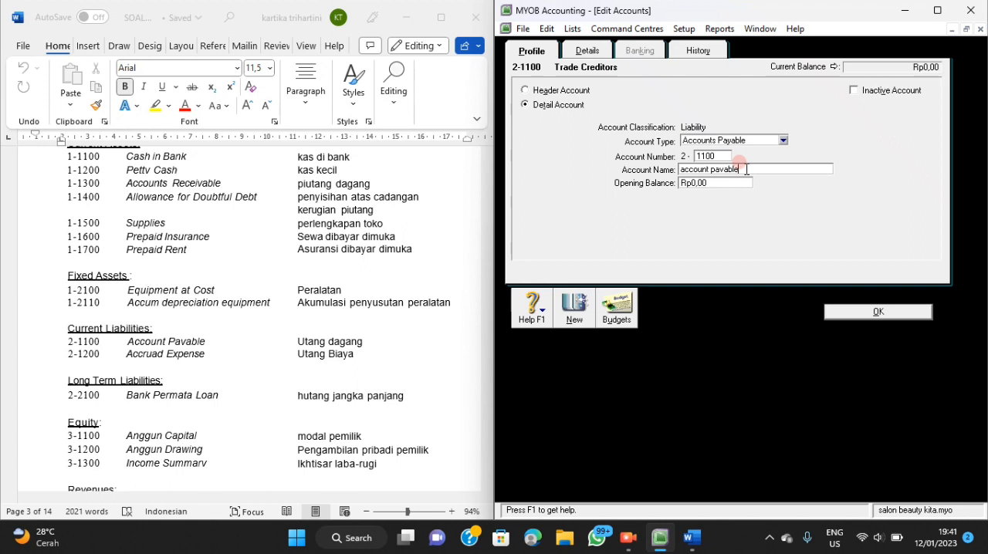
{"action": "left_click", "coordinate": [880, 312]}
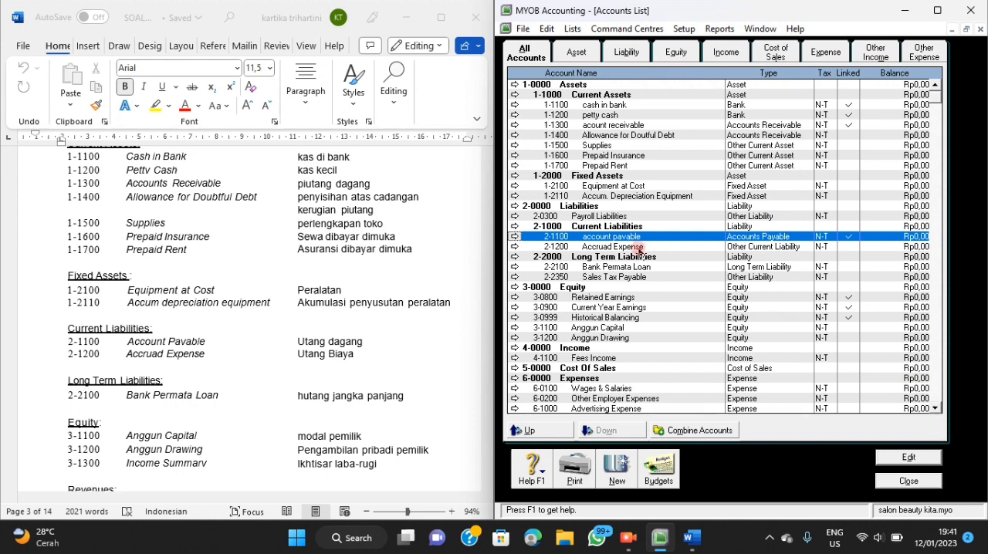
Delete the Payroll Liabilities account from the Liabilities group.
{"action": "scroll", "coordinate": [645, 270], "scroll_direction": "down", "scroll_amount": 1}
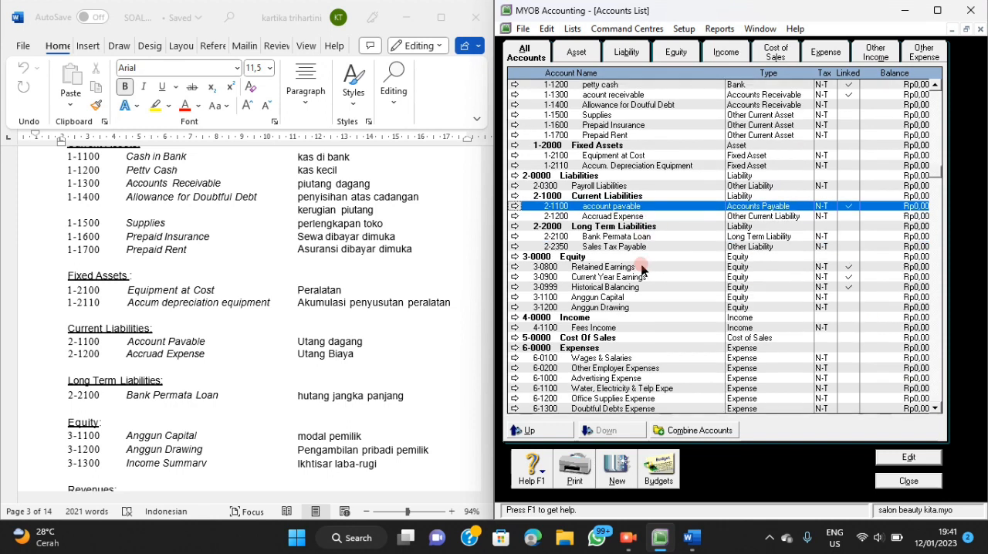
{"action": "left_click", "coordinate": [618, 186]}
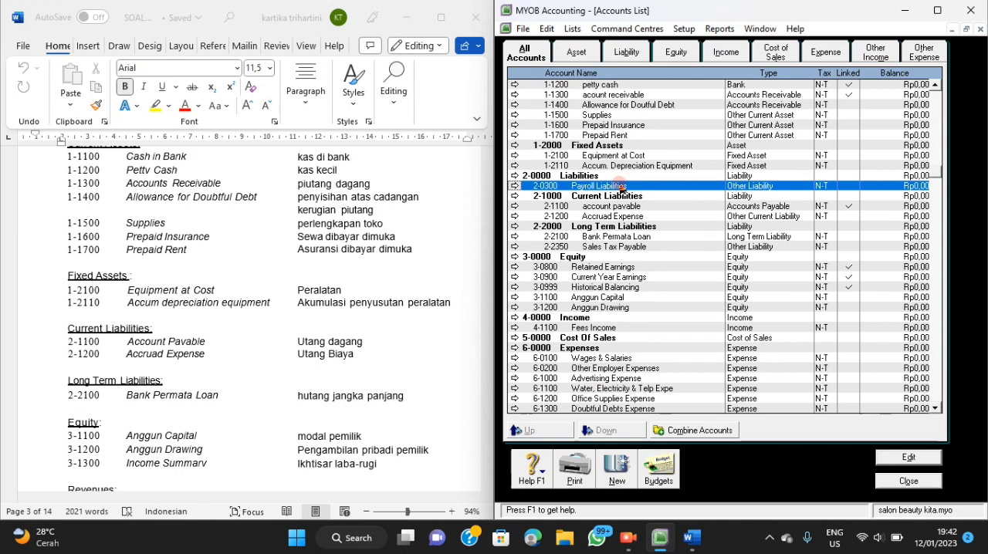
{"action": "left_click", "coordinate": [515, 186]}
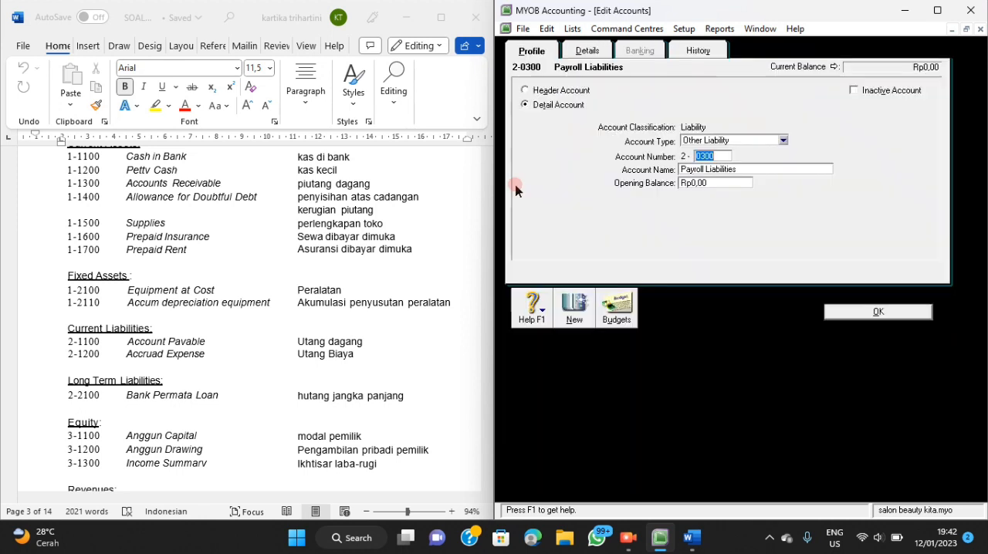
{"action": "left_click", "coordinate": [546, 31]}
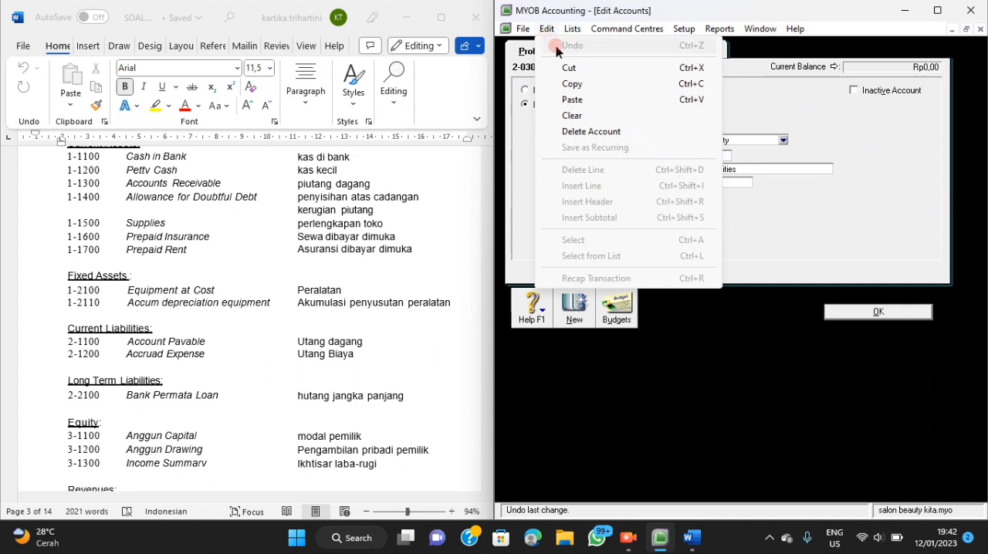
{"action": "left_click", "coordinate": [576, 133]}
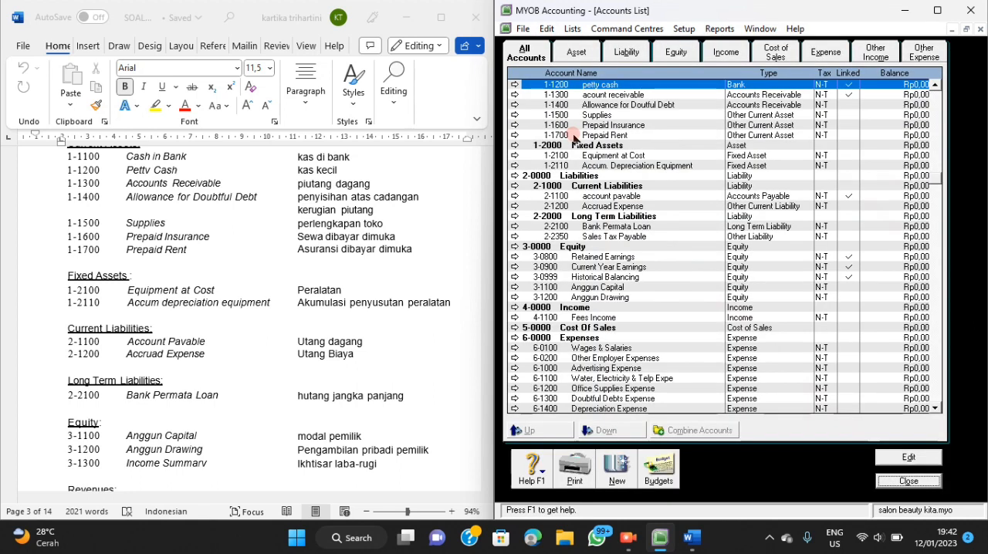
{"action": "scroll", "coordinate": [620, 198], "scroll_direction": "down", "scroll_amount": 2}
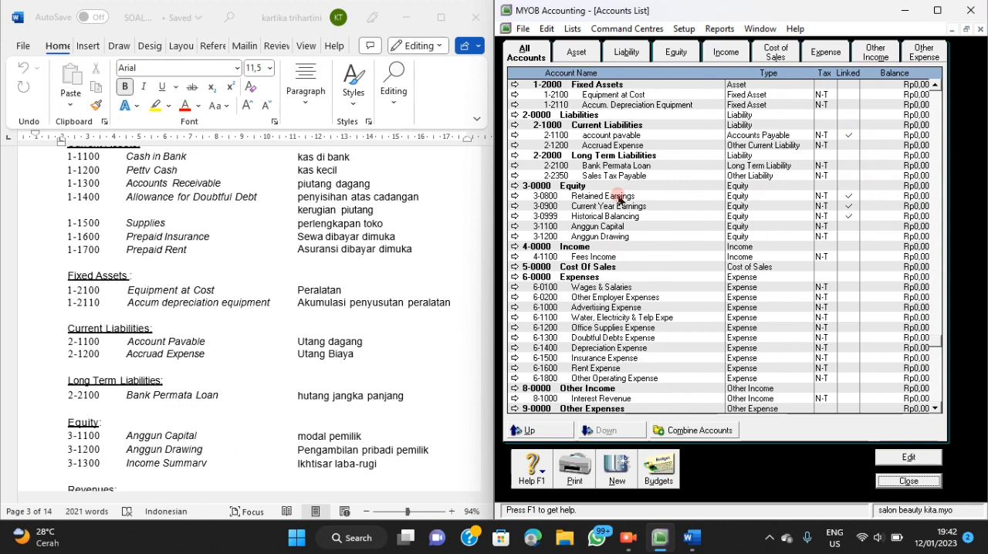
Change the Retained Earnings account to number 3-1400.
{"action": "left_click", "coordinate": [515, 198]}
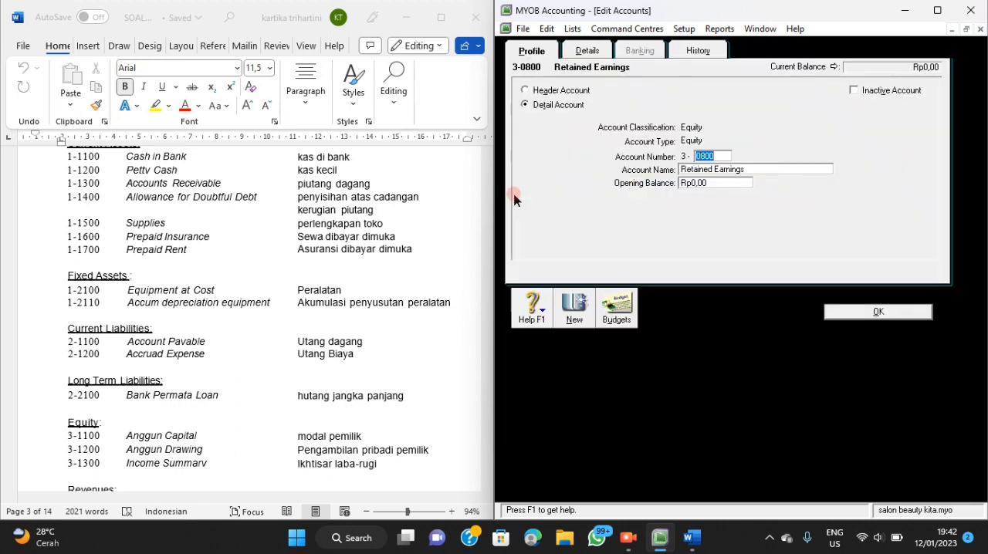
{"action": "key", "text": "BackSpace"}
{"action": "left_click", "coordinate": [753, 169]}
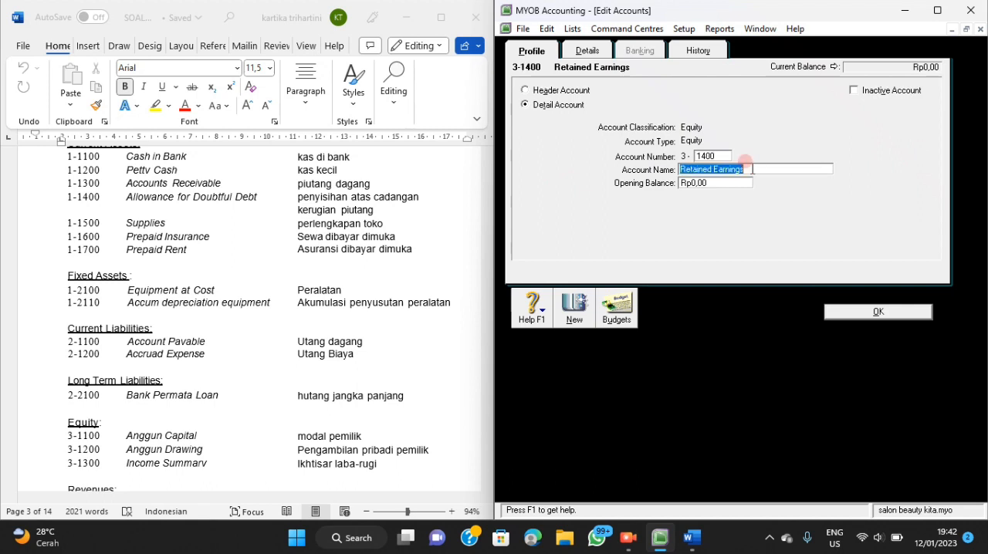
{"action": "left_click", "coordinate": [844, 308]}
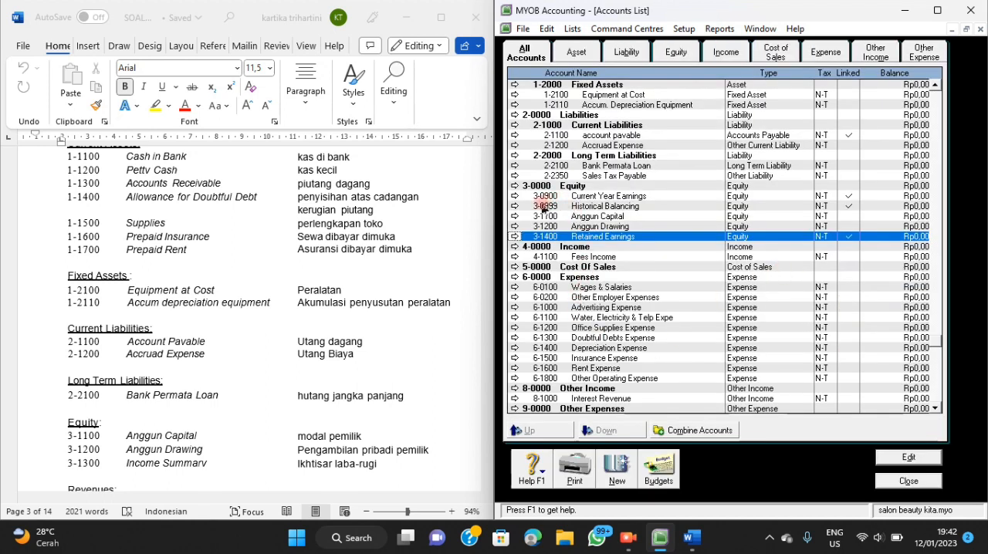
Change the Current Year Earnings account to number 3-1300 and rename it "income summary".
{"action": "left_click", "coordinate": [515, 196]}
{"action": "left_click", "coordinate": [727, 153]}
{"action": "key", "text": "BackSpace"}
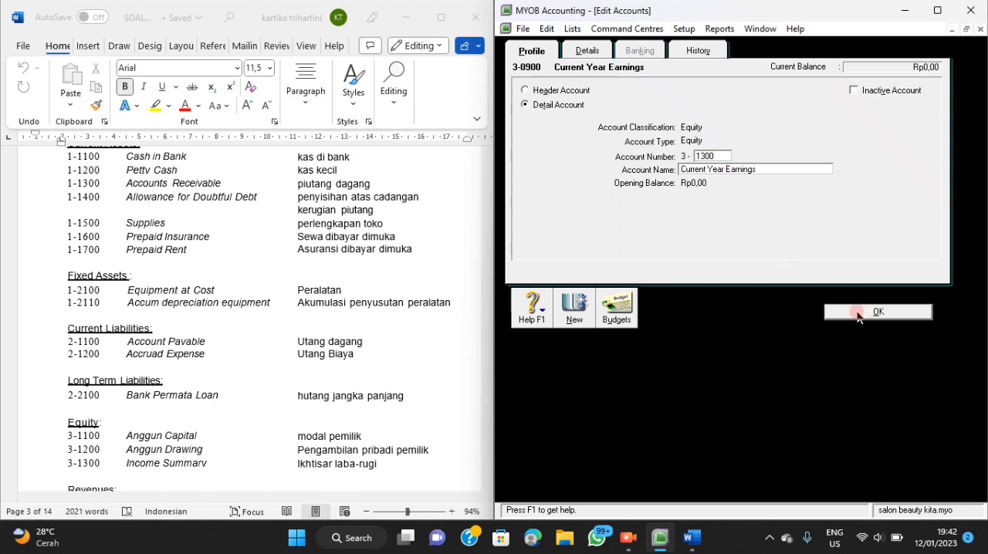
{"action": "left_click", "coordinate": [778, 170]}
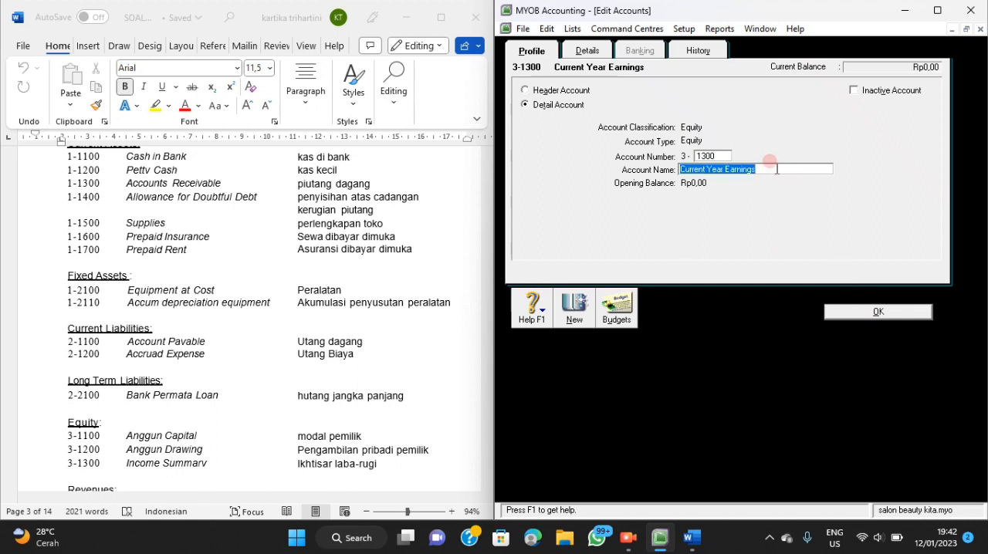
{"action": "key", "text": "BackSpace"}
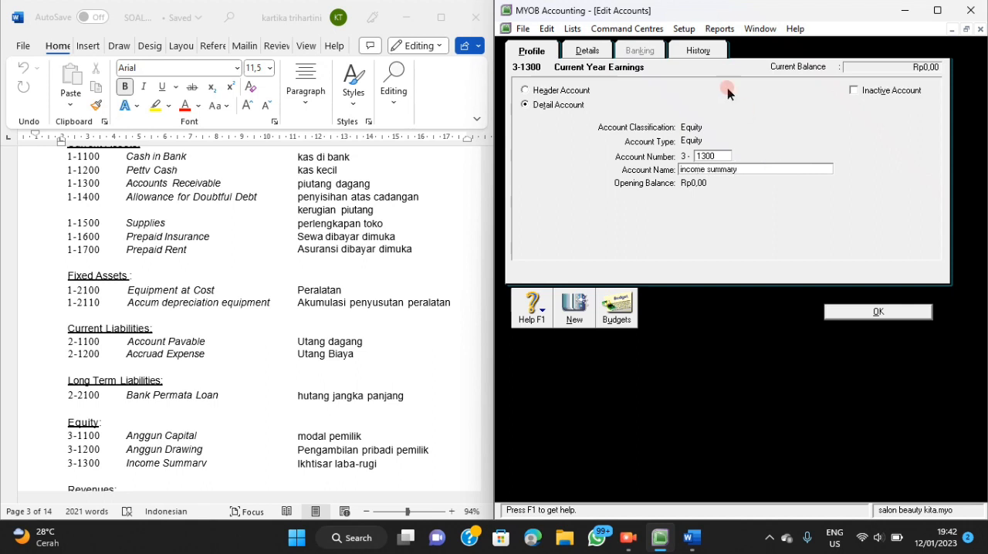
{"action": "left_click", "coordinate": [856, 311]}
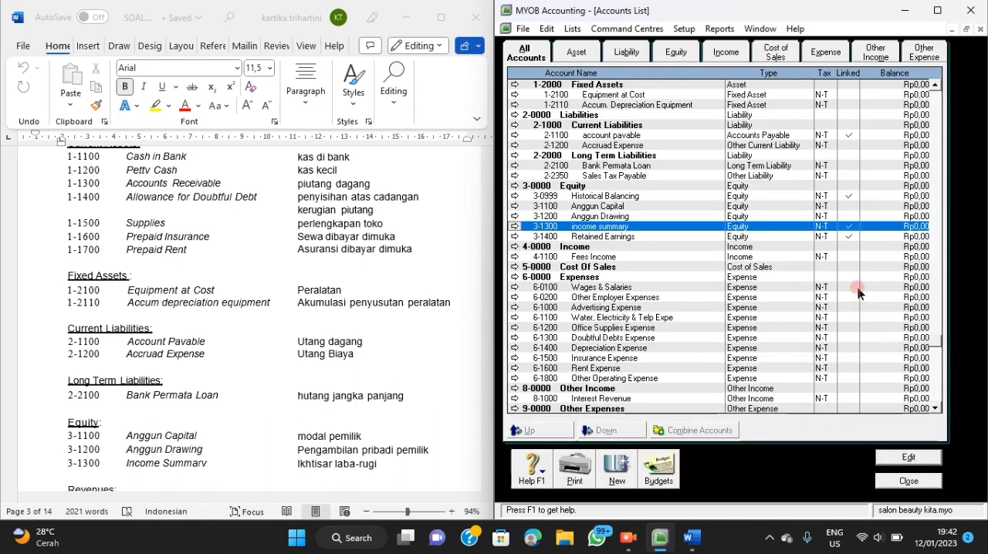
Change the Historical Balancing account to number 3-1500.
{"action": "left_click", "coordinate": [627, 206]}
{"action": "left_click", "coordinate": [625, 197]}
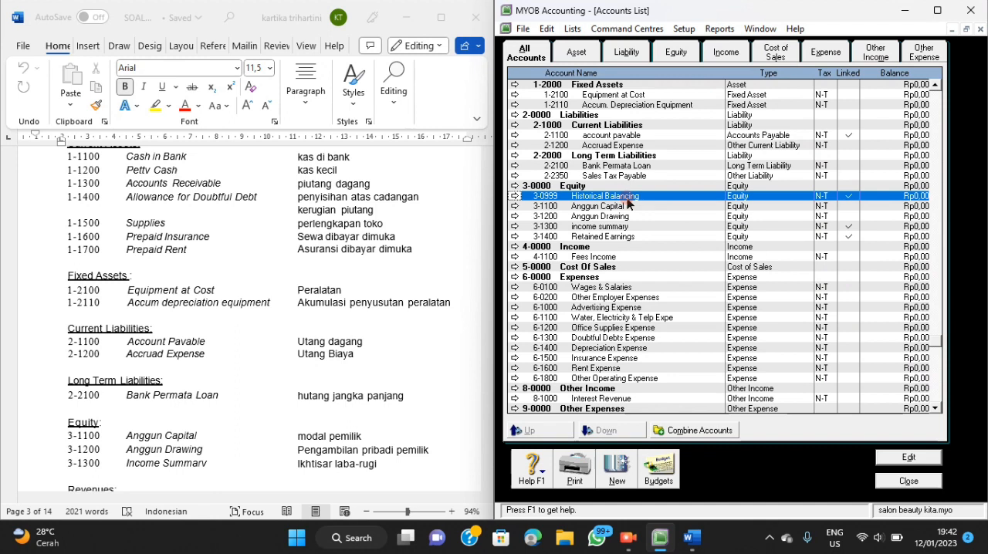
{"action": "left_click", "coordinate": [516, 196]}
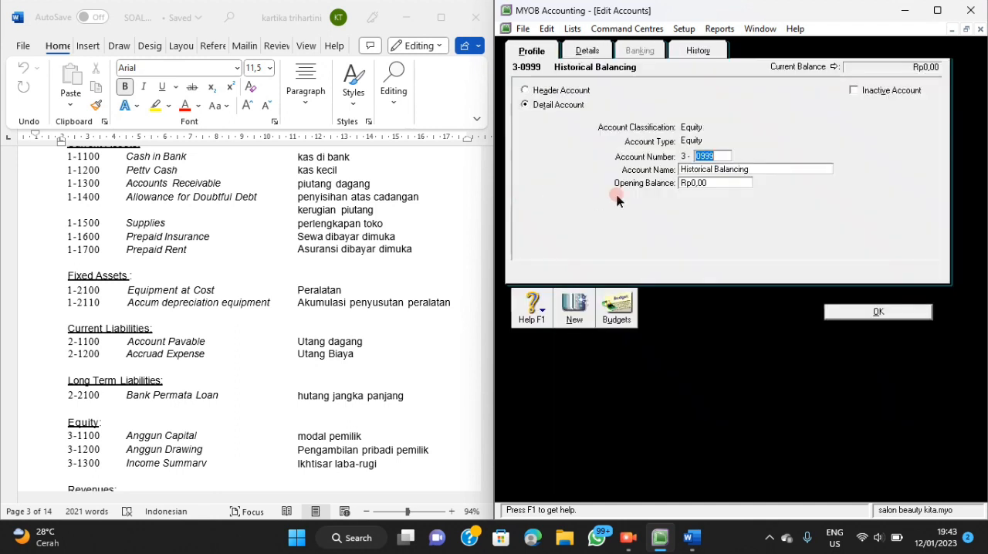
{"action": "key", "text": "BackSpace"}
{"action": "left_click", "coordinate": [893, 312]}
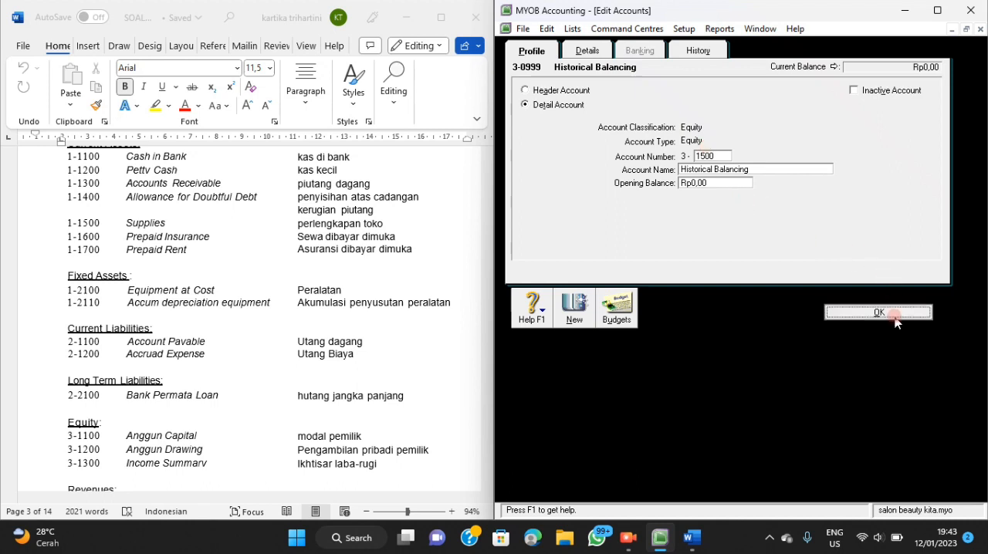
Change the Wages & Salaries account to number 6-1700, per the Word chart, and rename it "Wages & Salaries expense".
{"action": "scroll", "coordinate": [667, 317], "scroll_direction": "down", "scroll_amount": 1}
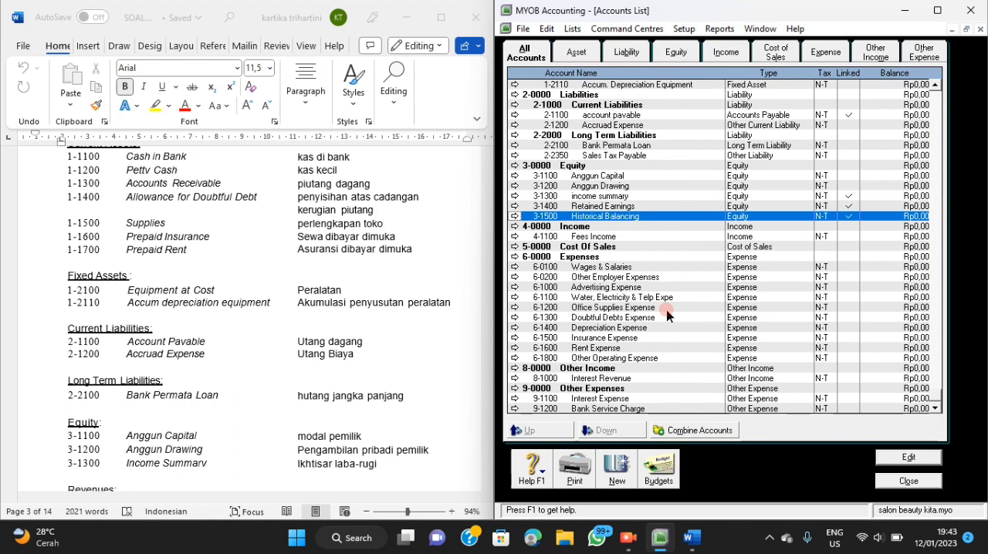
{"action": "left_click", "coordinate": [516, 268]}
{"action": "left_click_drag", "start_coordinate": [697, 157], "coordinate": [715, 159]}
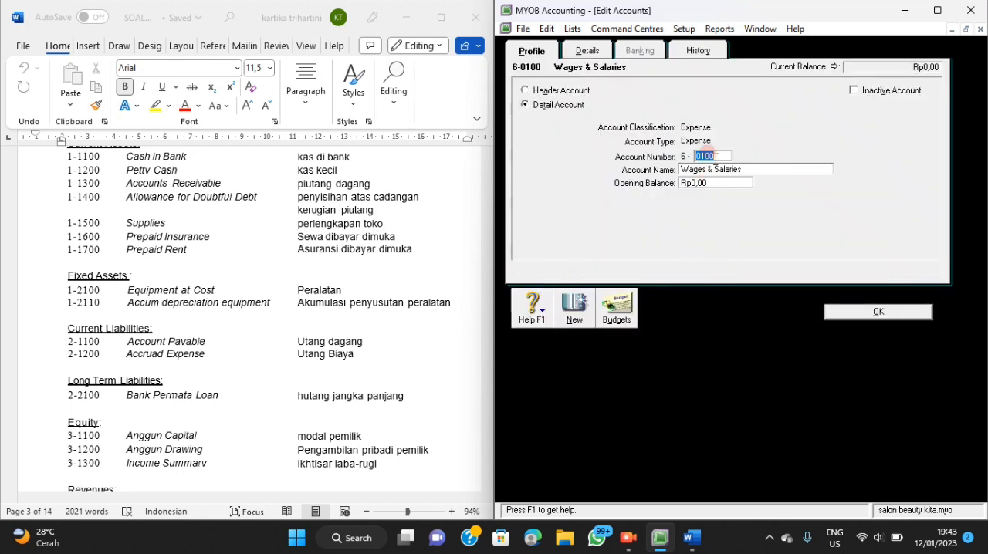
{"action": "scroll", "coordinate": [353, 338], "scroll_direction": "down", "scroll_amount": 7}
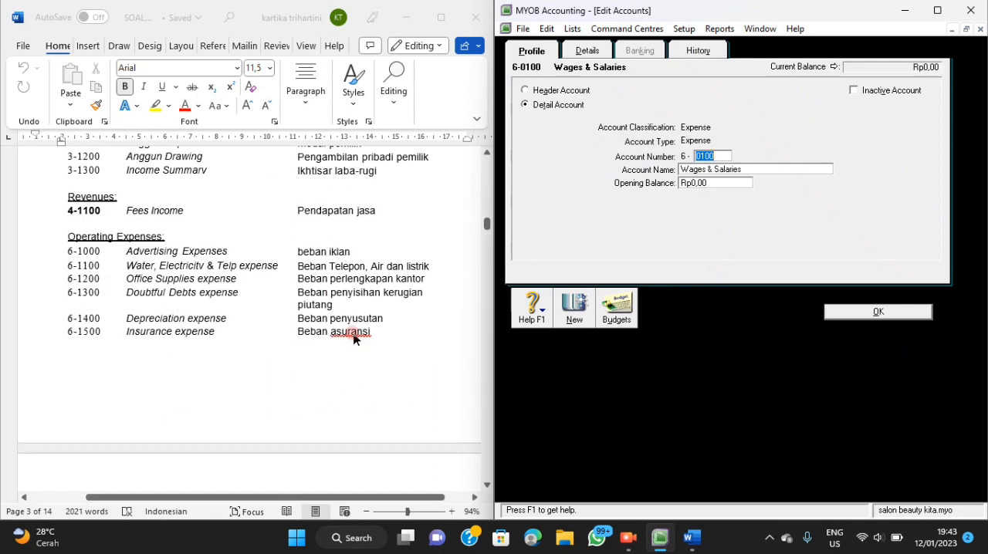
{"action": "scroll", "coordinate": [354, 338], "scroll_direction": "down", "scroll_amount": 3}
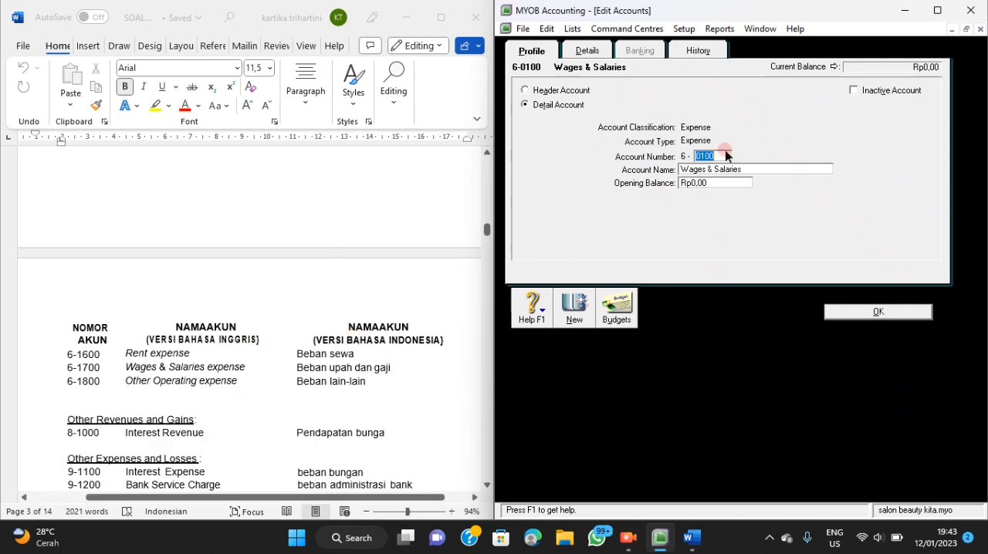
{"action": "type", "text": "1"}
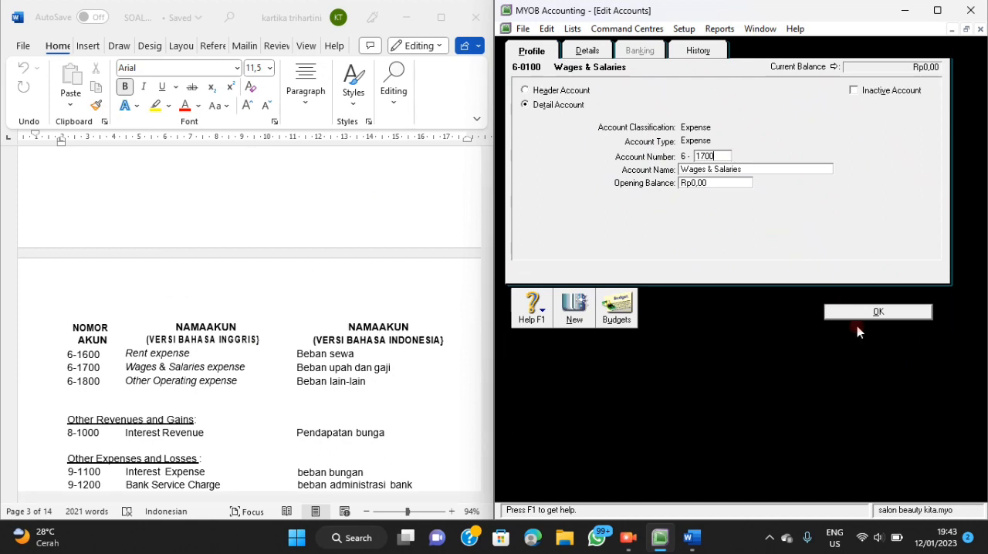
{"action": "left_click", "coordinate": [782, 168]}
{"action": "left_click", "coordinate": [782, 167]}
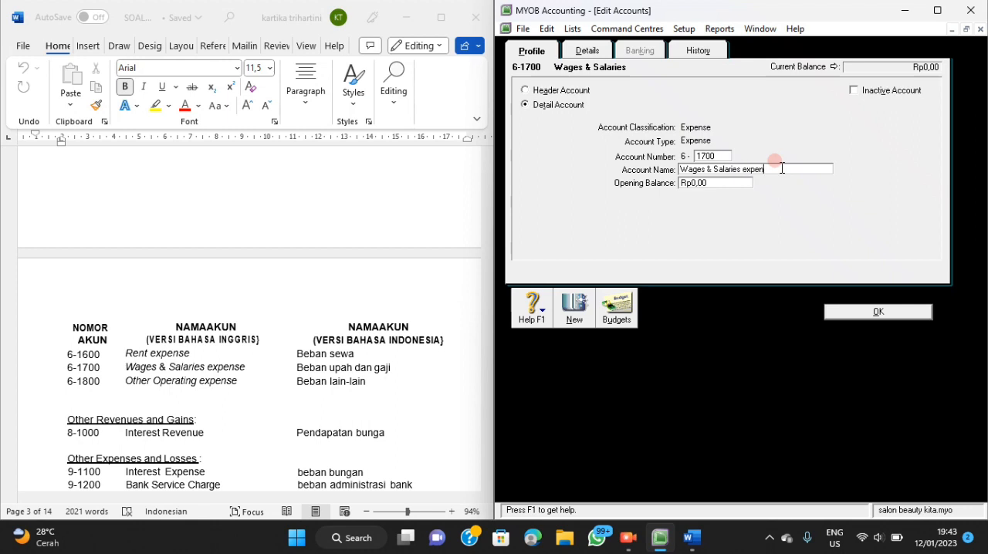
{"action": "left_click", "coordinate": [841, 309]}
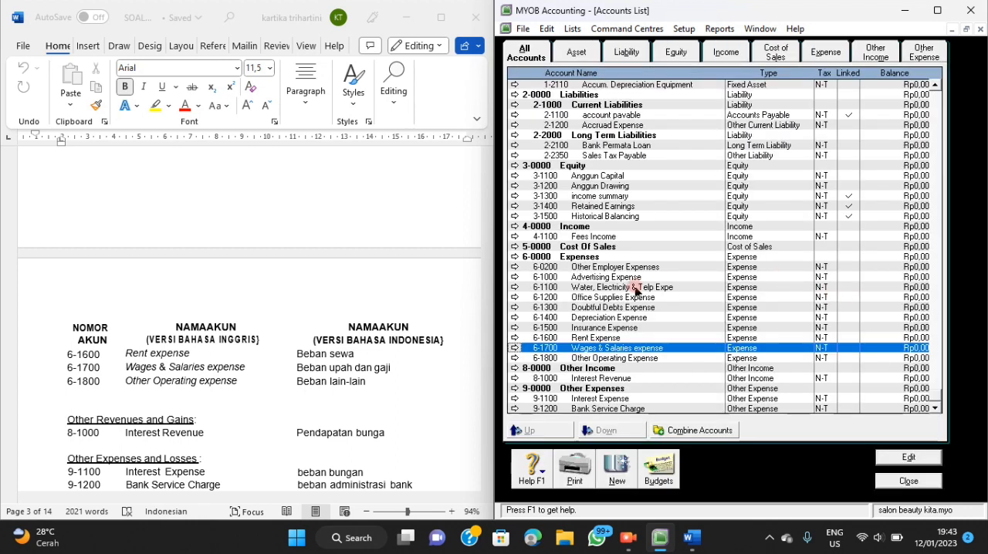
Delete the Other Employer Expenses account from the Expenses group.
{"action": "left_click", "coordinate": [515, 268]}
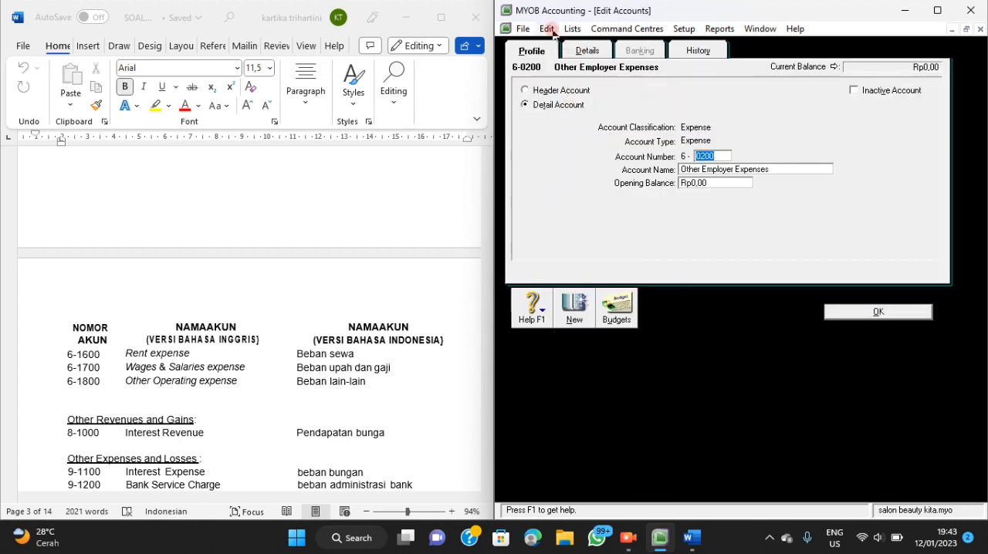
{"action": "left_click", "coordinate": [546, 29]}
{"action": "left_click", "coordinate": [591, 132]}
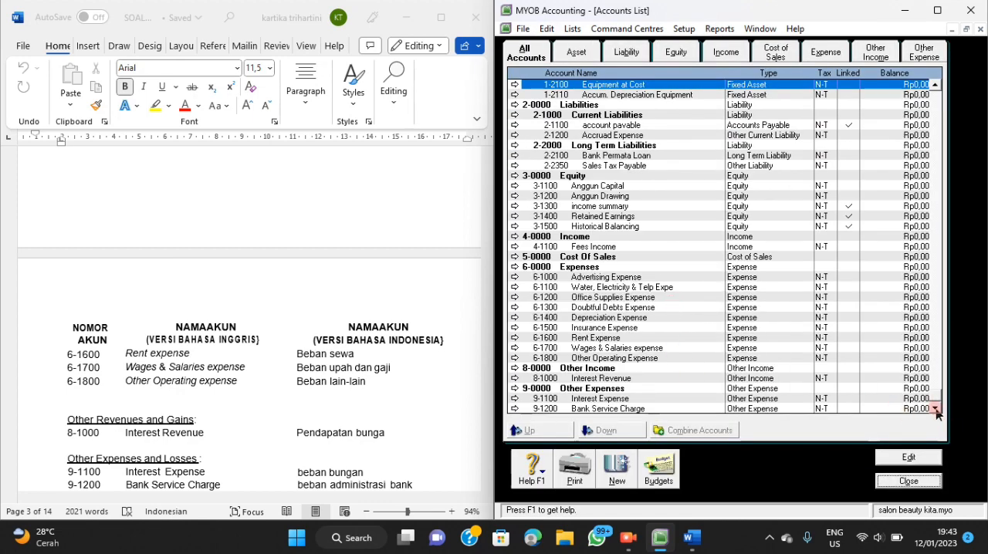
Check the accounts and banking linked accounts for current earnings, retained earnings, historical balancing and undeposited funds.
{"action": "scroll", "coordinate": [738, 319], "scroll_direction": "up", "scroll_amount": 4}
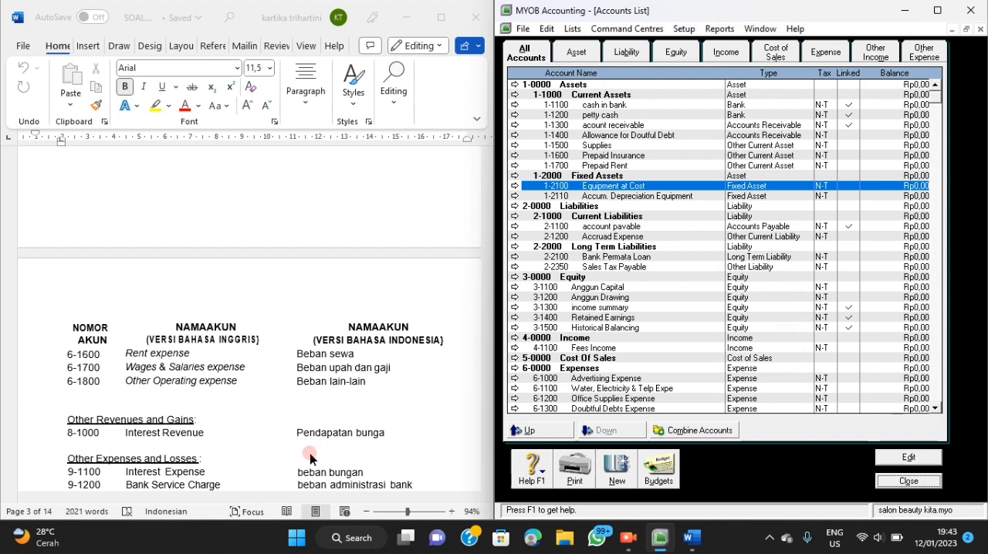
{"action": "scroll", "coordinate": [345, 431], "scroll_direction": "down", "scroll_amount": 3}
{"action": "scroll", "coordinate": [412, 358], "scroll_direction": "down", "scroll_amount": 1}
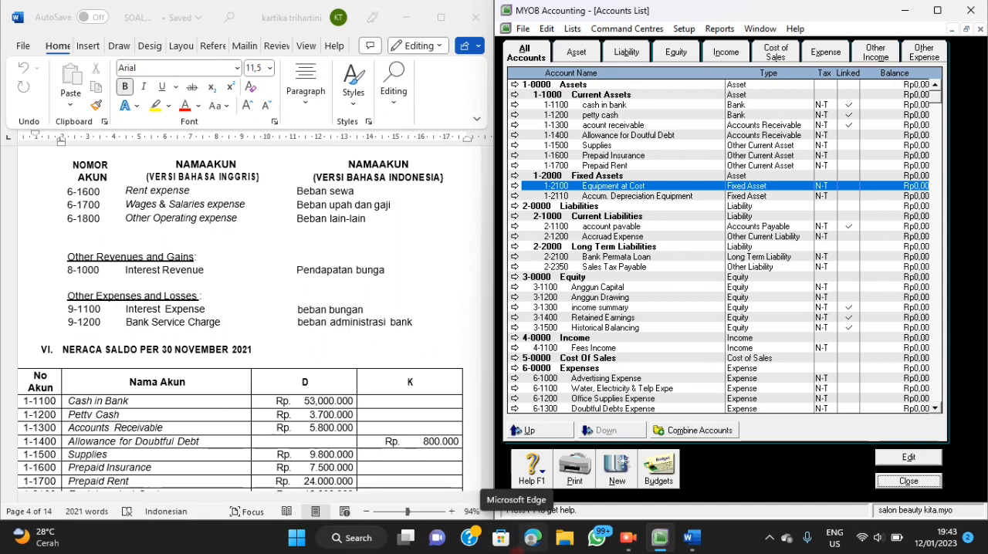
{"action": "left_click", "coordinate": [693, 29]}
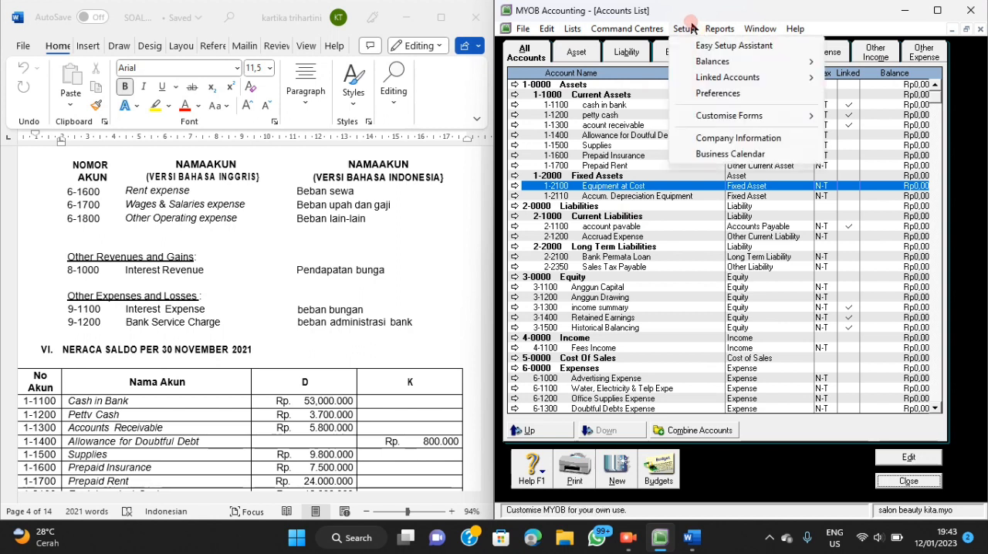
{"action": "mouse_move", "coordinate": [710, 30]}
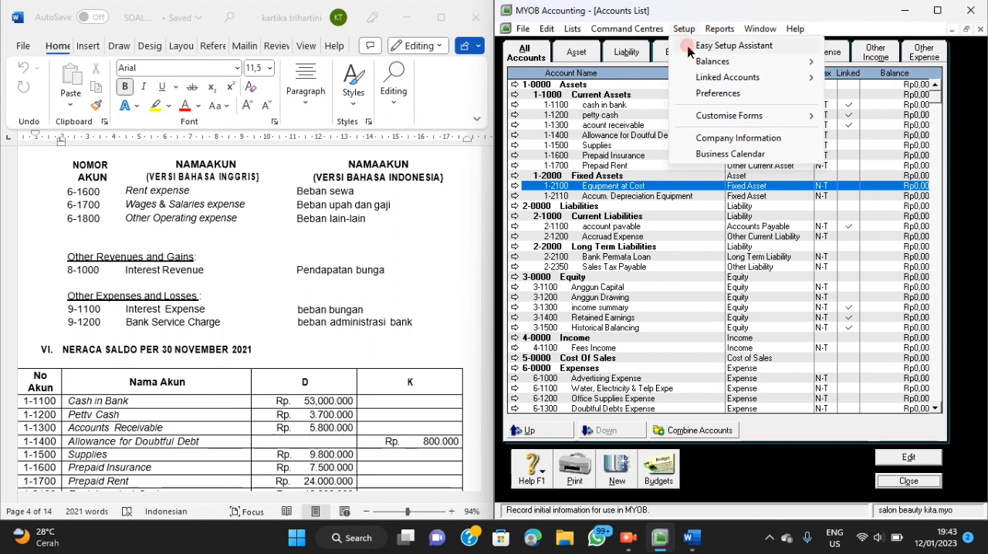
{"action": "mouse_move", "coordinate": [698, 81]}
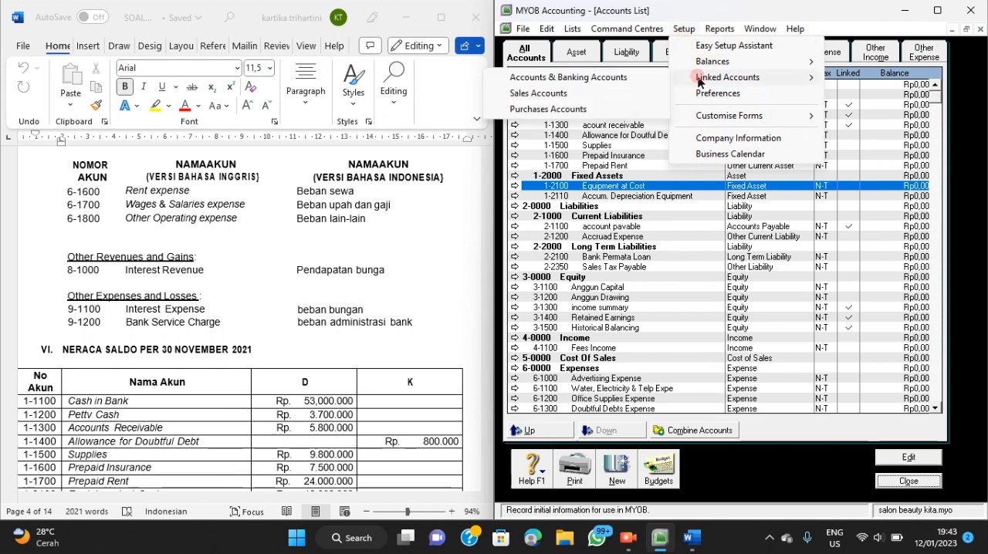
{"action": "left_click", "coordinate": [657, 81]}
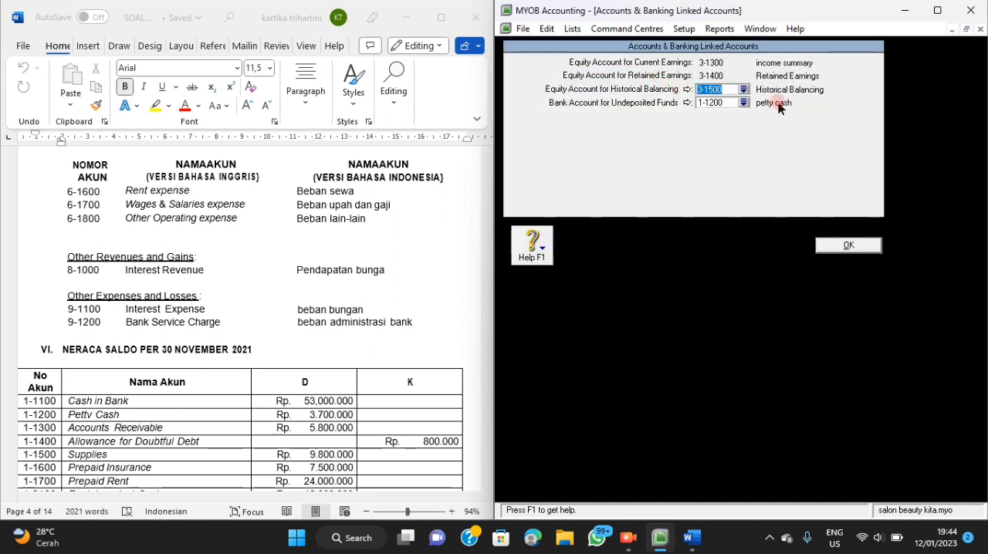
{"action": "left_click", "coordinate": [848, 245]}
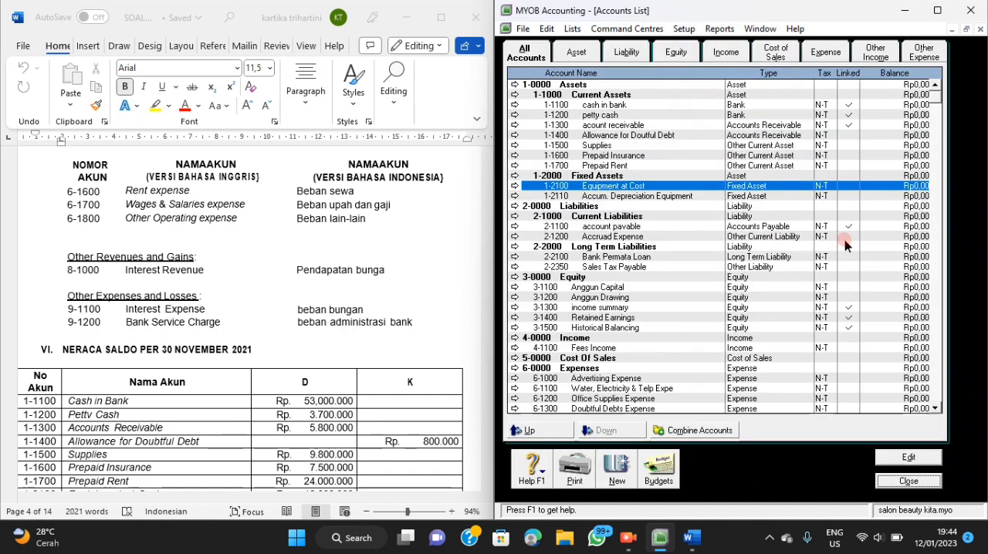
Check the sales linked accounts for tracking receivables and customer receipts.
{"action": "left_click", "coordinate": [684, 28]}
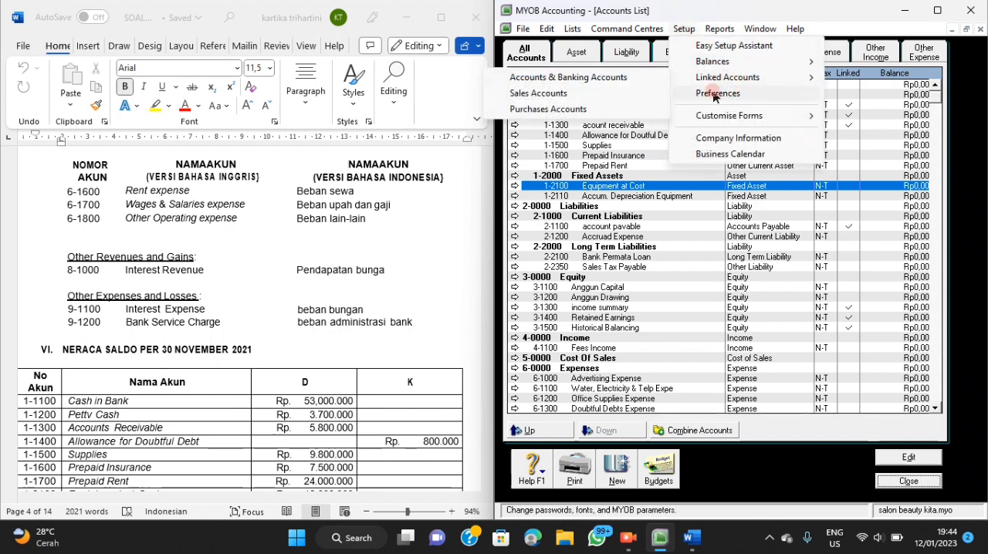
{"action": "left_click", "coordinate": [639, 92]}
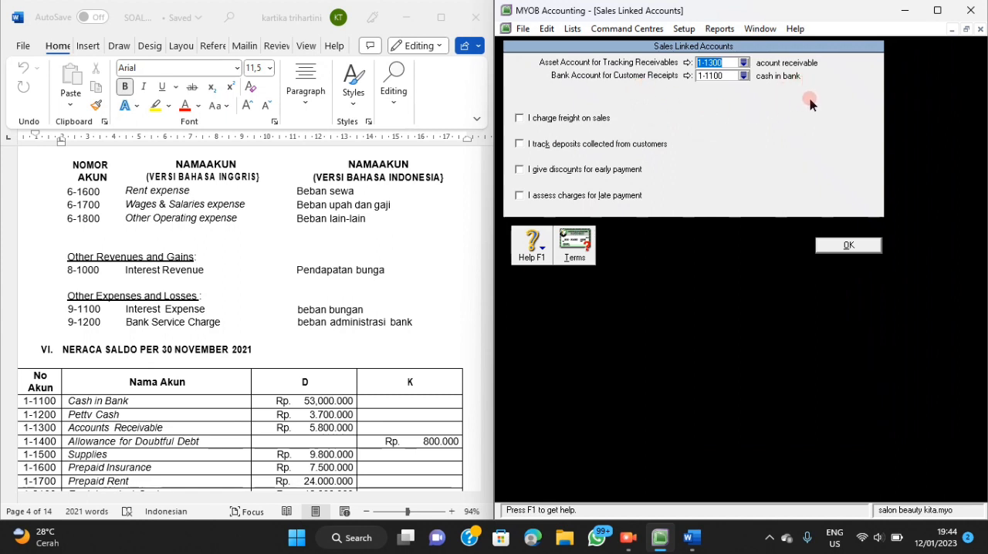
{"action": "left_click", "coordinate": [849, 245]}
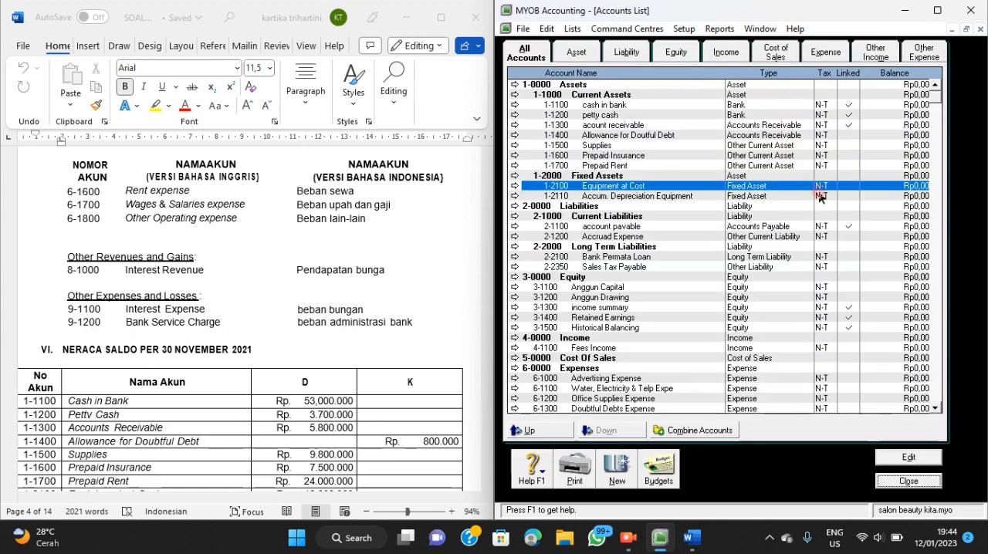
Check the purchases linked accounts for tracking payables and paying bills.
{"action": "left_click", "coordinate": [684, 29]}
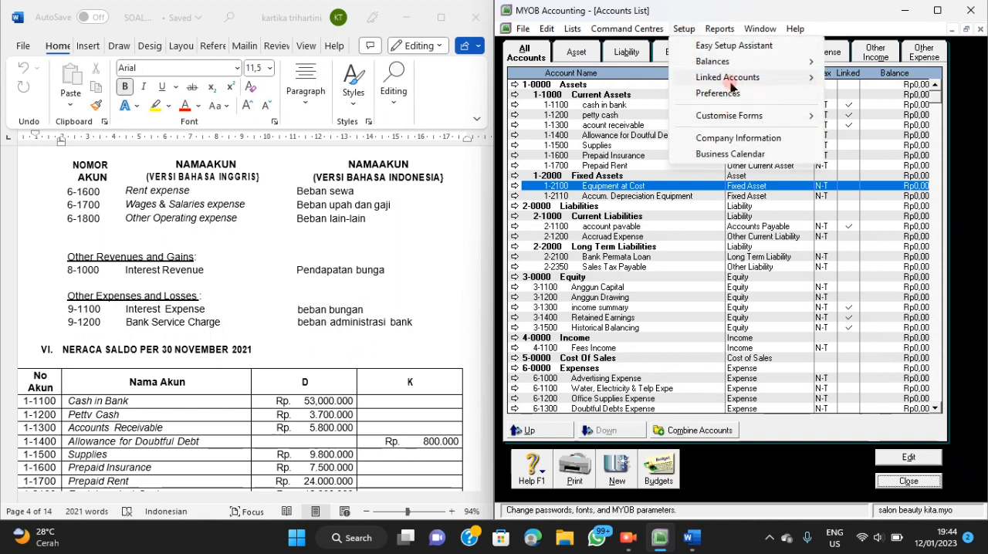
{"action": "mouse_move", "coordinate": [726, 77]}
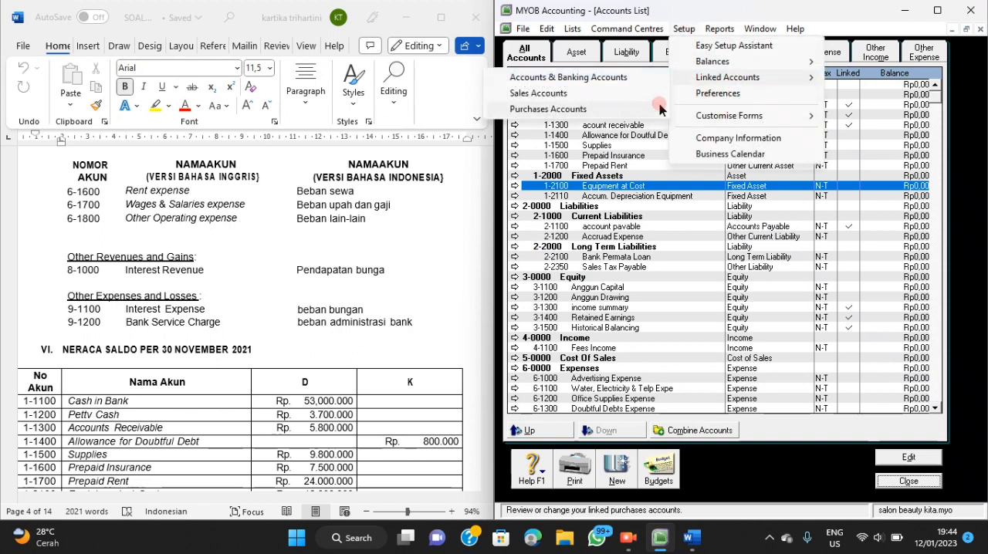
{"action": "left_click", "coordinate": [660, 109]}
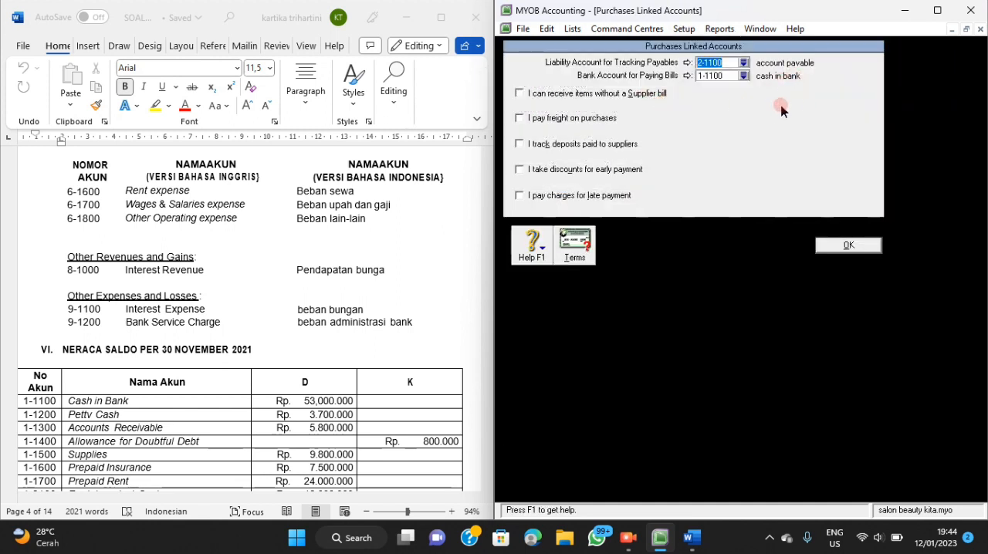
{"action": "left_click", "coordinate": [843, 247]}
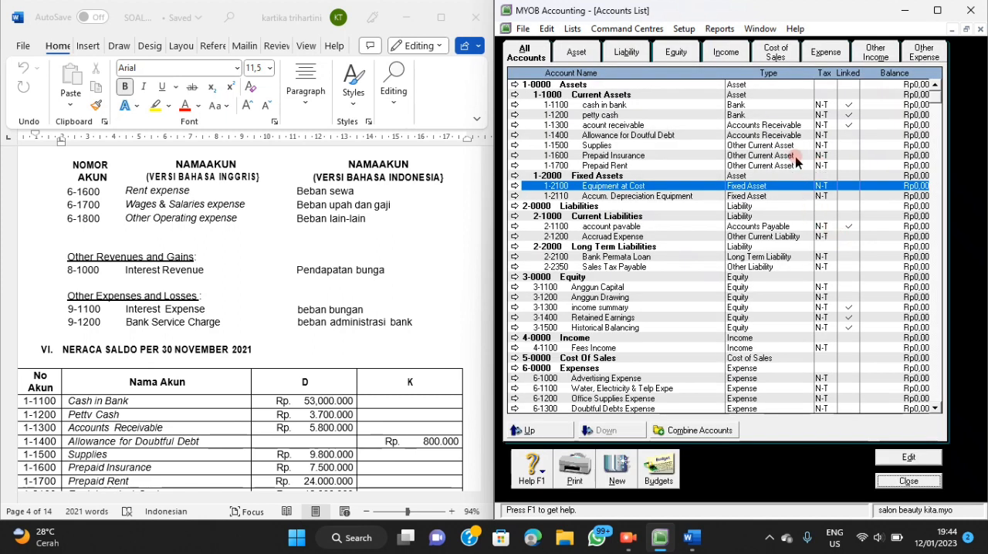
Delete the Import Duty (IMP) tax code from the tax code list and close the list.
{"action": "left_click", "coordinate": [569, 31]}
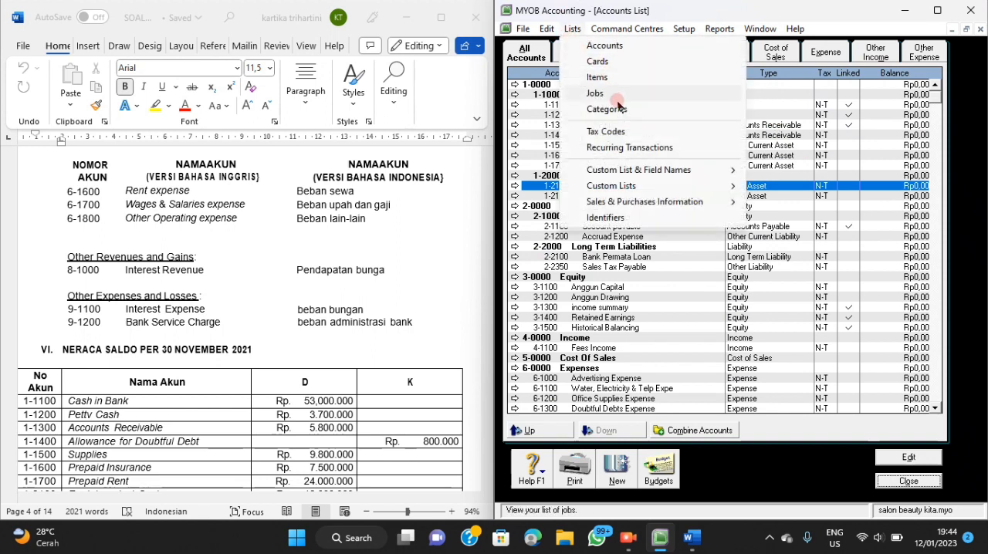
{"action": "left_click", "coordinate": [622, 132]}
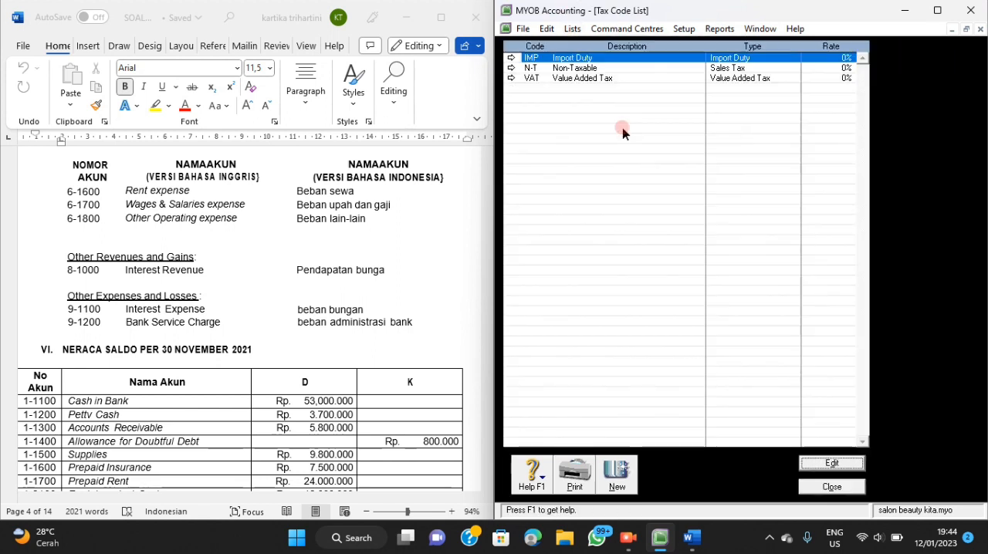
{"action": "right_click", "coordinate": [627, 60]}
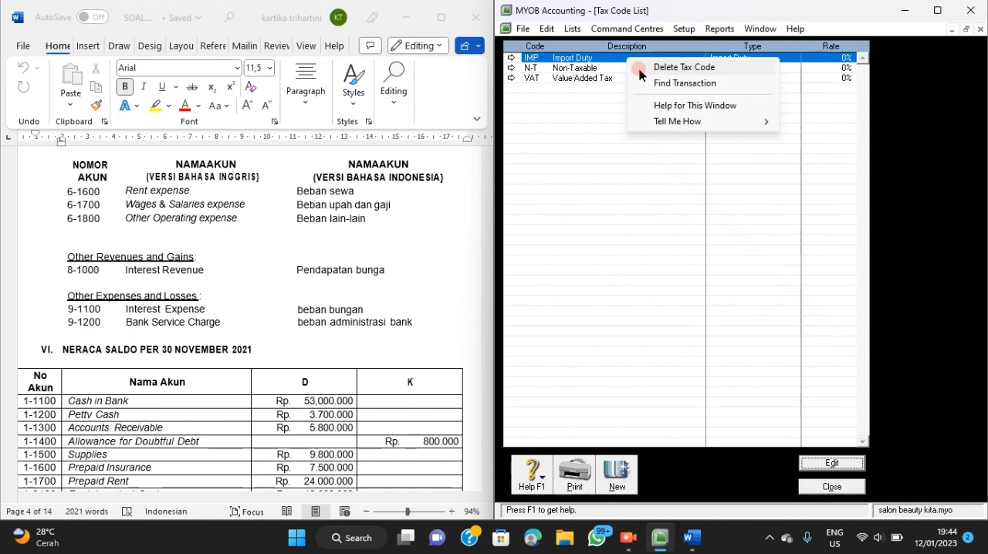
{"action": "left_click", "coordinate": [639, 68]}
{"action": "left_click", "coordinate": [821, 493]}
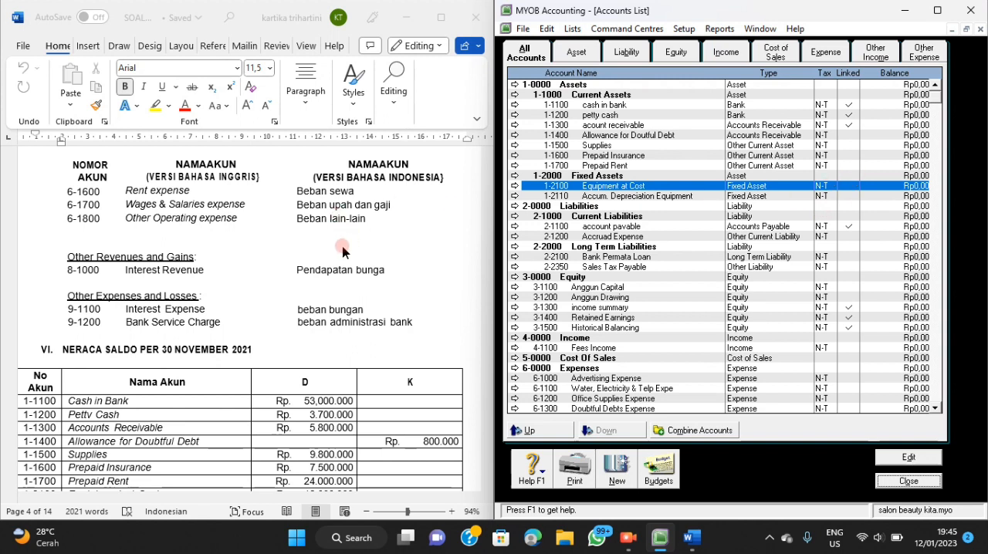
Open the account opening balances and enter Rp53.000.000 for cash in bank from the November 2021 trial balance.
{"action": "scroll", "coordinate": [347, 247], "scroll_direction": "down", "scroll_amount": 3}
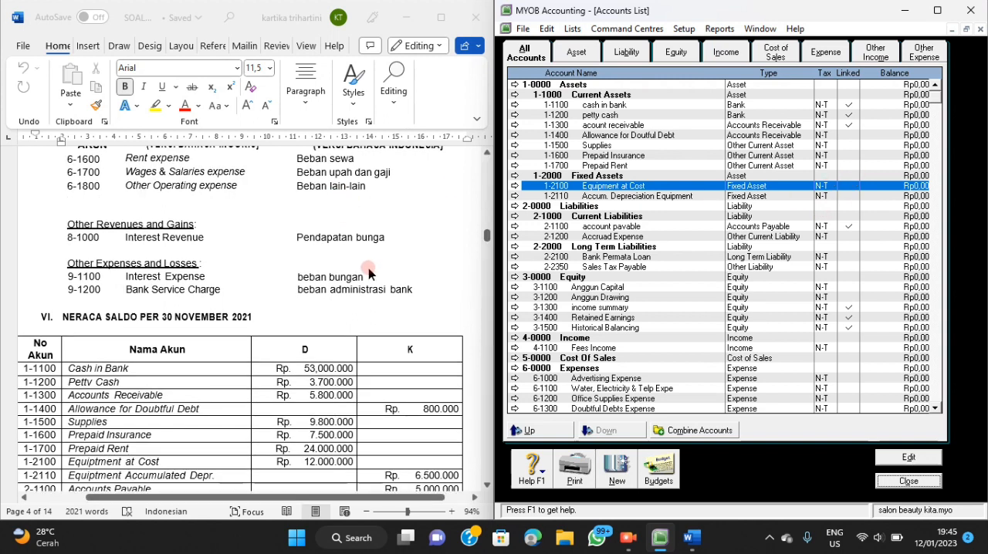
{"action": "scroll", "coordinate": [370, 271], "scroll_direction": "down", "scroll_amount": 3}
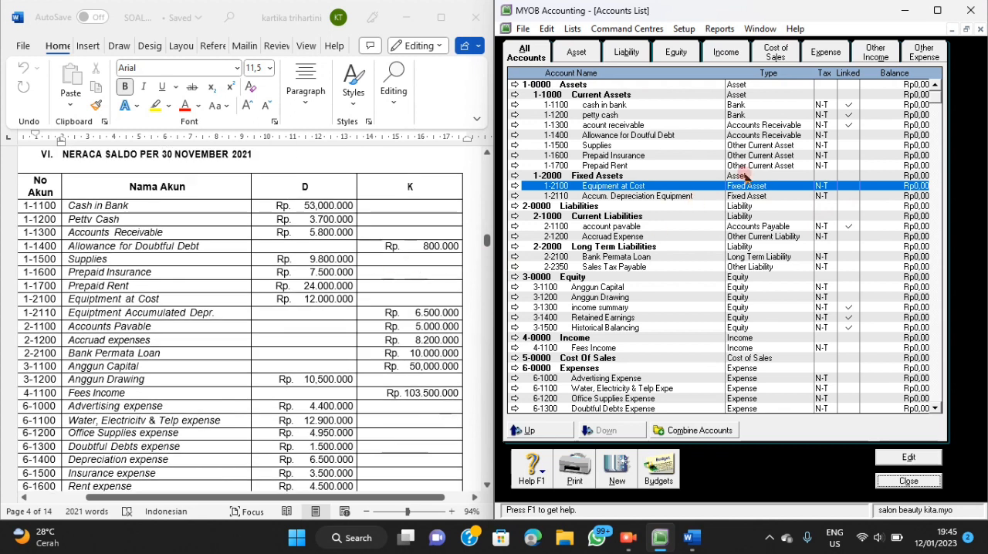
{"action": "left_click", "coordinate": [684, 28]}
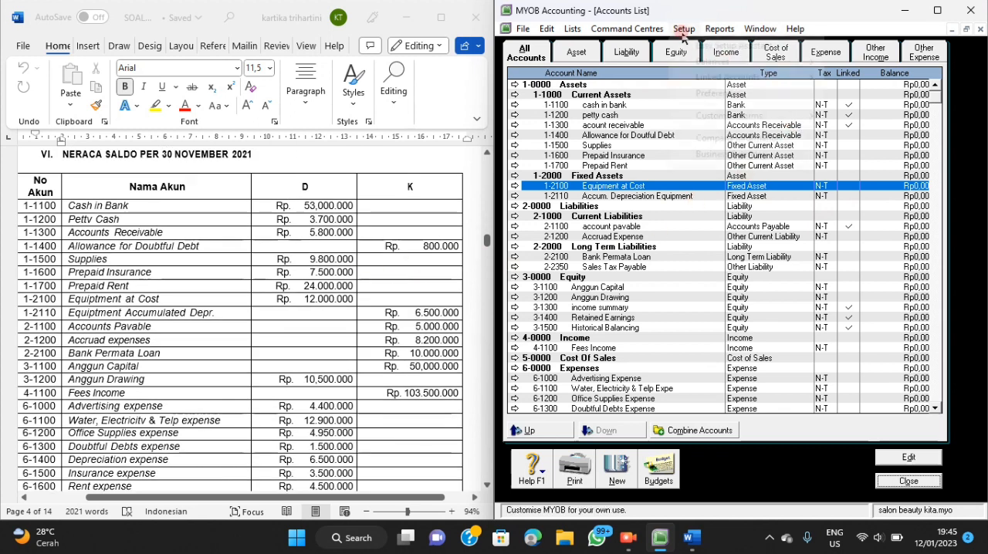
{"action": "mouse_move", "coordinate": [712, 68]}
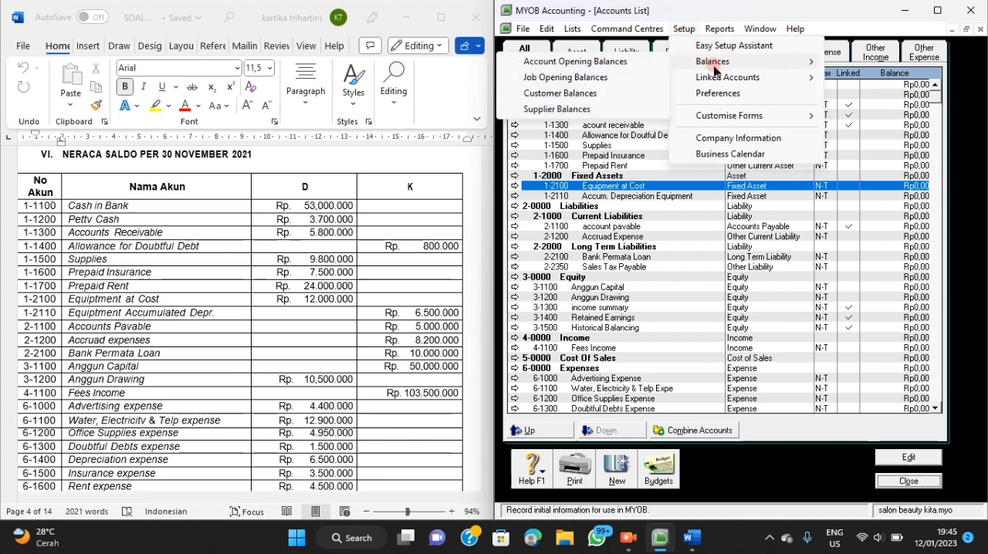
{"action": "left_click", "coordinate": [638, 62]}
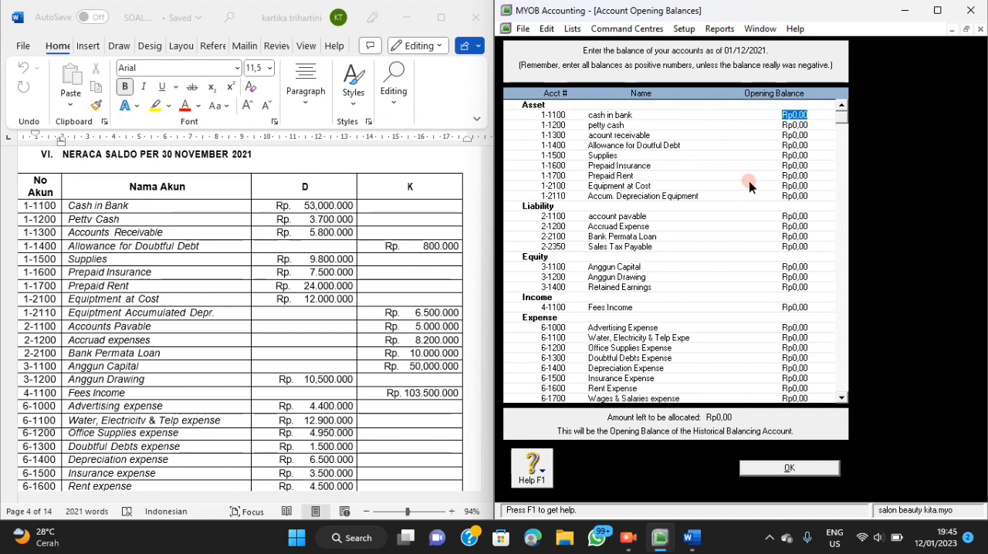
{"action": "left_click", "coordinate": [627, 532]}
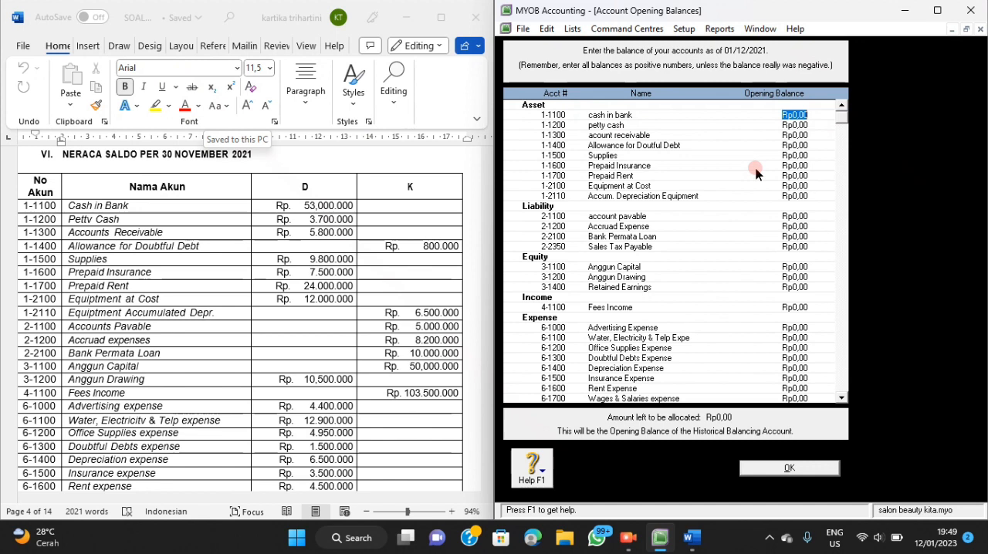
{"action": "type", "text": "53000000"}
{"action": "key", "text": "Tab"}
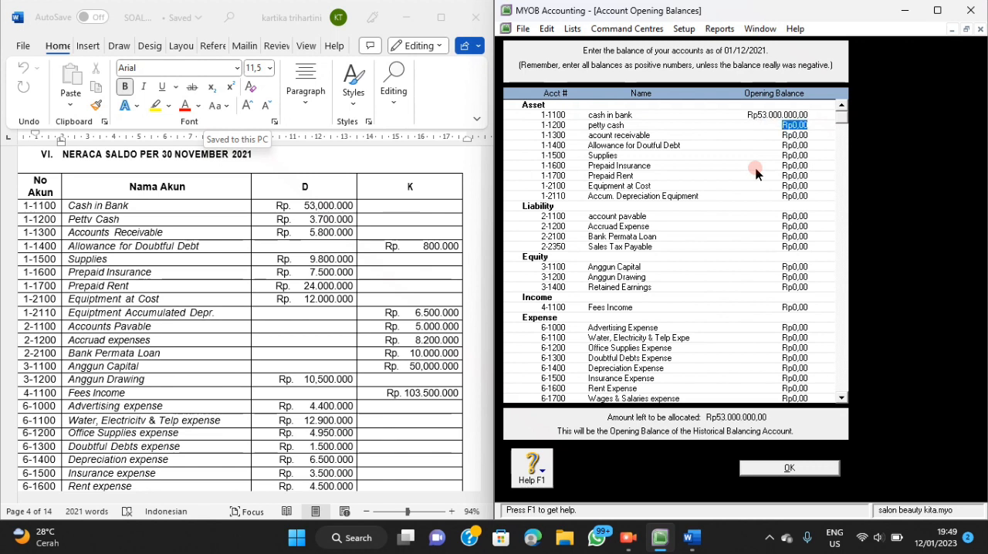
Set the opening balances of petty cash to Rp3.700.000 and account receivable to Rp5.800.000.
{"action": "key", "text": "BackSpace"}
{"action": "type", "text": "3.700."}
{"action": "type", "text": "00"}
{"action": "type", "text": "0"}
{"action": "key", "text": "Tab"}
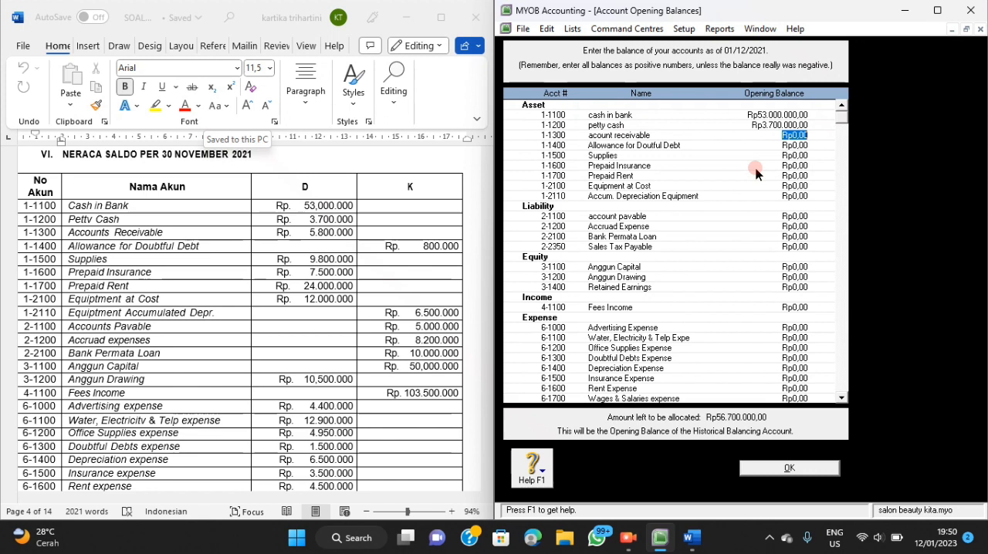
{"action": "type", "text": "5800000"}
{"action": "key", "text": "Tab"}
Set the opening balances of the doubtful debt allowance to -Rp800.000 and Supplies to Rp9.800.000.
{"action": "key", "text": "BackSpace"}
{"action": "type", "text": "-800"}
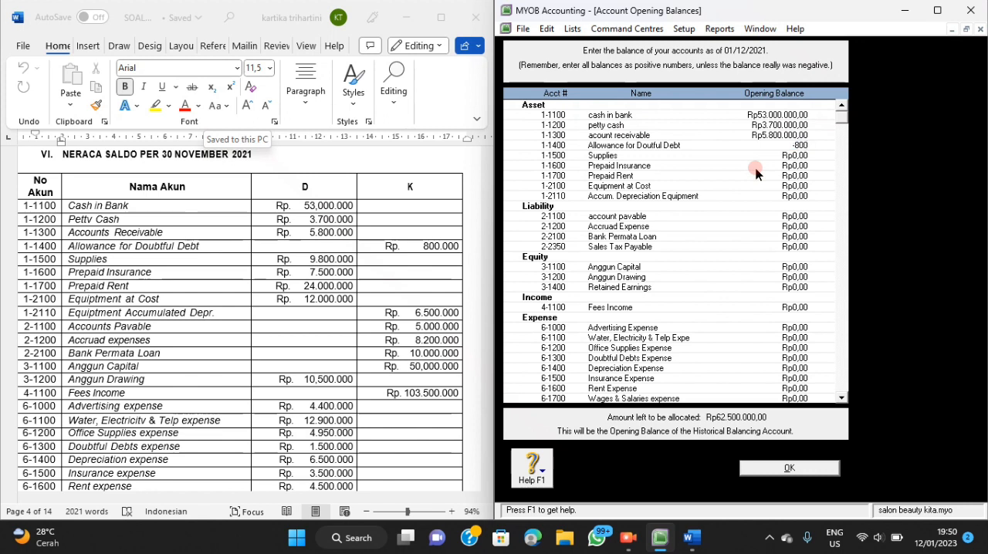
{"action": "type", "text": "000"}
{"action": "key", "text": "Tab"}
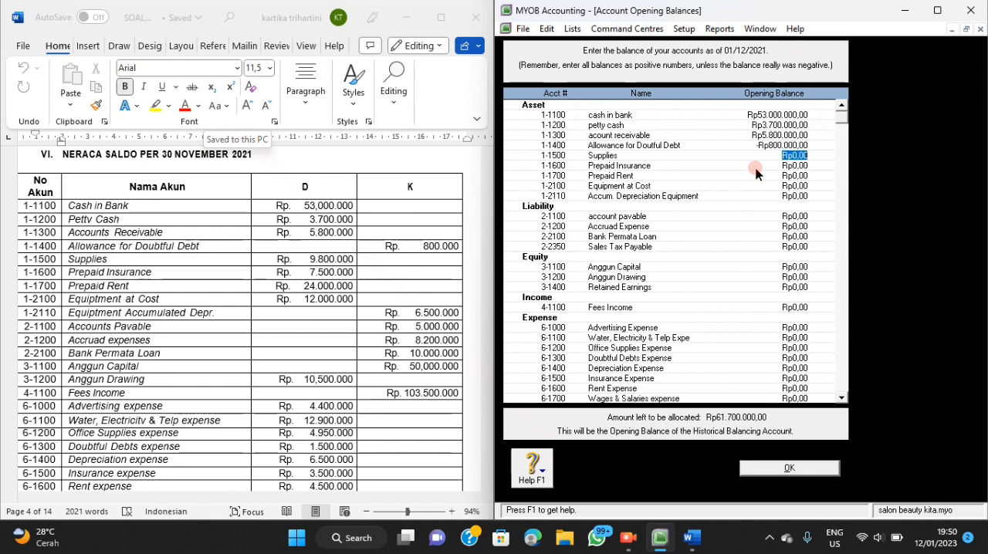
{"action": "key", "text": "BackSpace"}
{"action": "type", "text": "9800000"}
Set the opening balances of Prepaid Insurance to Rp7.500.000 and Prepaid Rent to Rp24.000.000.
{"action": "left_click", "coordinate": [757, 168]}
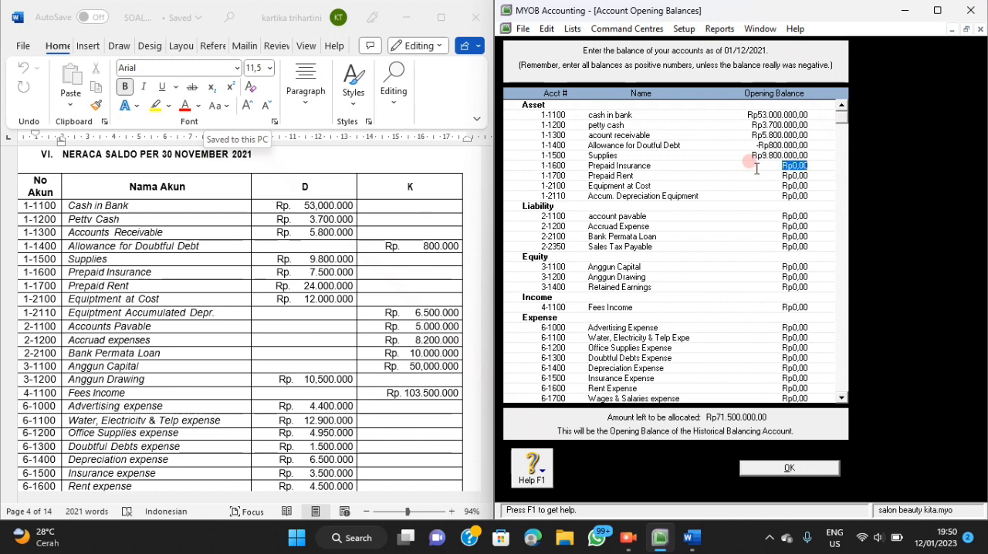
{"action": "key", "text": "BackSpace"}
{"action": "type", "text": "7500000"}
{"action": "left_click", "coordinate": [757, 174]}
{"action": "key", "text": "BackSpace"}
{"action": "type", "text": "24000000"}
{"action": "key", "text": "Tab"}
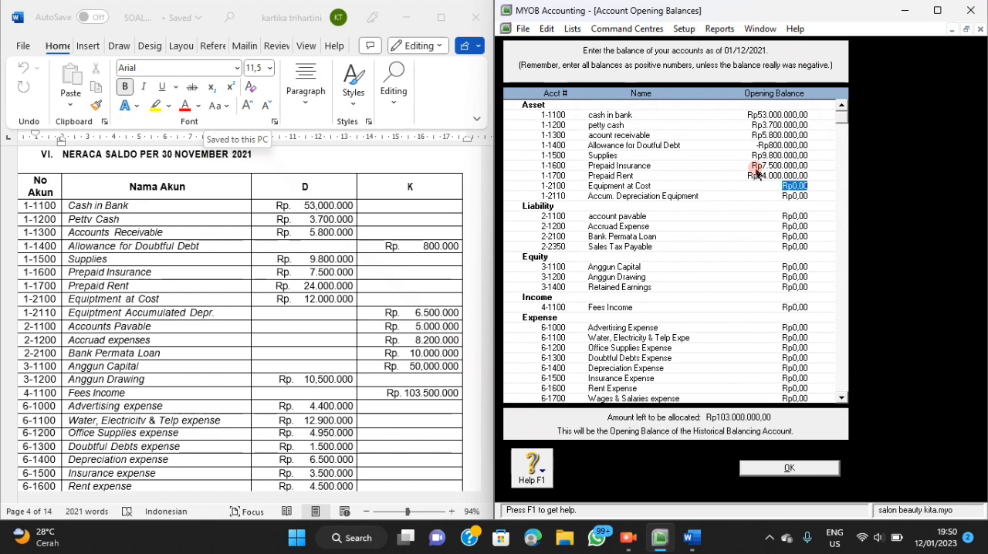
Set the opening balances of Equipment at Cost to Rp12.000.000 and its accumulated depreciation to -Rp6.500.000.
{"action": "key", "text": "BackSpace"}
{"action": "type", "text": "12000000"}
{"action": "key", "text": "Tab"}
{"action": "key", "text": "BackSpace"}
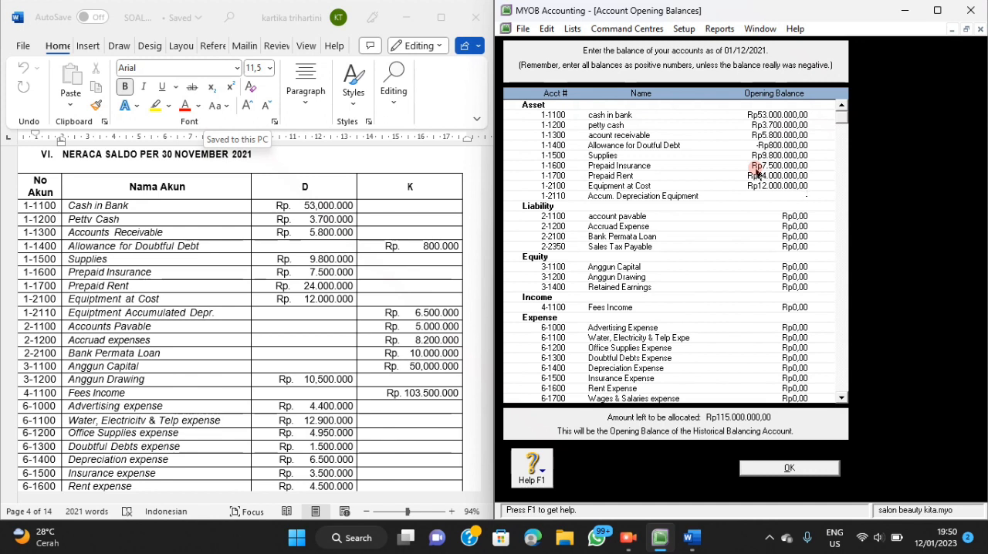
{"action": "type", "text": "-6500000"}
{"action": "key", "text": "Tab"}
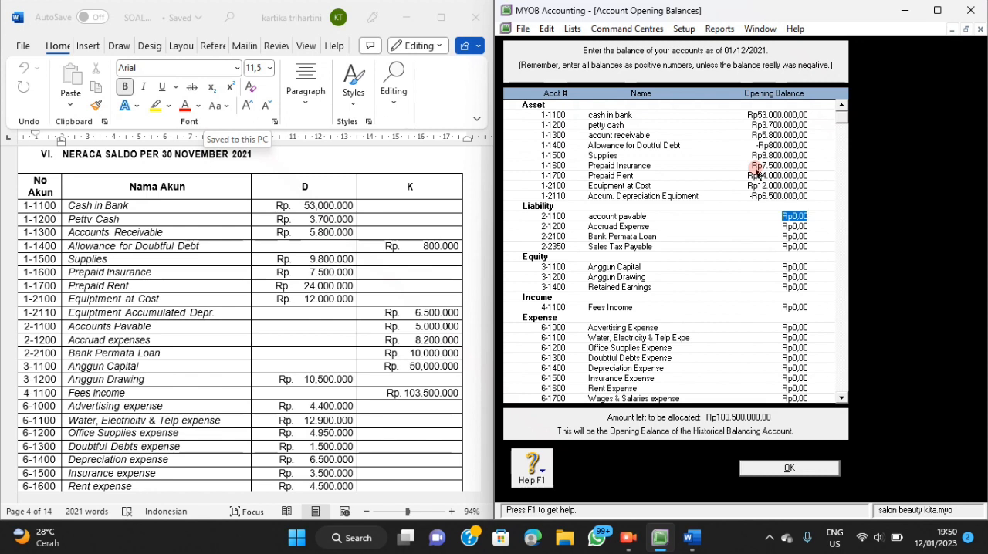
{"action": "type", "text": "65"}
{"action": "type", "text": "00"}
{"action": "type", "text": "0"}
{"action": "key", "text": "BackSpace"}
{"action": "key", "text": "BackSpace"}
{"action": "key", "text": "BackSpace"}
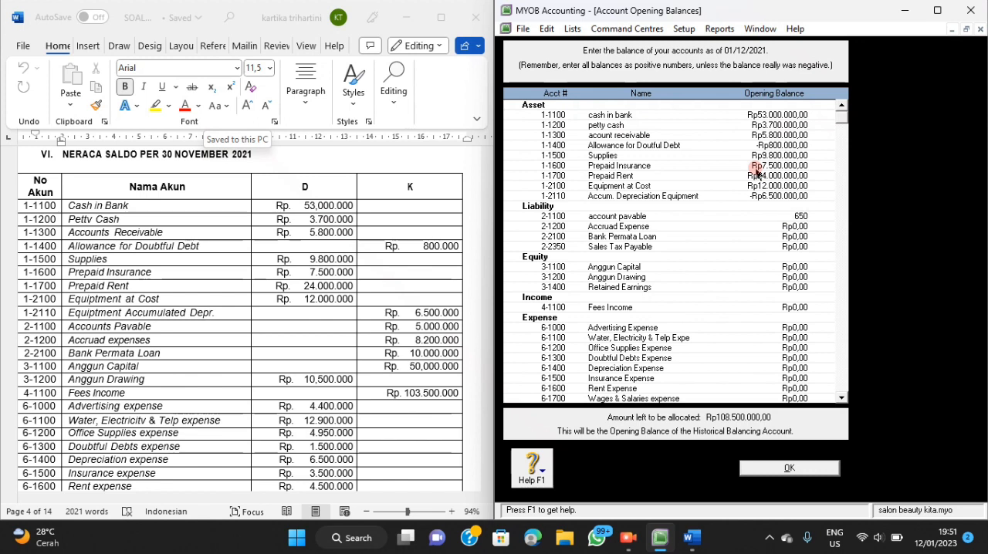
{"action": "key", "text": "BackSpace"}
{"action": "key", "text": "BackSpace"}
Set the opening balances of account payable to Rp5.000.000 and accrued expense to Rp8.200.000.
{"action": "type", "text": "5000000"}
{"action": "key", "text": "Tab"}
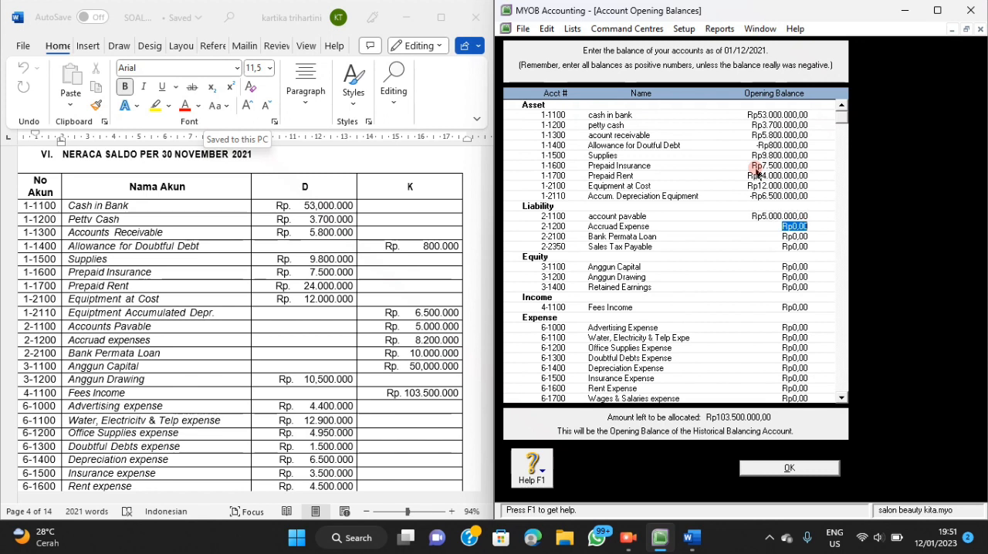
{"action": "key", "text": "BackSpace"}
{"action": "type", "text": "8200000"}
{"action": "key", "text": "Tab"}
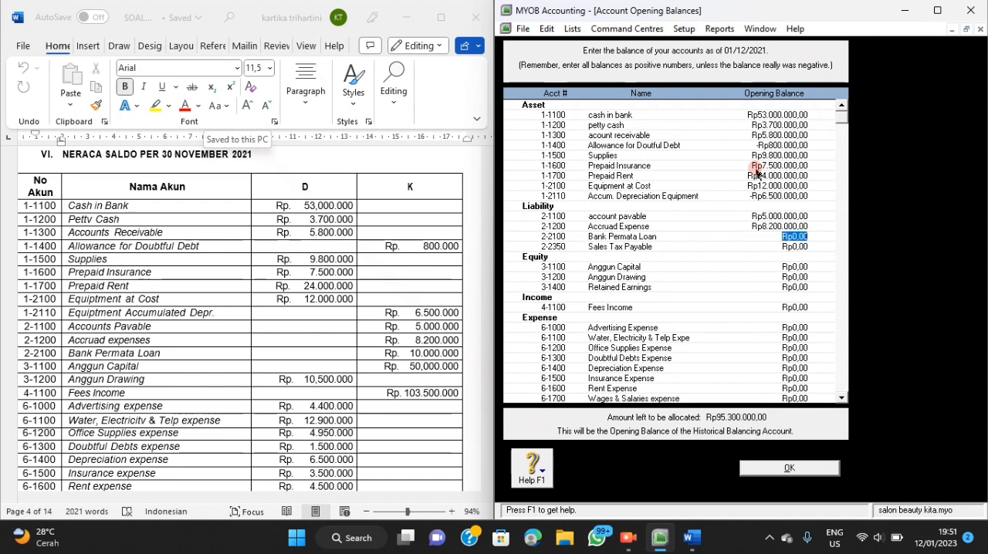
Set the opening balance of the Bank Permata Loan account to Rp10.000.000.
{"action": "type", "text": "10000000"}
{"action": "key", "text": "Tab"}
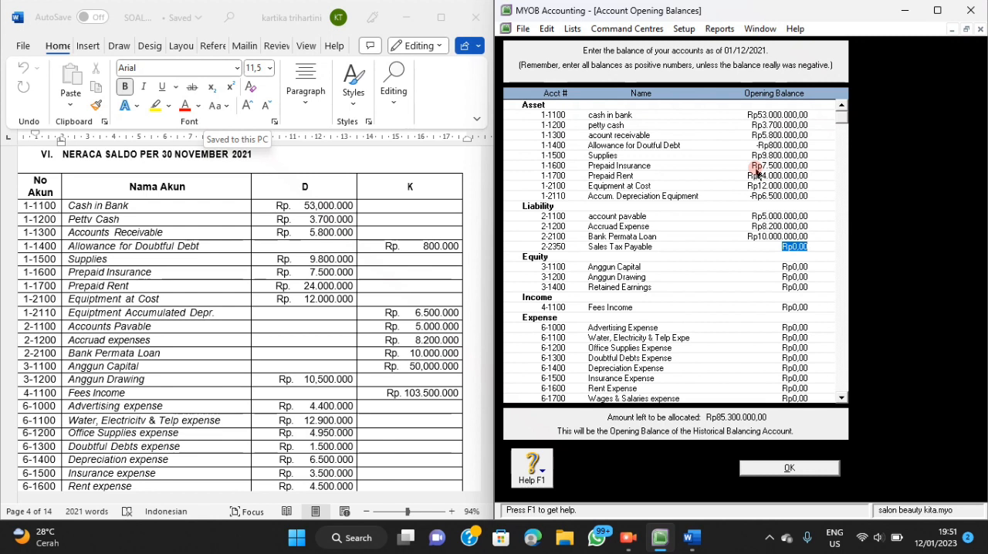
Set the opening balances of the owner's capital account to Rp50.000.000 and the owner's drawing account to -Rp10.500.000.
{"action": "key", "text": "Tab"}
{"action": "key", "text": "BackSpace"}
{"action": "type", "text": "50000000"}
{"action": "key", "text": "Tab"}
{"action": "key", "text": "BackSpace"}
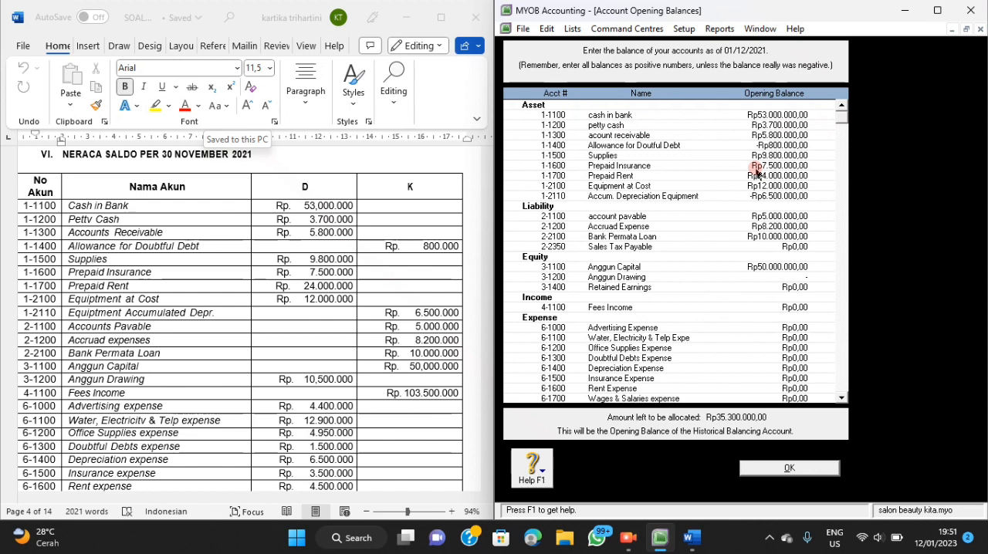
{"action": "type", "text": "-10500000"}
{"action": "key", "text": "Tab"}
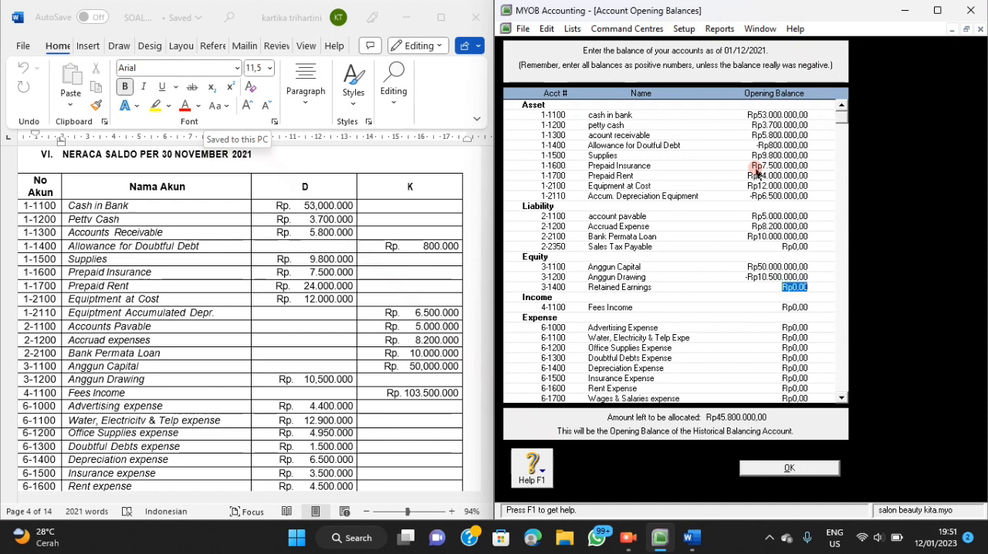
Set the opening balance of the Fees Income account to Rp103.500.000, leaving Retained Earnings empty.
{"action": "key", "text": "Tab"}
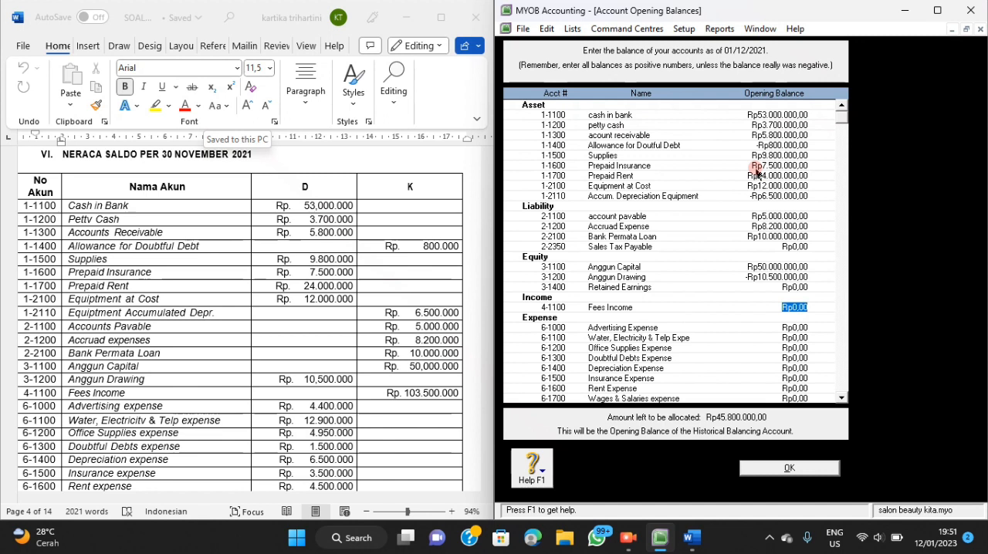
{"action": "type", "text": "103500000"}
{"action": "key", "text": "Tab"}
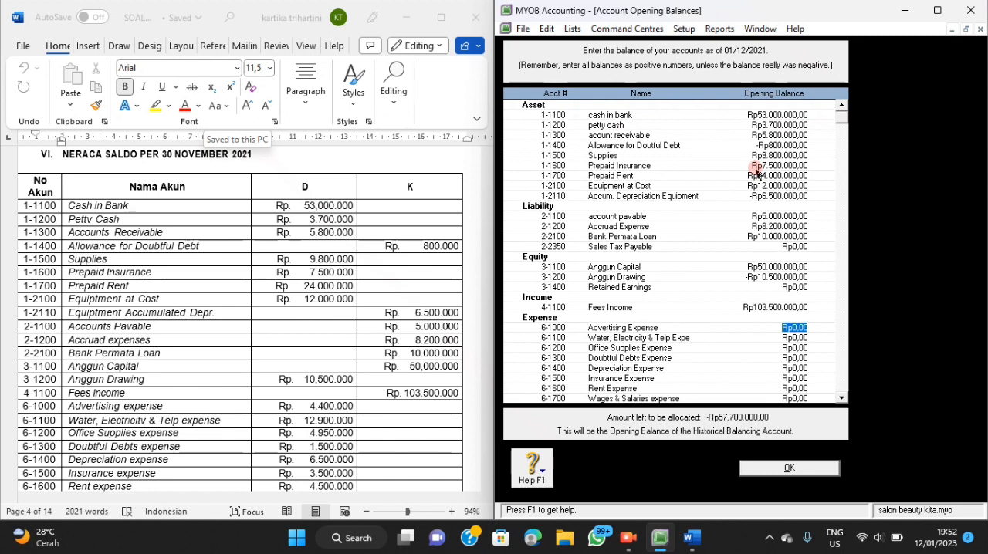
Set the opening balances of Advertising Expense to Rp4.400.000 and the water, electricity and telephone expense to Rp12.900.000.
{"action": "key", "text": "BackSpace"}
{"action": "type", "text": "4400000"}
{"action": "key", "text": "Tab"}
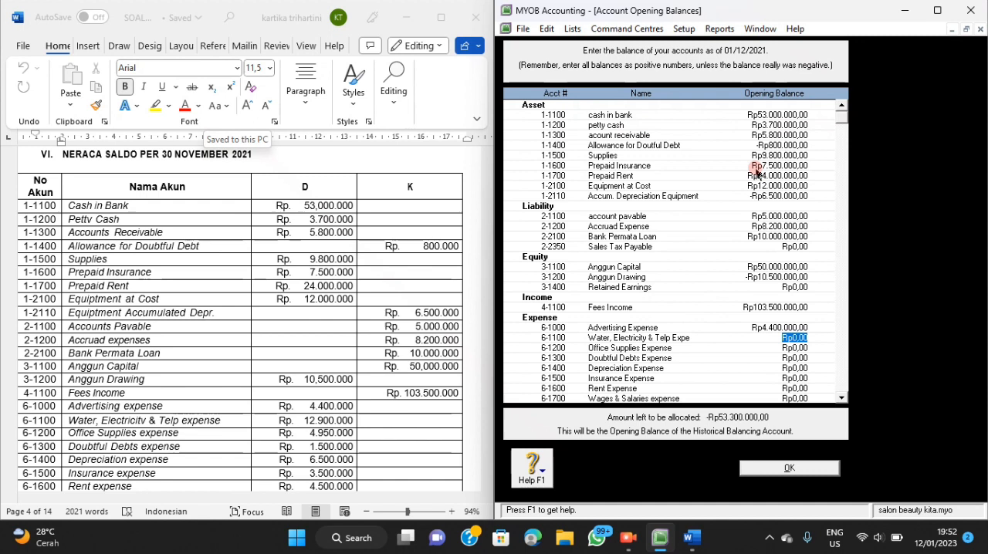
{"action": "key", "text": "BackSpace"}
{"action": "type", "text": "12900000"}
{"action": "key", "text": "Tab"}
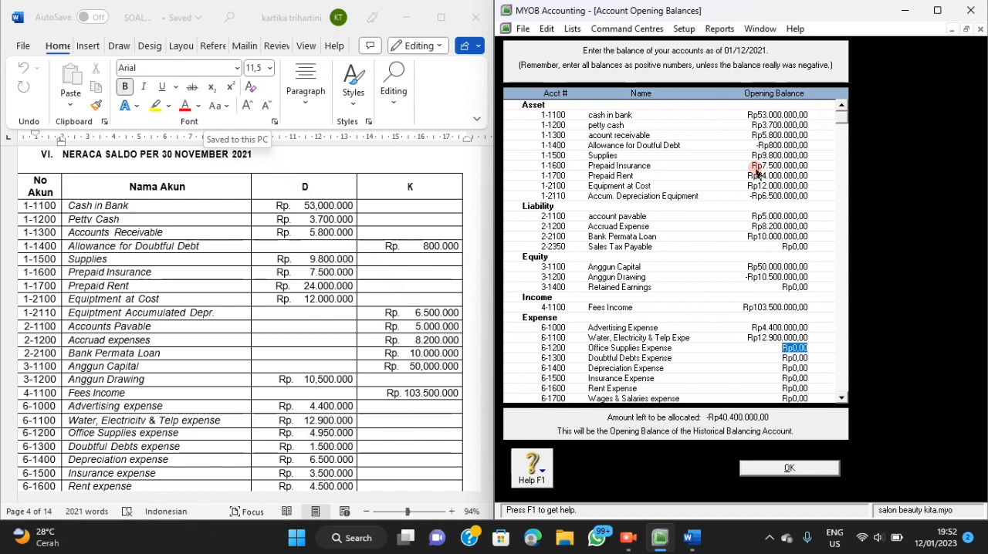
Set the opening balances of Office Supplies Expense to Rp4.950.000 and Doubtful Debts Expense to Rp1.500.000.
{"action": "key", "text": "BackSpace"}
{"action": "type", "text": "15"}
{"action": "type", "text": "00"}
{"action": "type", "text": "0"}
{"action": "key", "text": "Tab"}
{"action": "type", "text": "15"}
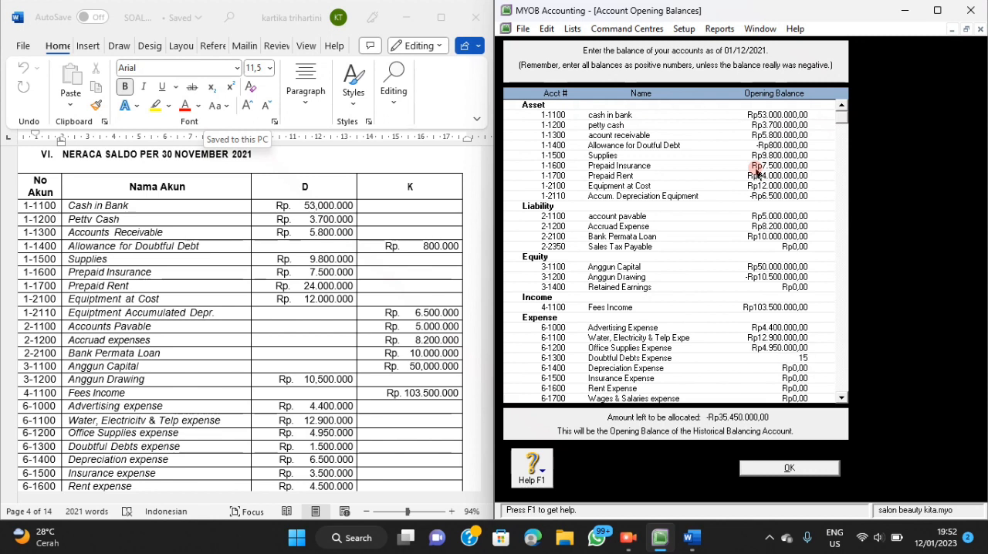
{"action": "type", "text": "00000"}
{"action": "key", "text": "Tab"}
Set the opening balances of Depreciation Expense to Rp6.500.000 and Insurance Expense to Rp3.500.000.
{"action": "type", "text": "6500000"}
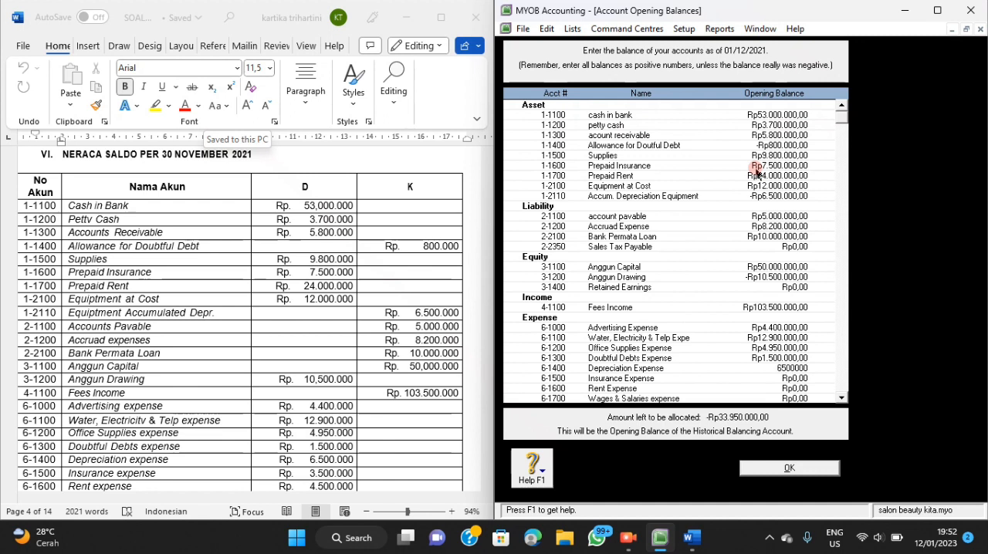
{"action": "key", "text": "Tab"}
{"action": "type", "text": "3"}
{"action": "type", "text": "500000"}
{"action": "key", "text": "Tab"}
Set the opening balance of Rent Expense to Rp4.500.000, following the trial balance in the Word document.
{"action": "scroll", "coordinate": [345, 300], "scroll_direction": "down", "scroll_amount": 4}
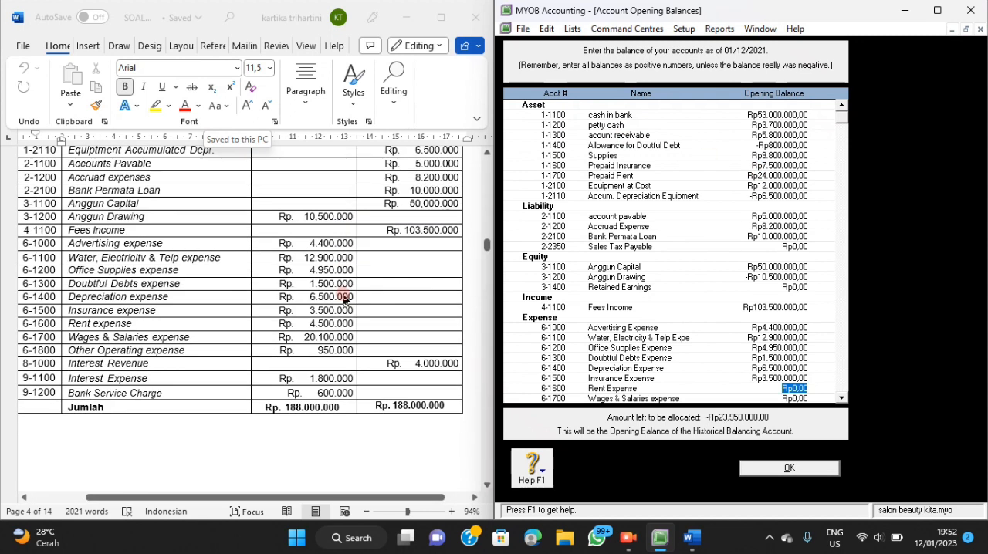
{"action": "scroll", "coordinate": [345, 300], "scroll_direction": "down", "scroll_amount": 1}
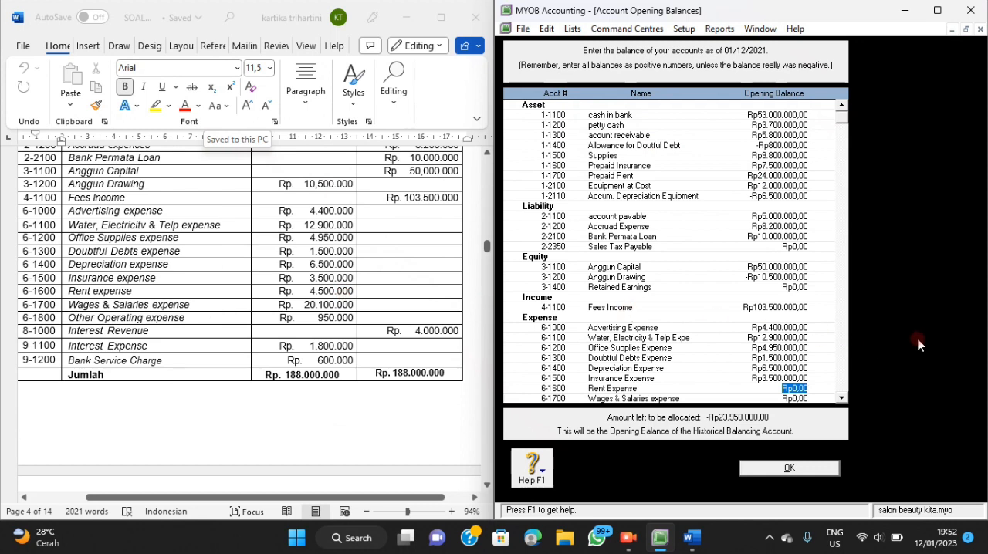
{"action": "key", "text": "BackSpace"}
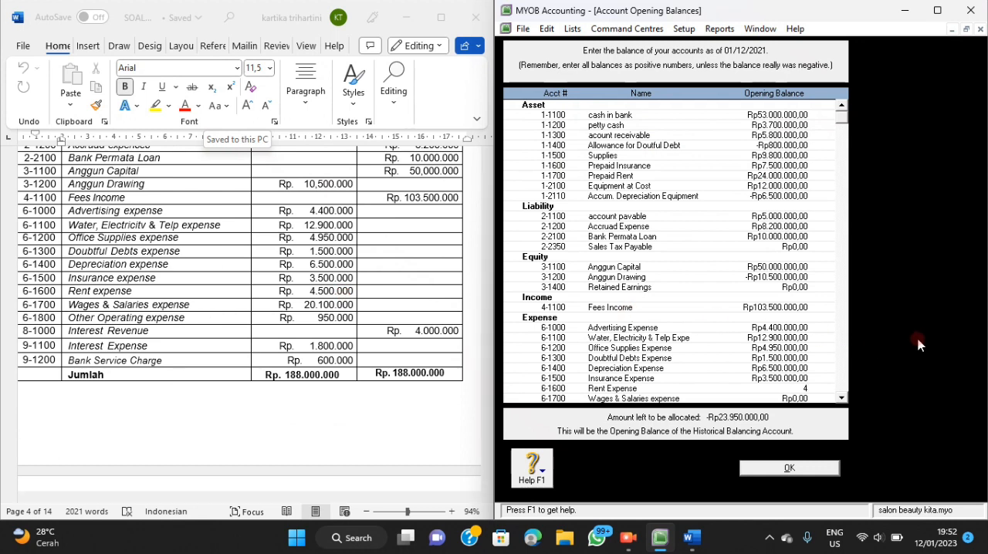
{"action": "type", "text": "4500000"}
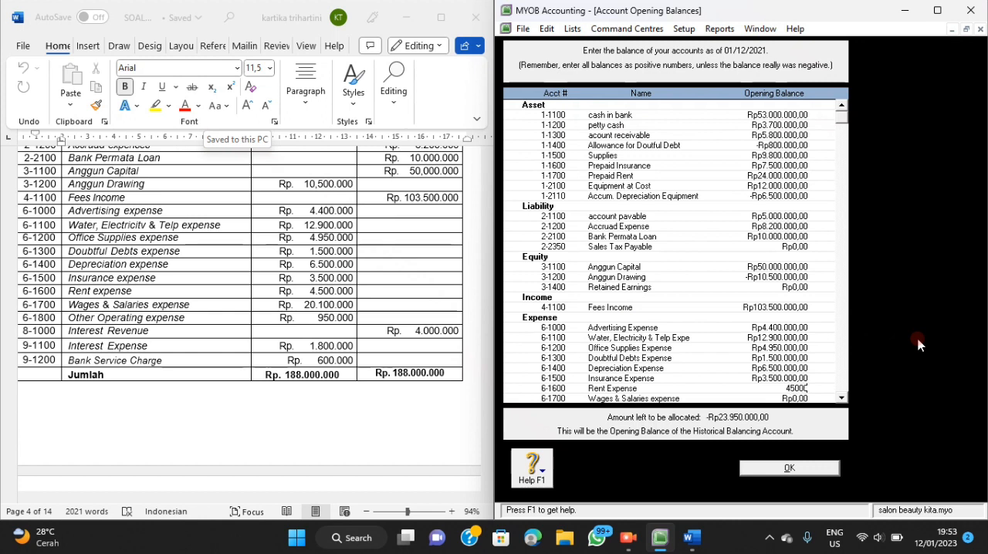
{"action": "key", "text": "Tab"}
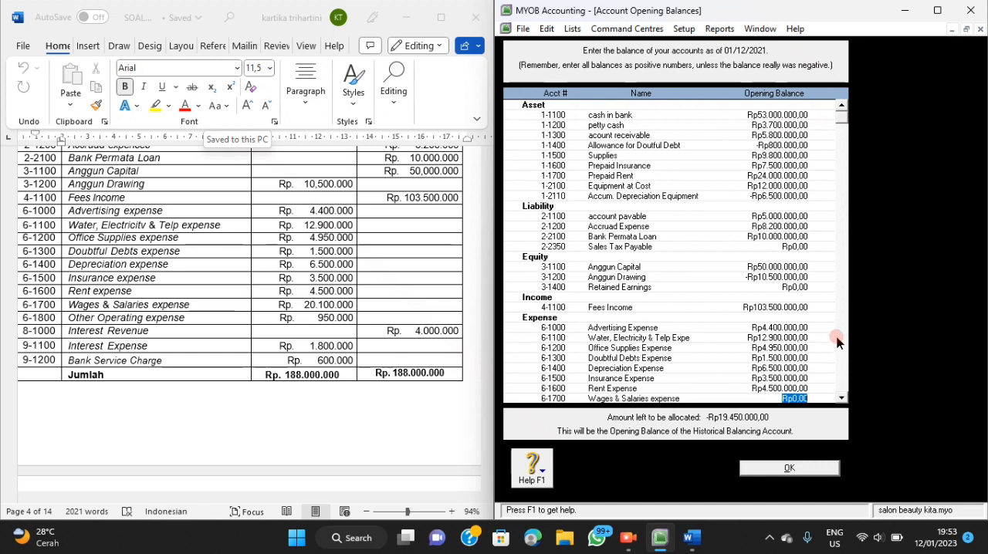
Set the opening balance of Wages & Salaries expense to Rp20.100.000, as listed in the Word document's trial balance.
{"action": "scroll", "coordinate": [828, 332], "scroll_direction": "down", "scroll_amount": 2}
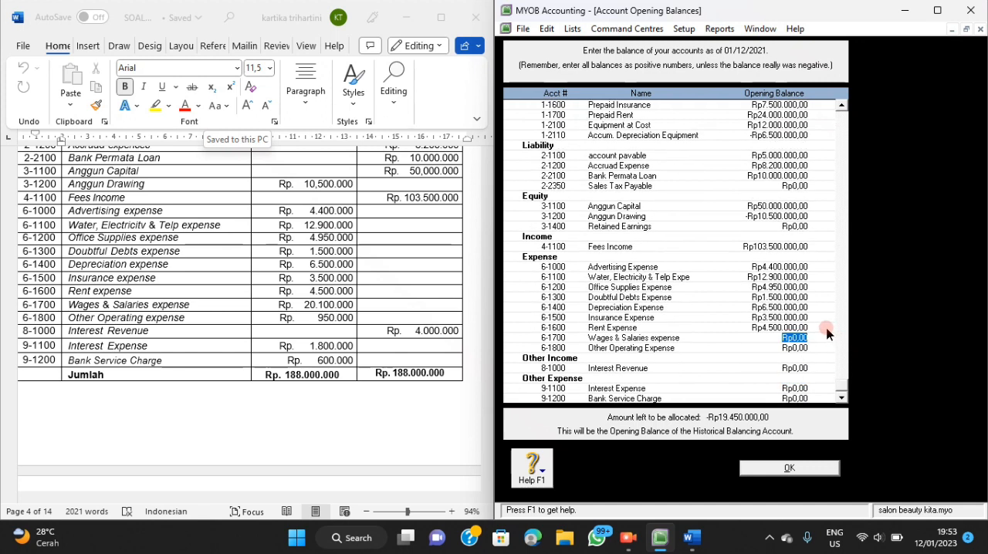
{"action": "key", "text": "BackSpace"}
{"action": "type", "text": "20100000"}
{"action": "key", "text": "Tab"}
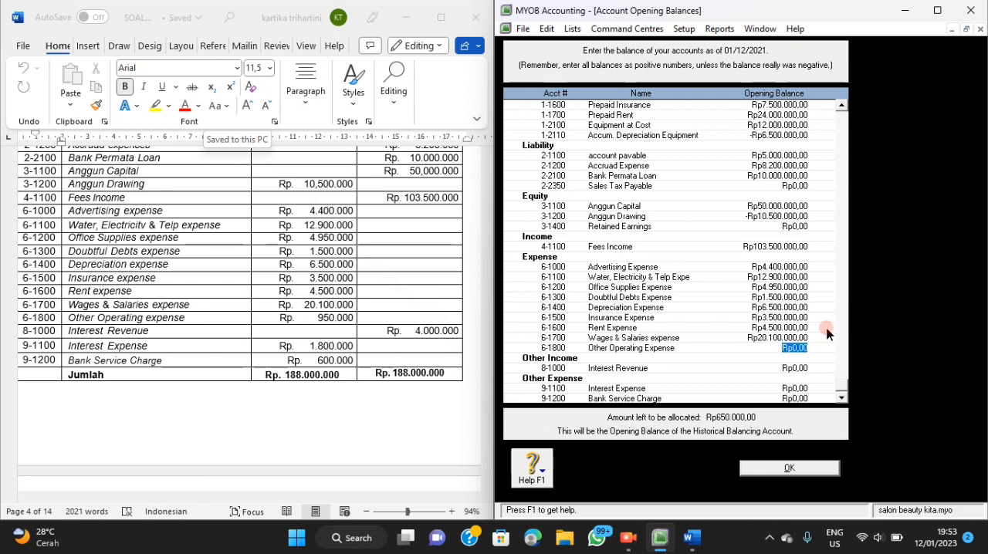
Set the opening balances of Other Operating Expense to Rp950.000 and Interest Revenue to Rp4.000.000.
{"action": "key", "text": "BackSpace"}
{"action": "type", "text": "950000"}
{"action": "key", "text": "Tab"}
{"action": "key", "text": "BackSpace"}
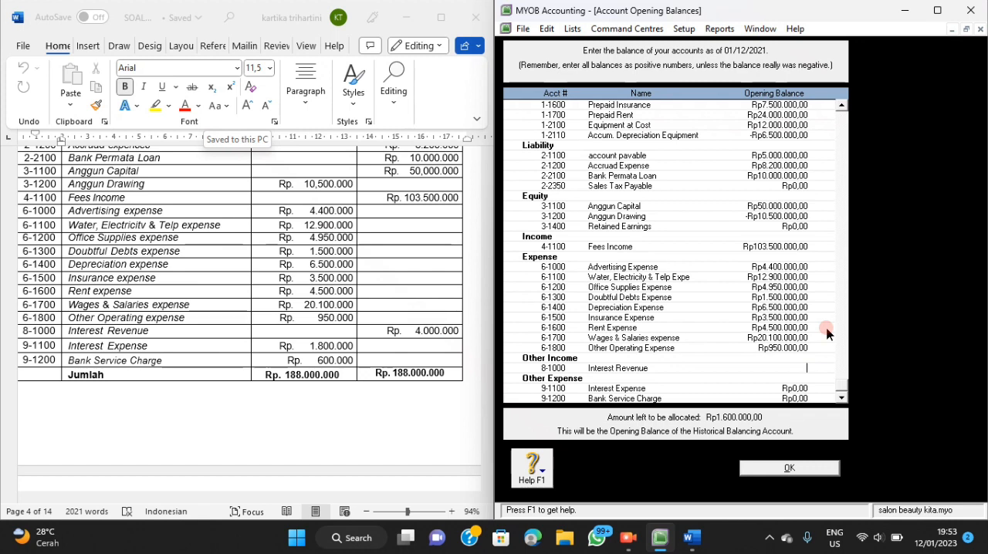
{"action": "type", "text": "4000000"}
{"action": "key", "text": "Tab"}
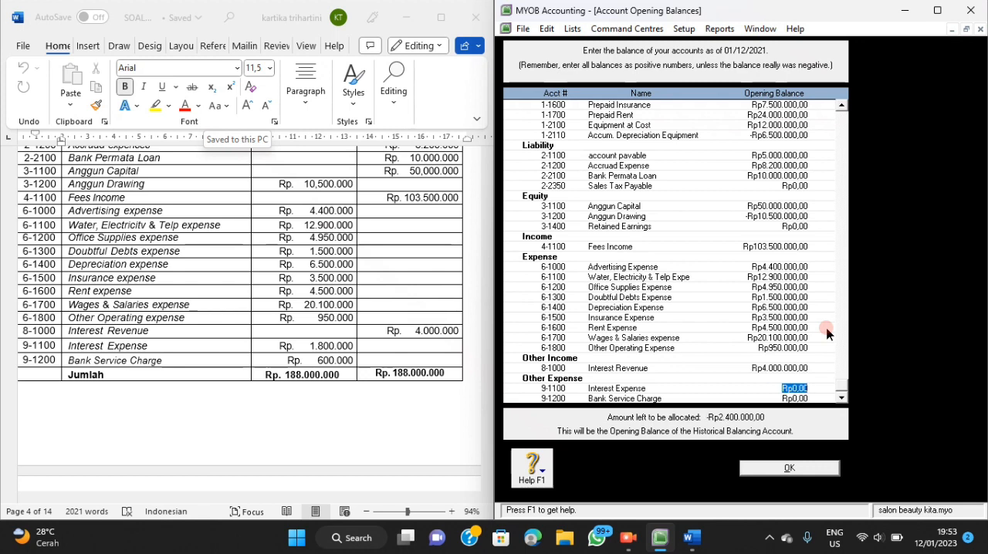
Set the opening balances of Interest Expense to Rp1.800.000 and Bank Service Charge to Rp600.000.
{"action": "key", "text": "BackSpace"}
{"action": "type", "text": "1800000"}
{"action": "key", "text": "Tab"}
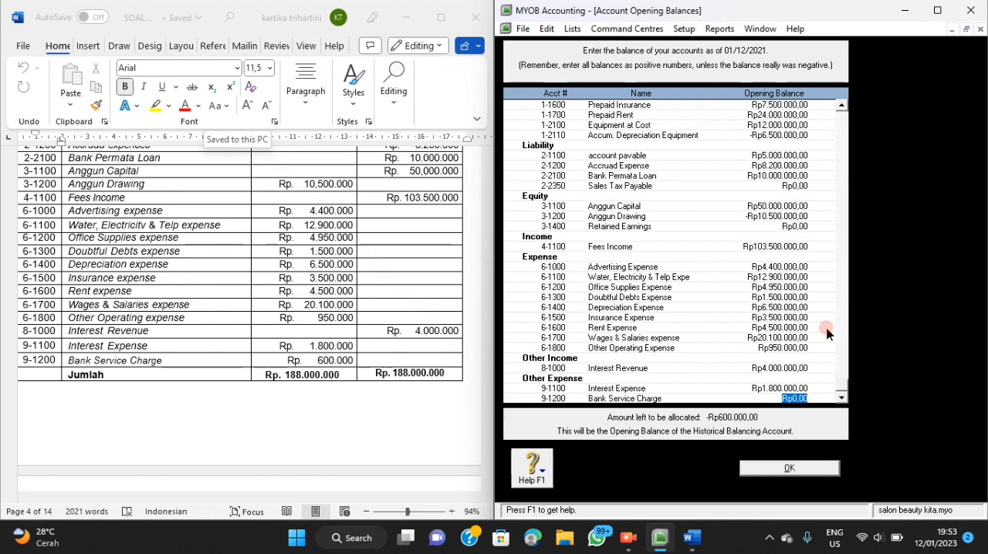
{"action": "type", "text": "600"}
{"action": "type", "text": "000"}
{"action": "key", "text": "Tab"}
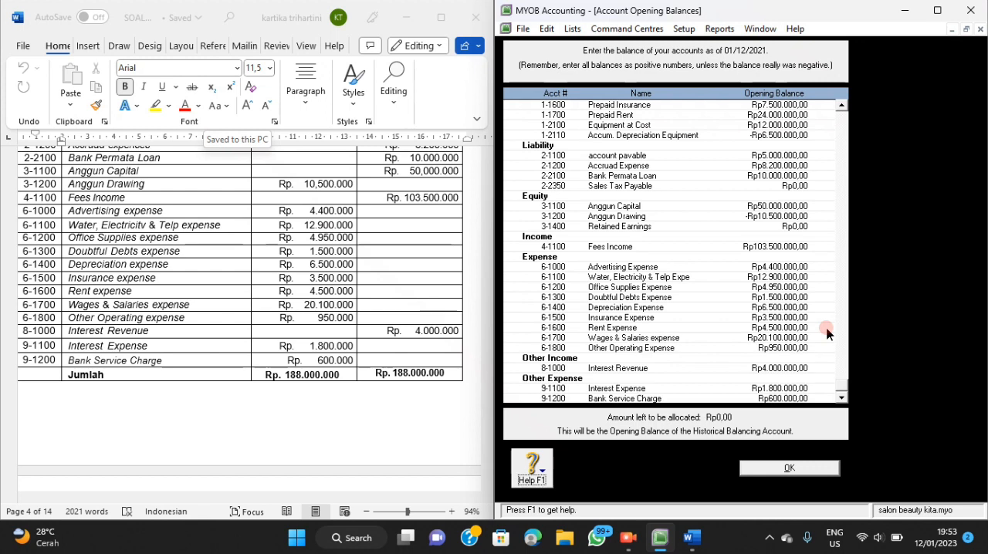
{"action": "scroll", "coordinate": [826, 332], "scroll_direction": "up", "scroll_amount": 2}
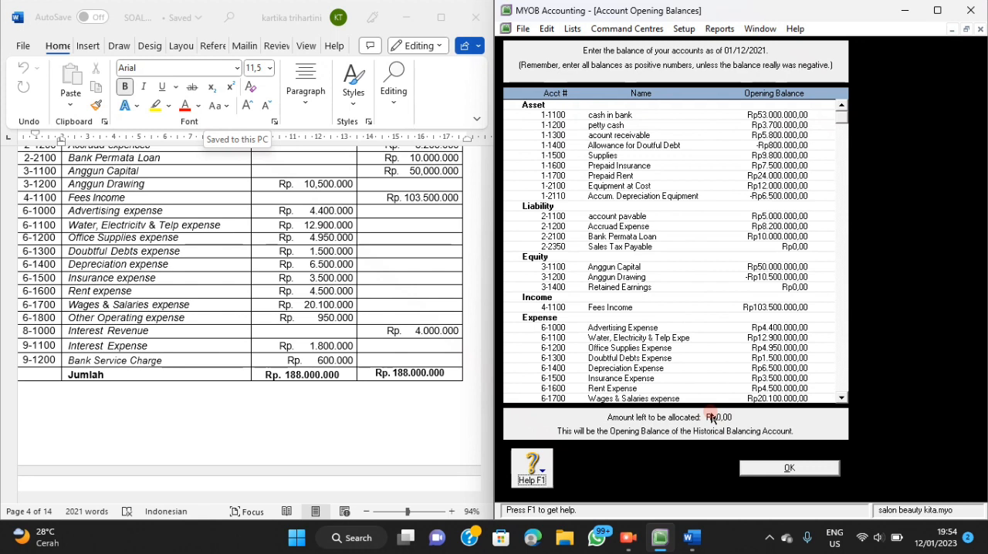
Accept the account opening balances and start a new customer card from the Cards List.
{"action": "key", "text": "Return"}
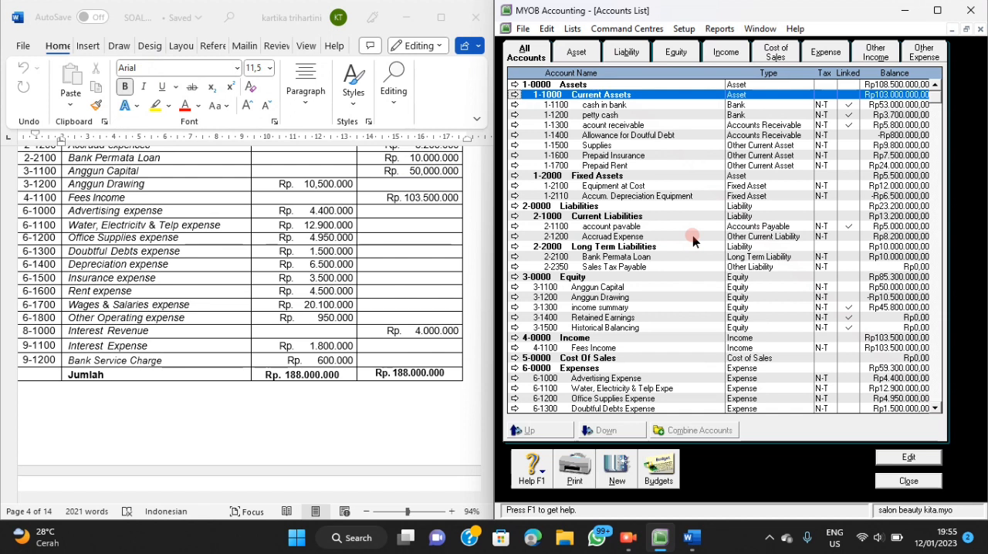
{"action": "left_click", "coordinate": [572, 30]}
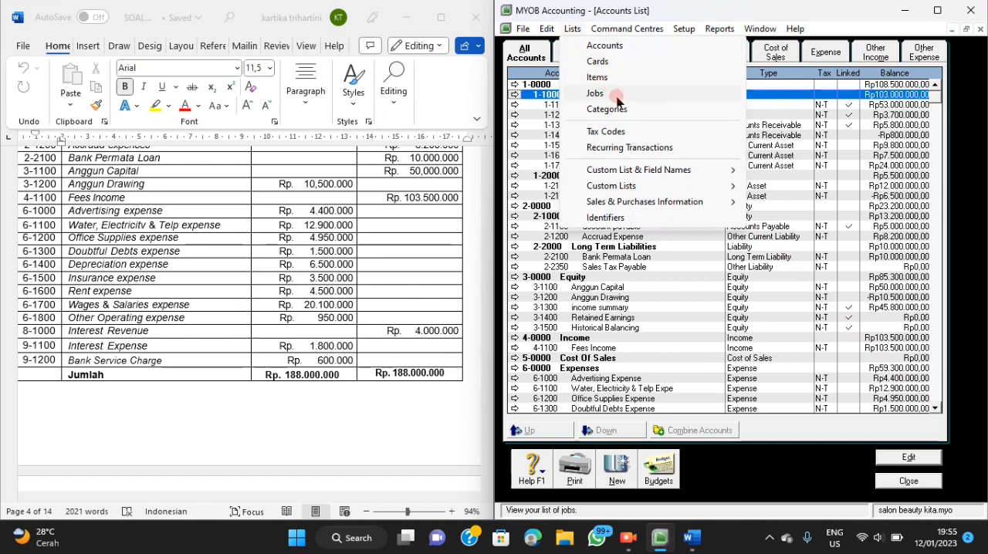
{"action": "left_click", "coordinate": [598, 62]}
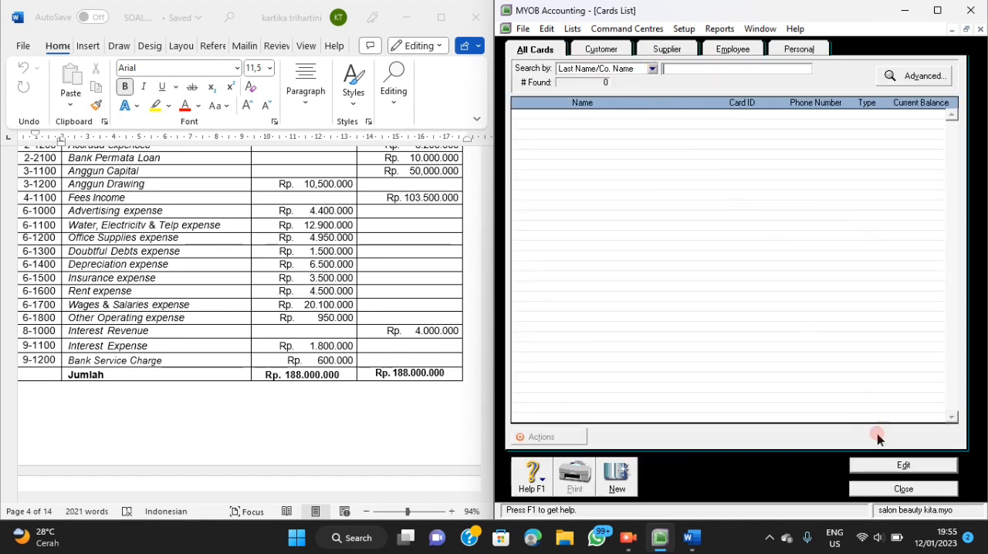
{"action": "left_click", "coordinate": [610, 51]}
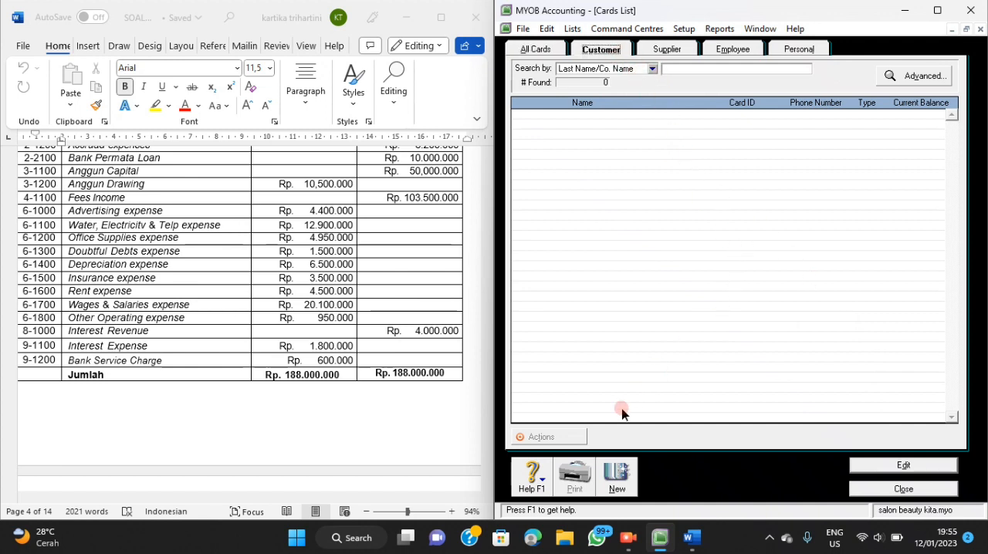
{"action": "left_click", "coordinate": [618, 482]}
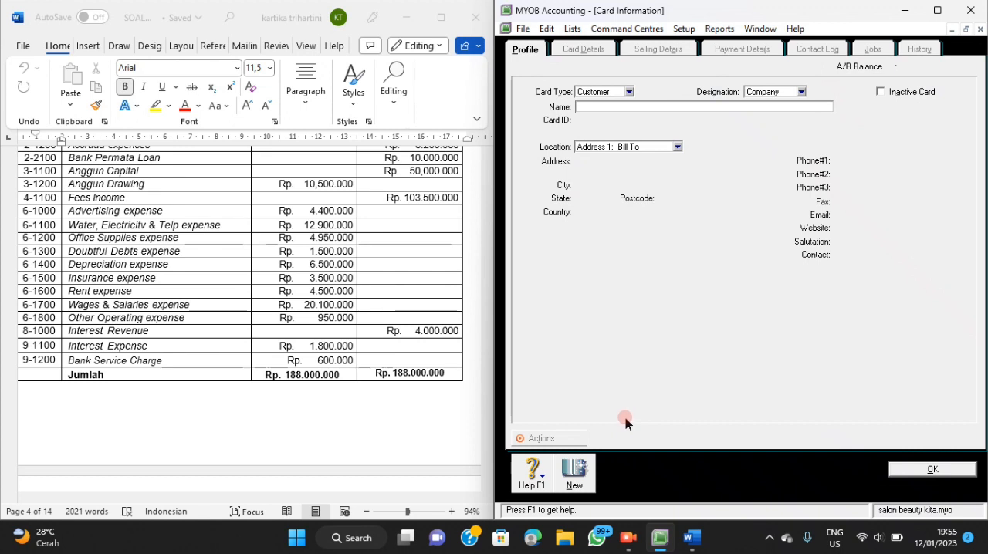
Find the customer list in the Word document and set the new customer card's designation to Individual.
{"action": "scroll", "coordinate": [370, 352], "scroll_direction": "down", "scroll_amount": 3}
{"action": "scroll", "coordinate": [369, 355], "scroll_direction": "down", "scroll_amount": 5}
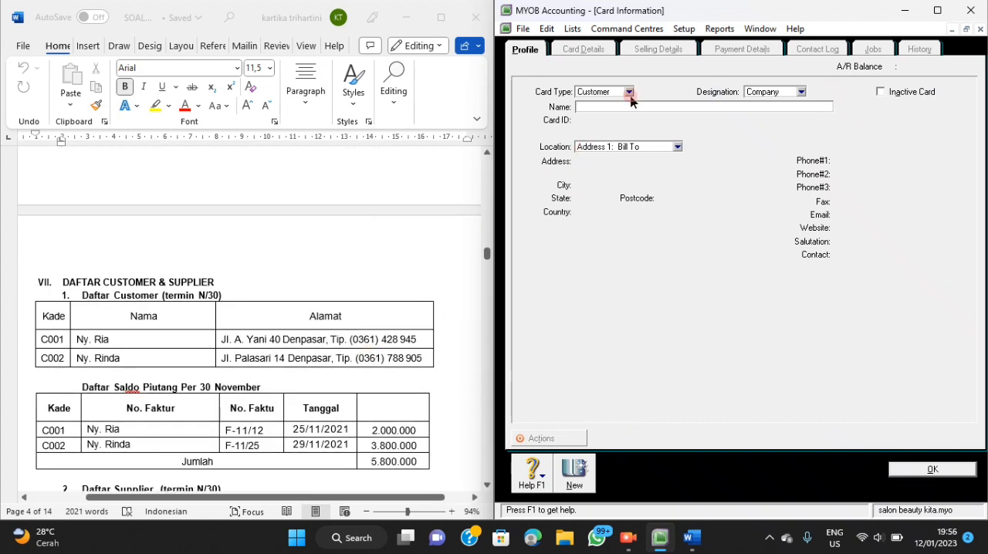
{"action": "left_click", "coordinate": [802, 92]}
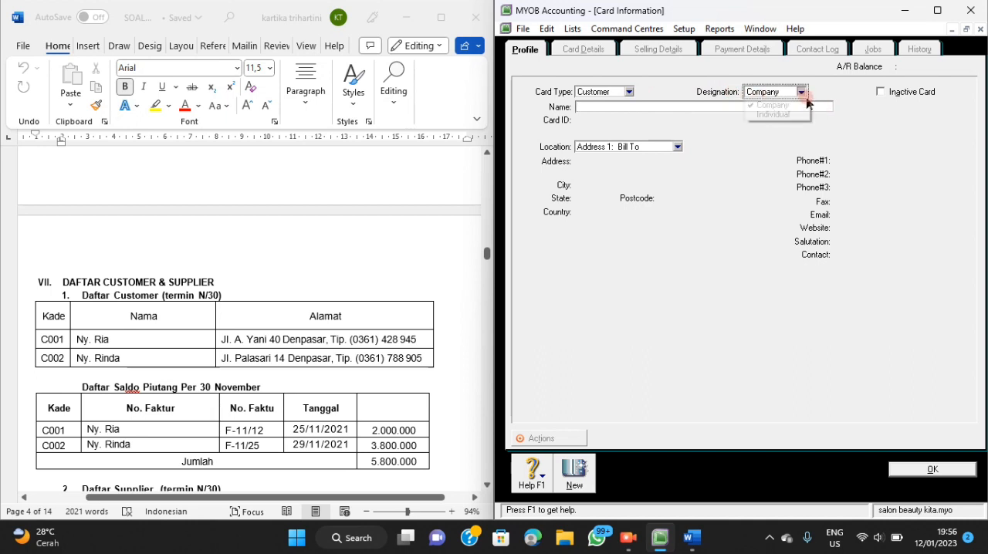
{"action": "left_click", "coordinate": [797, 115]}
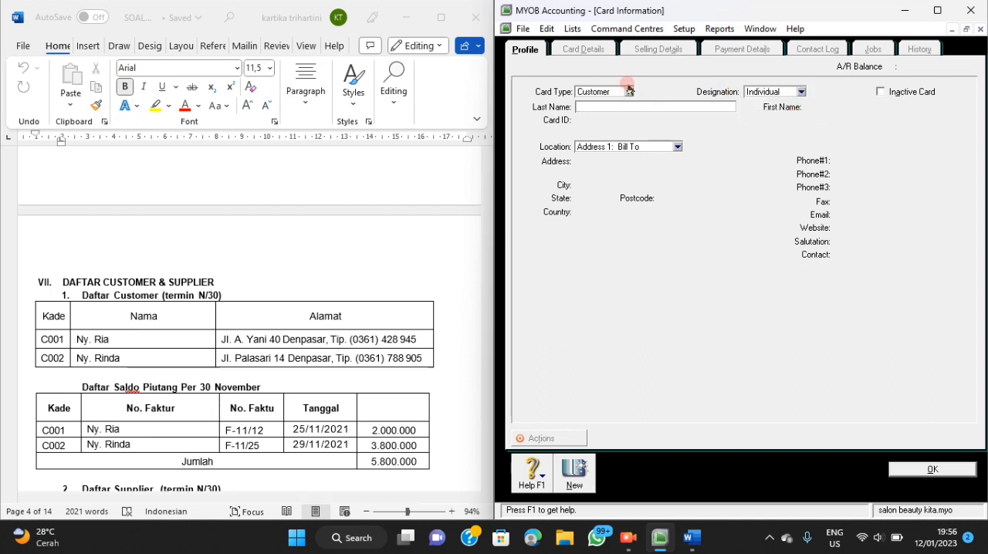
Enter the name of the first customer listed in the Word document as the card's last name.
{"action": "left_click", "coordinate": [629, 92]}
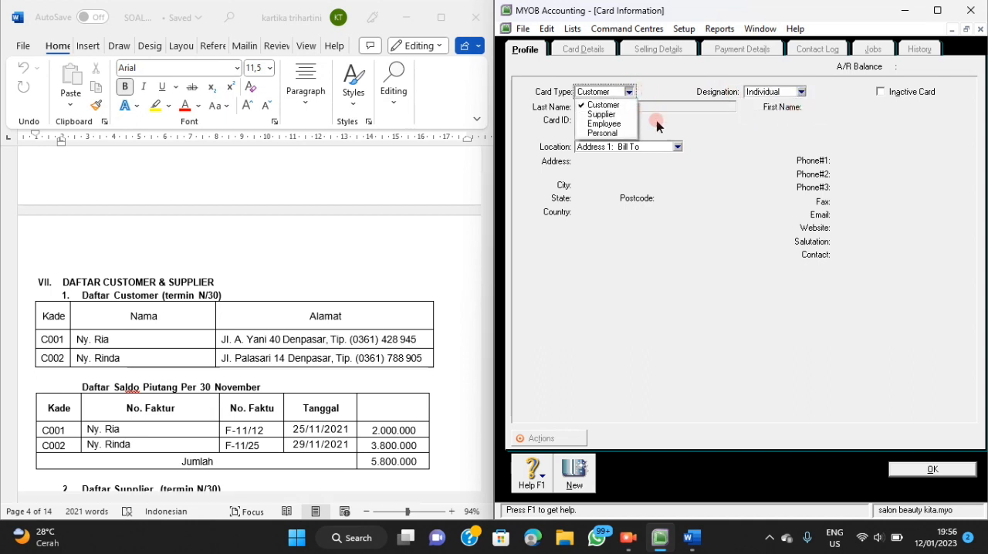
{"action": "left_click", "coordinate": [639, 101]}
{"action": "type", "text": "ny"}
{"action": "key", "text": "BackSpace"}
{"action": "key", "text": "BackSpace"}
{"action": "type", "text": "Ny. Ria"}
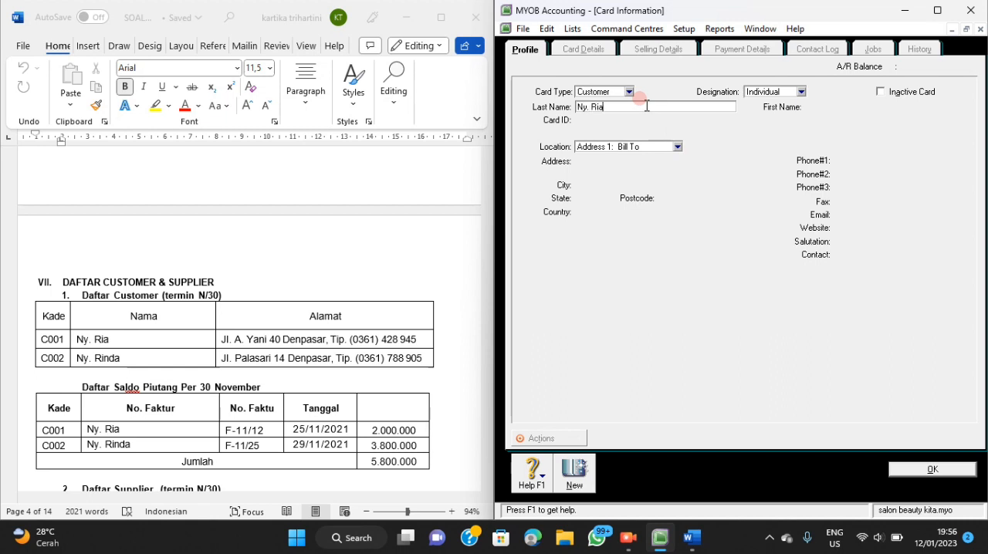
{"action": "key", "text": "Tab"}
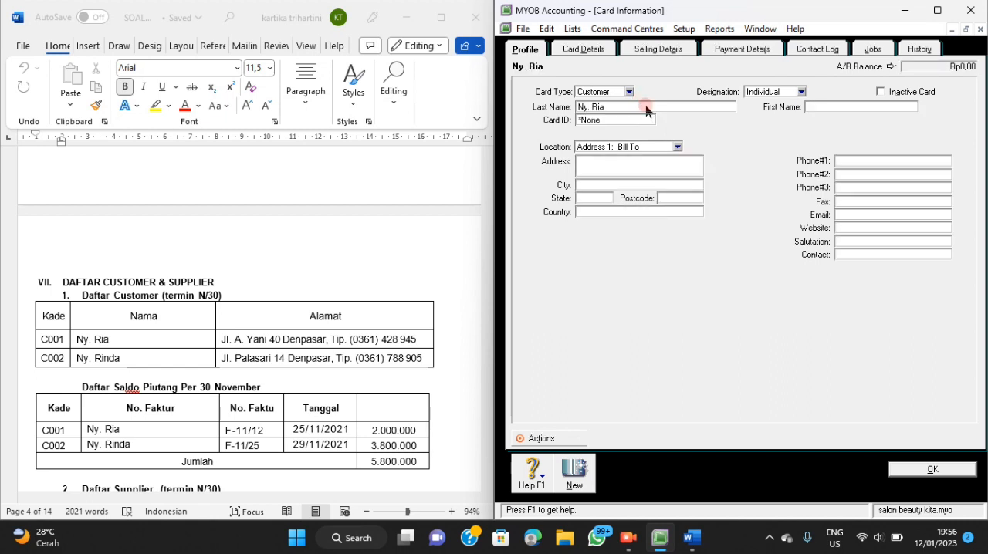
Set the first customer's card ID to the code given in the Word document's customer list.
{"action": "left_click", "coordinate": [610, 121]}
{"action": "key", "text": "BackSpace"}
{"action": "type", "text": "c"}
{"action": "key", "text": "BackSpace"}
{"action": "type", "text": "C001"}
Fill in the first customer's street address and city in the address field, following the Word document.
{"action": "left_click", "coordinate": [637, 168]}
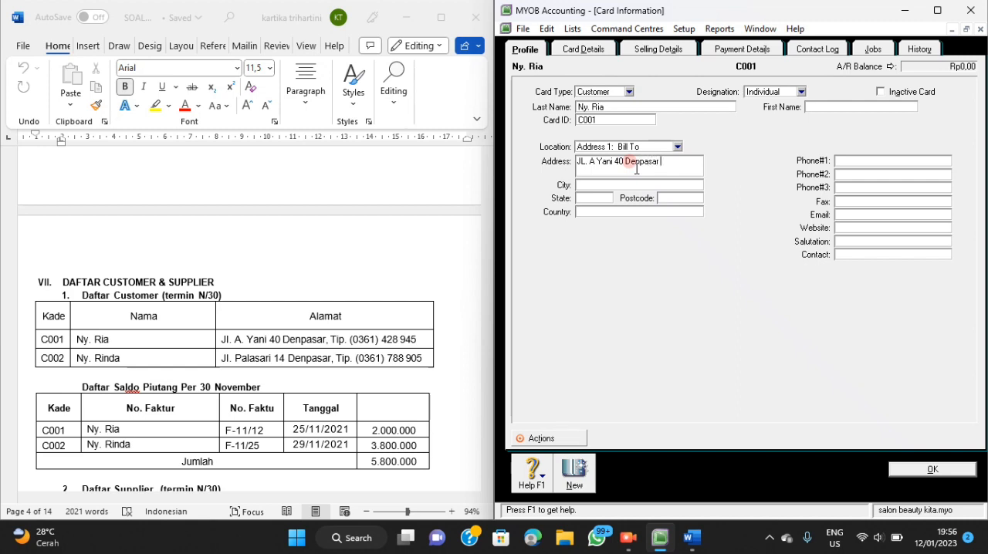
Enter the first customer's phone number from the Word document as Phone#1.
{"action": "left_click", "coordinate": [848, 159]}
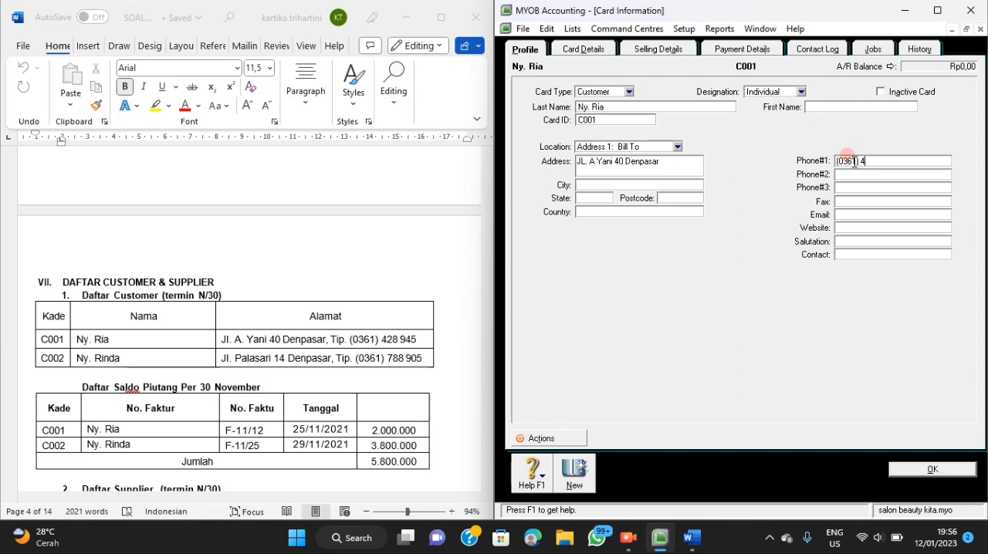
Set the first customer's sale layout to Service and payment terms to In a Given # of Days with 30 balance due days.
{"action": "left_click", "coordinate": [670, 52]}
{"action": "left_click", "coordinate": [734, 92]}
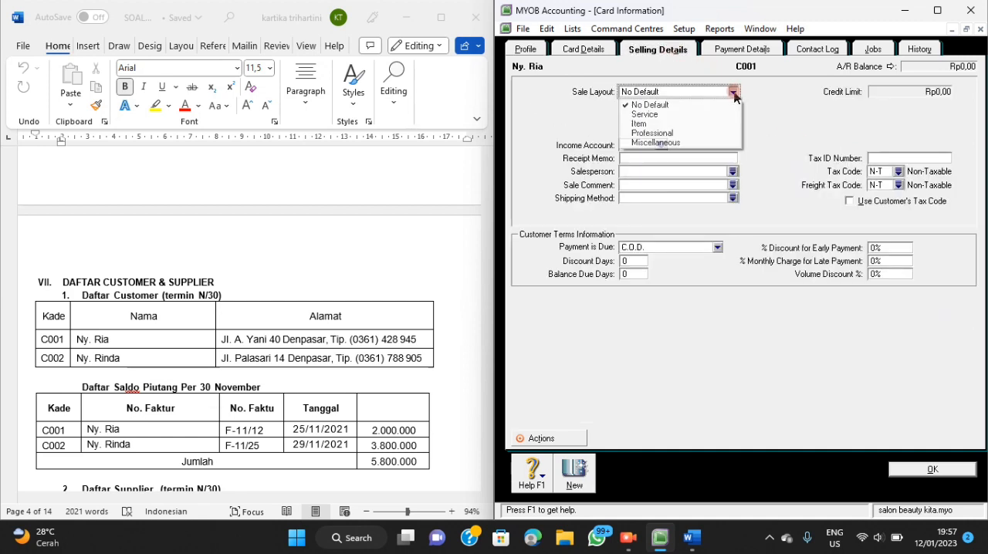
{"action": "left_click", "coordinate": [723, 116]}
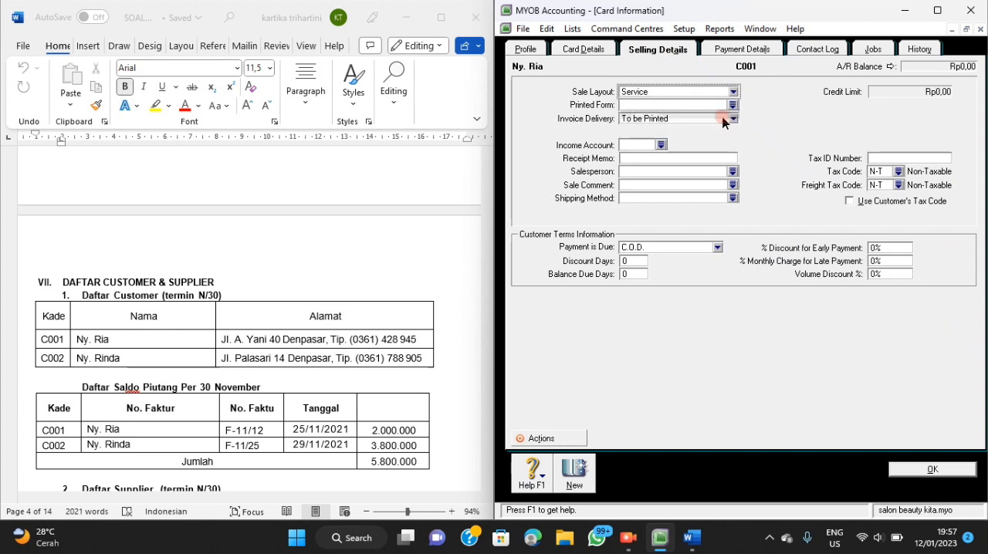
{"action": "left_click", "coordinate": [717, 246]}
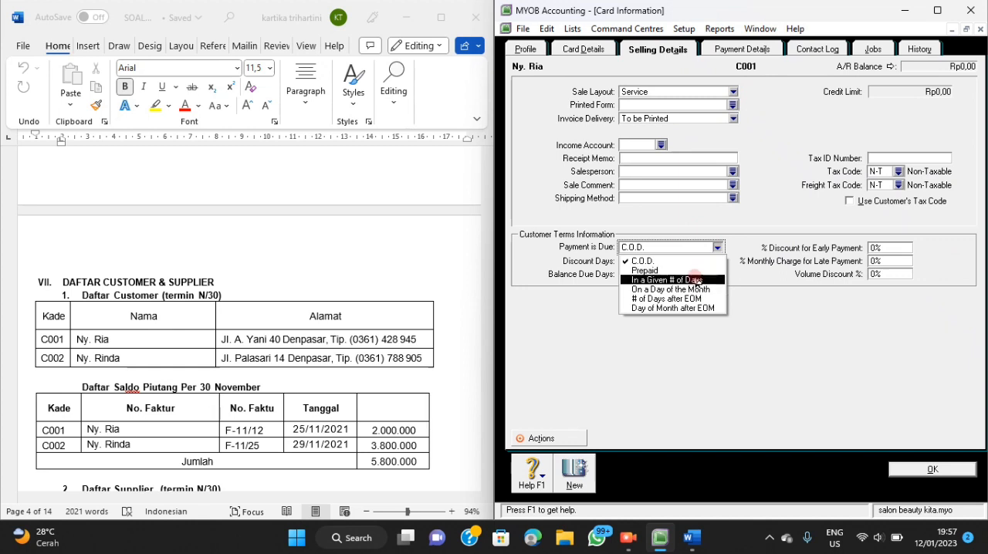
{"action": "left_click", "coordinate": [694, 280]}
{"action": "left_click", "coordinate": [639, 274]}
{"action": "type", "text": "30"}
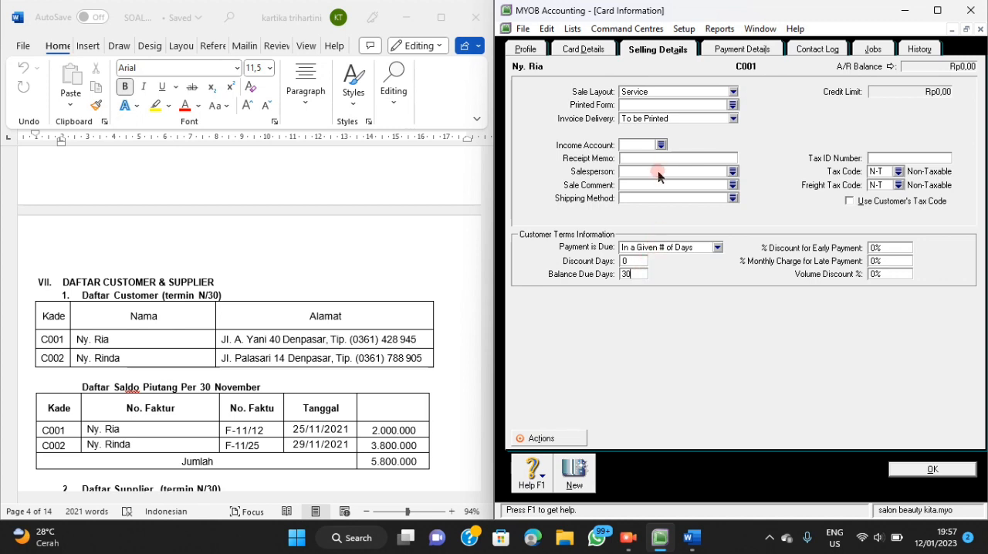
Assign Fees Income as the first customer's income account and save the card.
{"action": "left_click", "coordinate": [661, 145]}
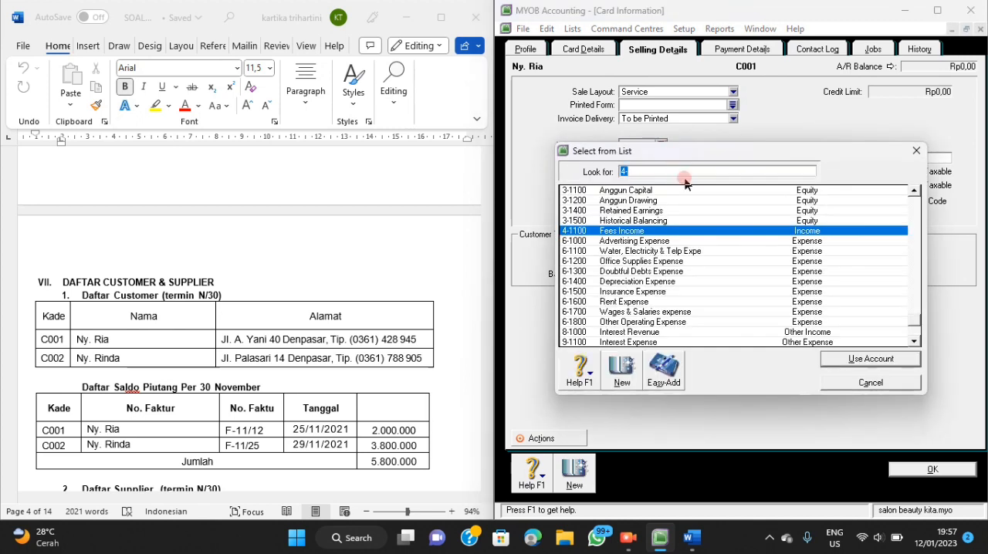
{"action": "left_click", "coordinate": [831, 359]}
{"action": "left_click", "coordinate": [914, 468]}
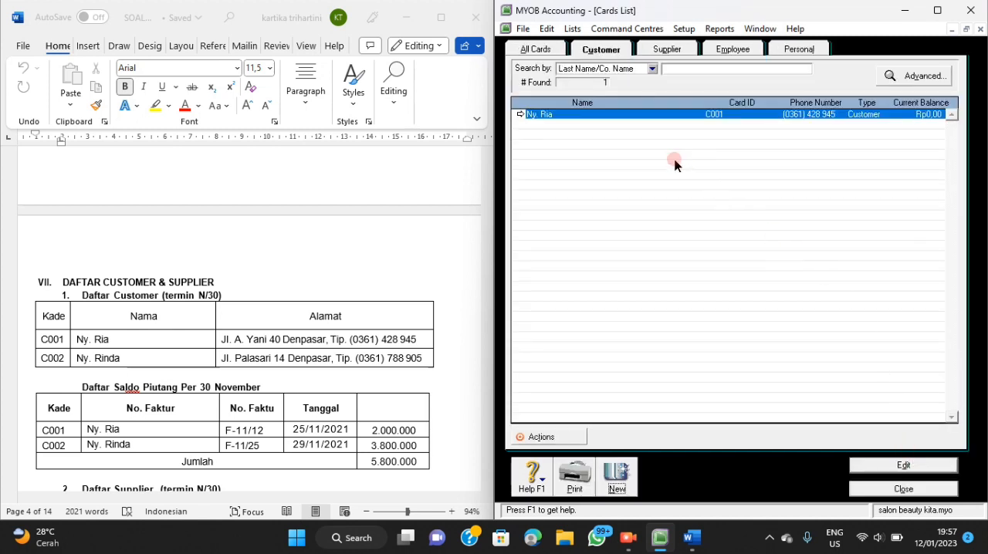
Create another customer card with the name and card ID of the second customer in the Word document's list.
{"action": "left_click", "coordinate": [618, 475]}
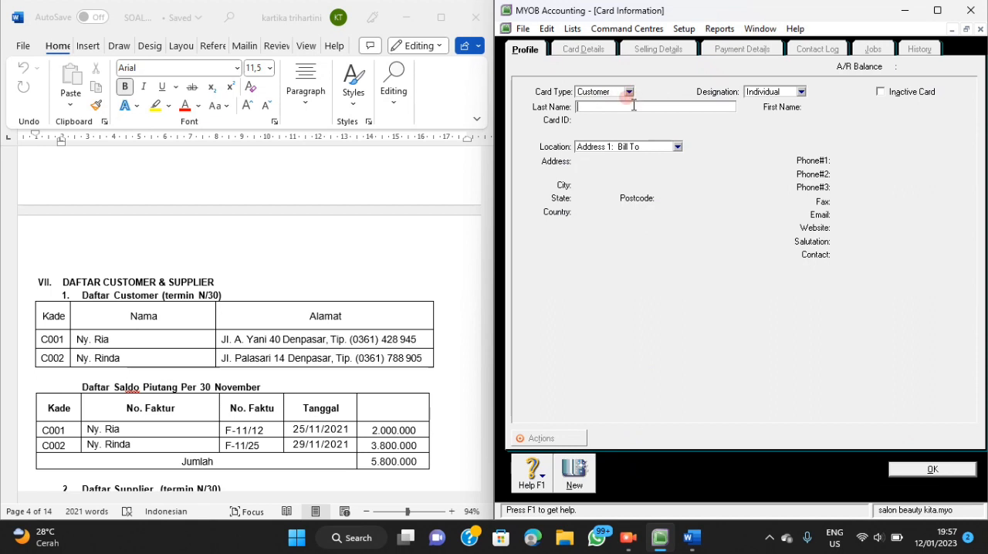
{"action": "type", "text": "Ny. Rinda"}
{"action": "key", "text": "Tab"}
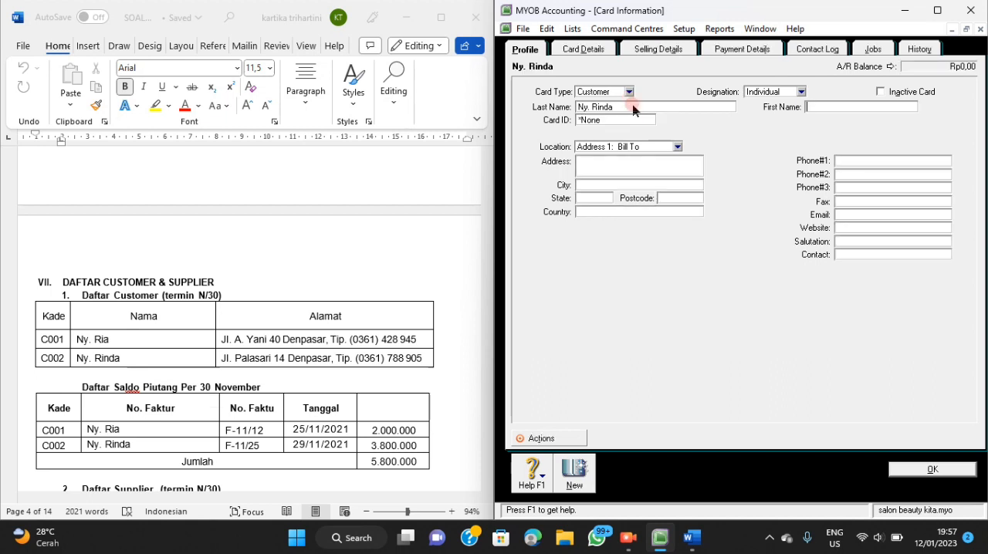
{"action": "left_click", "coordinate": [614, 121]}
{"action": "key", "text": "BackSpace"}
{"action": "type", "text": "C002"}
Fill in the second customer's street address and city in the address field, following the Word document.
{"action": "left_click", "coordinate": [600, 159]}
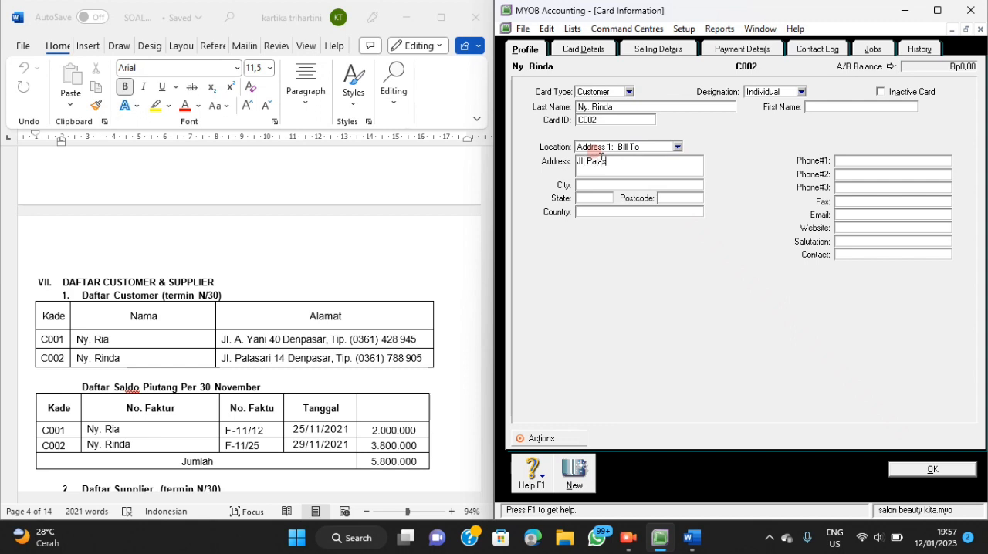
Enter the second customer's phone number from the Word document as Phone#1.
{"action": "left_click", "coordinate": [868, 161]}
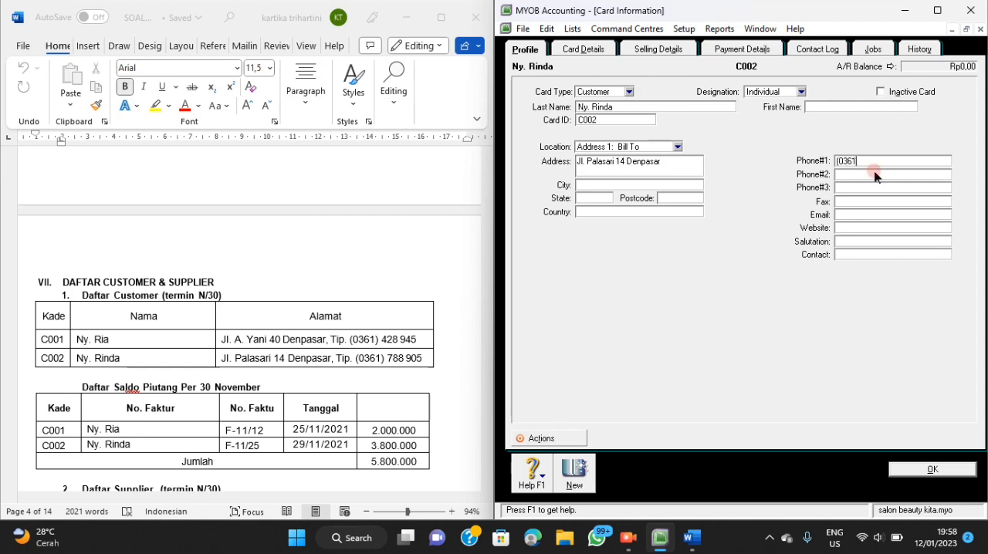
Set the second customer's sale layout to Service and the income account to Fees Income.
{"action": "left_click", "coordinate": [653, 48]}
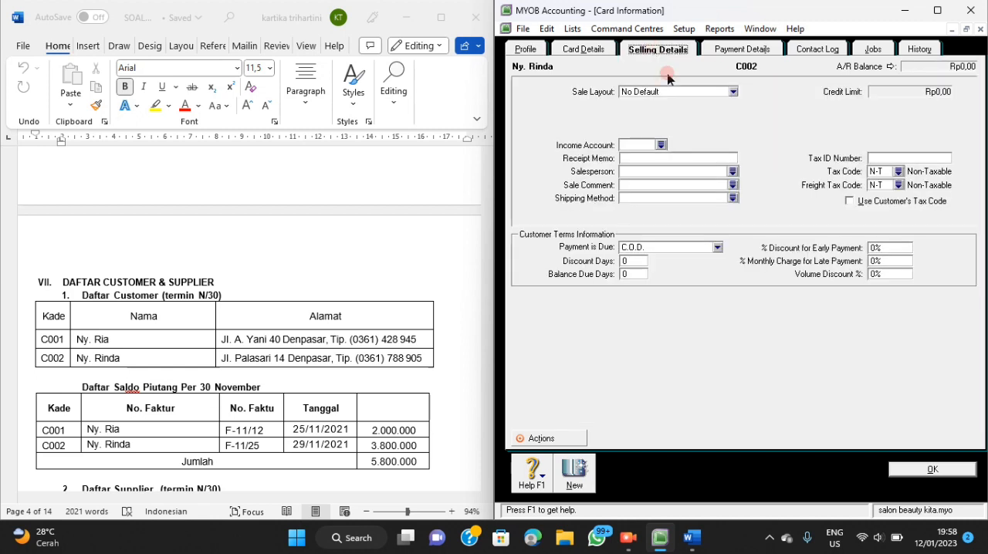
{"action": "left_click", "coordinate": [733, 92]}
{"action": "left_click", "coordinate": [705, 115]}
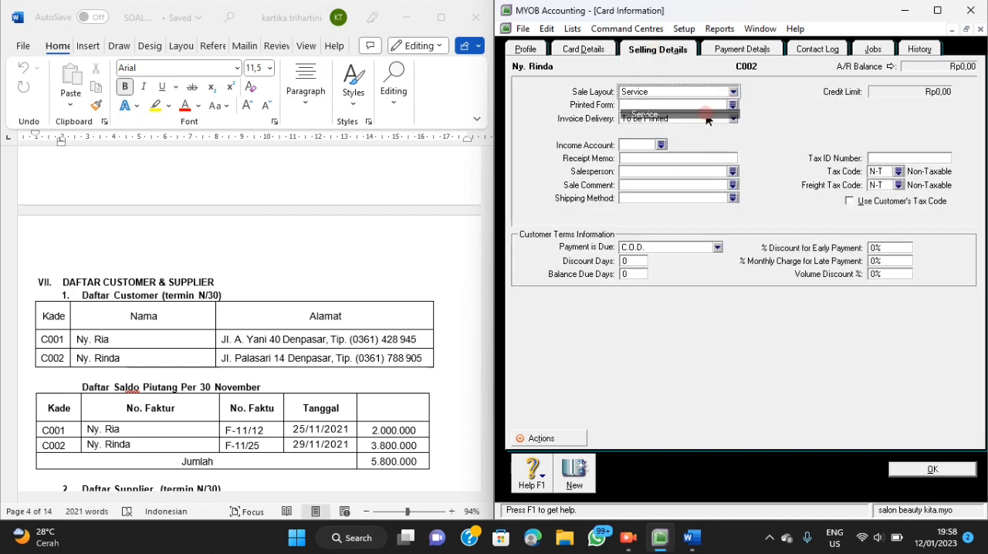
{"action": "left_click", "coordinate": [661, 145]}
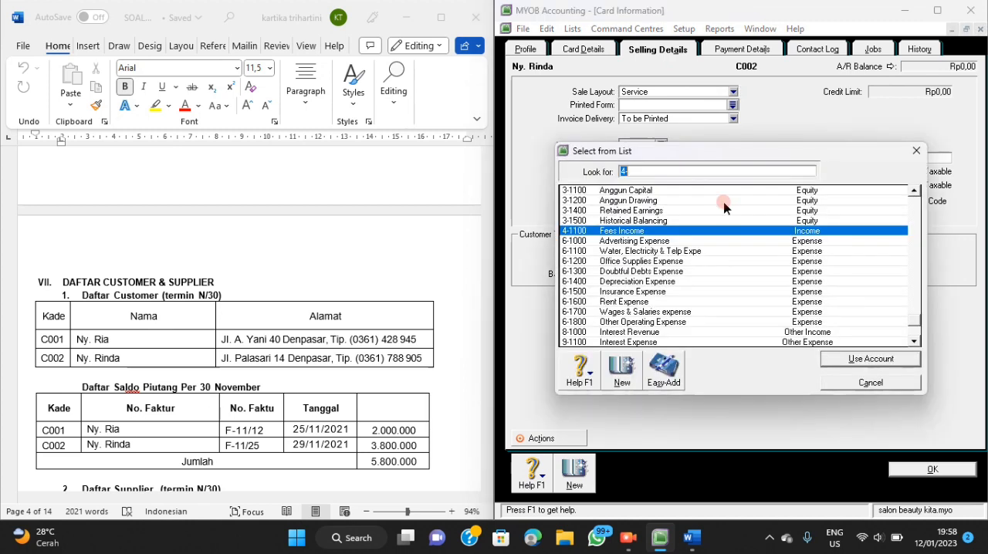
{"action": "left_click", "coordinate": [880, 359]}
Set the second customer's payment terms to In a Given # of Days with 30 balance due days and save the card.
{"action": "left_click", "coordinate": [698, 247]}
{"action": "left_click", "coordinate": [668, 276]}
{"action": "left_click", "coordinate": [630, 274]}
{"action": "type", "text": "30"}
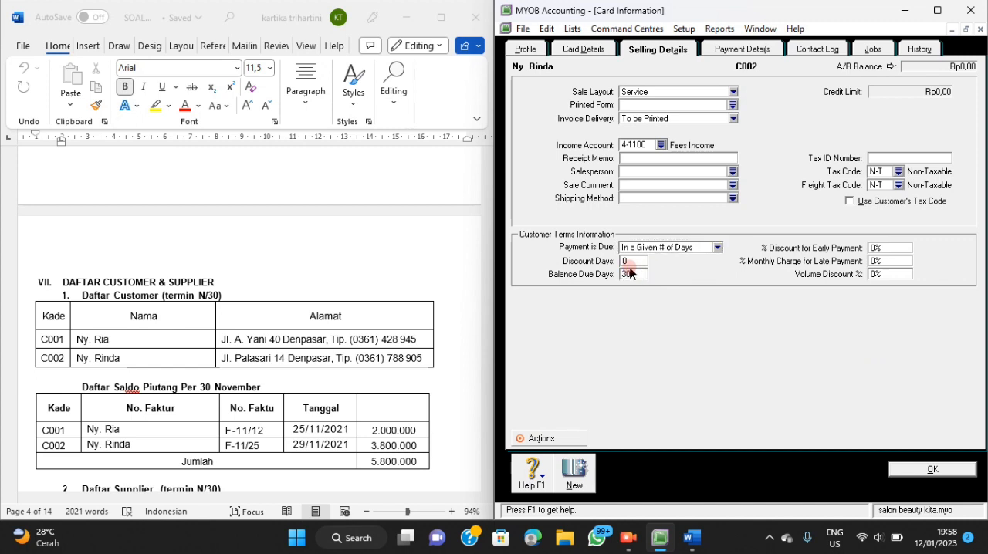
{"action": "left_click", "coordinate": [945, 470]}
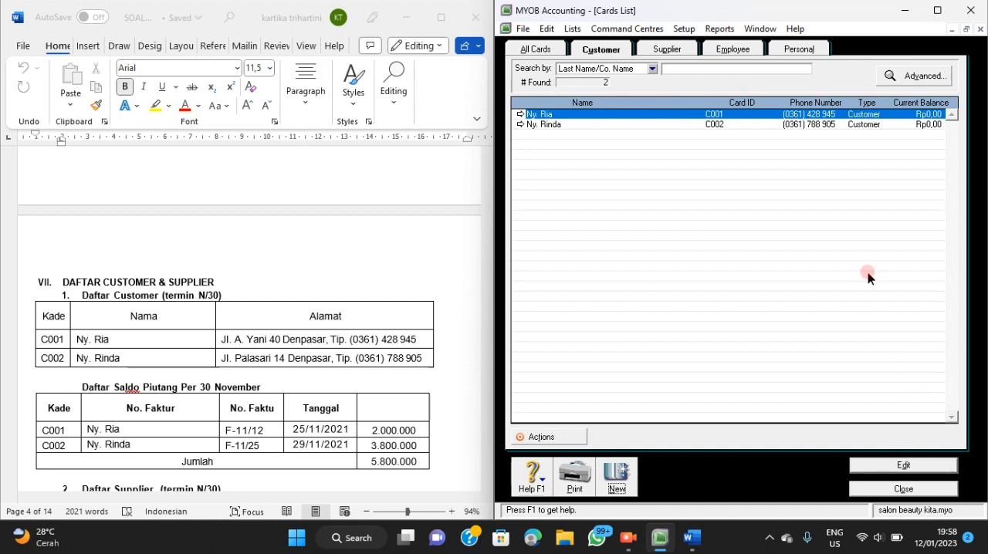
Create a supplier card named PT MURNI with card ID S001, following the Word document's supplier list.
{"action": "left_click", "coordinate": [684, 51]}
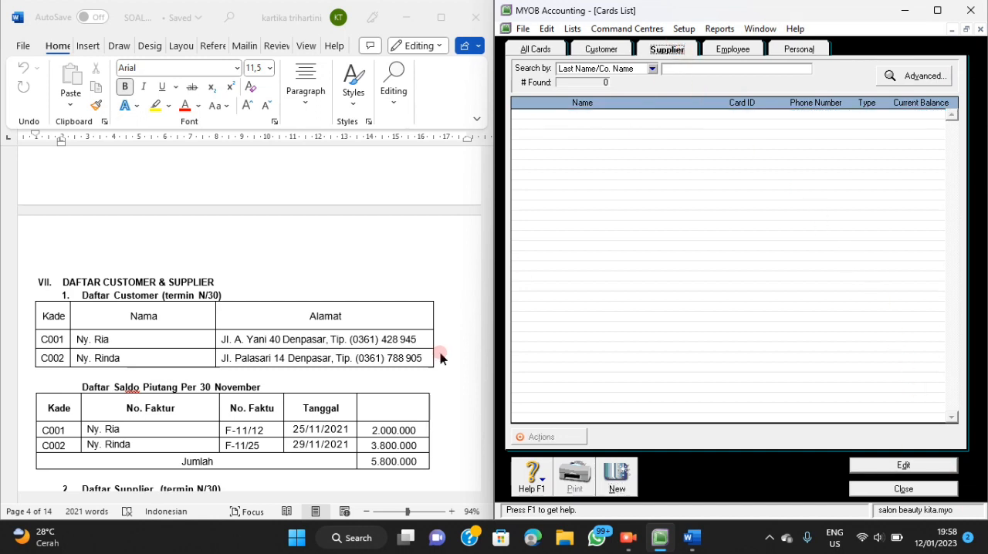
{"action": "left_click", "coordinate": [624, 482]}
{"action": "scroll", "coordinate": [398, 403], "scroll_direction": "down", "scroll_amount": 4}
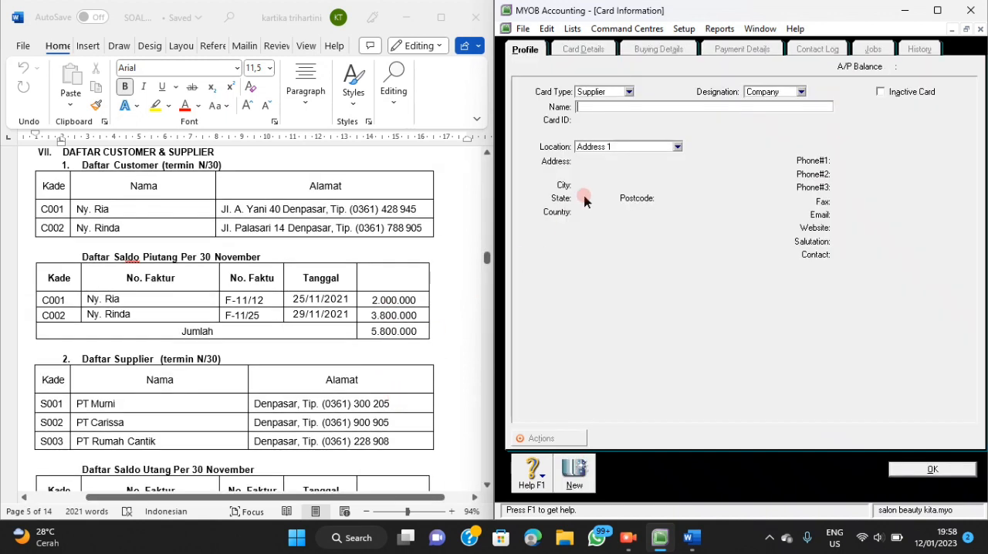
{"action": "type", "text": "p"}
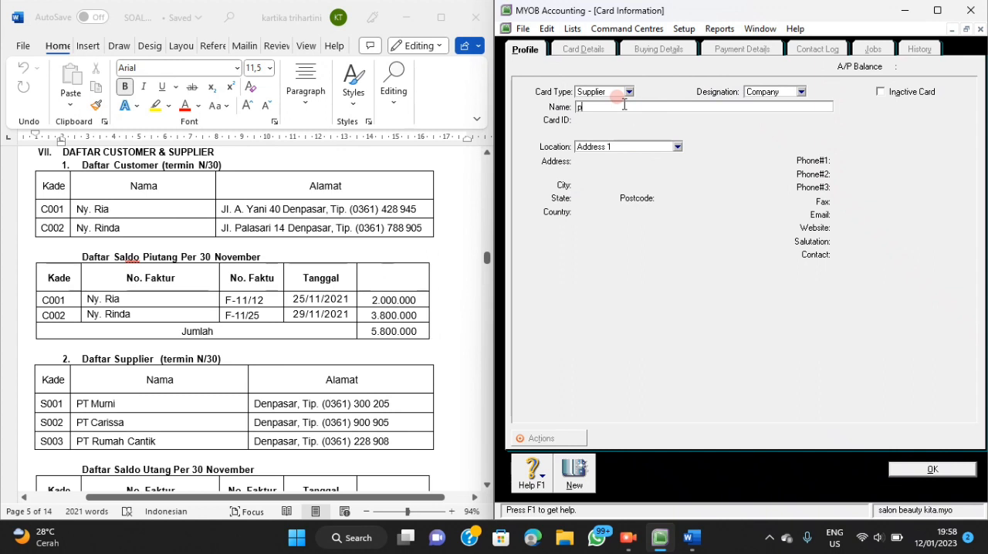
{"action": "type", "text": "t murni"}
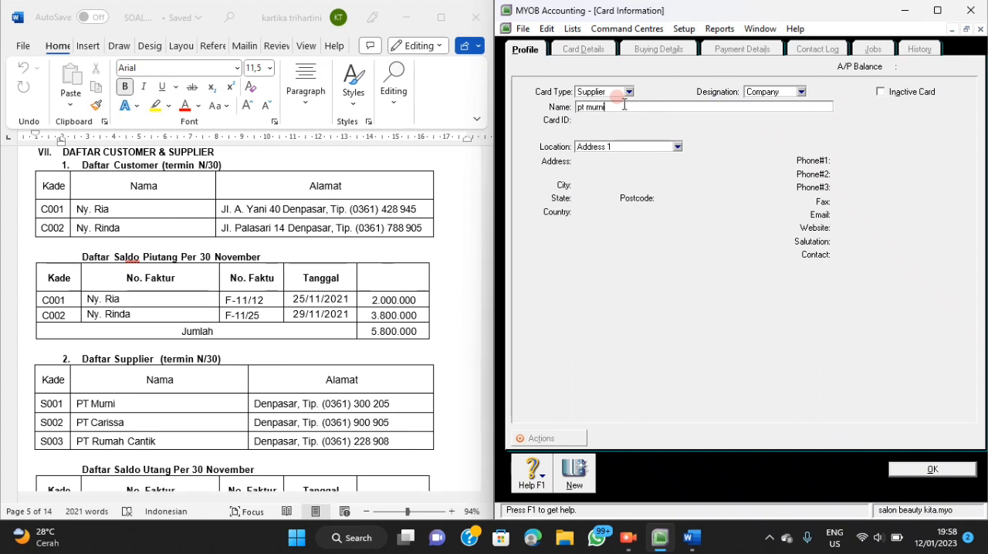
{"action": "key", "text": "BackSpace"}
{"action": "key", "text": "BackSpace"}
{"action": "key", "text": "BackSpace"}
{"action": "key", "text": "BackSpace"}
{"action": "key", "text": "BackSpace"}
{"action": "key", "text": "BackSpace"}
{"action": "key", "text": "BackSpace"}
{"action": "key", "text": "BackSpace"}
{"action": "type", "text": "PT MURNI"}
{"action": "key", "text": "Tab"}
{"action": "key", "text": "BackSpace"}
{"action": "type", "text": "S001"}
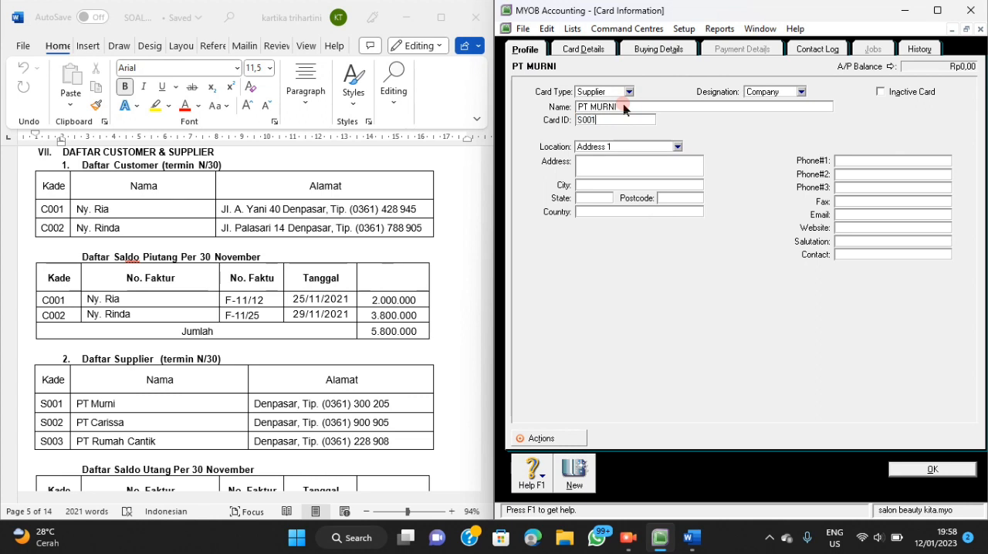
Enter Denpasar as the address on the PT MURNI supplier card.
{"action": "left_click", "coordinate": [628, 165]}
{"action": "type", "text": "DEN"}
{"action": "key", "text": "BackSpace"}
{"action": "key", "text": "BackSpace"}
{"action": "type", "text": "enpasar"}
Enter PT MURNI's phone number from the Word document's supplier list as Phone#1.
{"action": "left_click", "coordinate": [843, 160]}
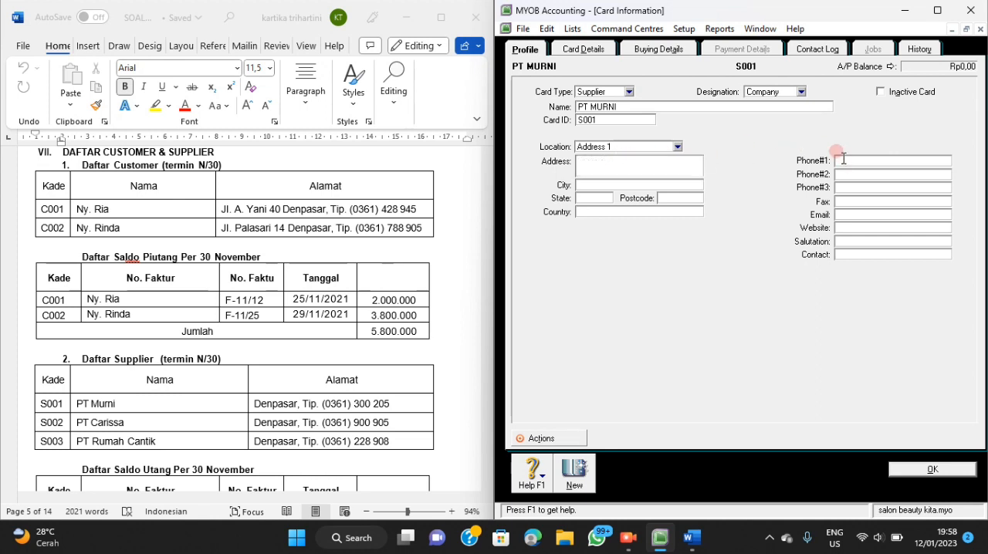
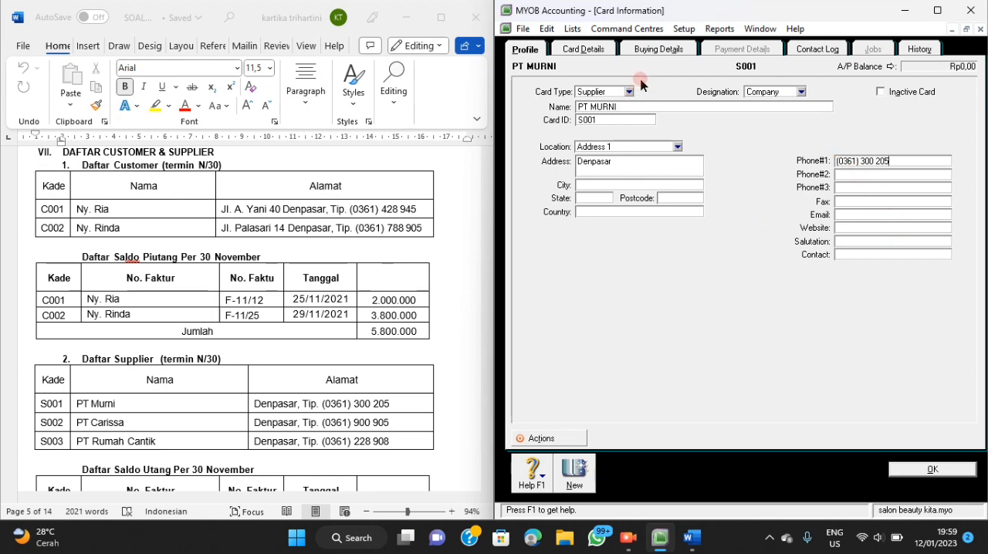
Set PT MURNI's payment terms to In a Given # of Days with 30 balance due days and save the card.
{"action": "left_click", "coordinate": [641, 49]}
{"action": "left_click", "coordinate": [733, 92]}
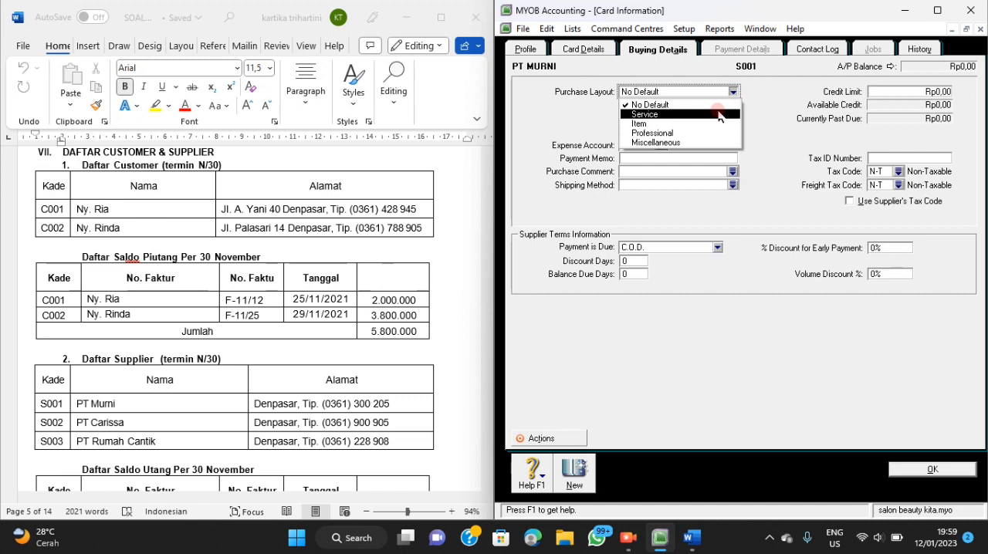
{"action": "left_click", "coordinate": [747, 112]}
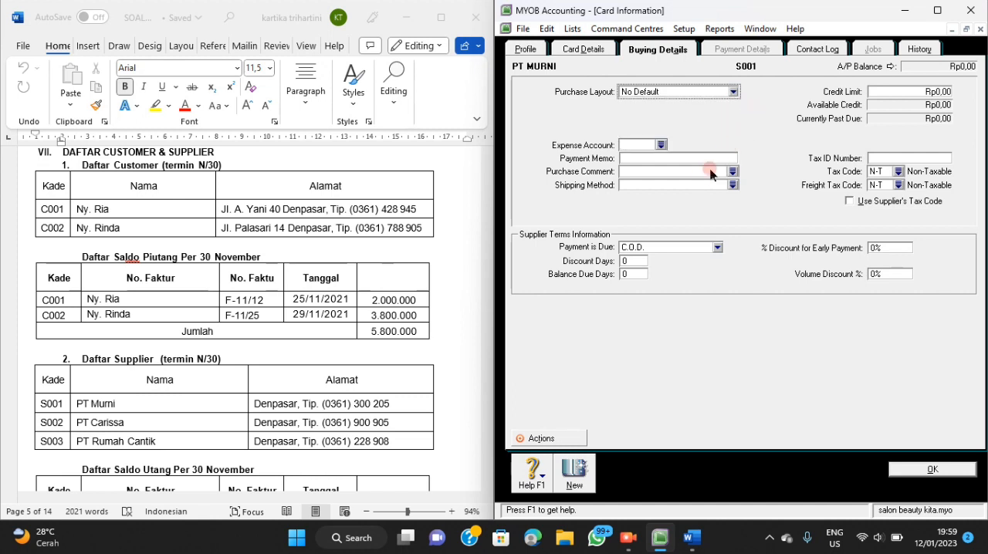
{"action": "left_click", "coordinate": [717, 249]}
{"action": "left_click", "coordinate": [664, 279]}
{"action": "left_click", "coordinate": [631, 275]}
{"action": "type", "text": "30"}
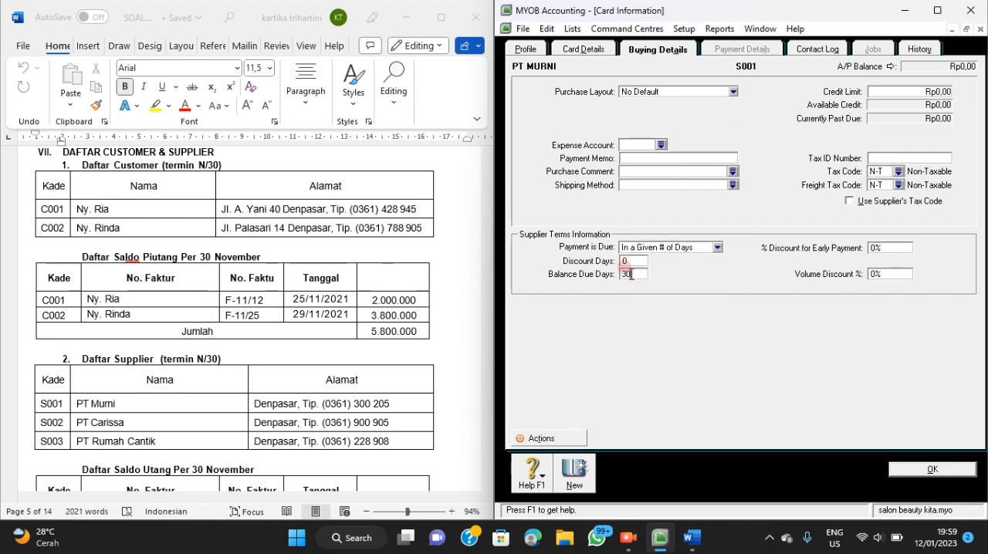
{"action": "left_click", "coordinate": [926, 473]}
Create a supplier card named PT Carissa with card ID S002.
{"action": "left_click", "coordinate": [617, 475]}
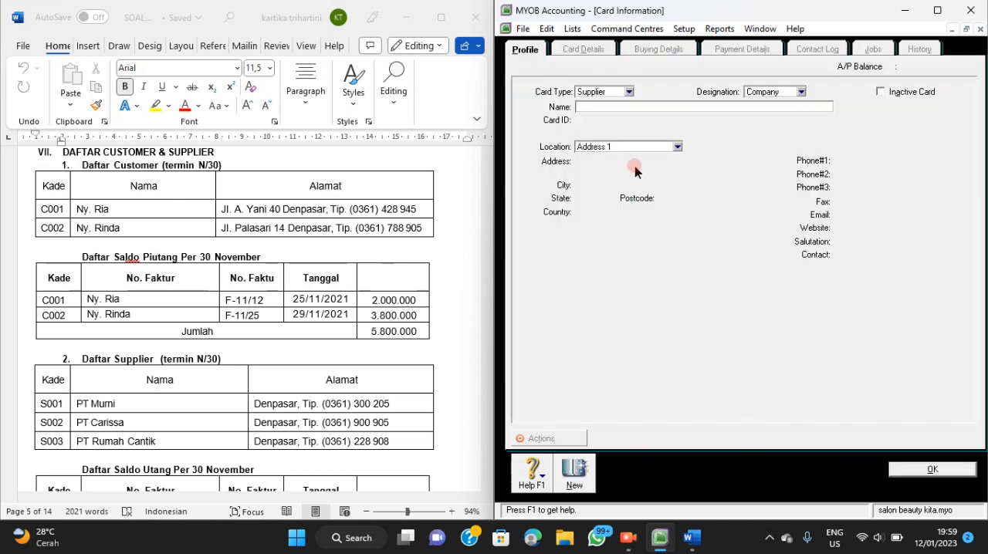
{"action": "type", "text": "p"}
{"action": "key", "text": "BackSpace"}
{"action": "type", "text": "PT Carissa"}
{"action": "key", "text": "Tab"}
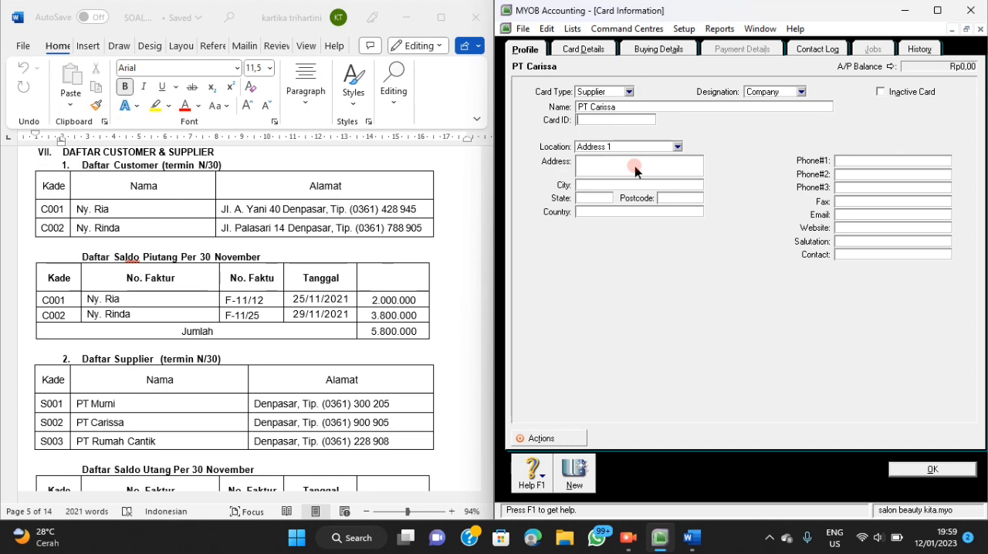
{"action": "type", "text": "S"}
{"action": "type", "text": "0002"}
{"action": "key", "text": "BackSpace"}
{"action": "key", "text": "BackSpace"}
{"action": "type", "text": "2"}
Enter Denpasar as PT Carissa's address and the supplier's phone number from the Word document as Phone#1.
{"action": "left_click", "coordinate": [634, 166]}
{"action": "type", "text": "De"}
{"action": "type", "text": "no"}
{"action": "key", "text": "BackSpace"}
{"action": "type", "text": "pasar"}
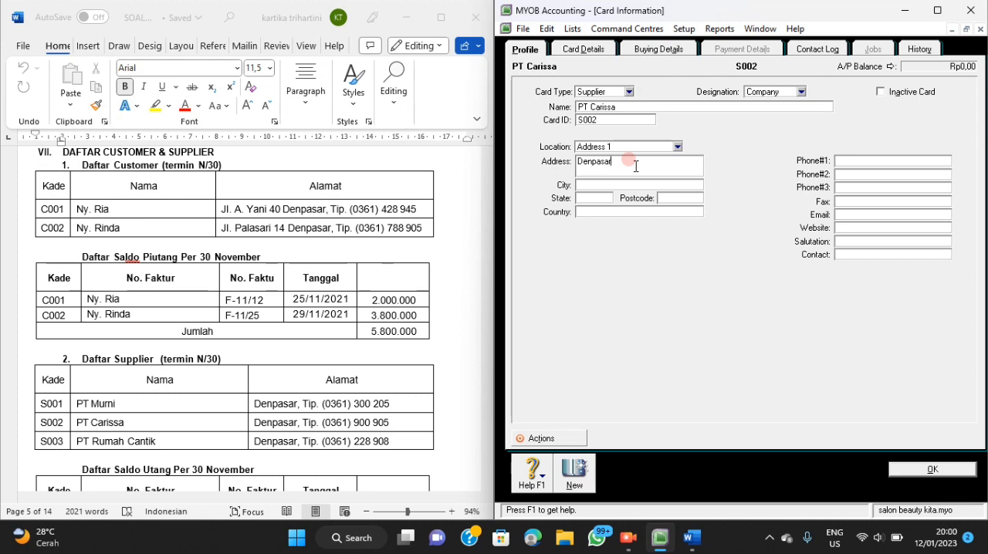
{"action": "left_click", "coordinate": [868, 161]}
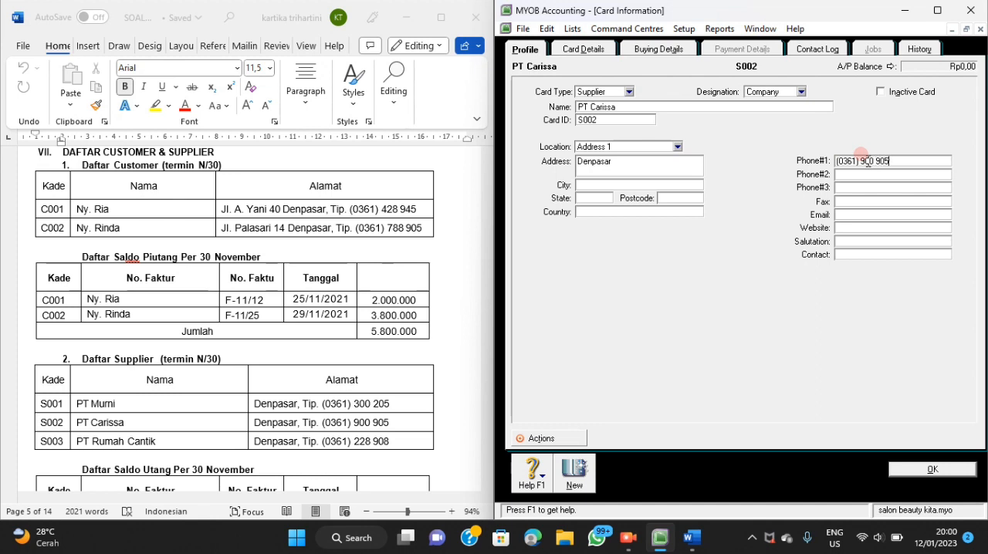
Set PT Carissa's payment terms to In a Given # of Days with 30 balance due days and save the card.
{"action": "left_click", "coordinate": [659, 51]}
{"action": "left_click", "coordinate": [719, 250]}
{"action": "left_click", "coordinate": [645, 280]}
{"action": "left_click", "coordinate": [626, 276]}
{"action": "type", "text": "30"}
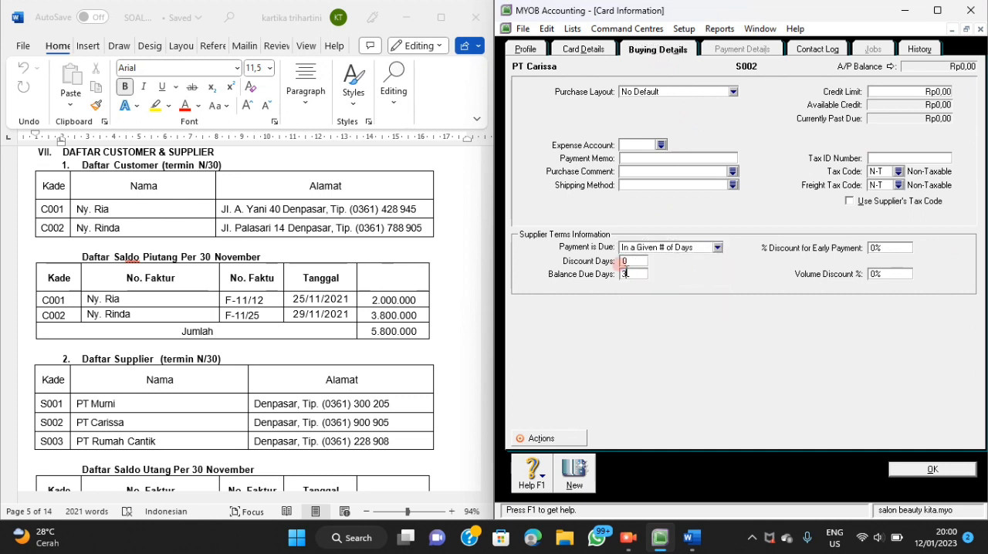
{"action": "left_click", "coordinate": [945, 470]}
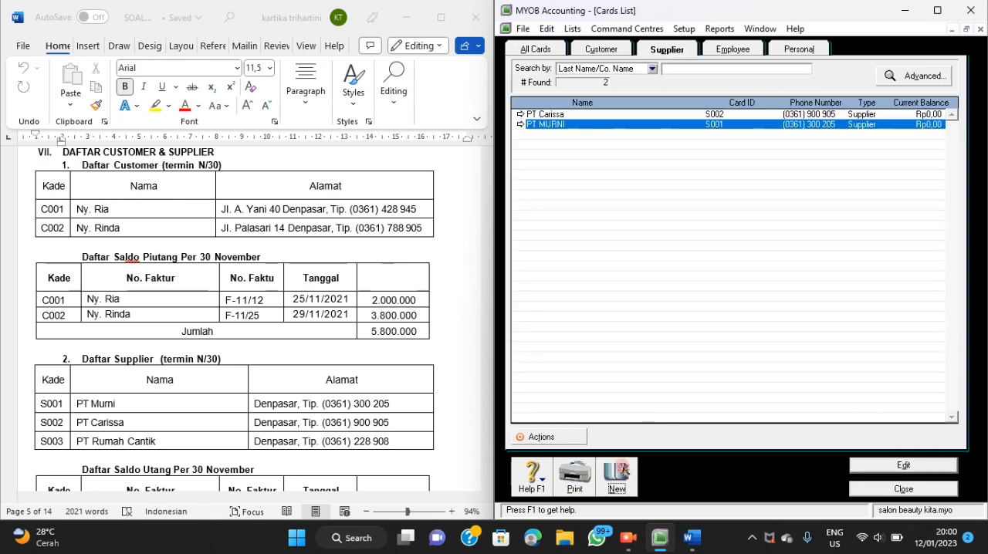
Create a supplier card named PT RUMAH CANTIK with card ID S003.
{"action": "left_click", "coordinate": [623, 463]}
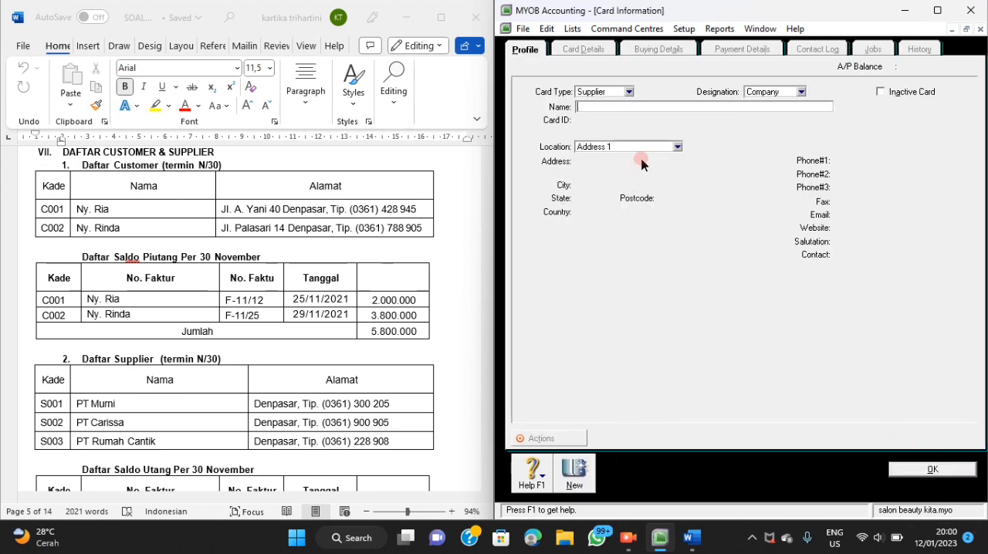
{"action": "type", "text": "PT RUMAH CANTI"}
{"action": "key", "text": "Tab"}
{"action": "key", "text": "BackSpace"}
{"action": "type", "text": "S003"}
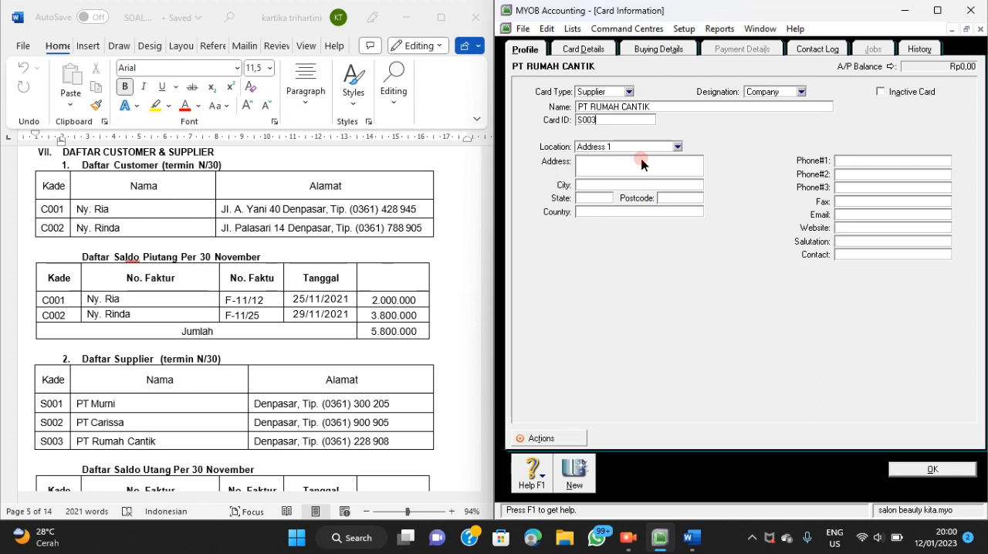
Enter Denpasar as PT RUMAH CANTIK's address and the supplier's phone number from the Word document as Phone#1.
{"action": "left_click", "coordinate": [642, 163]}
{"action": "type", "text": "De"}
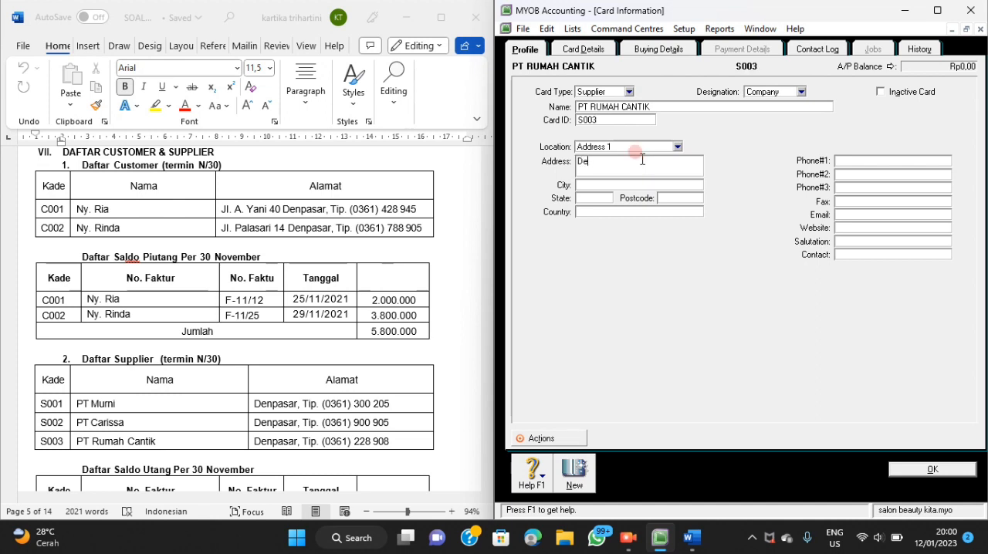
{"action": "type", "text": "npasar"}
{"action": "left_click", "coordinate": [856, 162]}
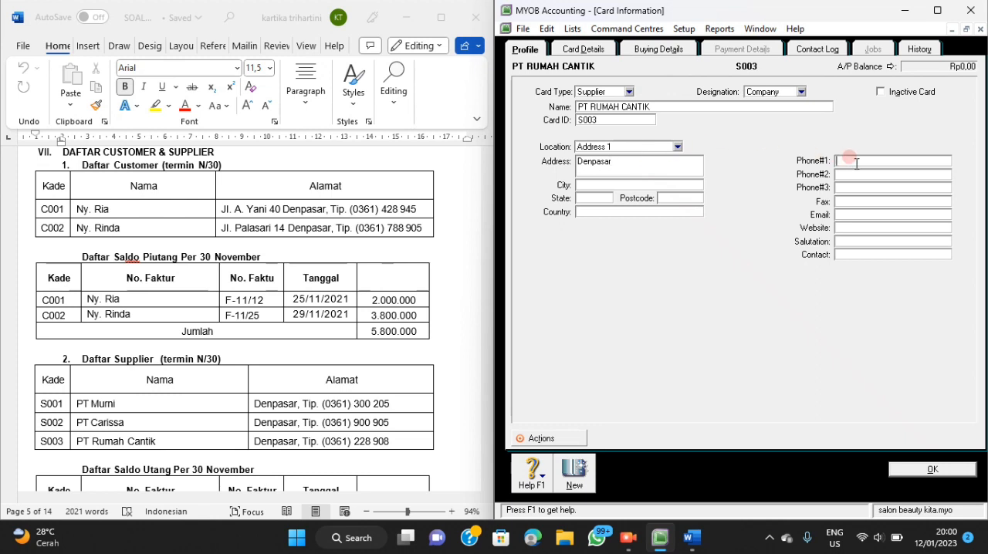
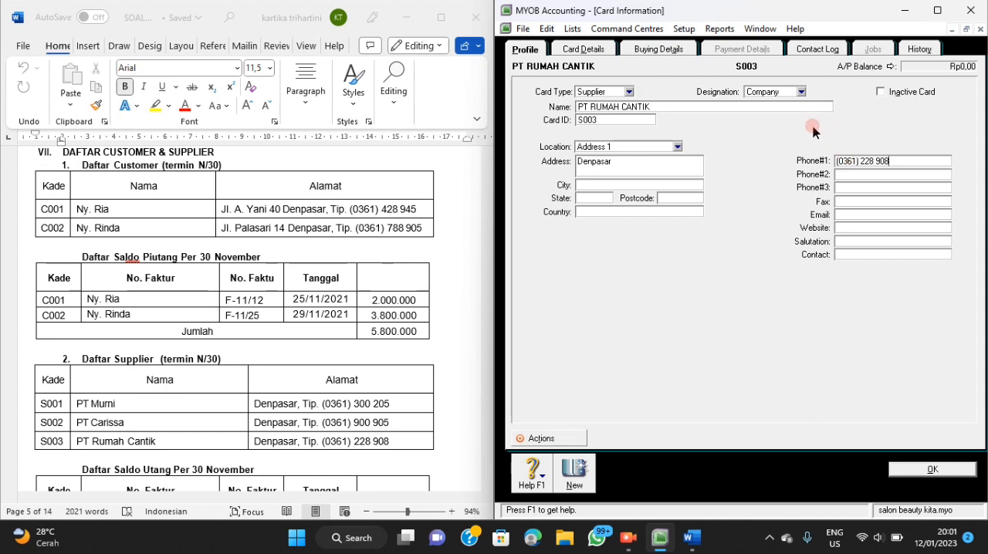
Set PT RUMAH CANTIK's payment terms to In a Given # of Days with 30 balance due days and save the card.
{"action": "left_click", "coordinate": [683, 49]}
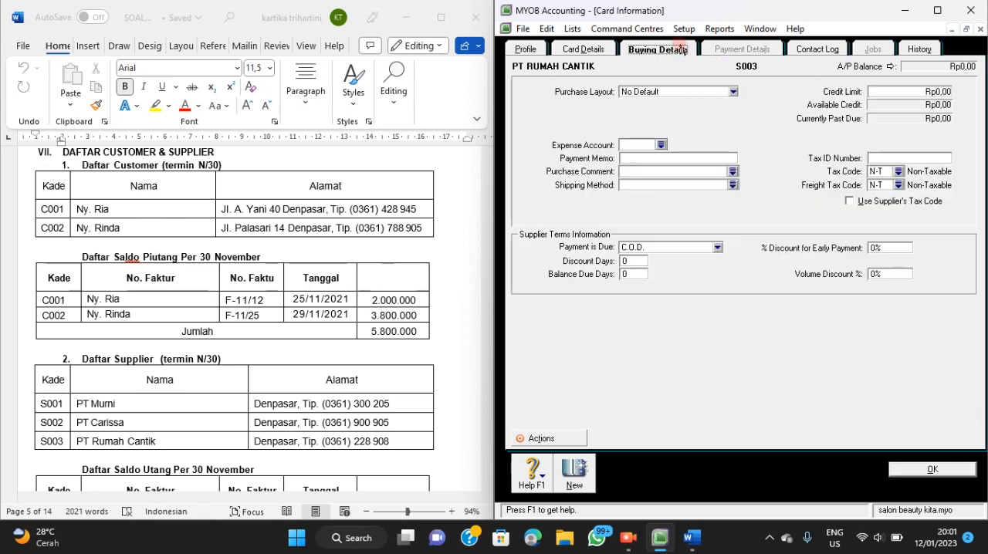
{"action": "left_click", "coordinate": [718, 248]}
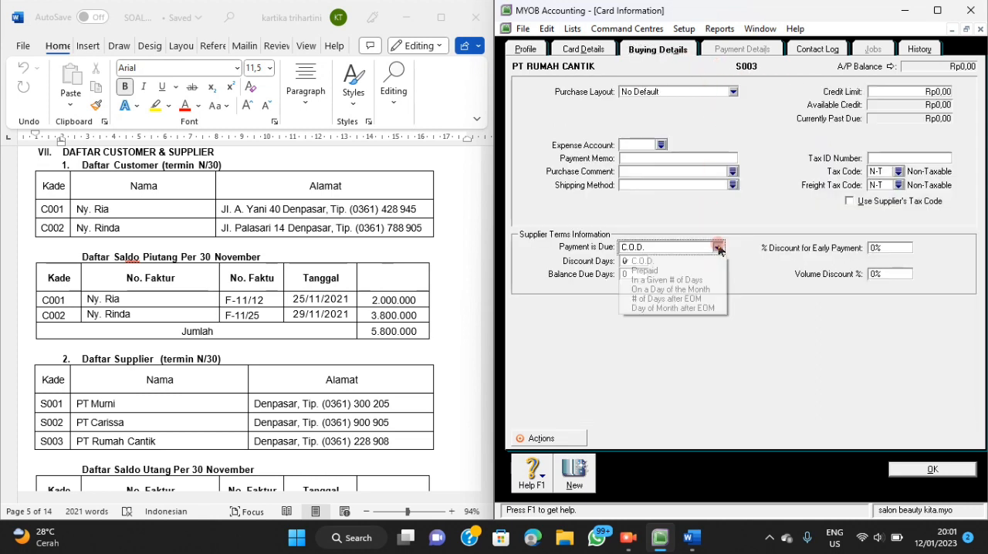
{"action": "left_click", "coordinate": [700, 282]}
{"action": "left_click", "coordinate": [632, 273]}
{"action": "type", "text": "30"}
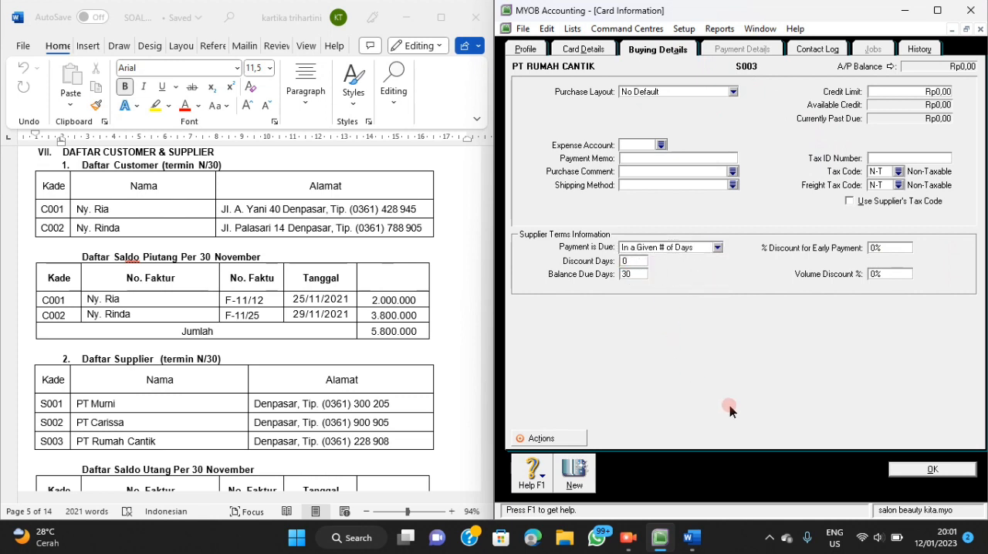
{"action": "left_click", "coordinate": [925, 470]}
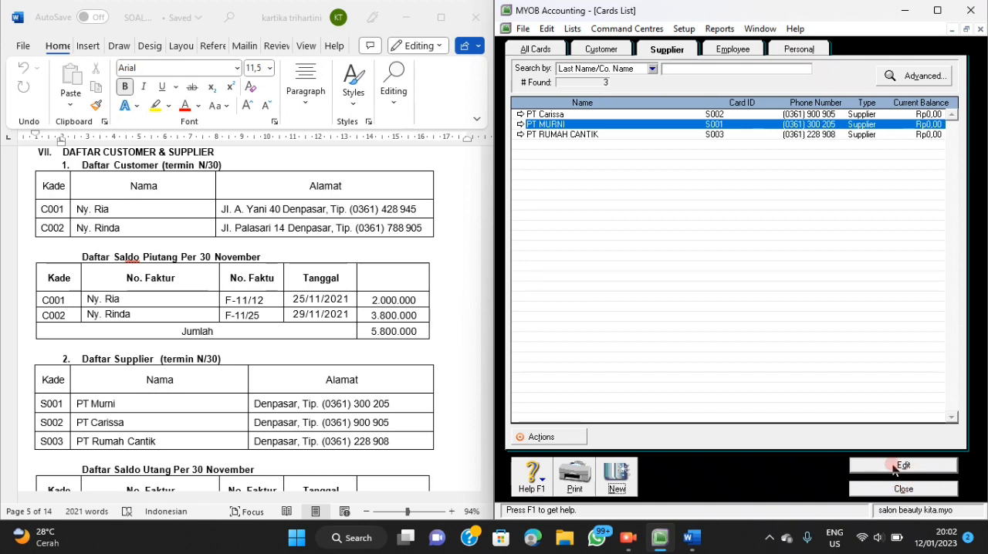
Add a historical sale for the first customer in the customer opening balances.
{"action": "left_click", "coordinate": [692, 33]}
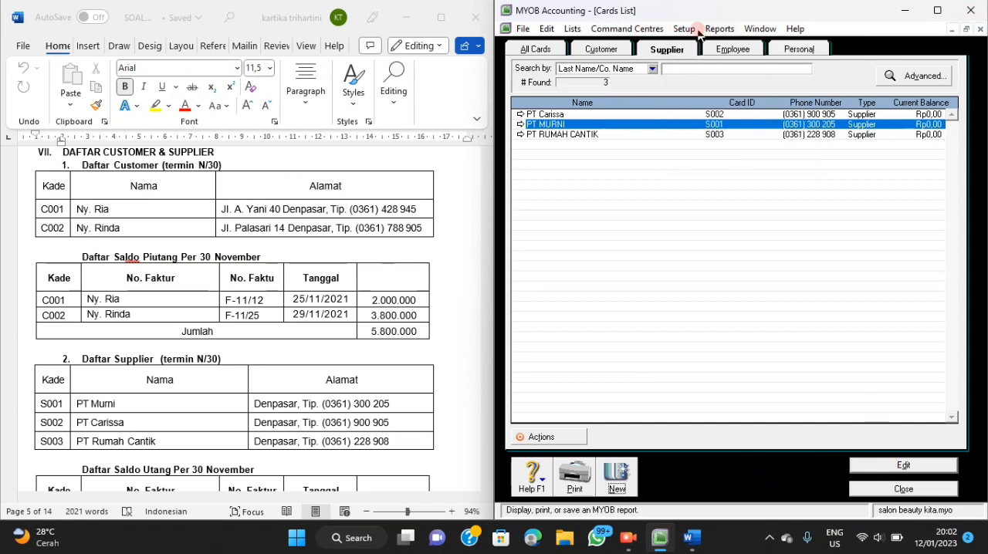
{"action": "mouse_move", "coordinate": [702, 60]}
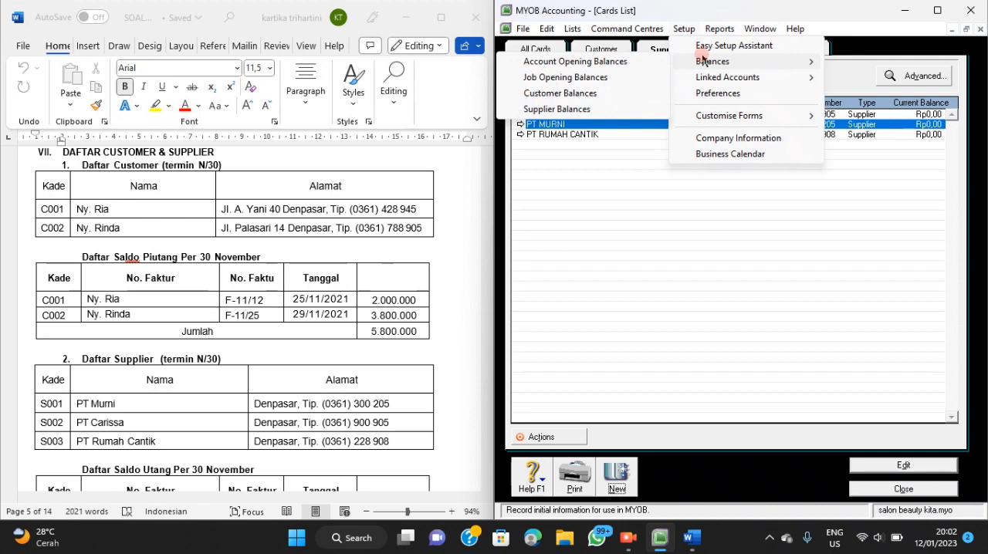
{"action": "left_click", "coordinate": [644, 95]}
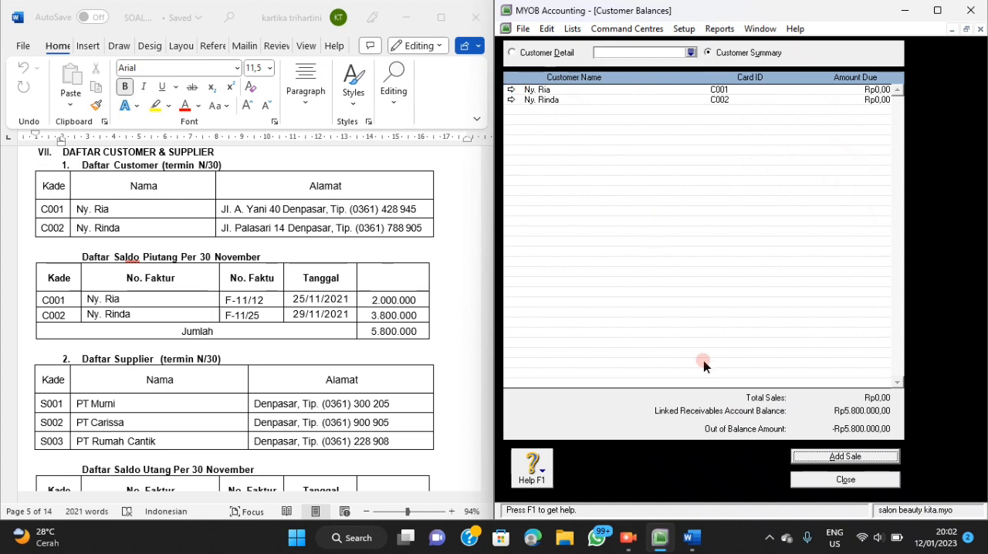
{"action": "left_click", "coordinate": [818, 457]}
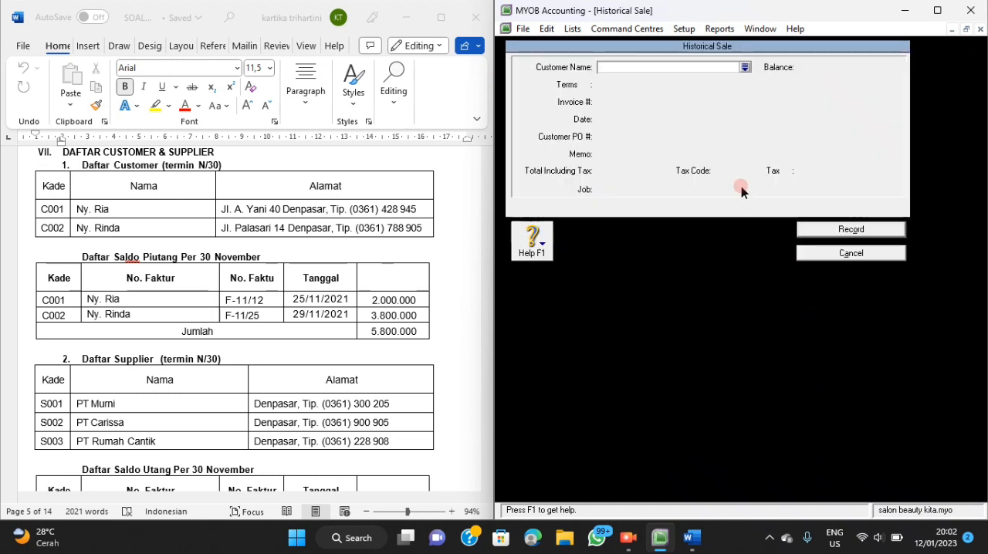
{"action": "left_click", "coordinate": [746, 67]}
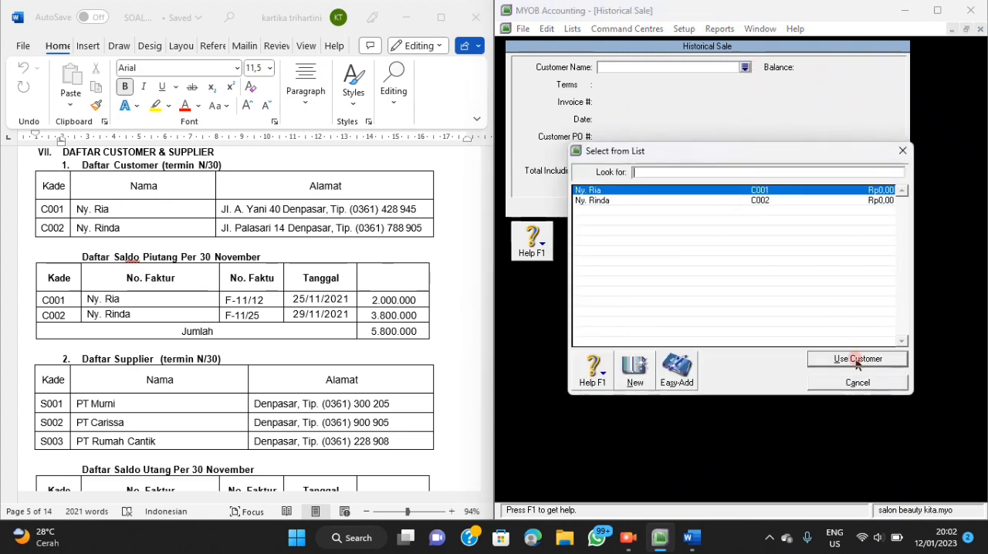
{"action": "left_click", "coordinate": [834, 356]}
Replace the sale's automatic invoice number with the first customer's invoice number from the Word document's receivables list.
{"action": "left_click", "coordinate": [640, 102]}
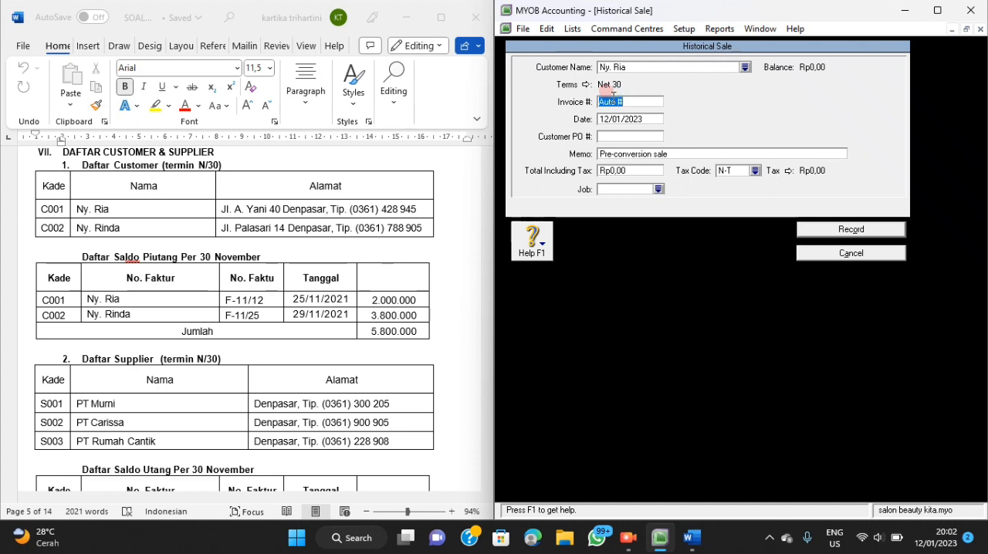
{"action": "key", "text": "BackSpace"}
{"action": "type", "text": "F"}
{"action": "type", "text": "-1"}
{"action": "type", "text": "1-12"}
Set the date of the first customer's historical sale to 25/11/2021.
{"action": "left_click", "coordinate": [609, 120]}
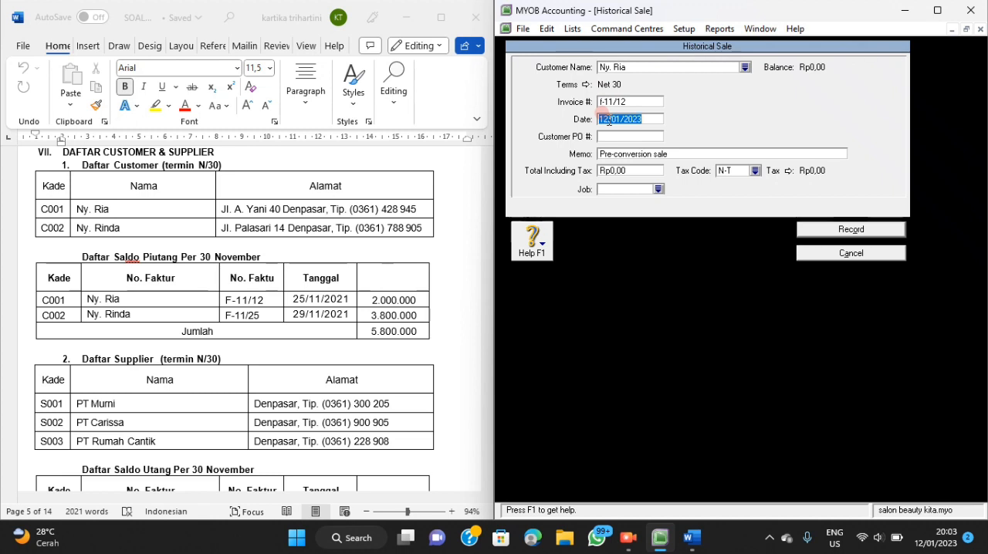
{"action": "key", "text": "BackSpace"}
{"action": "type", "text": "25"}
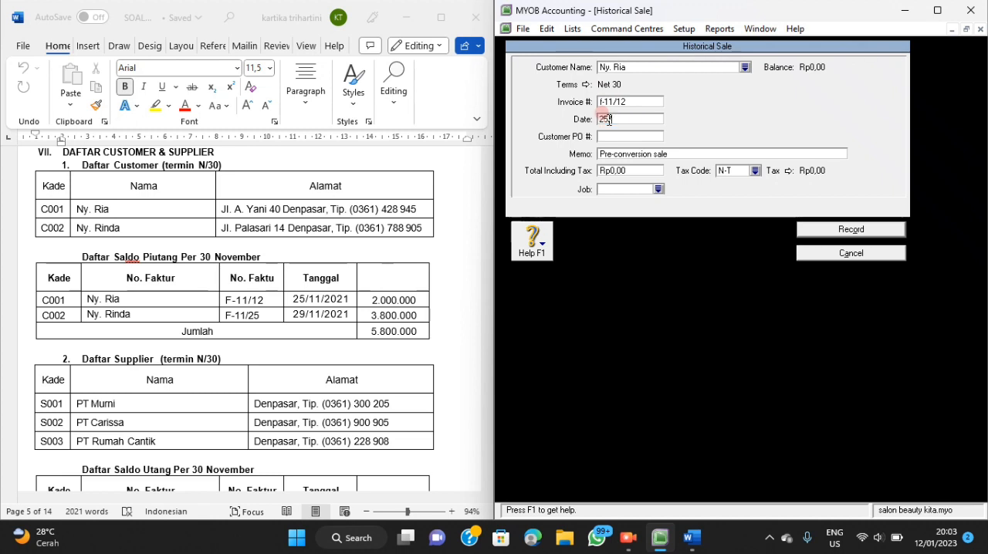
{"action": "type", "text": "/11/2021"}
Replace the historical sale's memo with "saldo awal piutang".
{"action": "left_click", "coordinate": [647, 152]}
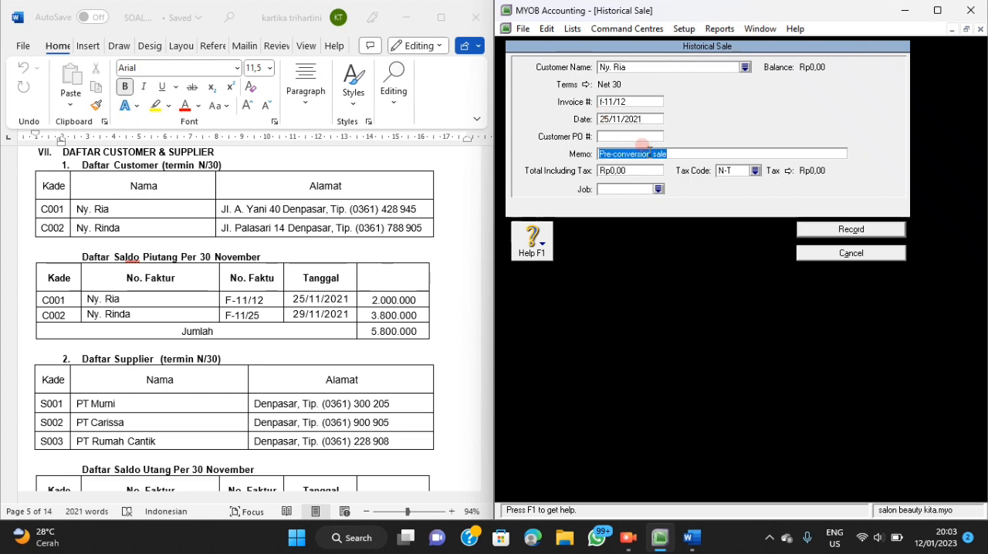
{"action": "type", "text": "saldo"}
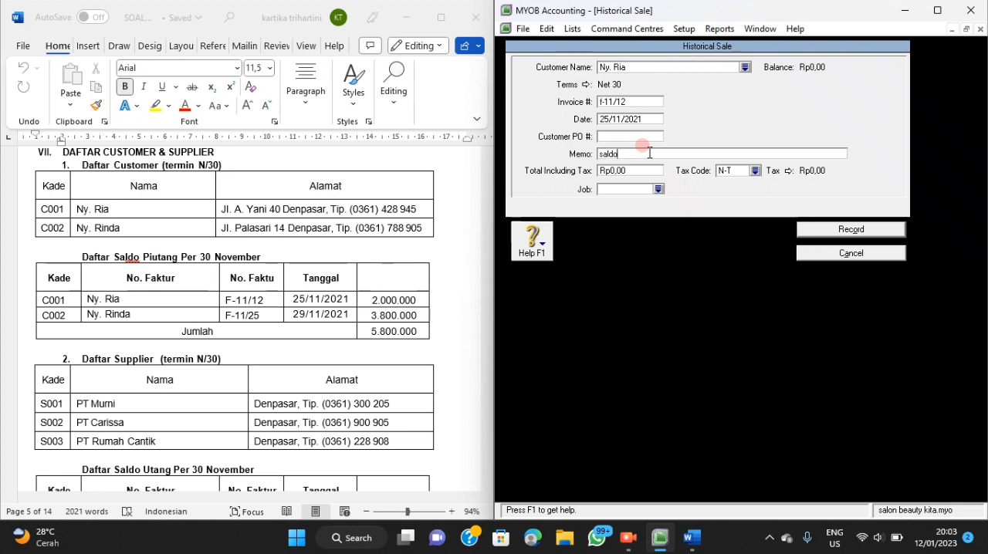
{"action": "type", "text": " awal piutang"}
Set the sale's total including tax to Rp2.000.000 and record the historical sale.
{"action": "left_click", "coordinate": [647, 171]}
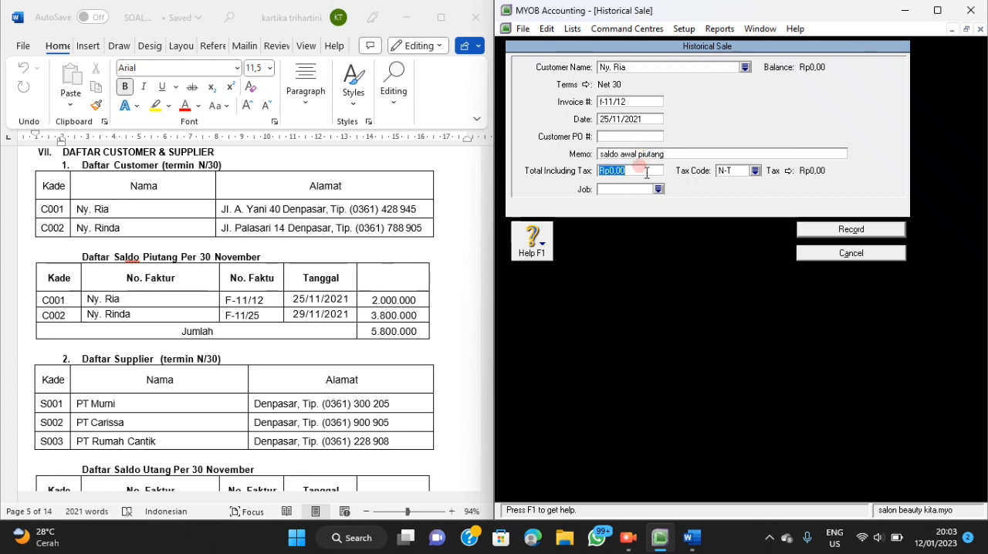
{"action": "key", "text": "BackSpace"}
{"action": "type", "text": "2000000"}
{"action": "key", "text": "Tab"}
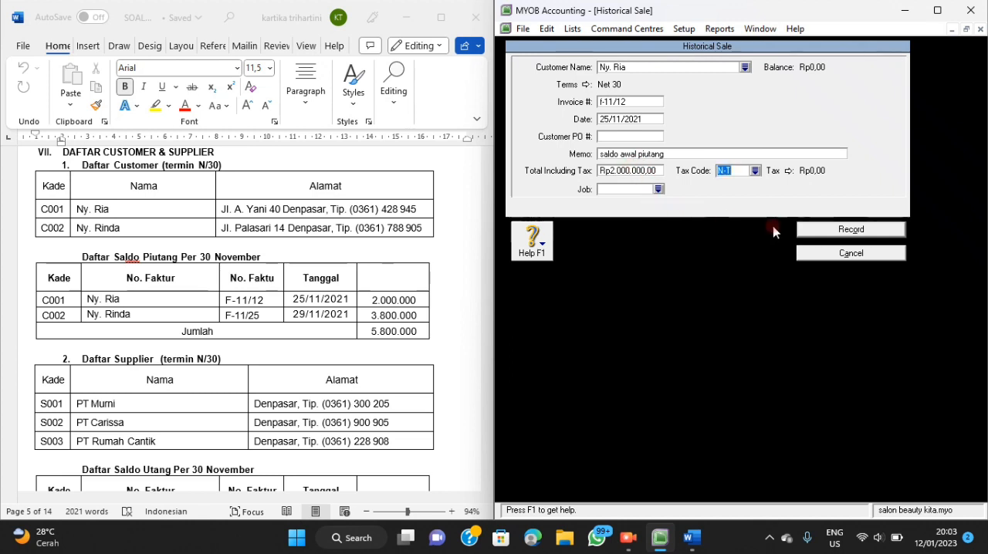
{"action": "left_click", "coordinate": [803, 230]}
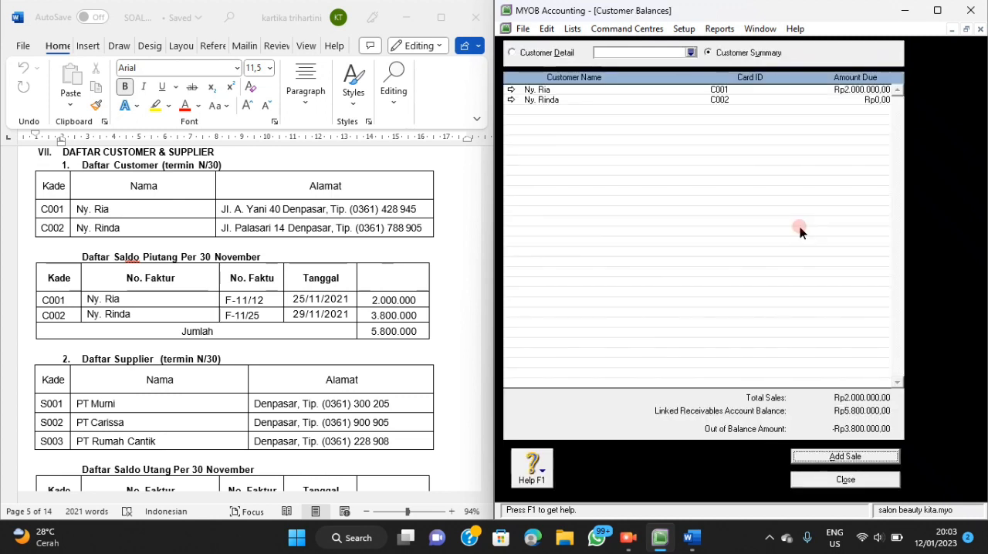
Start another historical sale for the second customer in the customer list.
{"action": "left_click", "coordinate": [817, 460]}
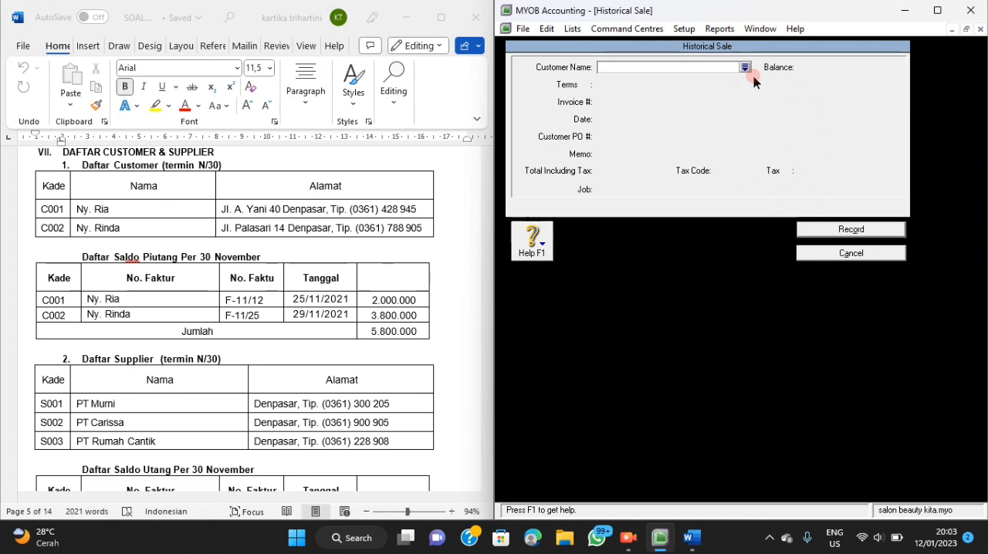
{"action": "left_click", "coordinate": [746, 68]}
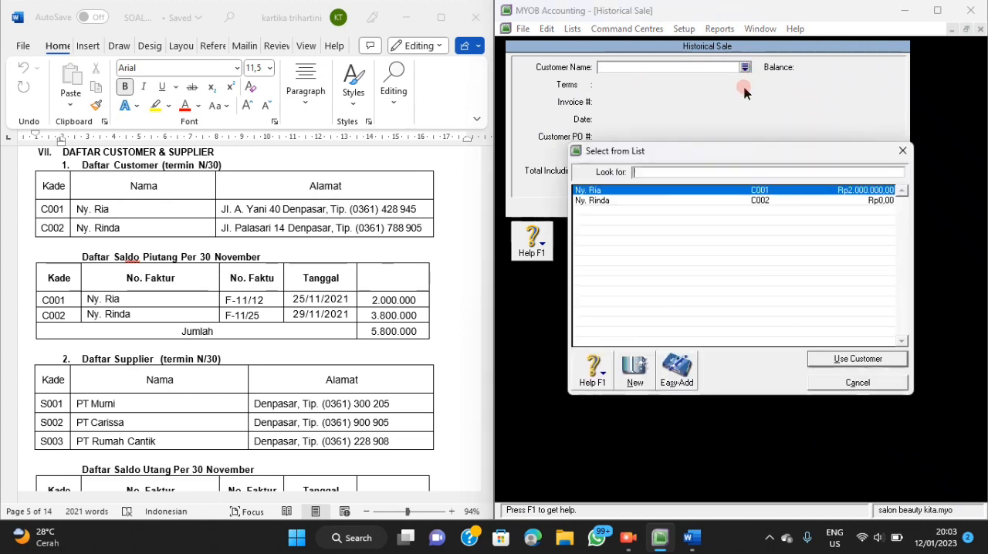
{"action": "left_click", "coordinate": [706, 200]}
{"action": "left_click", "coordinate": [814, 360]}
Replace the sale's automatic invoice number with the second customer's invoice number from the Word document's receivables list.
{"action": "left_click", "coordinate": [638, 102]}
{"action": "key", "text": "BackSpace"}
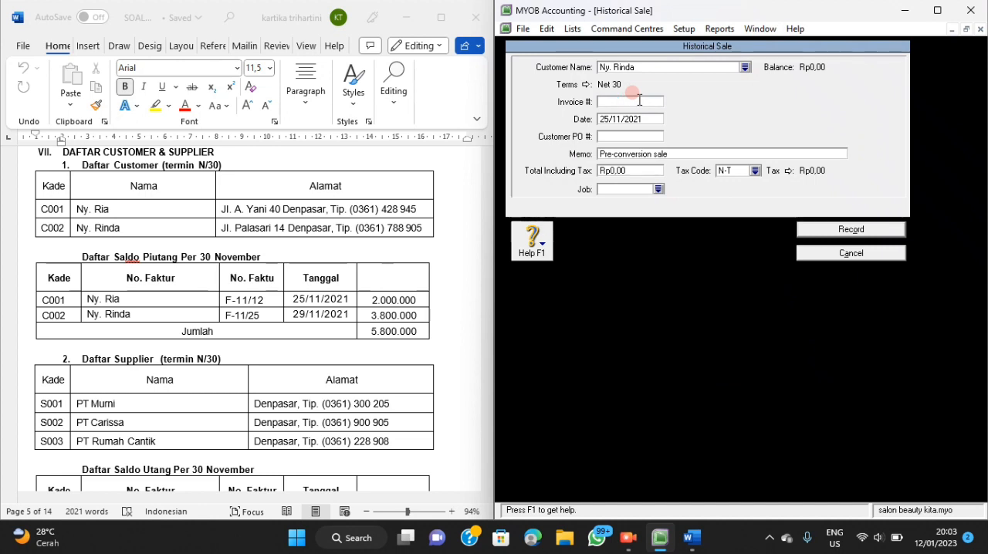
{"action": "type", "text": "F-11/25"}
Set the date of the second customer's historical sale to 29/11/2021.
{"action": "left_click", "coordinate": [604, 122]}
{"action": "left_click", "coordinate": [609, 119]}
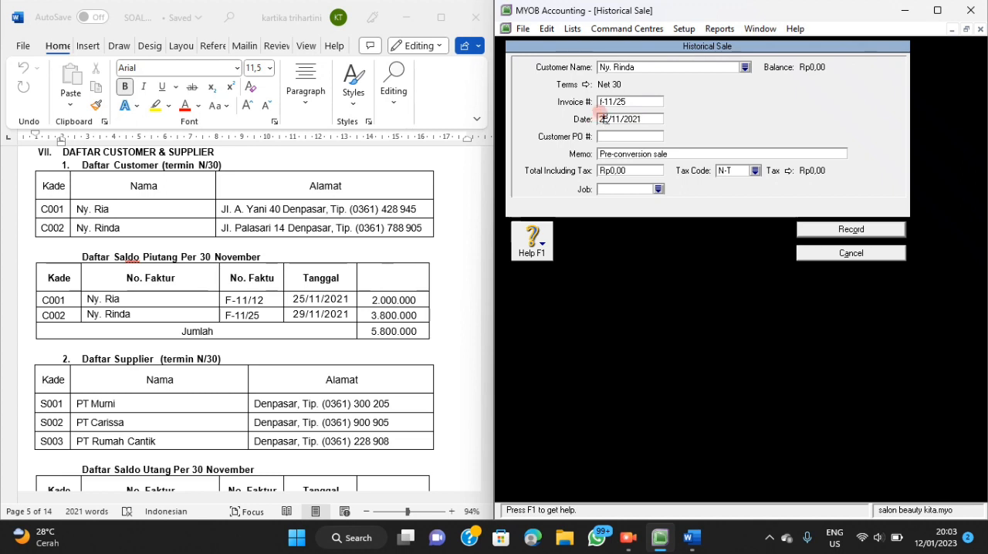
{"action": "key", "text": "BackSpace"}
{"action": "type", "text": "9"}
Change the memo of the second customer's historical sale to "saldo awal piutang".
{"action": "key", "text": "Tab"}
{"action": "key", "text": "Tab"}
{"action": "type", "text": "sa"}
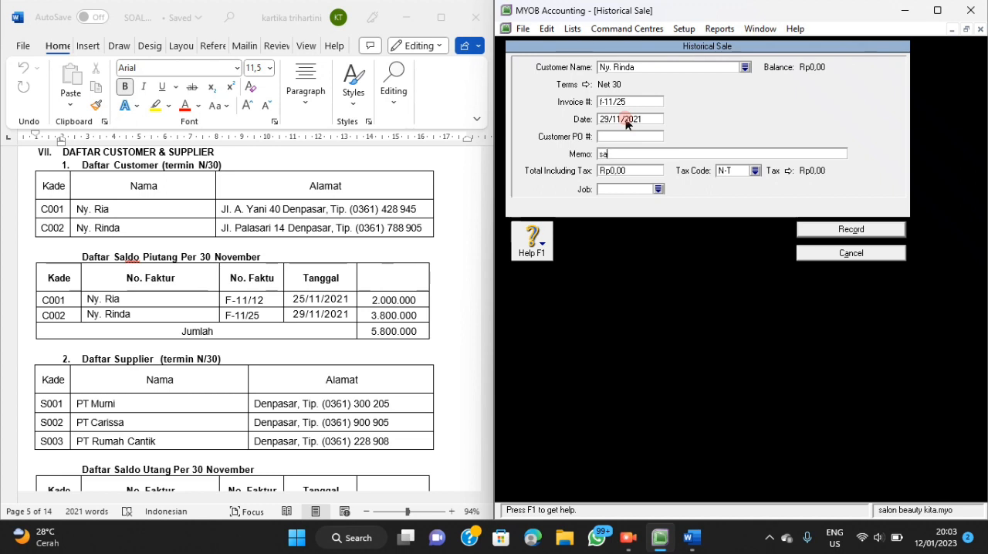
{"action": "type", "text": "ldo awal piutang"}
Set the second sale's total including tax to Rp3.800.000 and record the historical sale.
{"action": "left_click", "coordinate": [626, 171]}
{"action": "key", "text": "BackSpace"}
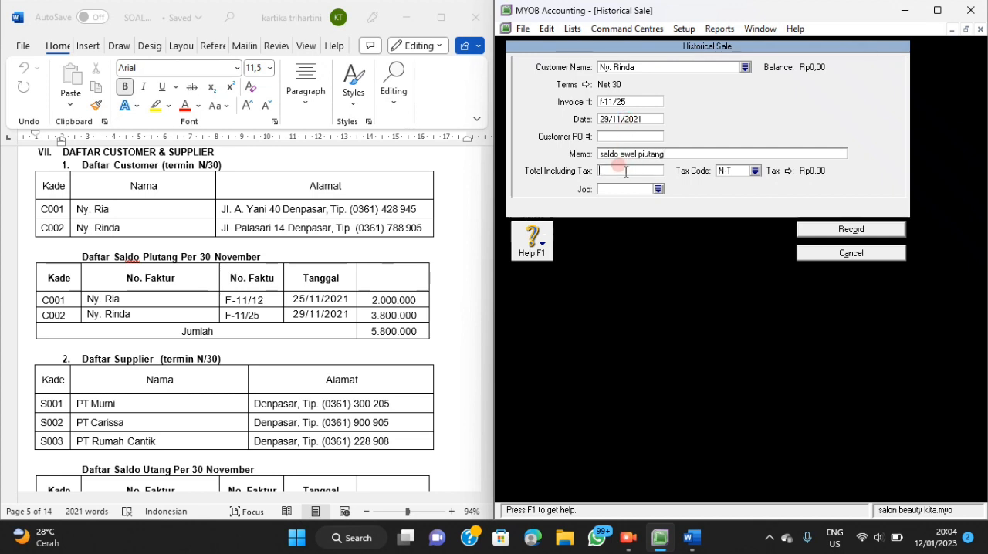
{"action": "type", "text": "3800000"}
{"action": "key", "text": "Tab"}
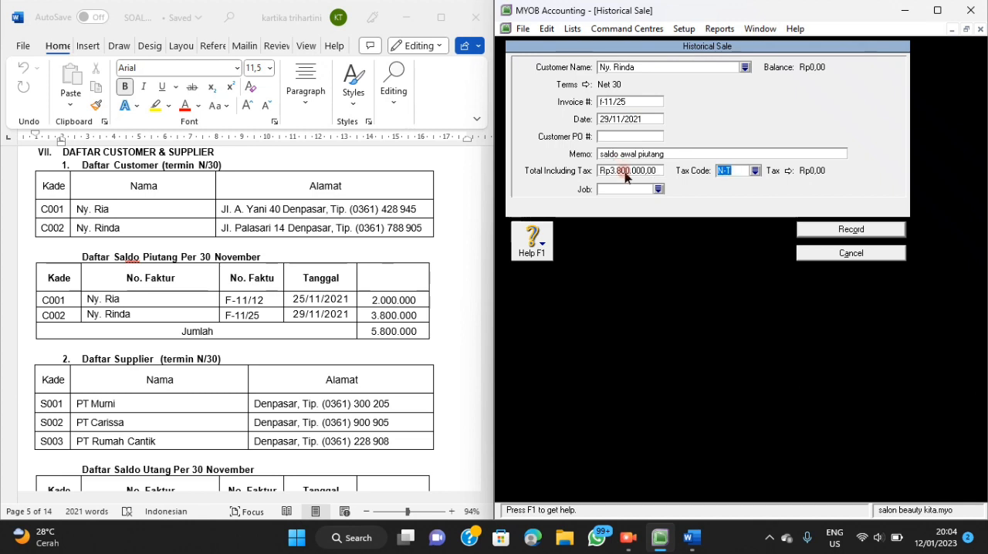
{"action": "left_click", "coordinate": [803, 230]}
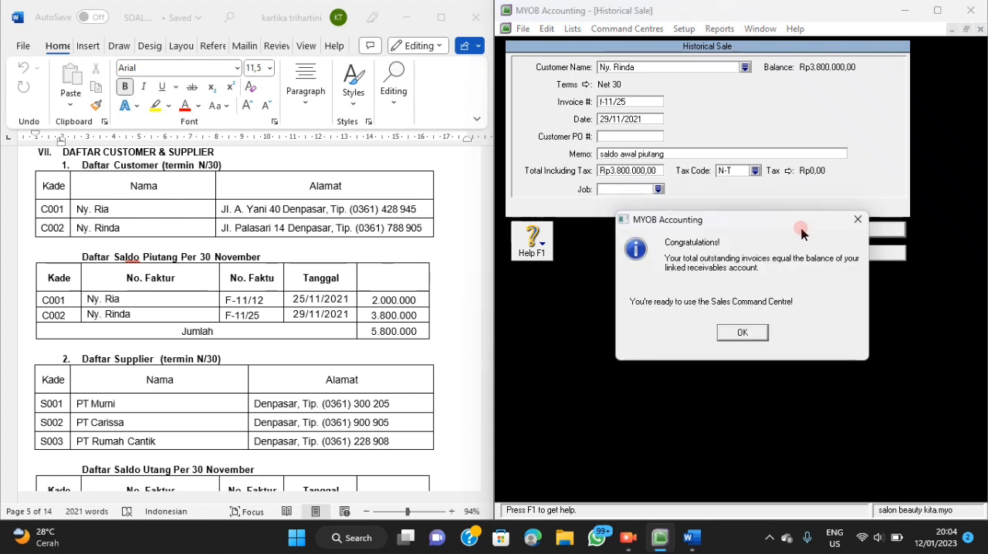
{"action": "left_click", "coordinate": [742, 333]}
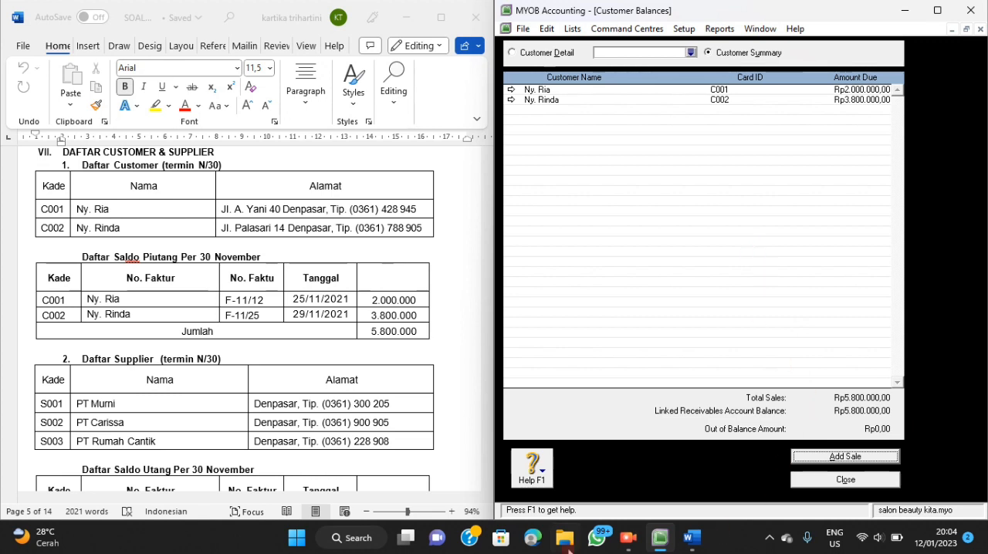
{"action": "left_click", "coordinate": [639, 544]}
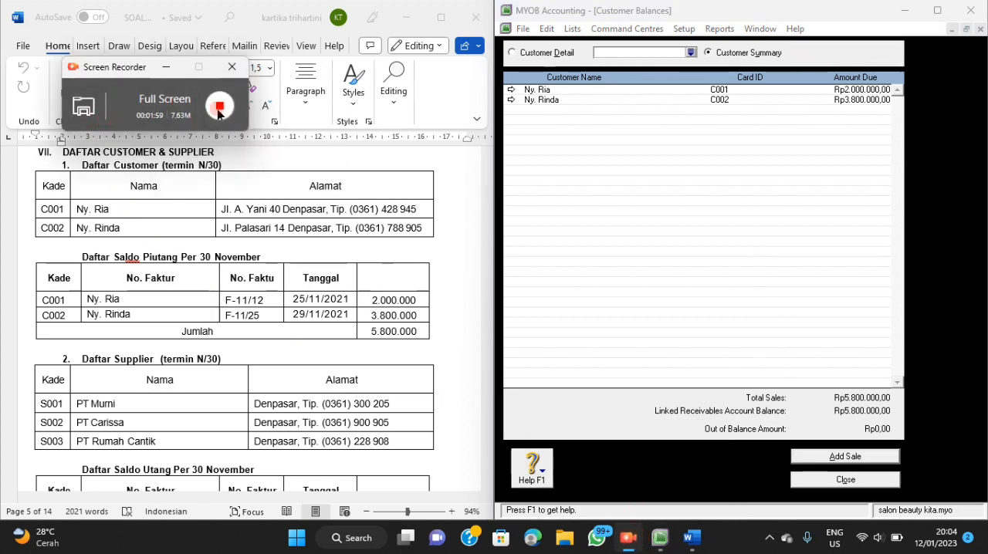
{"action": "left_click", "coordinate": [217, 110]}
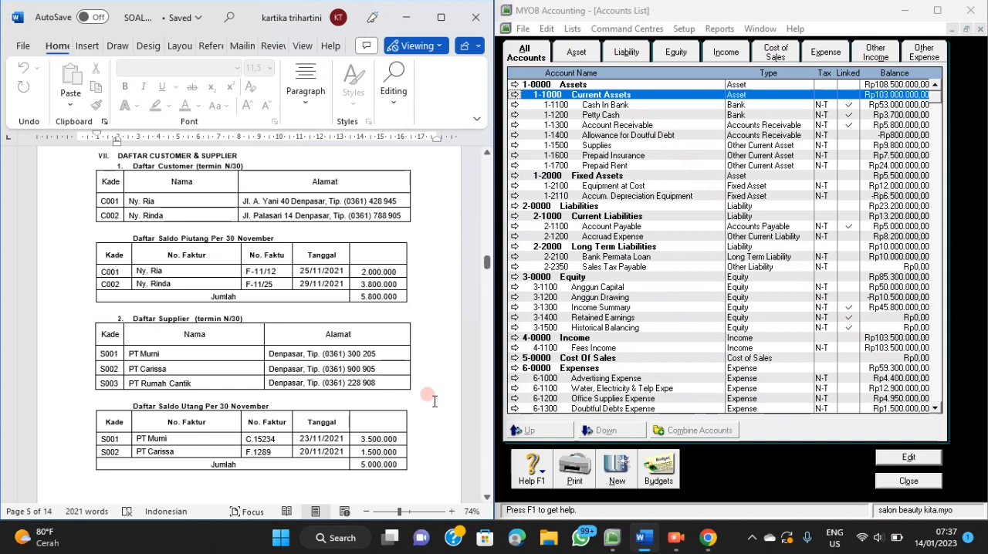
Close the accounts list and start a Spend Money entry from 1-1100 Cash In Bank for the Word document's Dokumen Transaksi No.1.
{"action": "scroll", "coordinate": [434, 402], "scroll_direction": "down", "scroll_amount": 6}
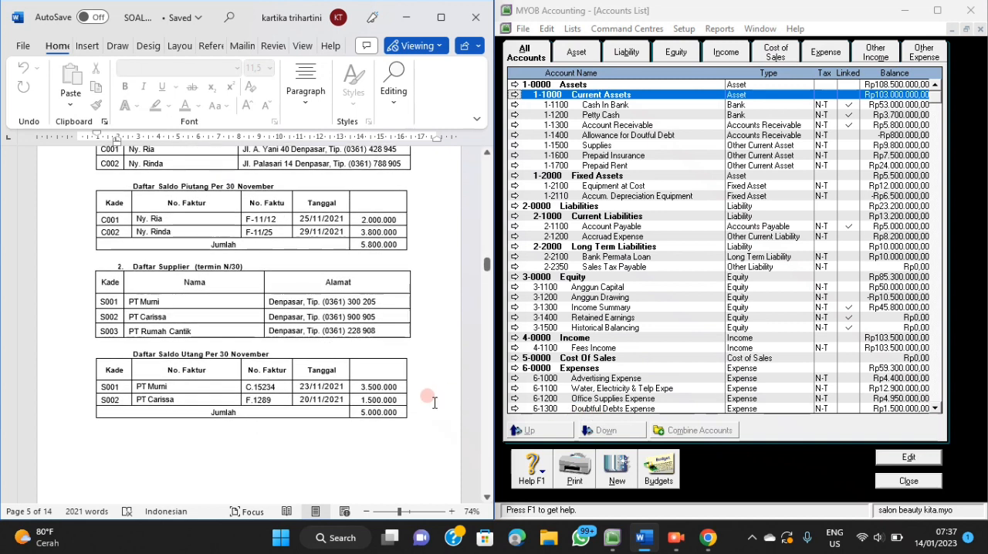
{"action": "scroll", "coordinate": [434, 402], "scroll_direction": "down", "scroll_amount": 7}
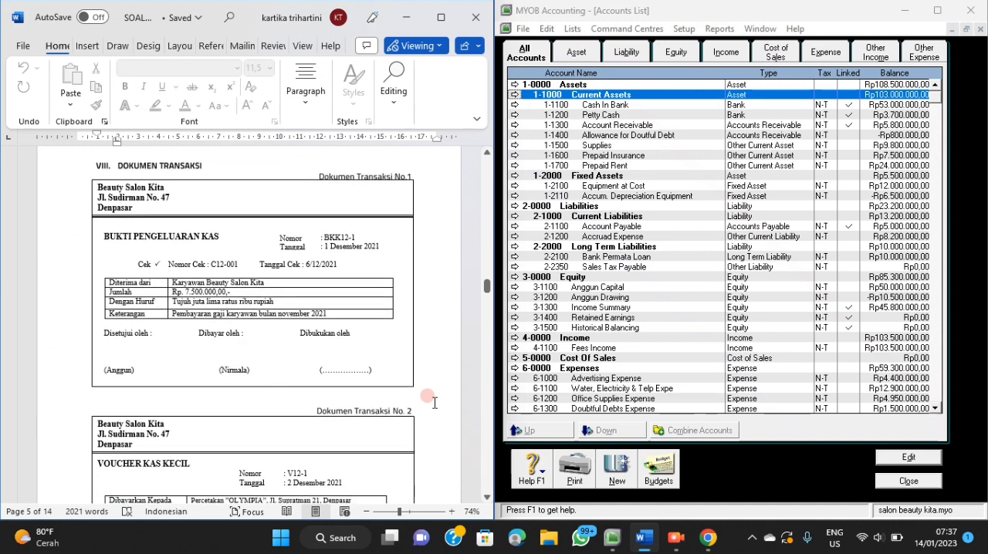
{"action": "left_click", "coordinate": [896, 482]}
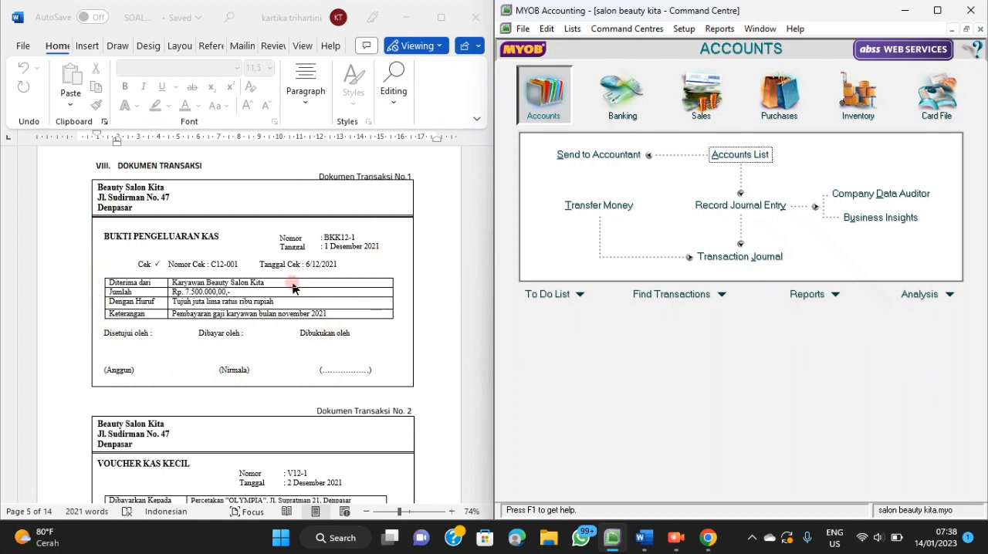
{"action": "left_click", "coordinate": [623, 112]}
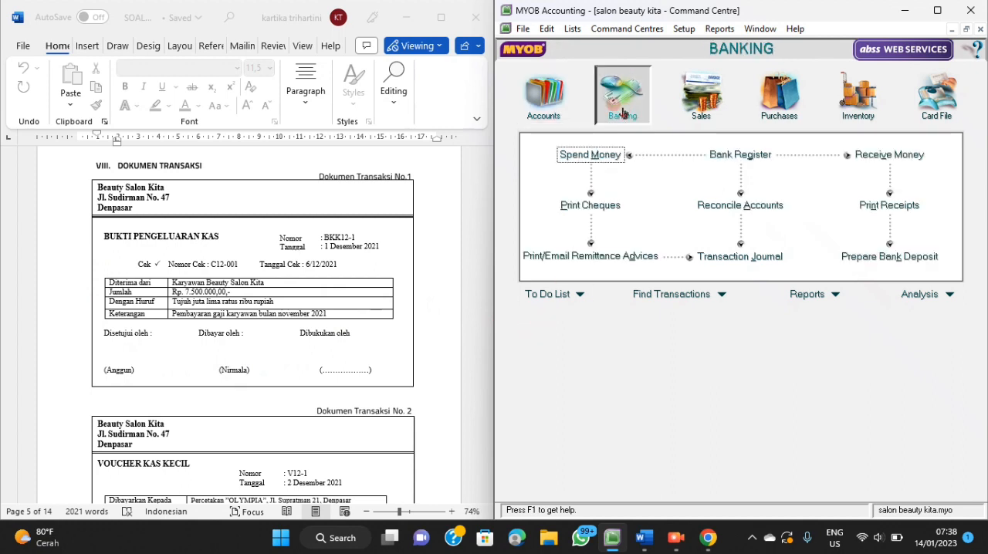
{"action": "left_click", "coordinate": [593, 156]}
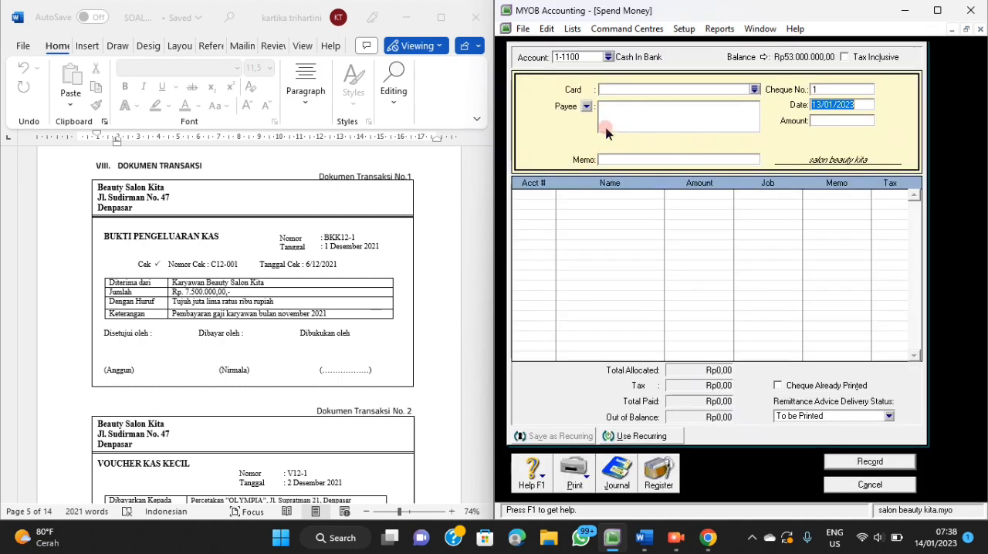
{"action": "left_click", "coordinate": [609, 58]}
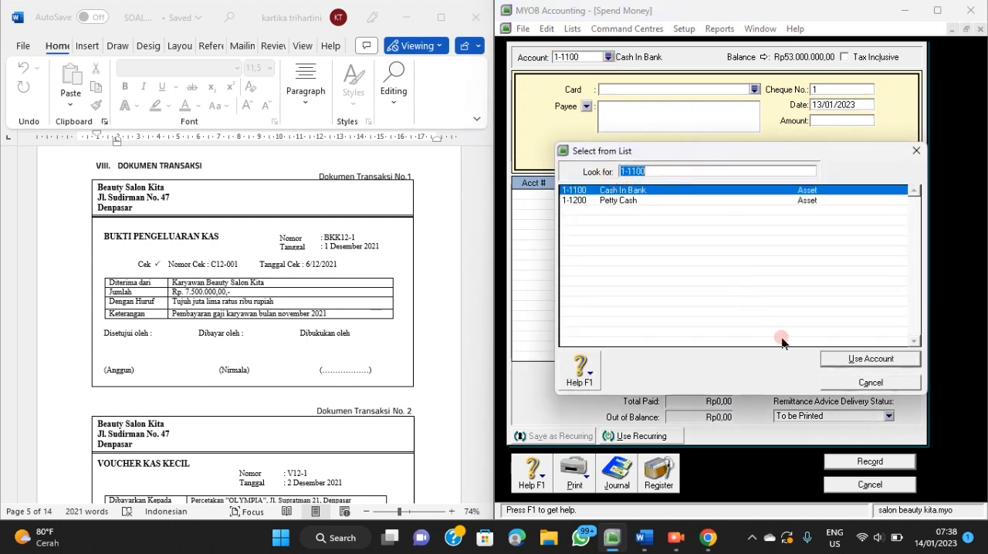
{"action": "left_click", "coordinate": [833, 367]}
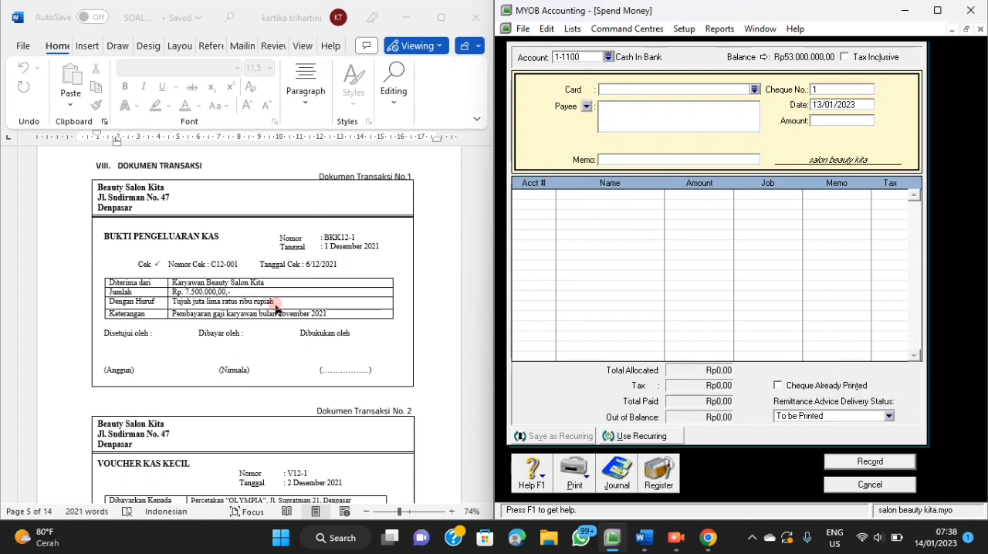
Set the payment's cheque number to BKK12-1 and its date to 1/12/2021.
{"action": "left_click", "coordinate": [829, 91]}
{"action": "key", "text": "BackSpace"}
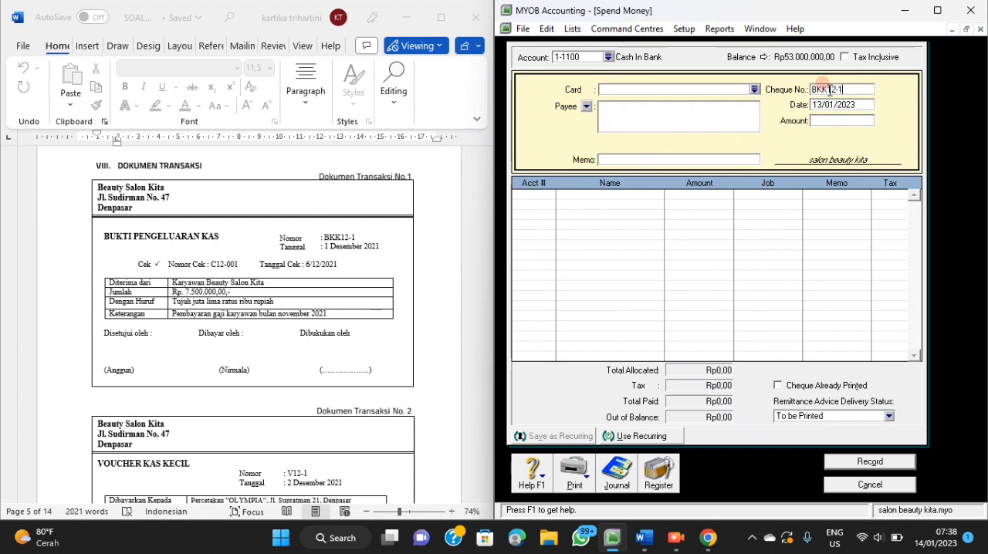
{"action": "left_click", "coordinate": [857, 101]}
{"action": "key", "text": "BackSpace"}
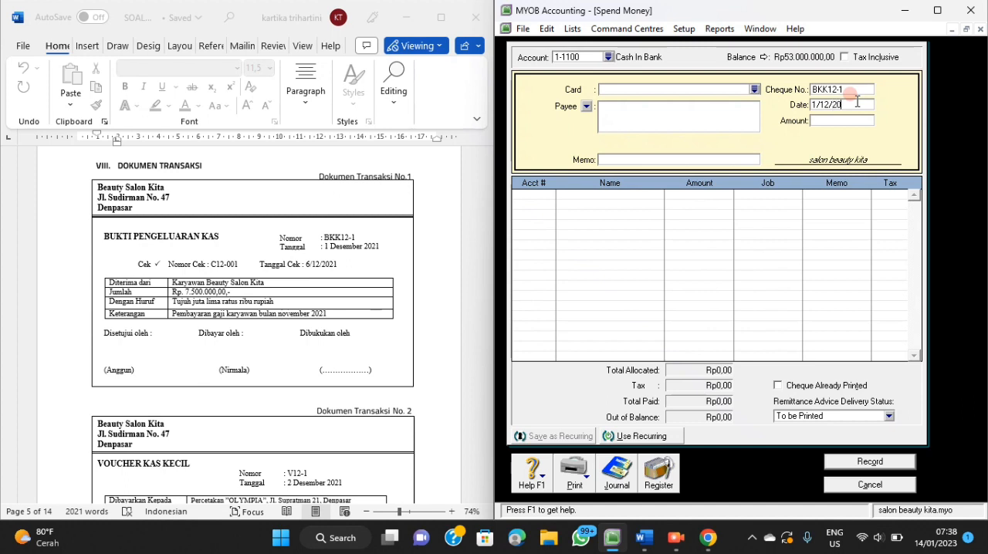
{"action": "type", "text": "1/12/2021"}
Set the payment amount to Rp7.500.000 and the payee to "Karyawan Beauty Salon Kita".
{"action": "left_click", "coordinate": [844, 121]}
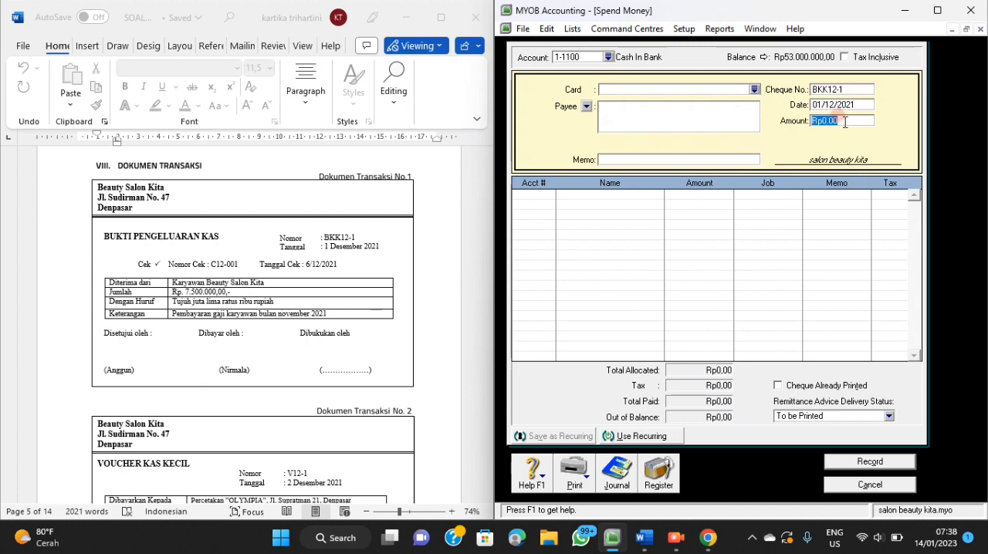
{"action": "type", "text": "7500000"}
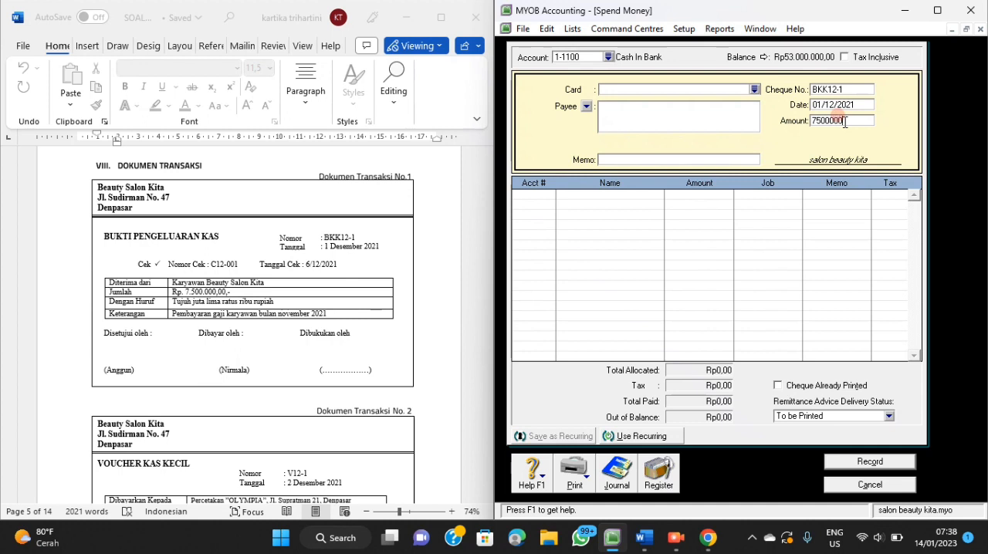
{"action": "key", "text": "Tab"}
{"action": "left_click", "coordinate": [633, 109]}
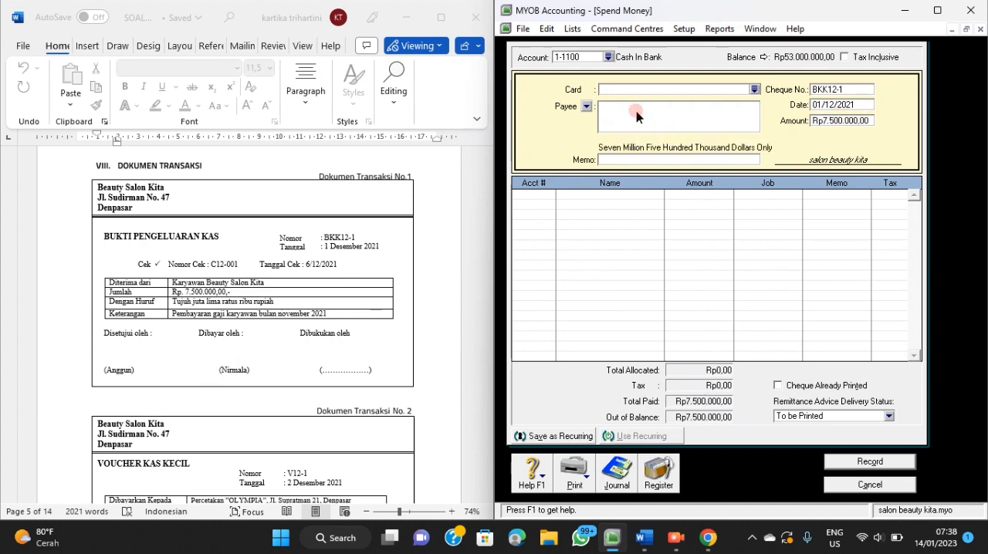
{"action": "type", "text": "Karyawan Beauty Salon Kita"}
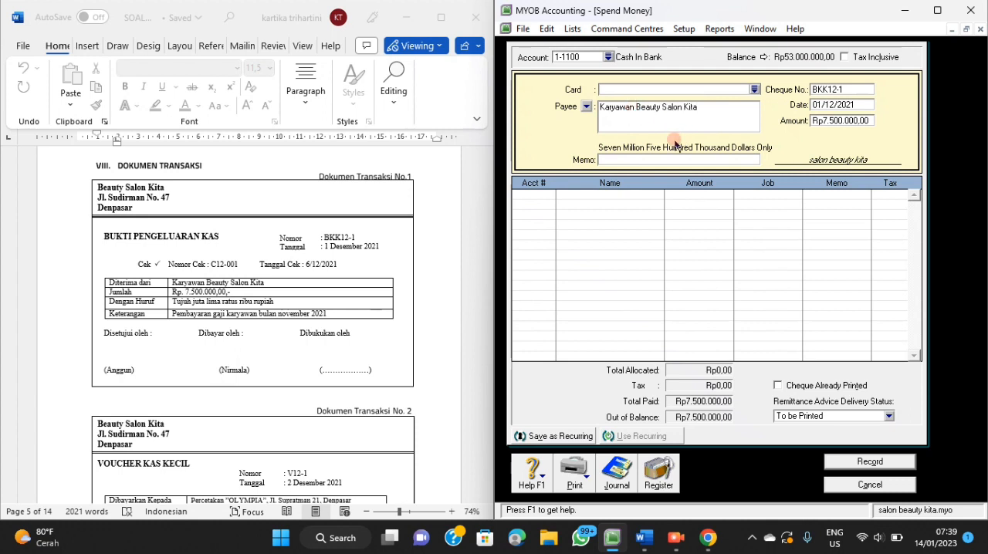
Enter the payment memo "Pembayaran Gaji Karyawan Bulan Nvember 2021".
{"action": "left_click", "coordinate": [648, 159]}
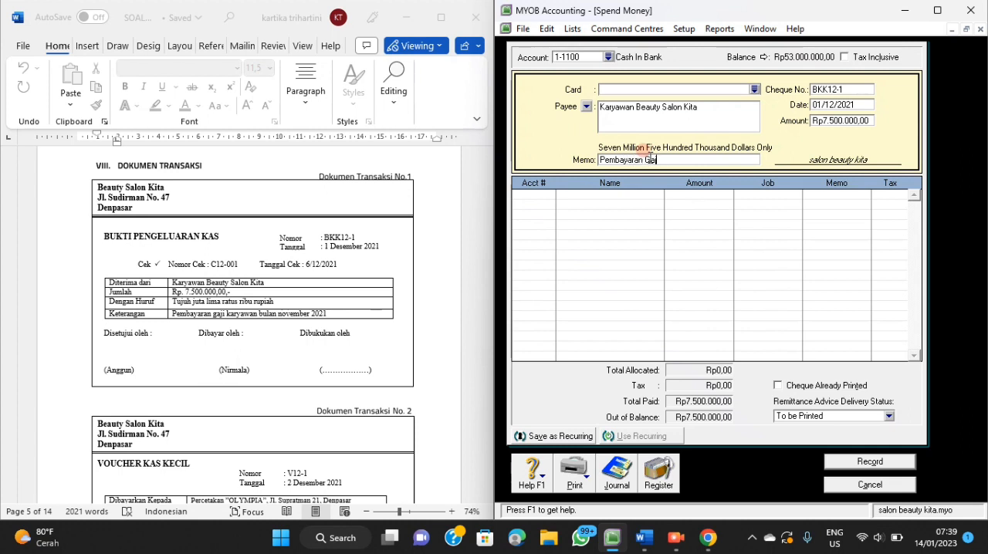
{"action": "type", "text": "Bulan NO"}
{"action": "type", "text": "vember 2021"}
Allocate the full payment to account 2-1200 Accruad Expense on the first line.
{"action": "left_click", "coordinate": [538, 196]}
{"action": "left_click", "coordinate": [550, 195]}
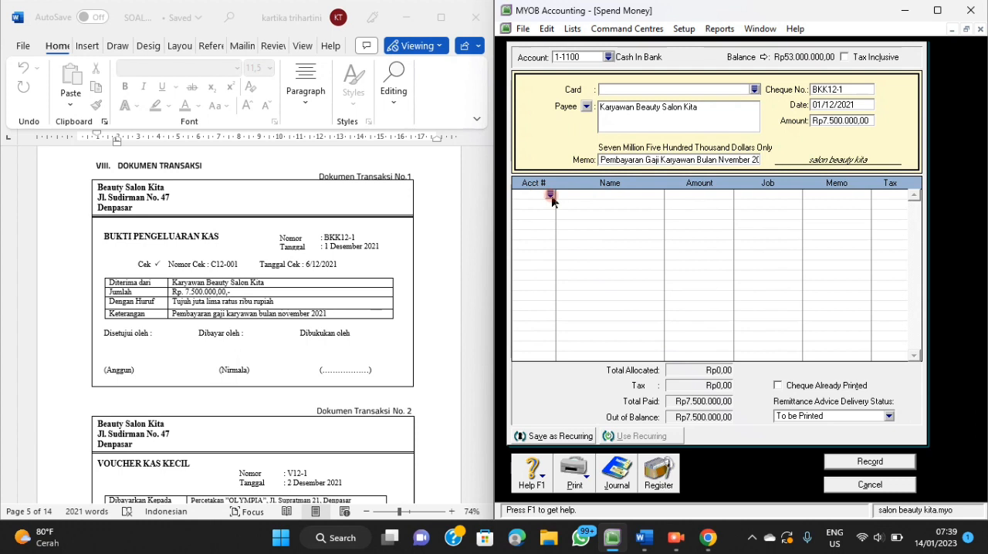
{"action": "left_click", "coordinate": [551, 196]}
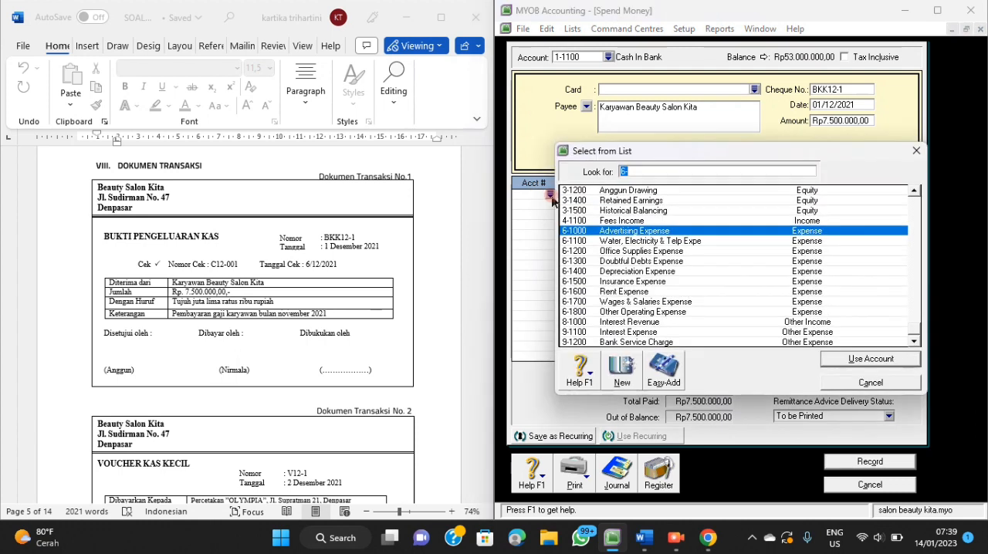
{"action": "type", "text": "2-1200"}
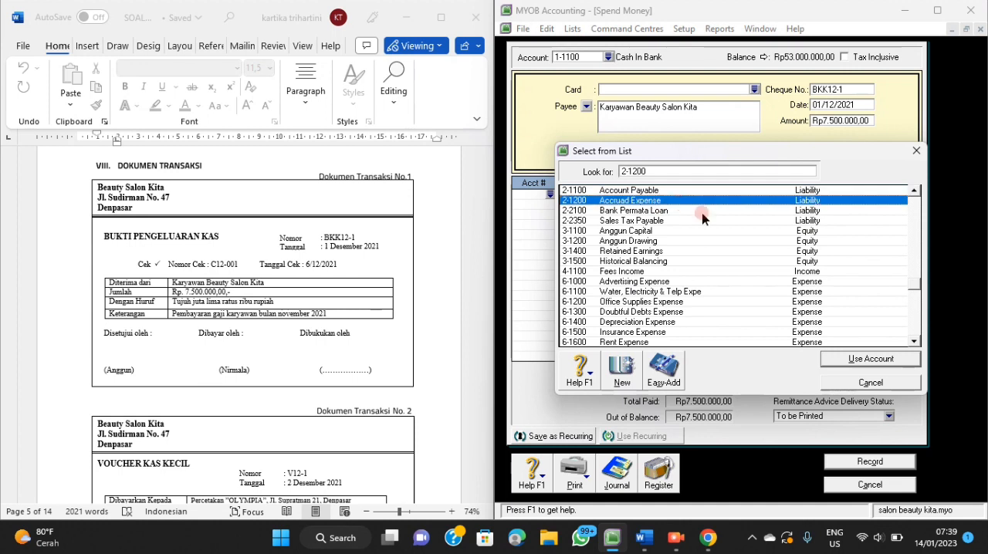
{"action": "left_click", "coordinate": [825, 359]}
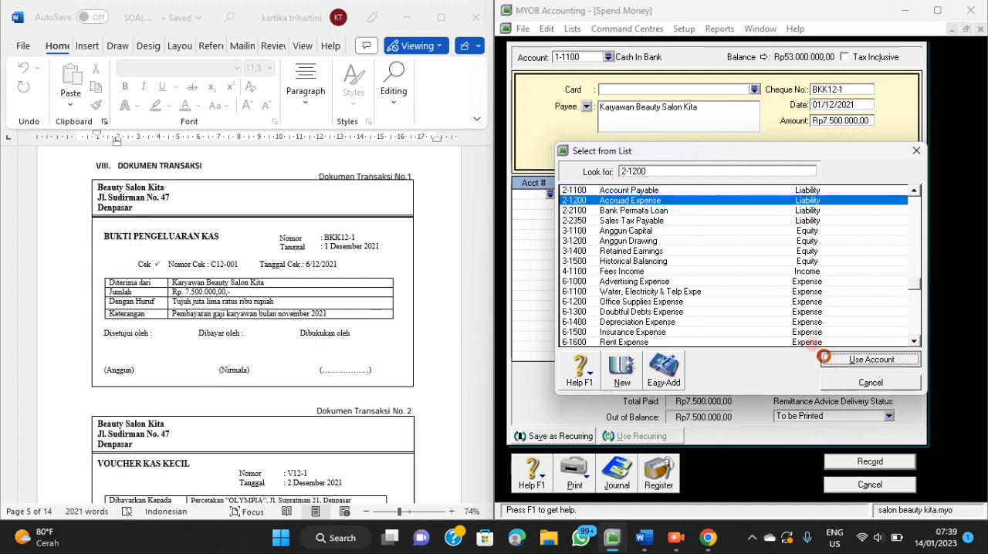
{"action": "key", "text": "Return"}
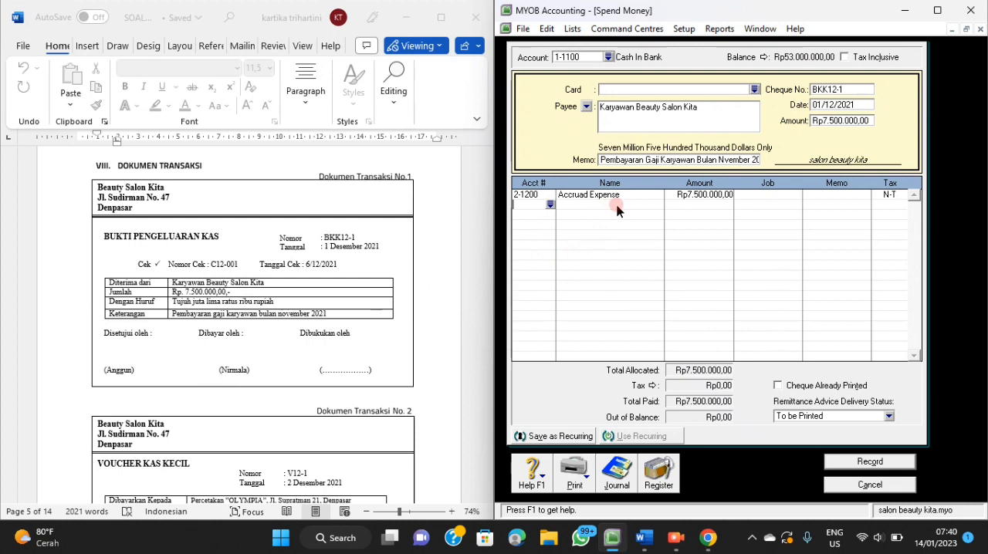
Check the journal recap of the salary payment and record the transaction.
{"action": "key", "text": "ctrl+r"}
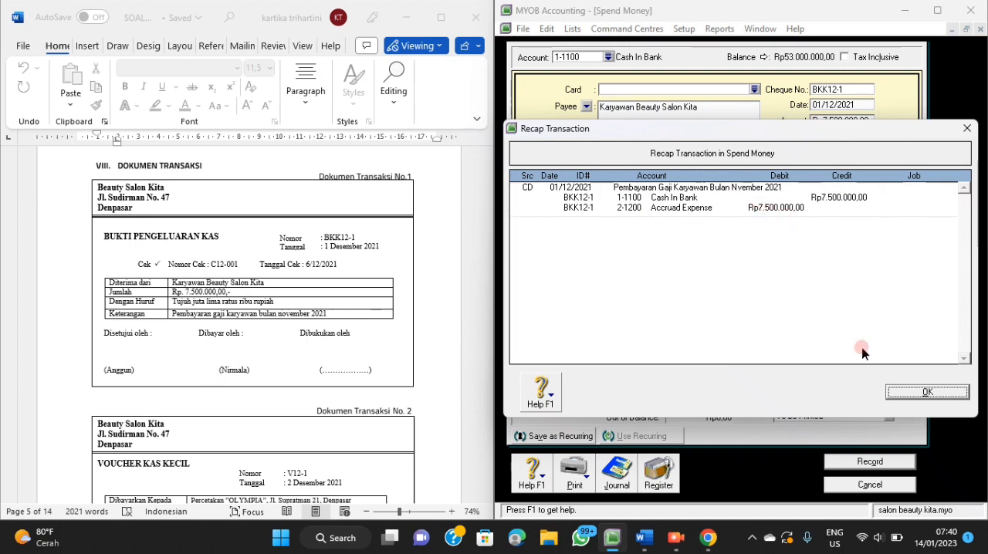
{"action": "left_click", "coordinate": [894, 394]}
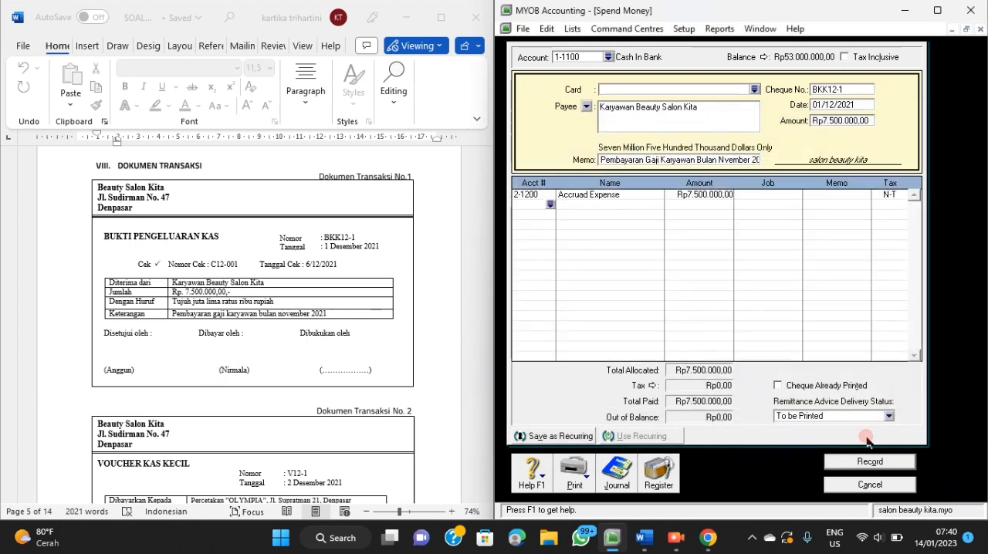
{"action": "left_click", "coordinate": [860, 463]}
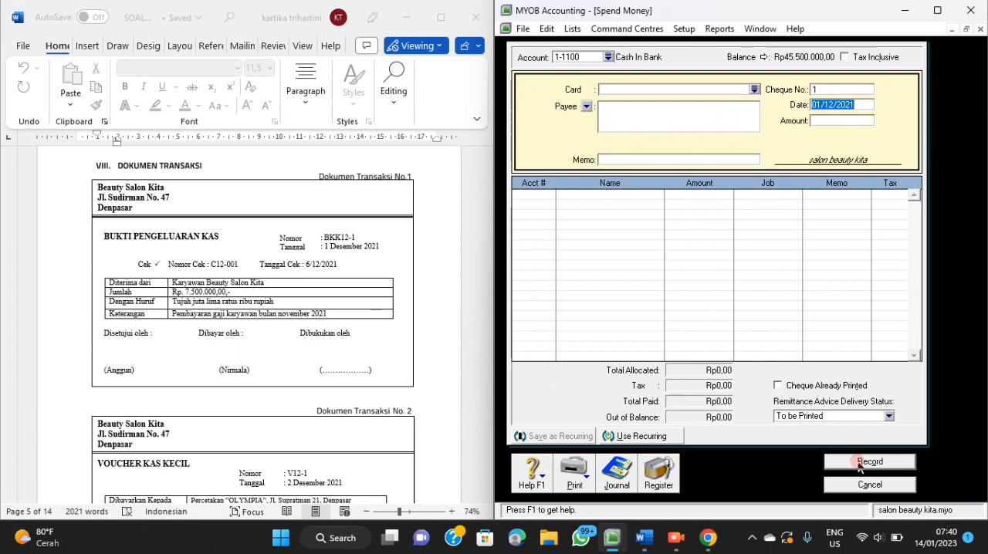
Set the paying account to 1-1200 Petty Cash for the petty cash voucher in transaction document 2.
{"action": "scroll", "coordinate": [275, 325], "scroll_direction": "down", "scroll_amount": 5}
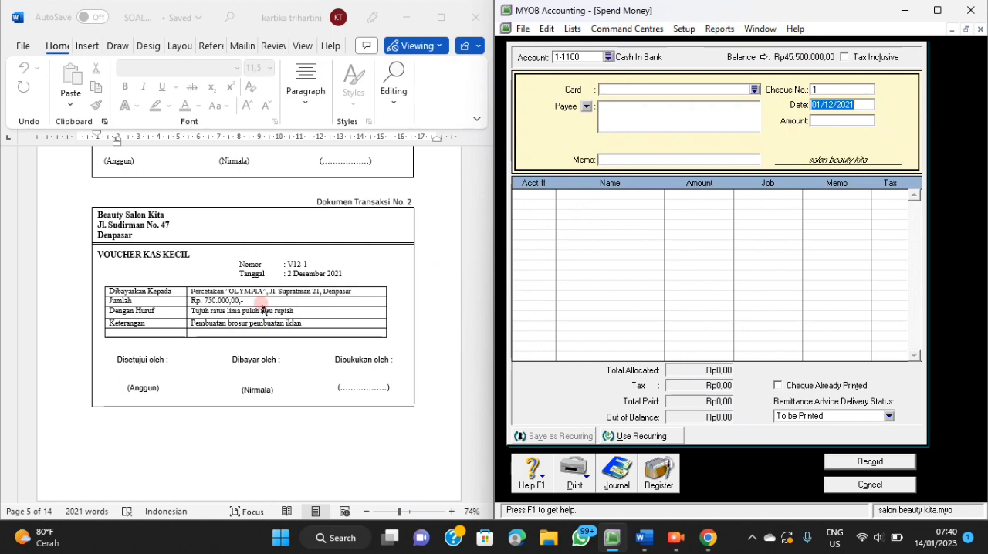
{"action": "left_click", "coordinate": [608, 57]}
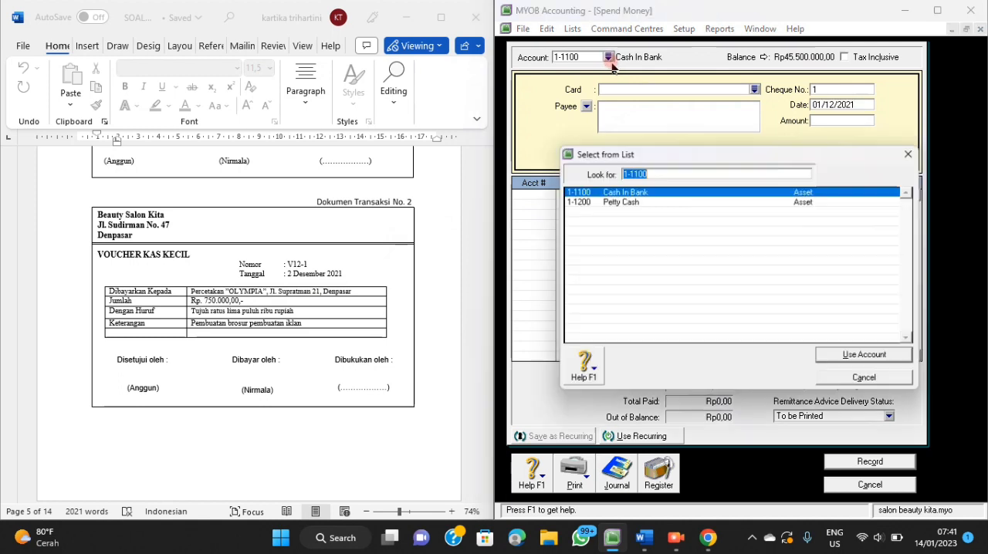
{"action": "left_click", "coordinate": [618, 201]}
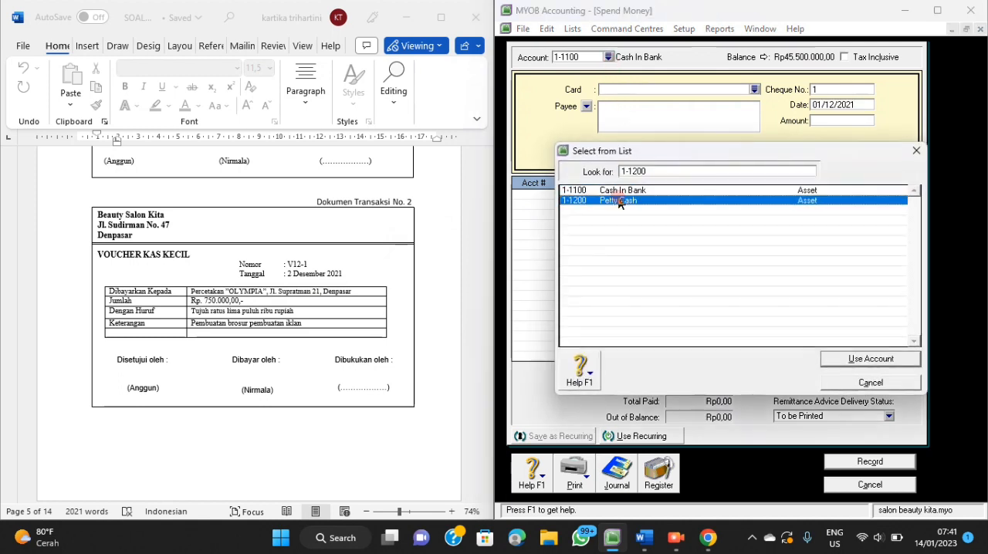
{"action": "left_click", "coordinate": [832, 363]}
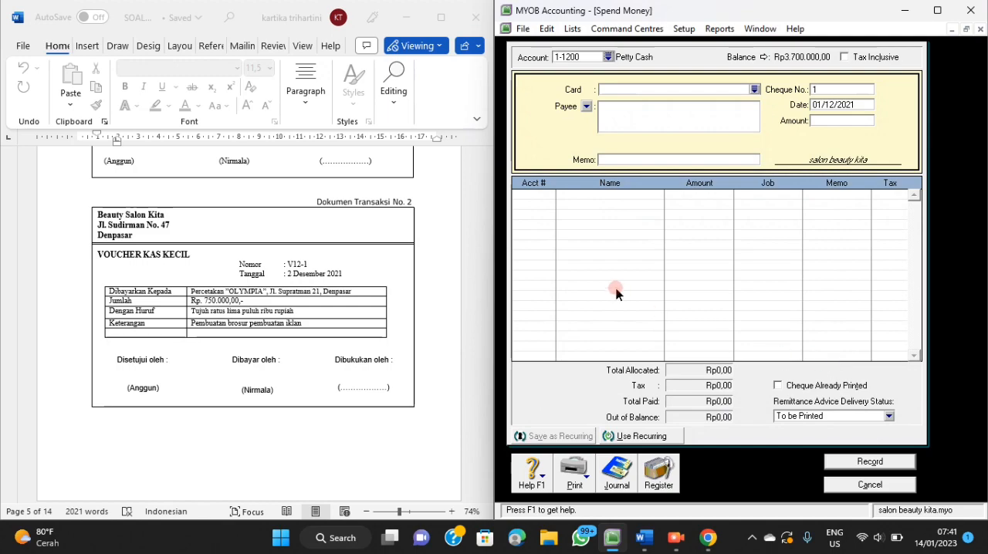
Review the cash payment policy in the Word document and return to the petty cash voucher in transaction document 2.
{"action": "scroll", "coordinate": [413, 276], "scroll_direction": "up", "scroll_amount": 15}
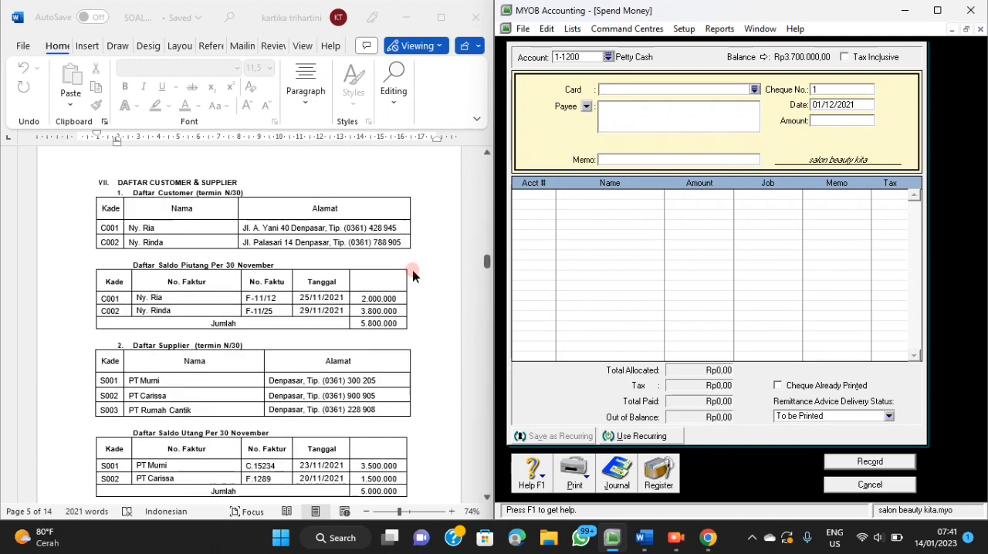
{"action": "scroll", "coordinate": [413, 276], "scroll_direction": "up", "scroll_amount": 15}
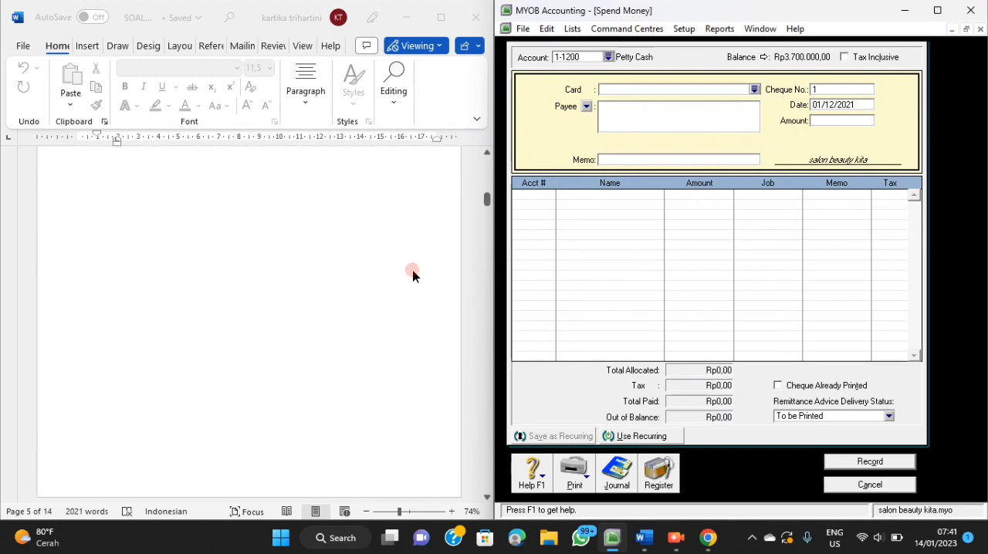
{"action": "scroll", "coordinate": [413, 276], "scroll_direction": "down", "scroll_amount": 5}
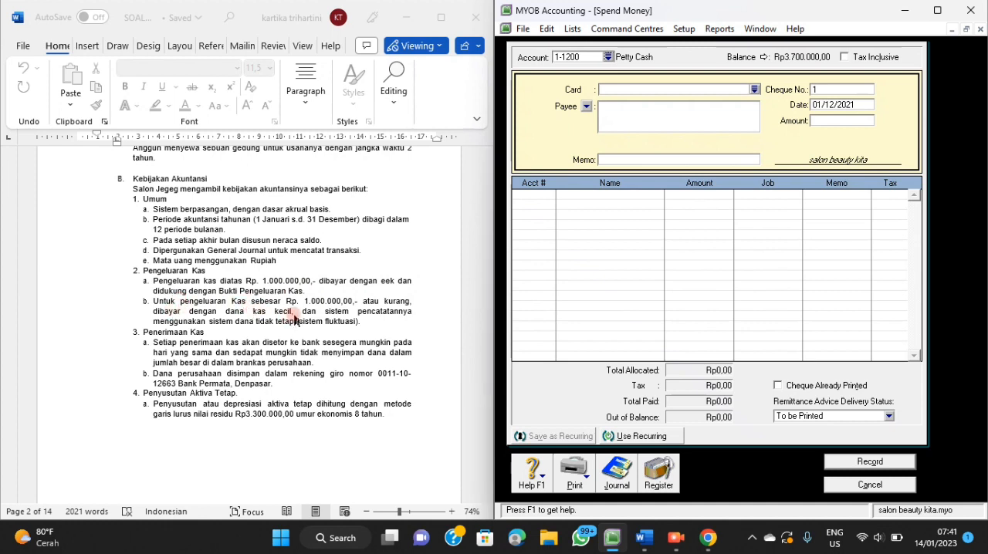
{"action": "scroll", "coordinate": [402, 315], "scroll_direction": "down", "scroll_amount": 15}
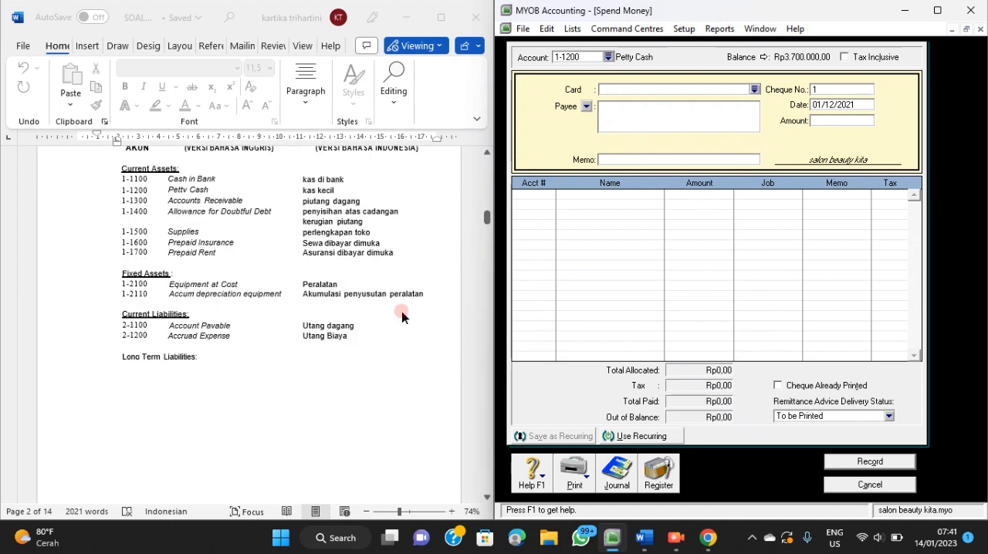
{"action": "scroll", "coordinate": [402, 315], "scroll_direction": "down", "scroll_amount": 15}
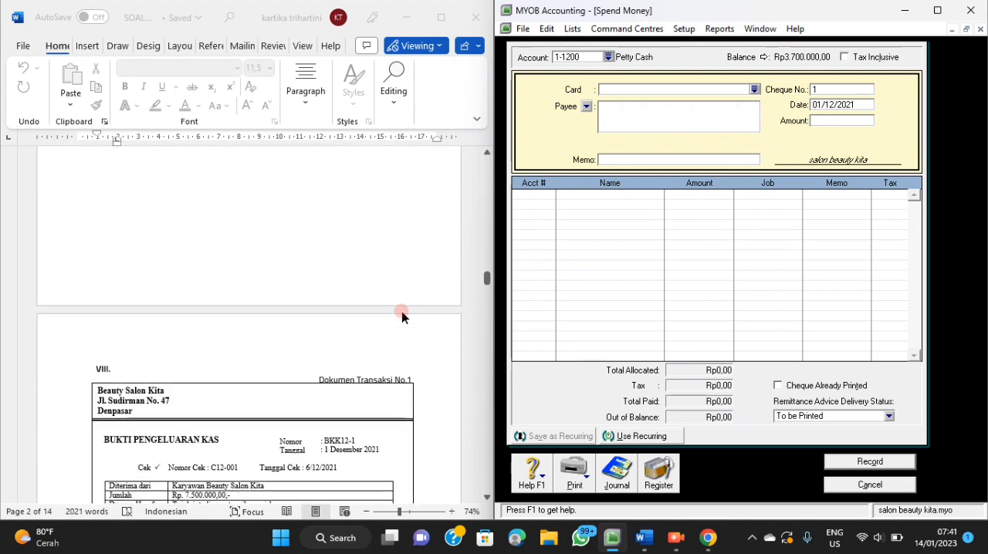
{"action": "scroll", "coordinate": [402, 311], "scroll_direction": "down", "scroll_amount": 1}
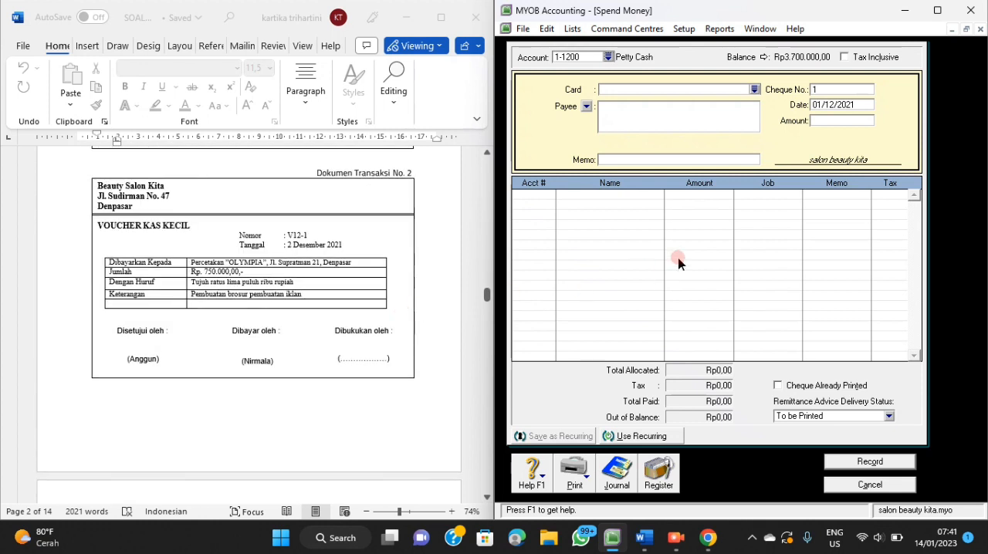
Set the cheque number to V12-1 and the payment date to 2/12/2021.
{"action": "left_click", "coordinate": [839, 92]}
{"action": "key", "text": "BackSpace"}
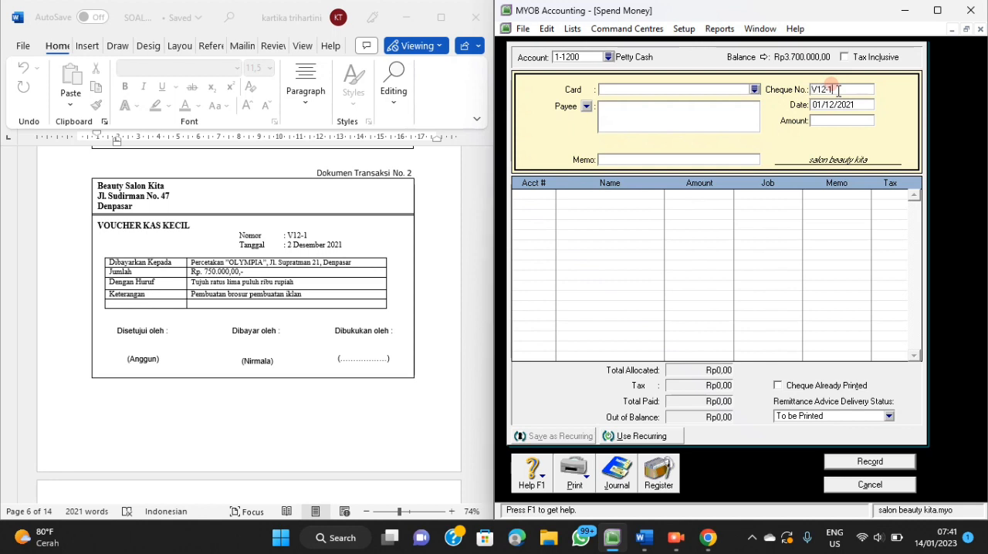
{"action": "key", "text": "Tab"}
{"action": "type", "text": "2/"}
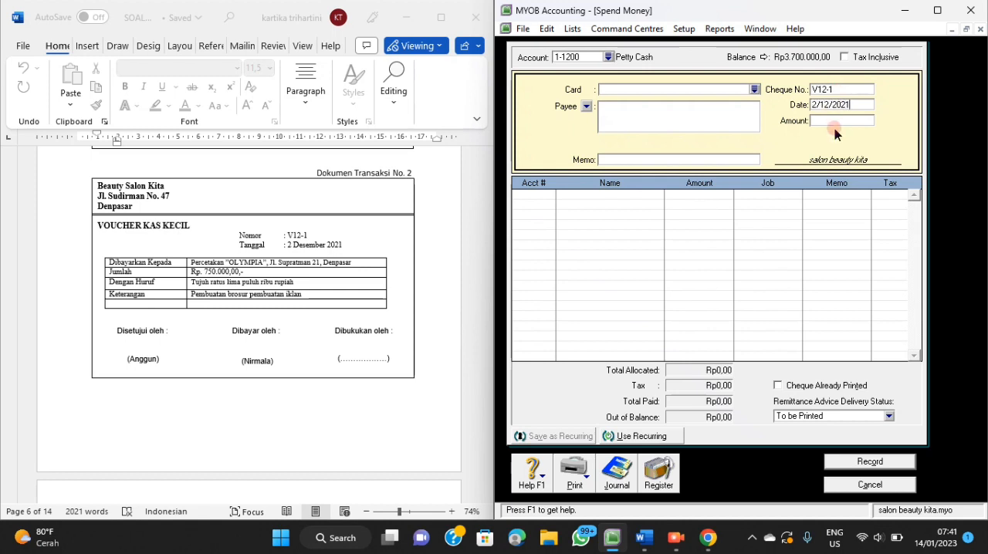
Set the payment amount to Rp750.000 and the payee to "Percetakan OLYMPIA".
{"action": "left_click", "coordinate": [832, 123]}
{"action": "type", "text": "750.000"}
{"action": "key", "text": "Tab"}
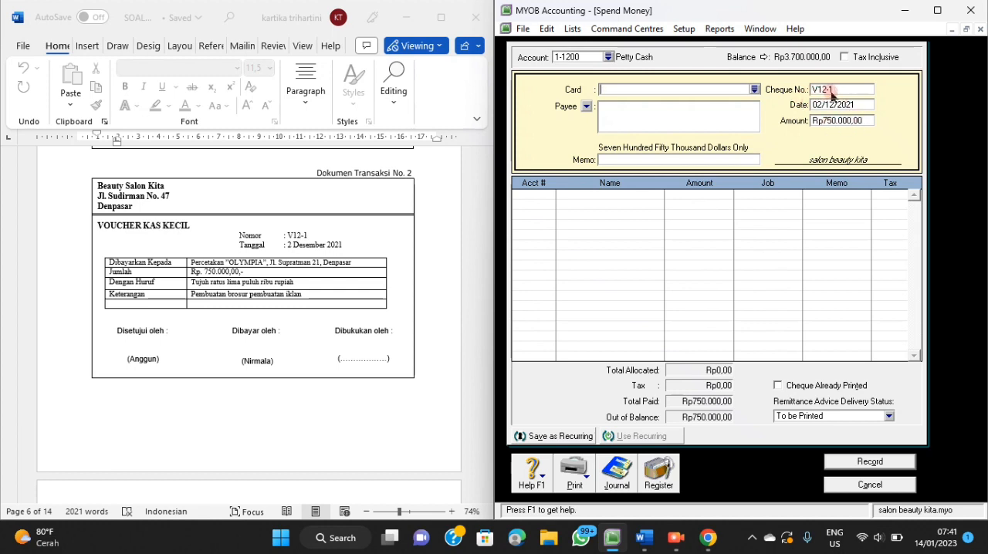
{"action": "left_click", "coordinate": [818, 123]}
{"action": "left_click", "coordinate": [607, 112]}
{"action": "left_click", "coordinate": [582, 306]}
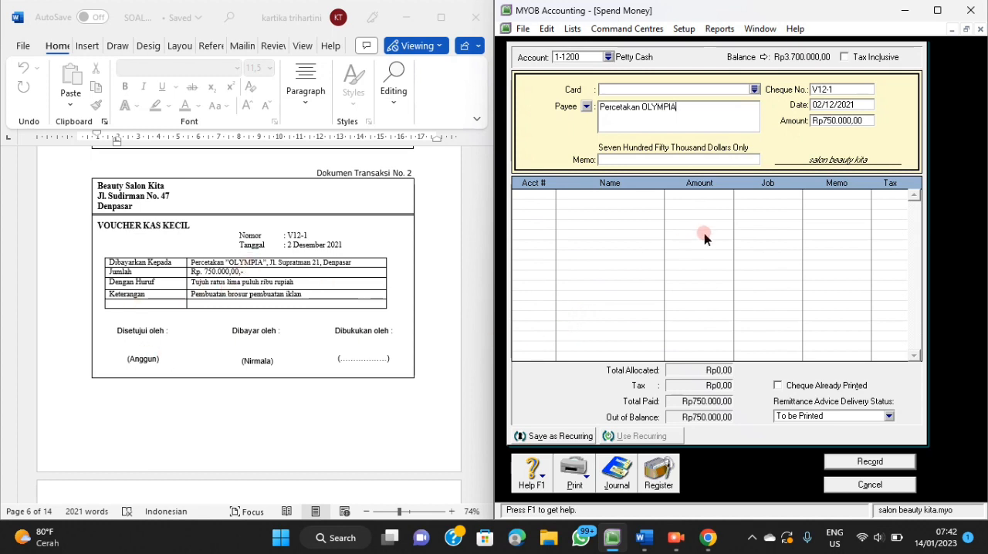
Enter the memo "Pembuatan Brosur Iklan" and allocate the full payment to account 6-1000 Advertising Expense.
{"action": "left_click", "coordinate": [690, 160]}
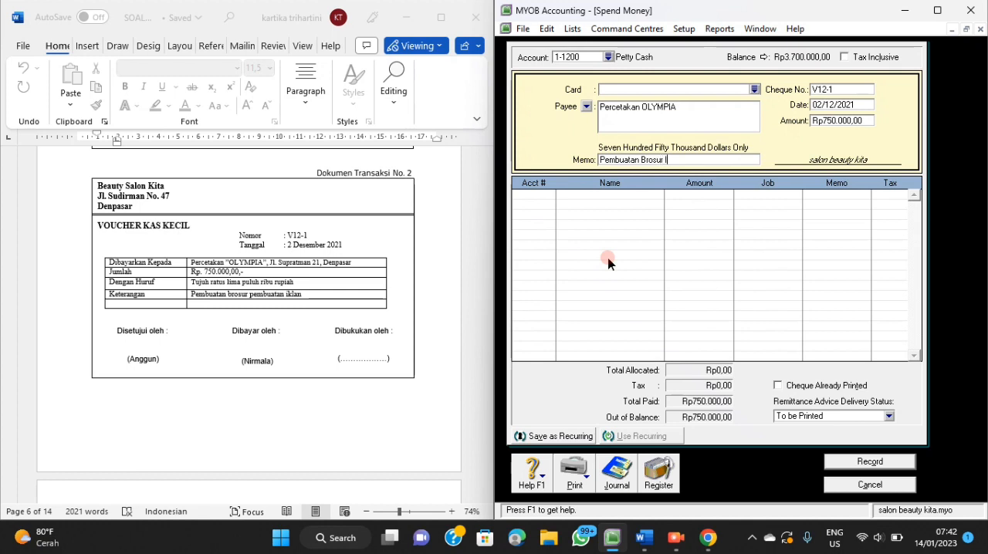
{"action": "left_click", "coordinate": [539, 202]}
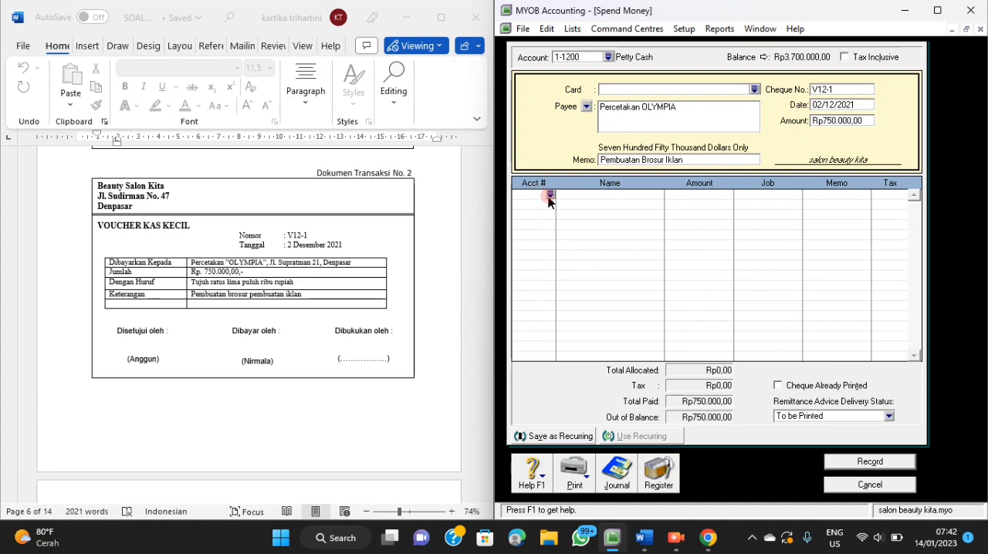
{"action": "left_click", "coordinate": [550, 195]}
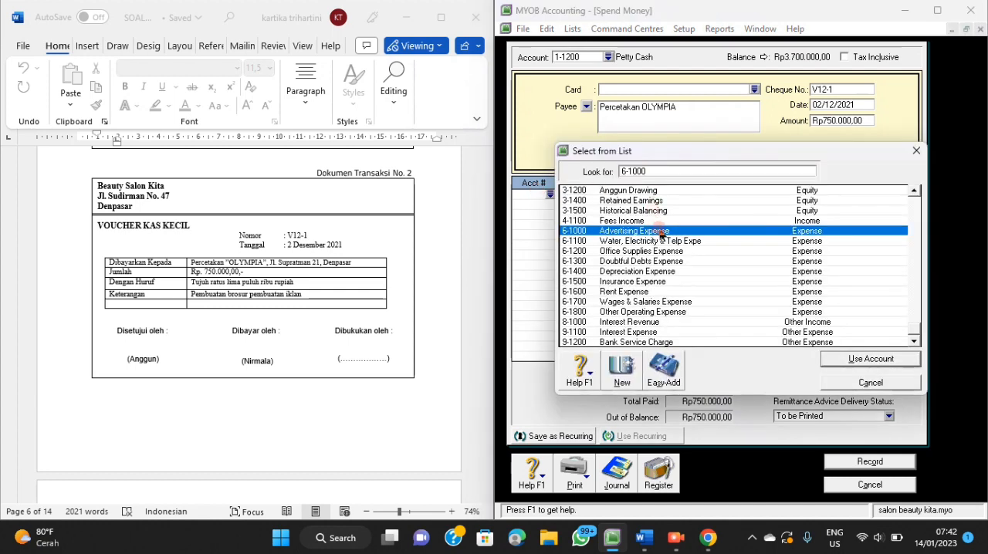
{"action": "left_click", "coordinate": [840, 364]}
{"action": "left_click", "coordinate": [662, 210]}
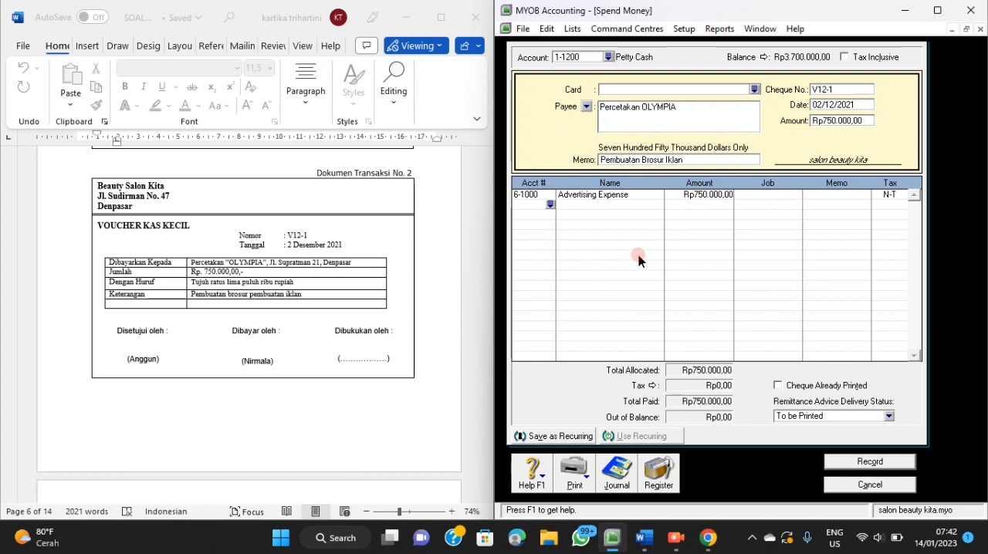
Check the journal recap of the brochure payment and record the transaction.
{"action": "key", "text": "ctrl+r"}
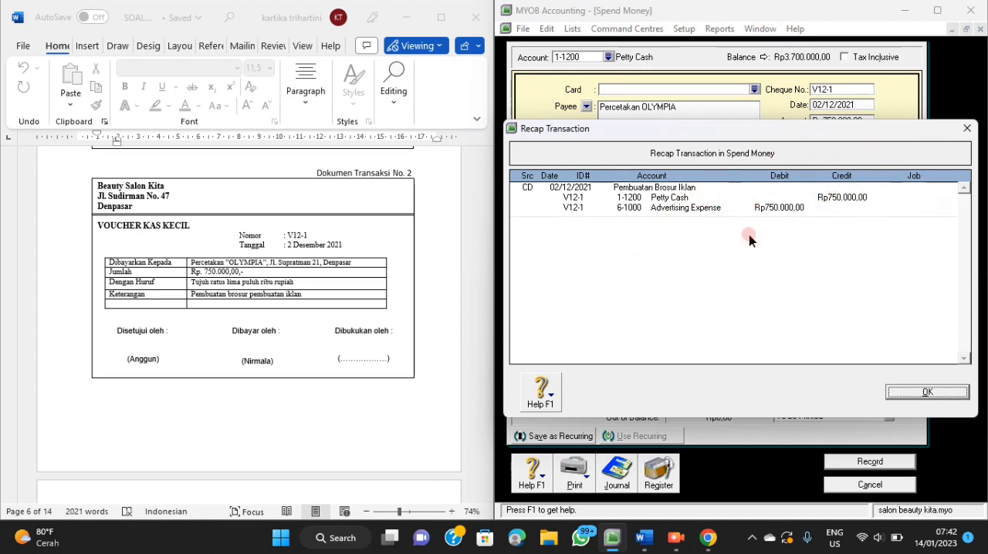
{"action": "left_click", "coordinate": [923, 392]}
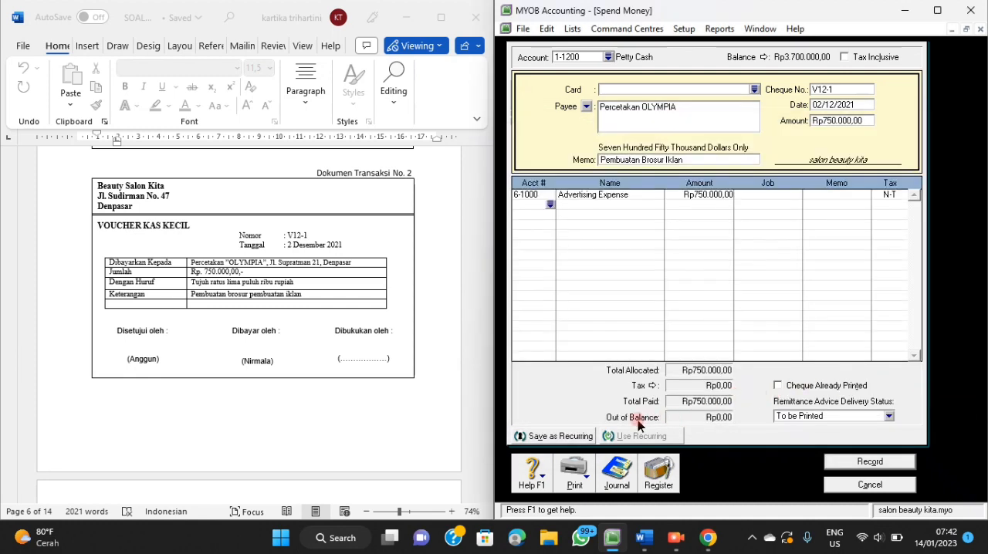
{"action": "left_click", "coordinate": [850, 462]}
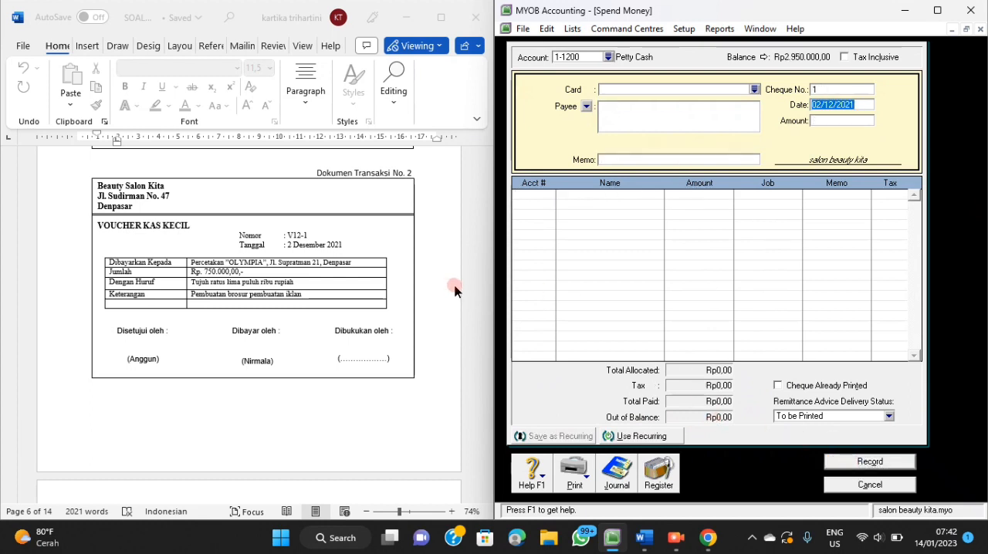
Bring up transaction document 3, close Spend Money and open Receive Payments for the customer receipt.
{"action": "scroll", "coordinate": [419, 295], "scroll_direction": "down", "scroll_amount": 5}
{"action": "scroll", "coordinate": [419, 299], "scroll_direction": "down", "scroll_amount": 1}
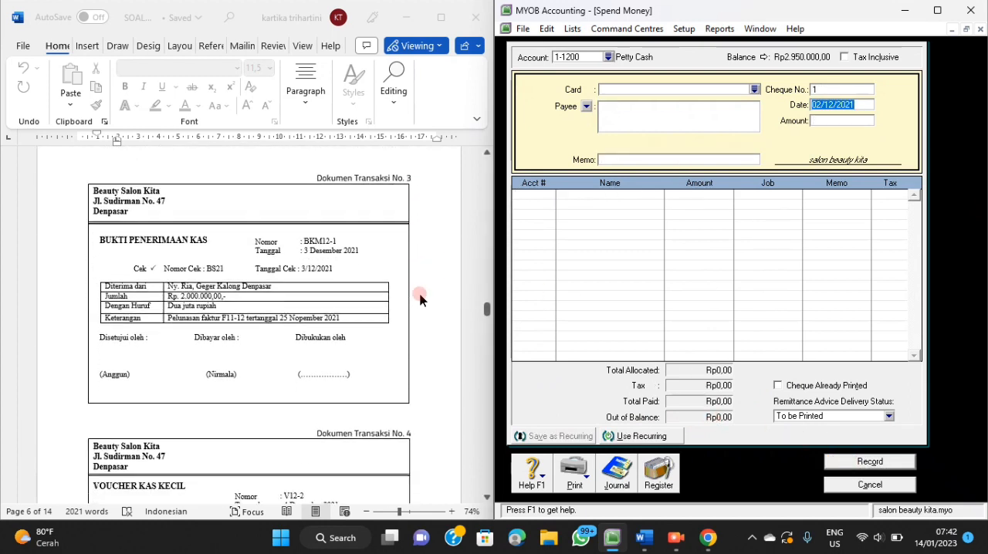
{"action": "scroll", "coordinate": [419, 300], "scroll_direction": "down", "scroll_amount": 1}
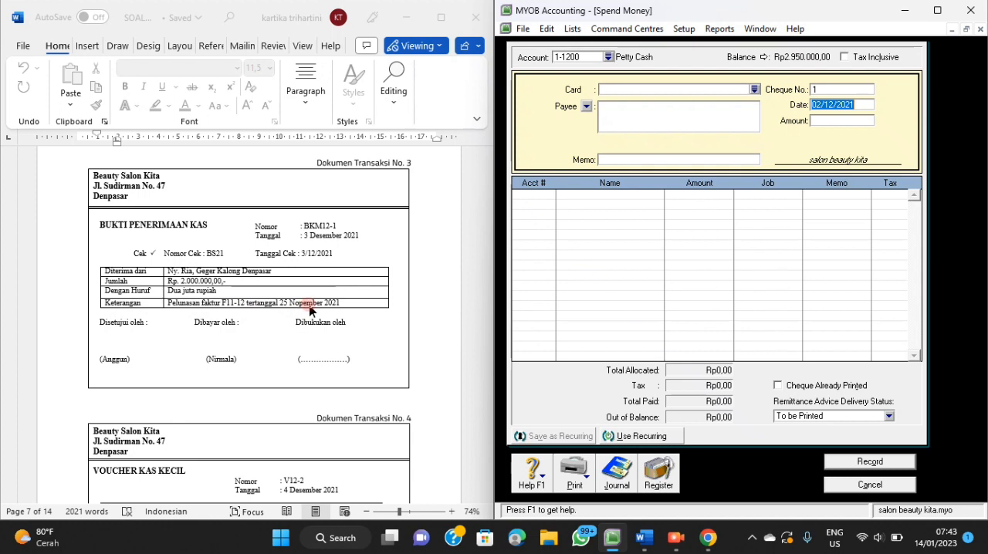
{"action": "left_click", "coordinate": [847, 487]}
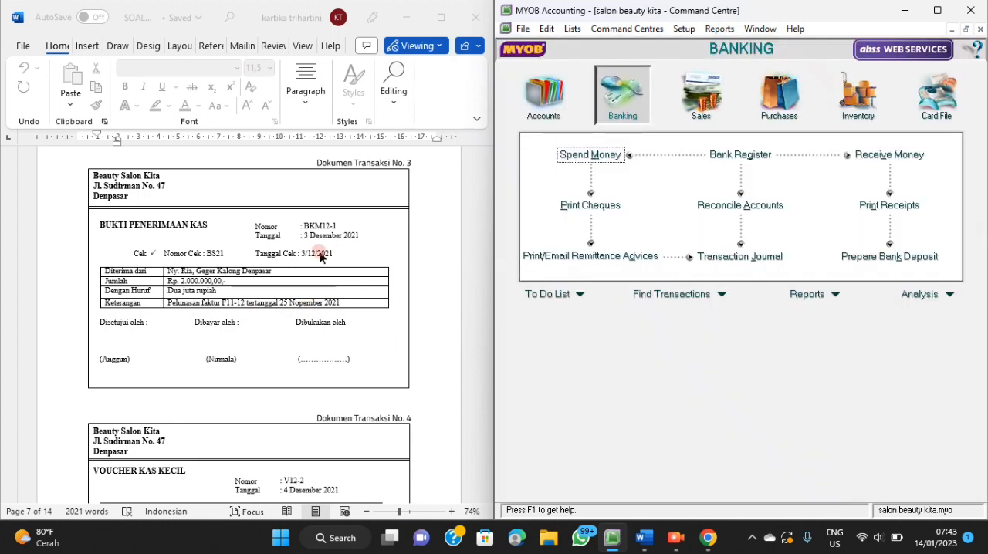
{"action": "left_click", "coordinate": [714, 115]}
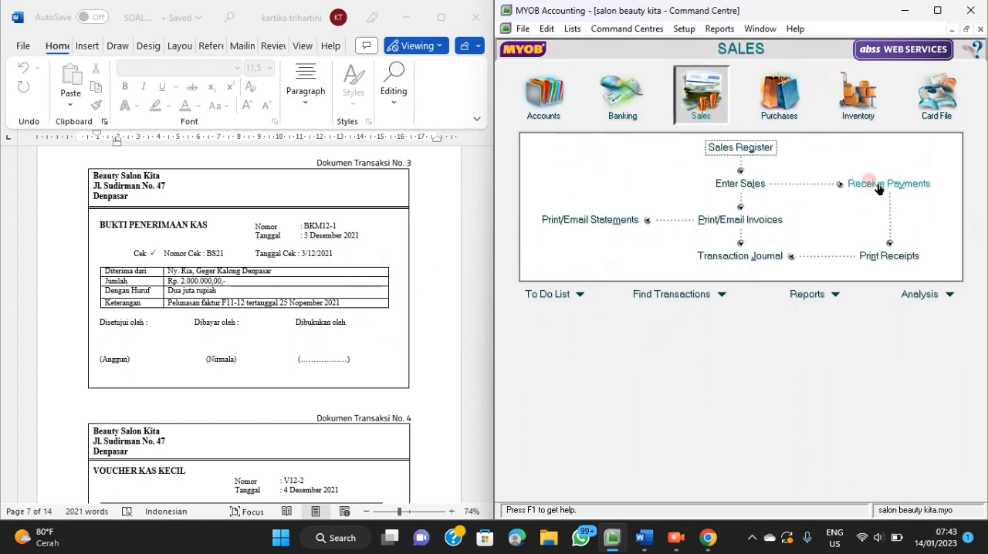
{"action": "left_click", "coordinate": [877, 187]}
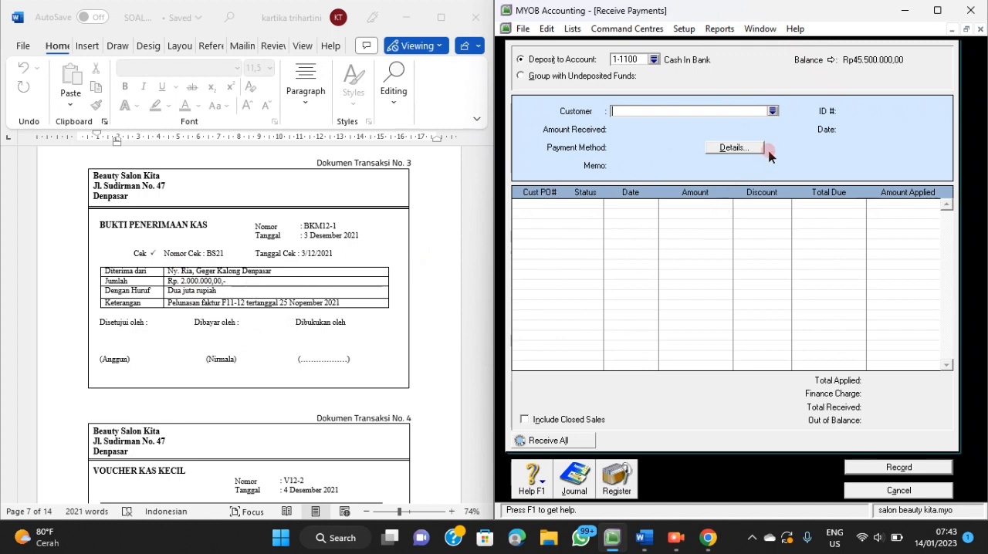
Select customer C001 for the receipt and set its ID to BKM12-1 and its date to 3/12/2021.
{"action": "left_click", "coordinate": [772, 112]}
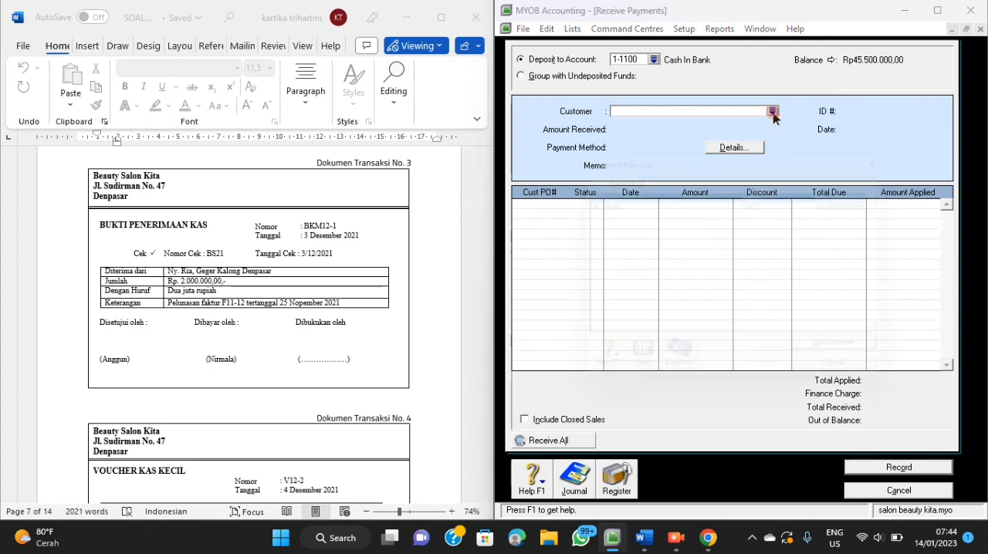
{"action": "left_click", "coordinate": [852, 360]}
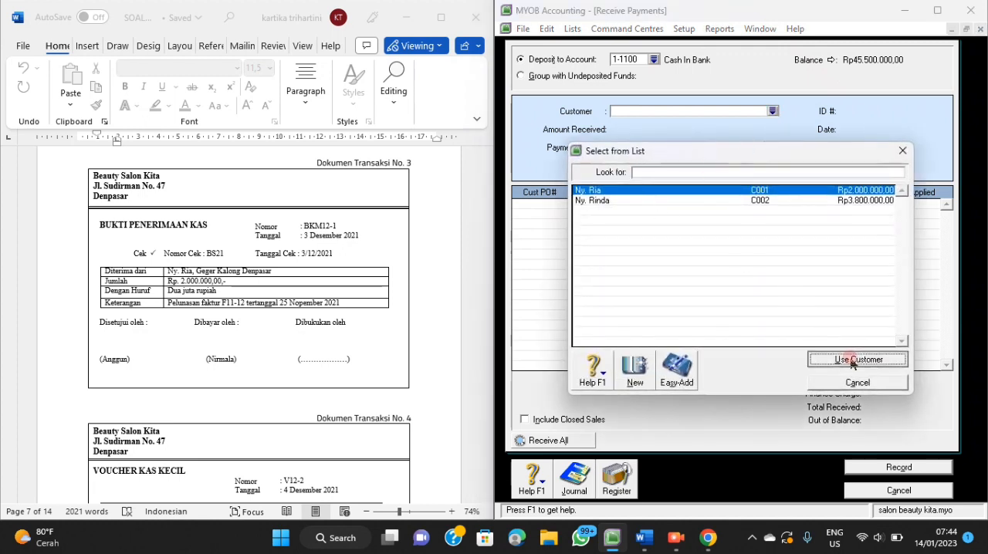
{"action": "left_click", "coordinate": [891, 109]}
{"action": "key", "text": "BackSpace"}
{"action": "type", "text": "BK"}
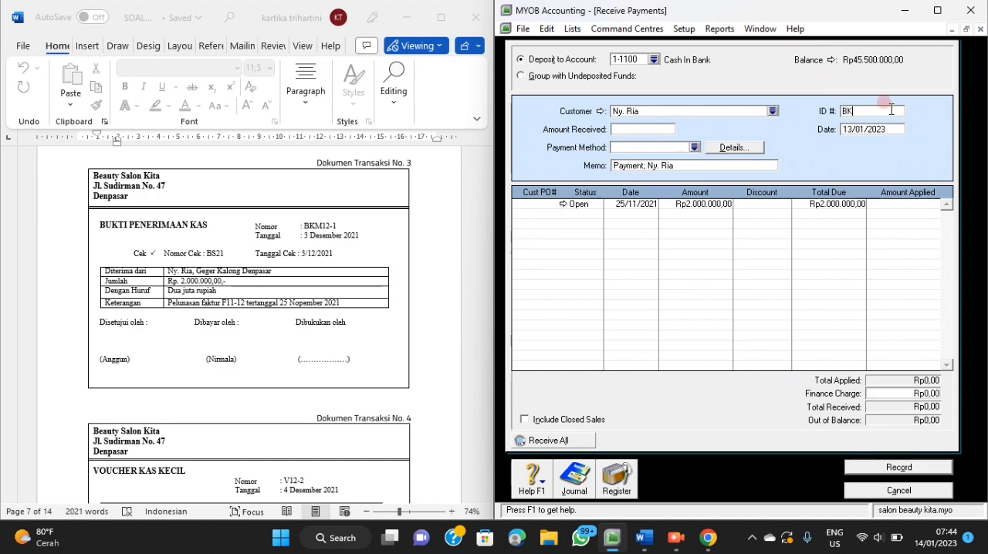
{"action": "type", "text": "M12-1"}
{"action": "left_click", "coordinate": [885, 131]}
{"action": "type", "text": "3/1"}
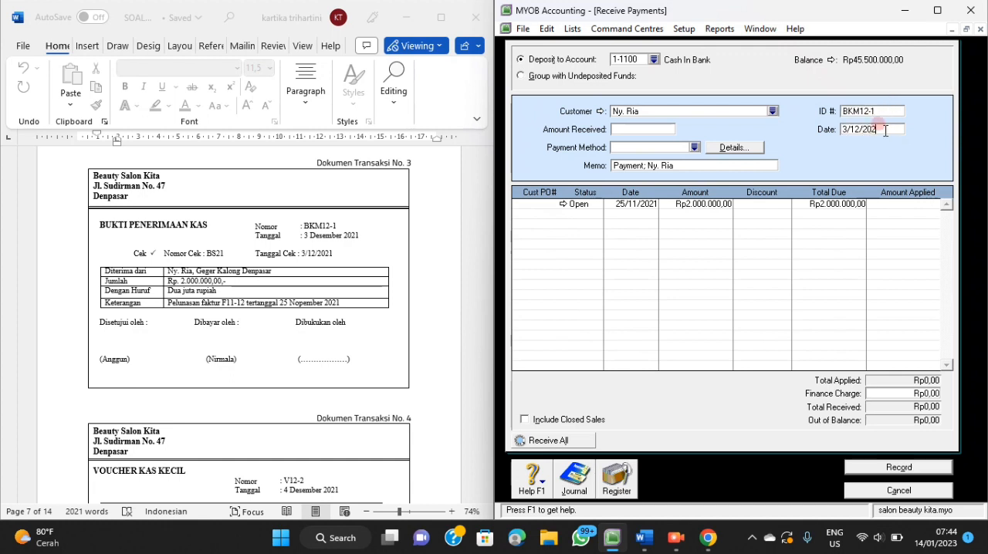
Set the amount received to Rp2.000.000 and the payment method to Cheque.
{"action": "left_click", "coordinate": [650, 127]}
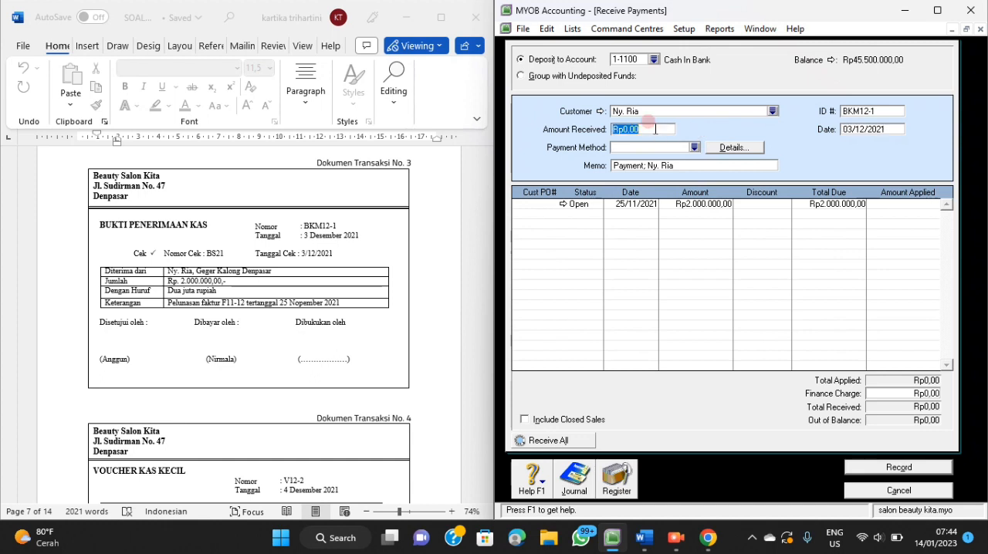
{"action": "type", "text": "2000000.00"}
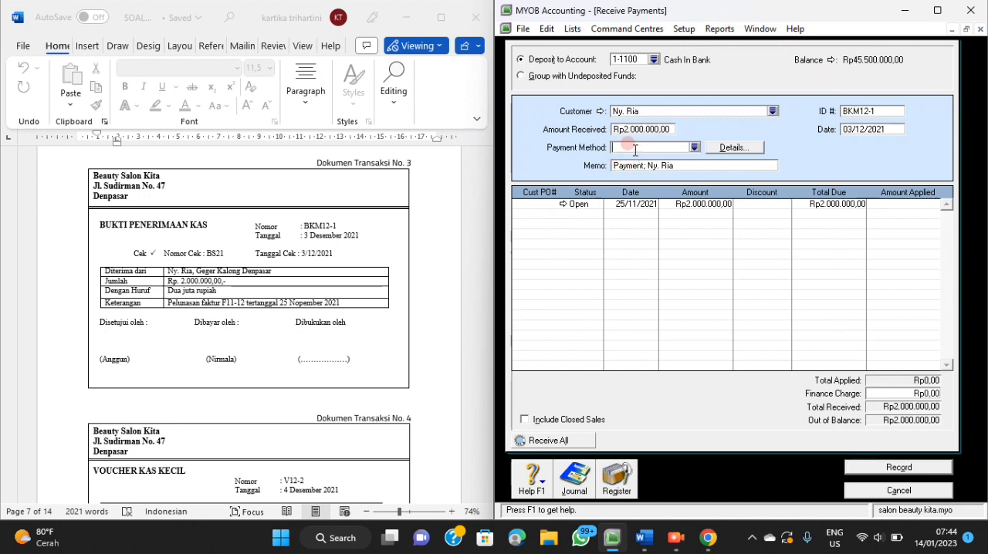
{"action": "left_click", "coordinate": [695, 147]}
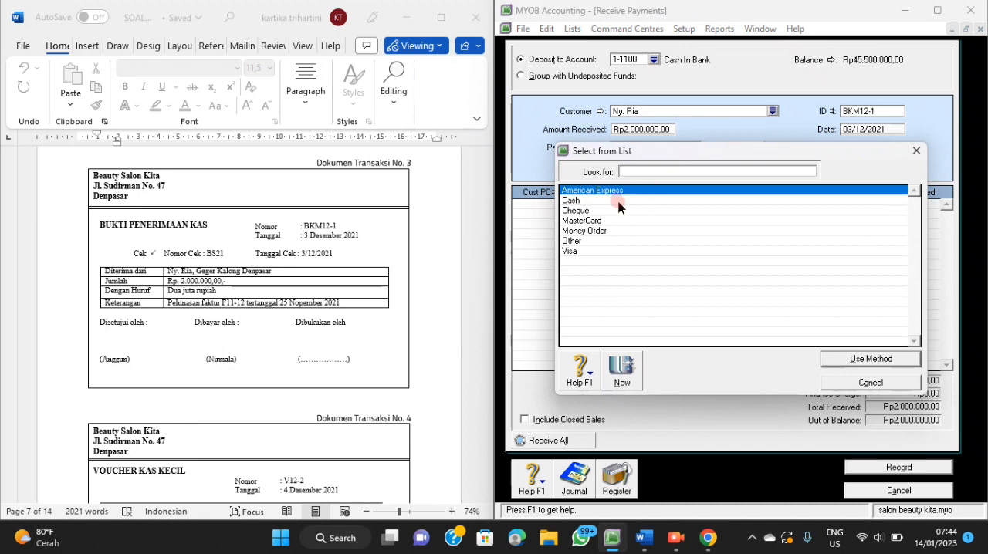
{"action": "left_click", "coordinate": [612, 212]}
{"action": "left_click", "coordinate": [828, 360]}
Replace the receipt's memo with "Pelunasan Faktur F11-12 Tanggal 25 November 2021".
{"action": "left_click", "coordinate": [686, 165]}
{"action": "key", "text": "BackSpace"}
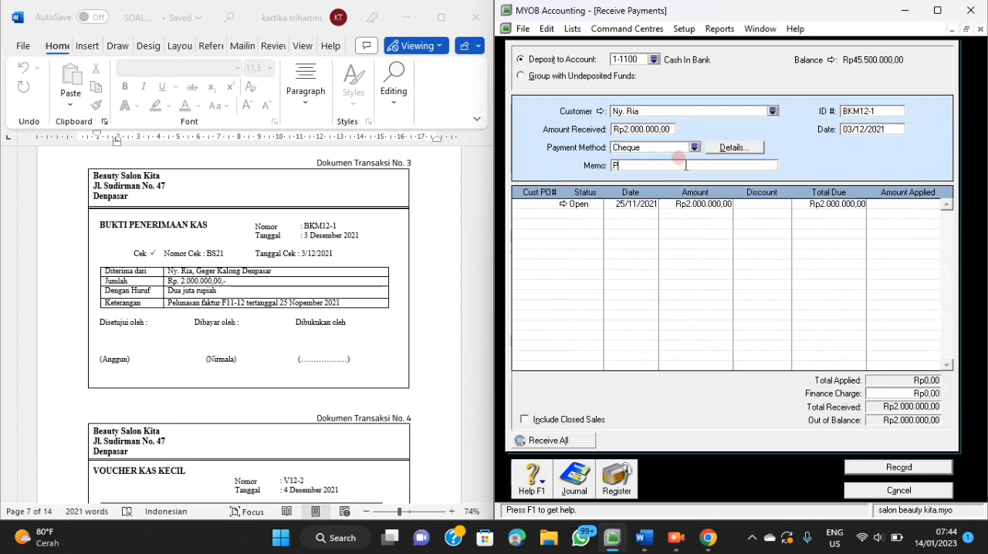
{"action": "type", "text": "Pelunasan Faktur F1-12 Tanggal 25"}
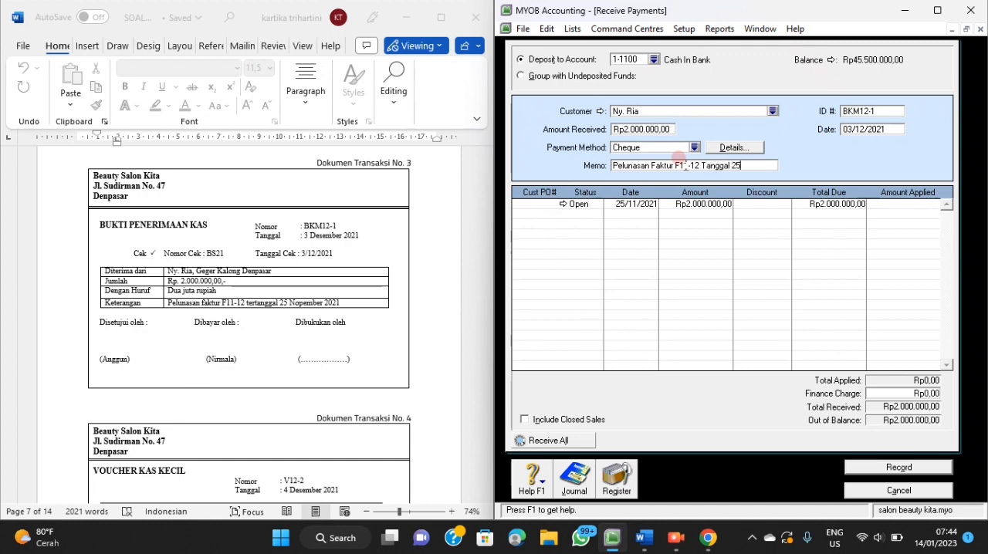
{"action": "type", "text": " November 2021"}
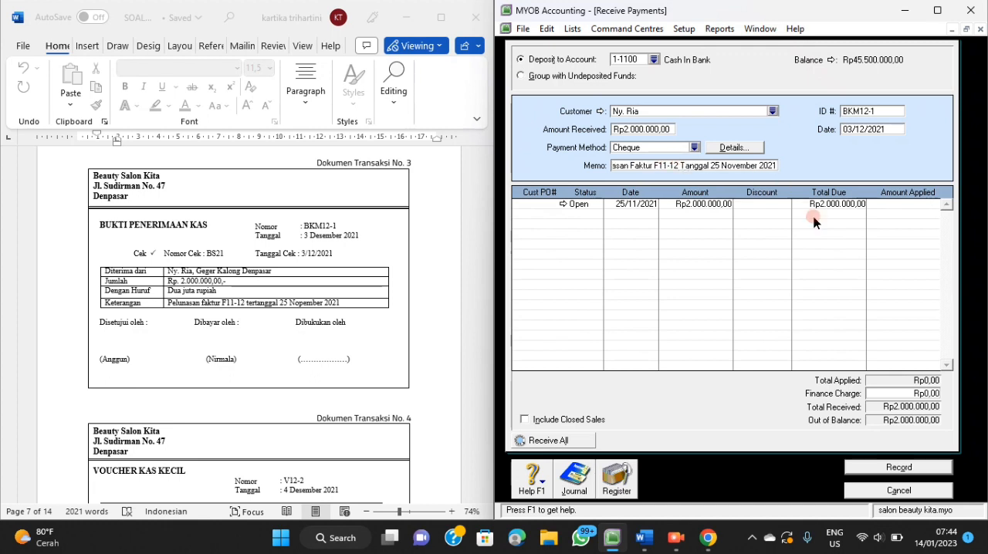
Apply Rp2.000.000 of the receipt to the open invoice dated 25/11/2021.
{"action": "left_click", "coordinate": [897, 205]}
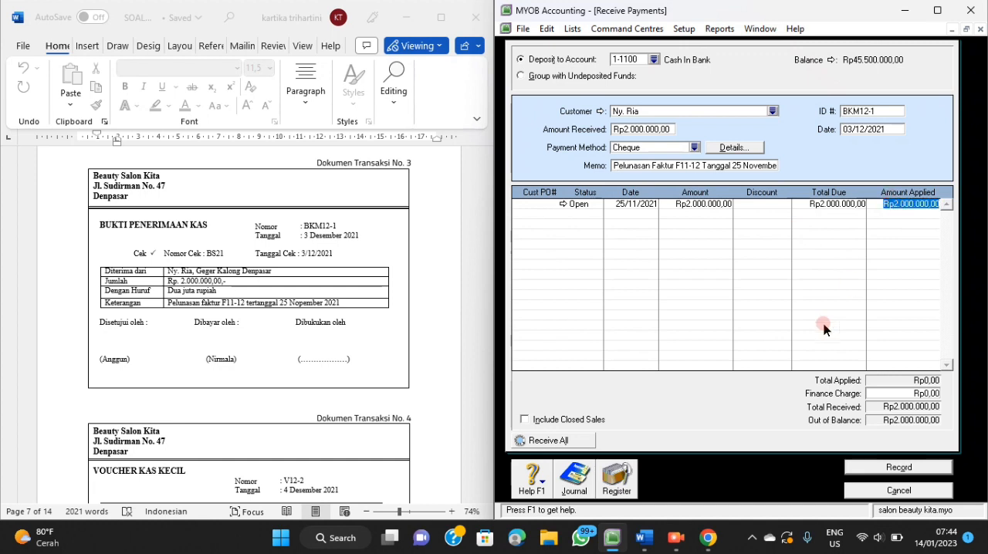
{"action": "key", "text": "Tab"}
{"action": "key", "text": "Tab"}
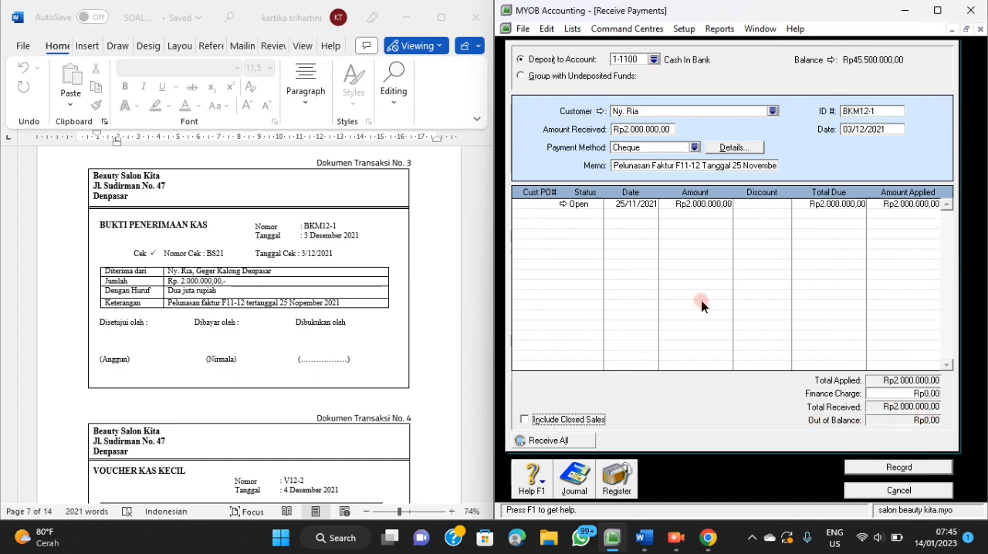
Check the journal recap of the customer receipt and record the transaction.
{"action": "key", "text": "ctrl+r"}
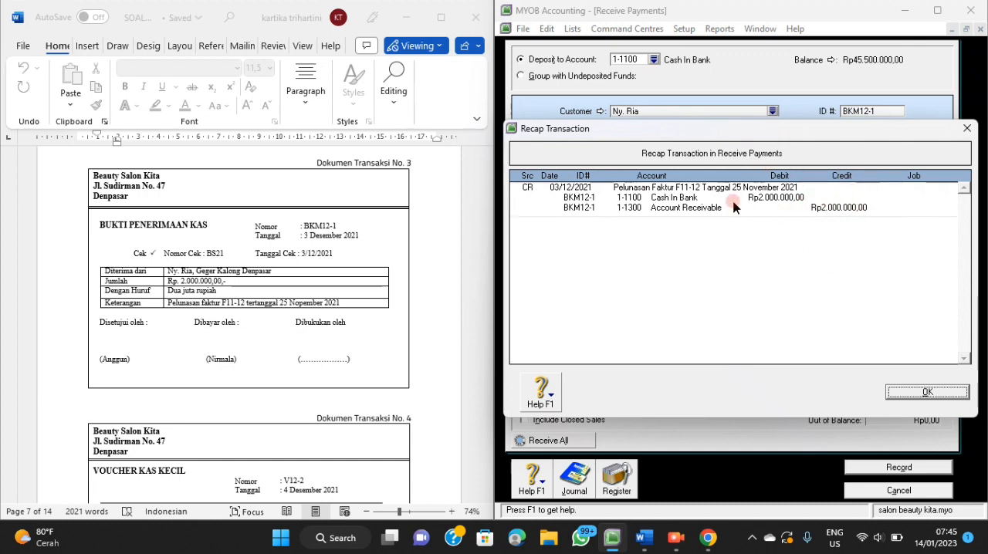
{"action": "left_click", "coordinate": [918, 392]}
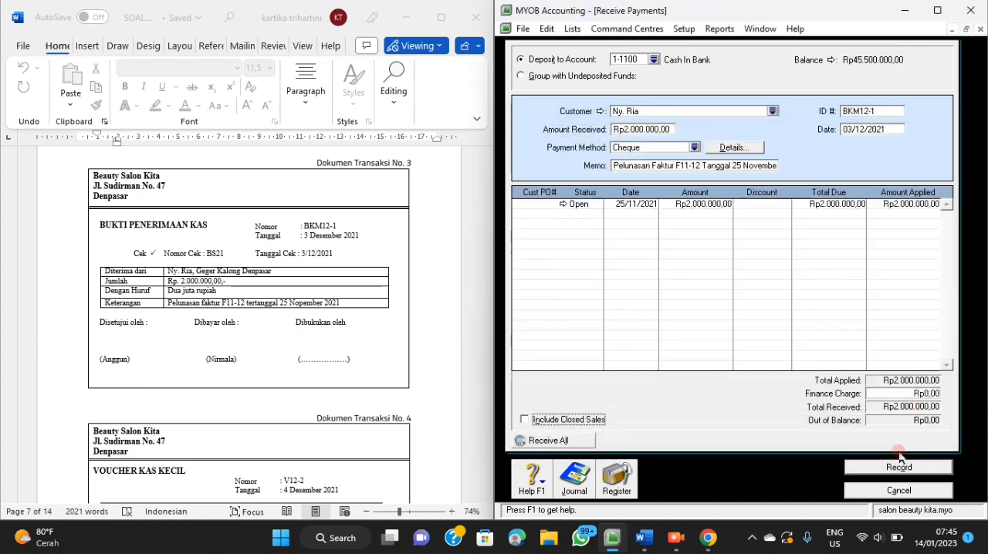
{"action": "left_click", "coordinate": [898, 468]}
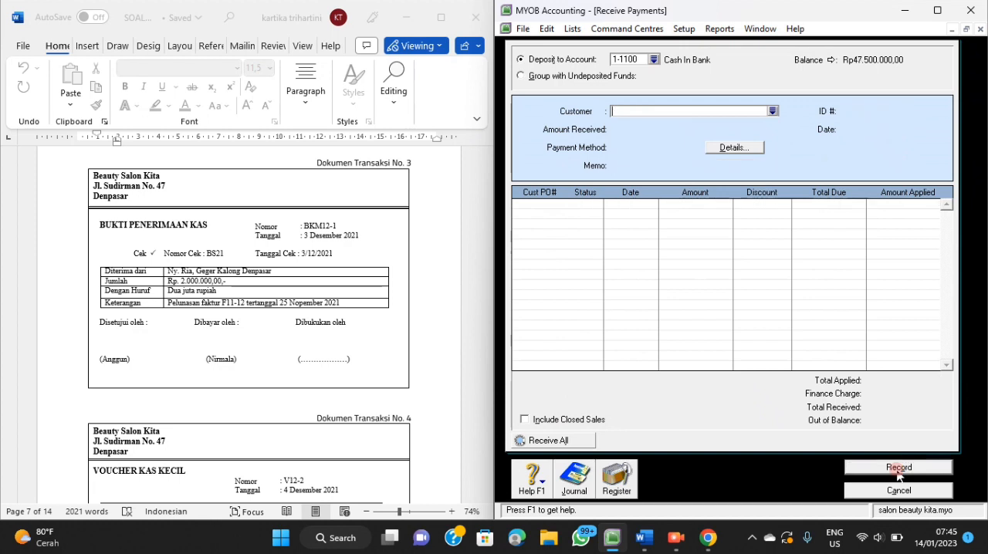
Bring up transaction document 4, close Receive Payments and open Spend Money with Petty Cash (1-1200) as the paying account.
{"action": "scroll", "coordinate": [369, 393], "scroll_direction": "down", "scroll_amount": 5}
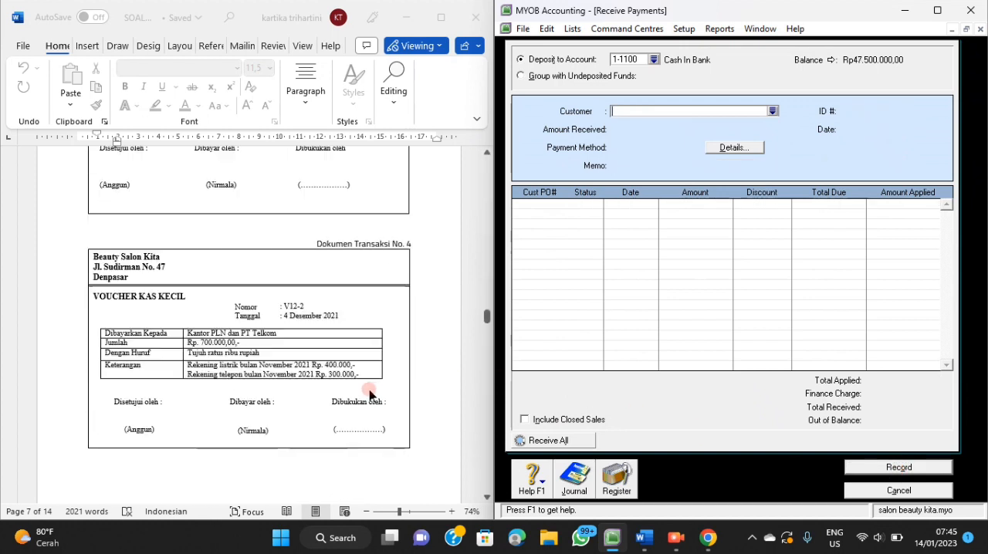
{"action": "scroll", "coordinate": [369, 394], "scroll_direction": "down", "scroll_amount": 1}
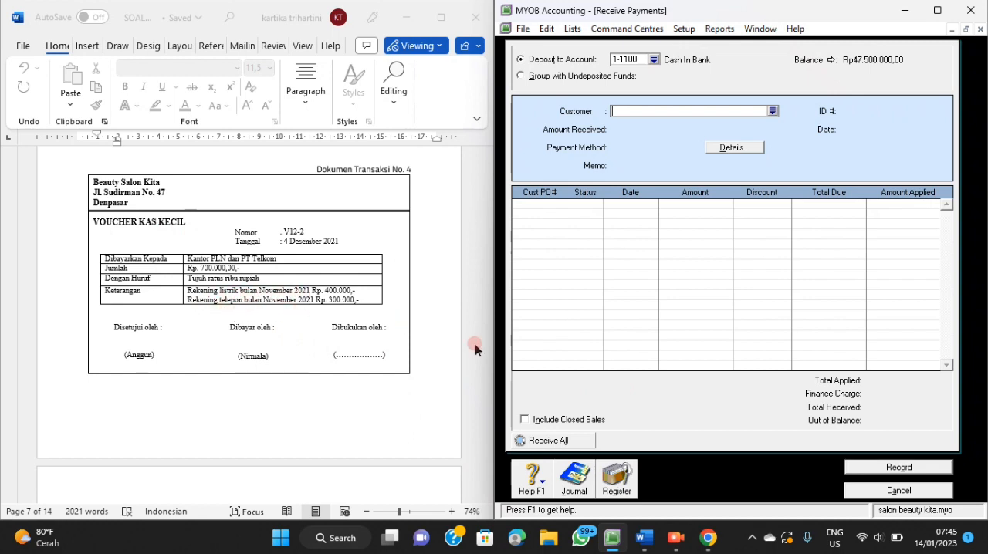
{"action": "left_click", "coordinate": [849, 493]}
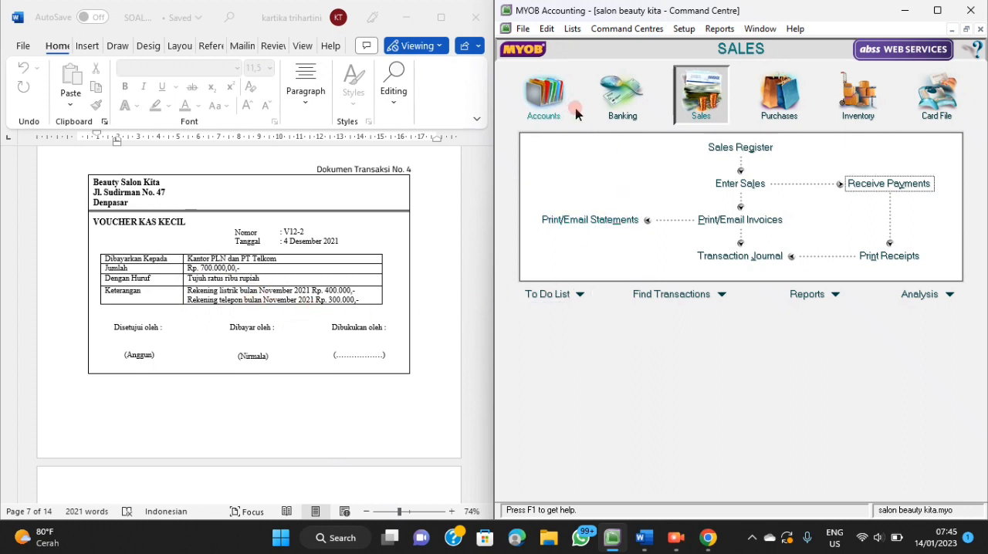
{"action": "left_click", "coordinate": [607, 123]}
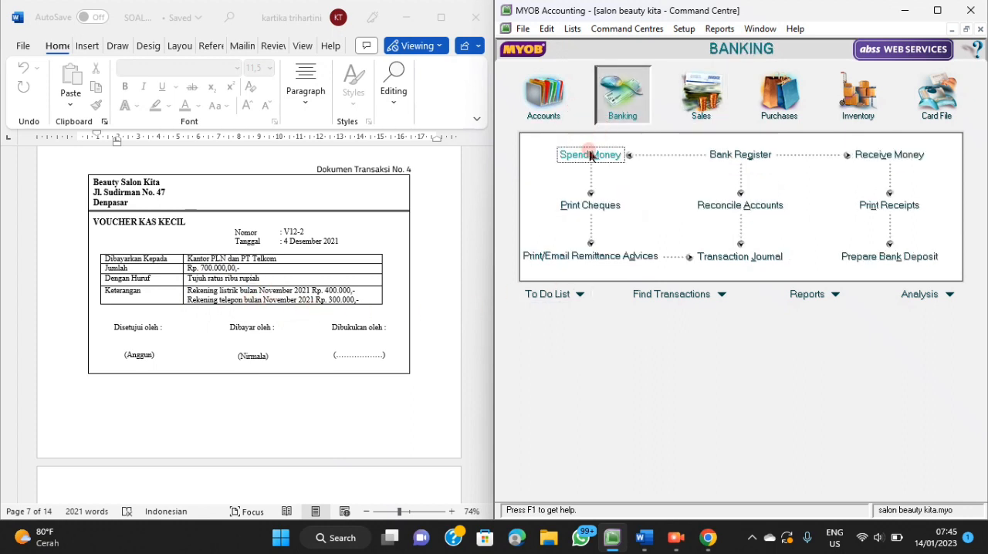
{"action": "left_click", "coordinate": [589, 158]}
{"action": "left_click", "coordinate": [609, 57]}
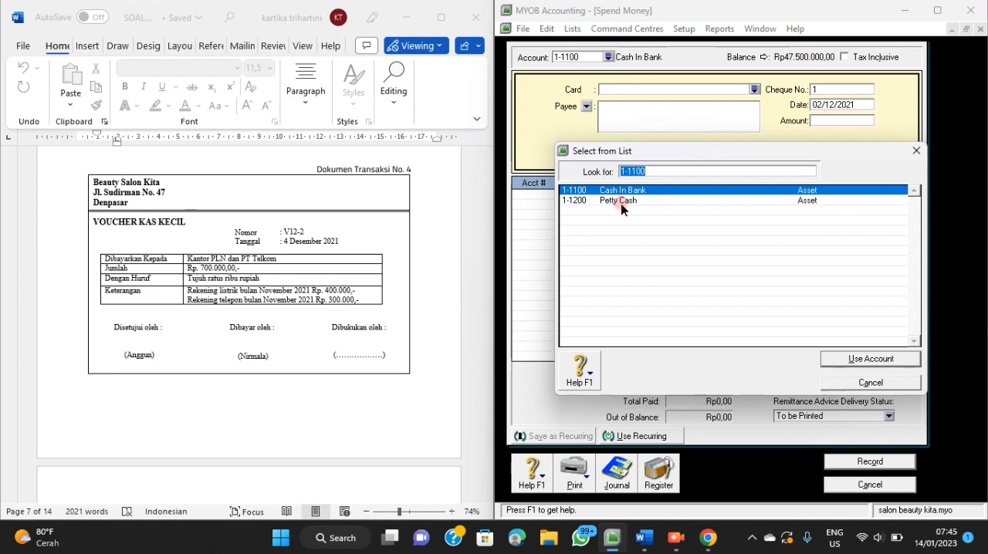
{"action": "left_click", "coordinate": [618, 201]}
{"action": "left_click", "coordinate": [837, 360]}
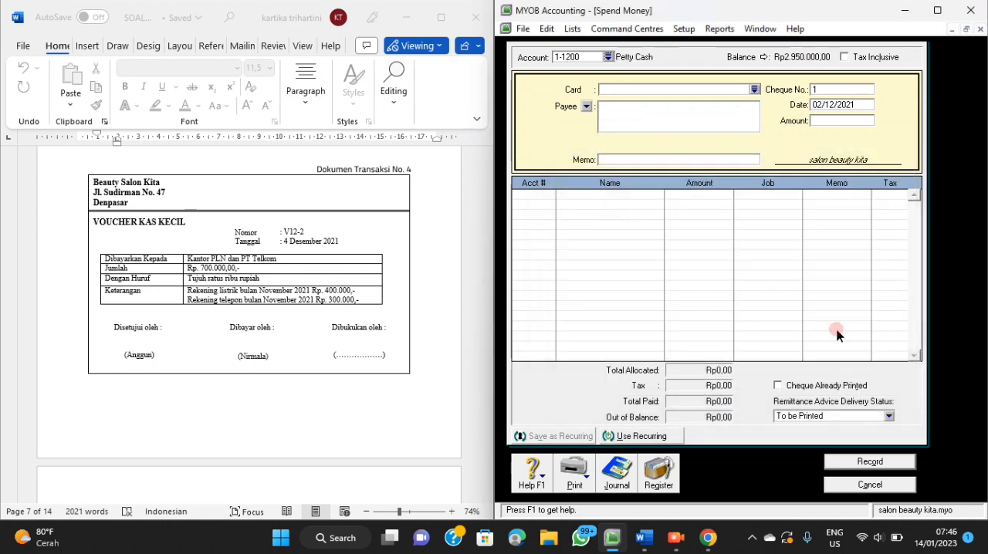
Set the petty cash payment's cheque number to V12-2 and its date to 4/12/2021.
{"action": "left_click", "coordinate": [822, 91]}
{"action": "key", "text": "BackSpace"}
{"action": "type", "text": "V12-1"}
{"action": "key", "text": "Tab"}
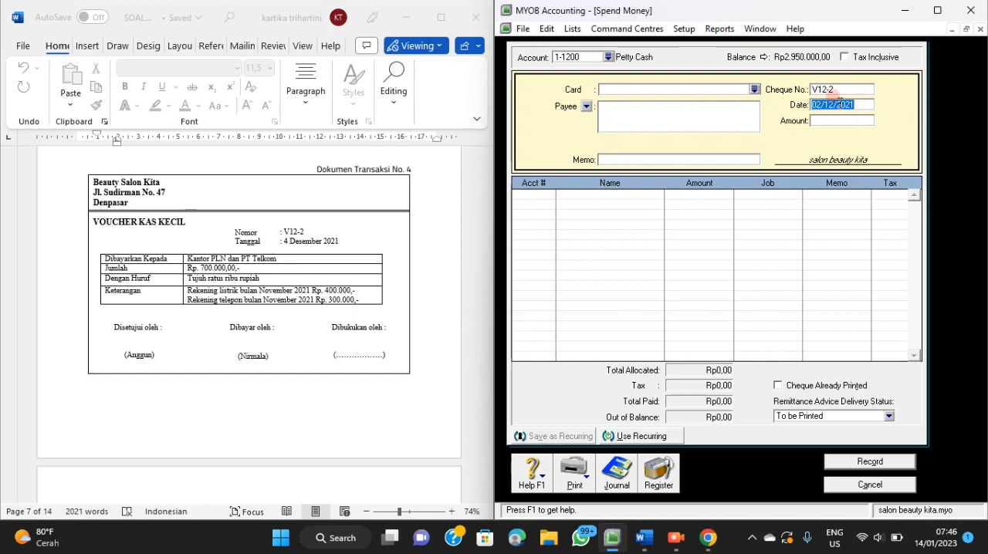
{"action": "type", "text": "4/12"}
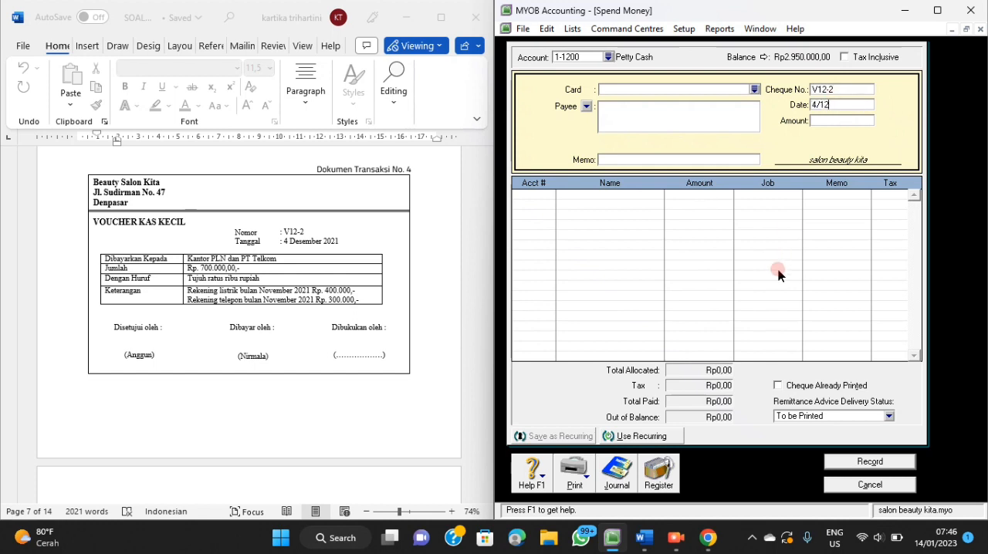
{"action": "type", "text": "/2021"}
Set the payment amount to Rp700.000 and the payee to "Kantor PLN dan PT. Telkom".
{"action": "left_click", "coordinate": [843, 121]}
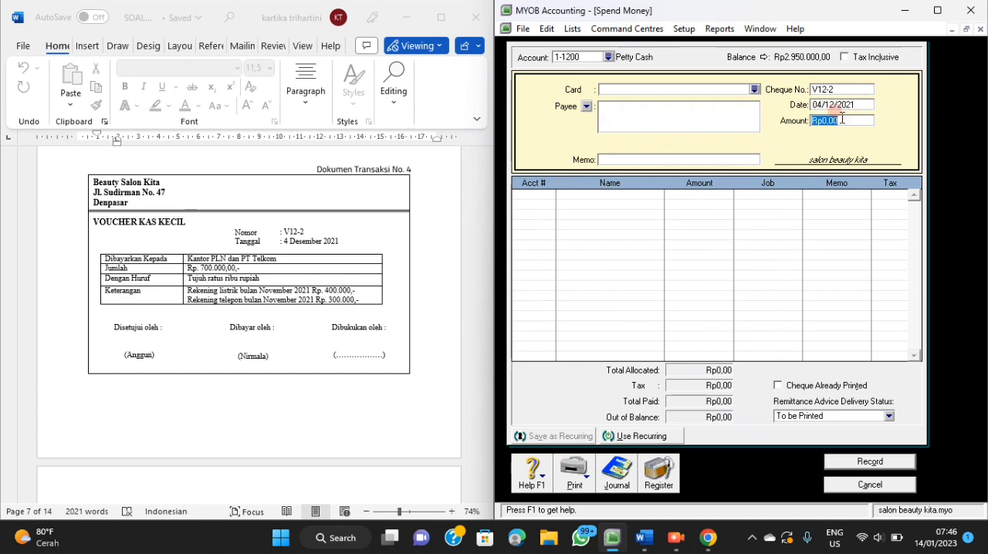
{"action": "type", "text": "700.000"}
{"action": "key", "text": "Tab"}
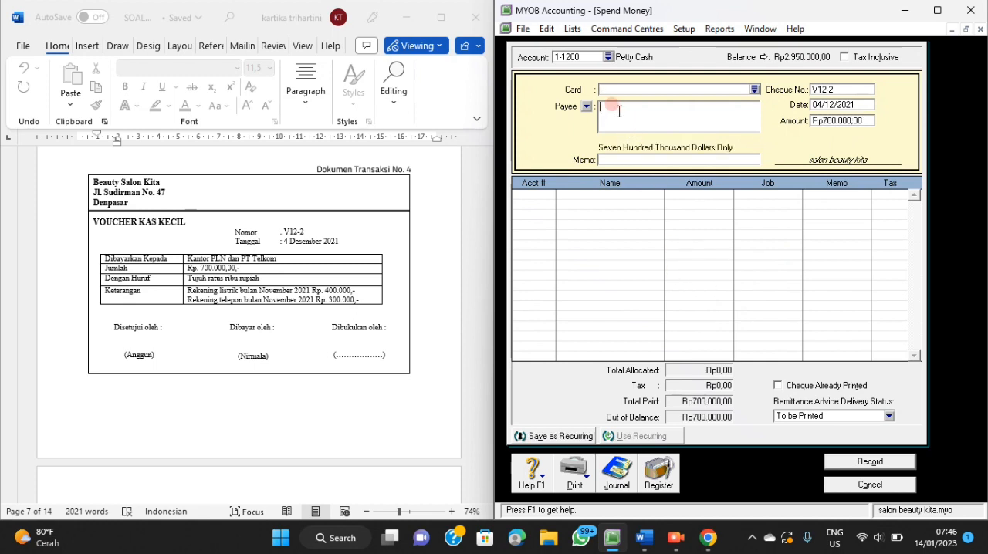
{"action": "type", "text": "Kantor PLN dan PT. Telkom"}
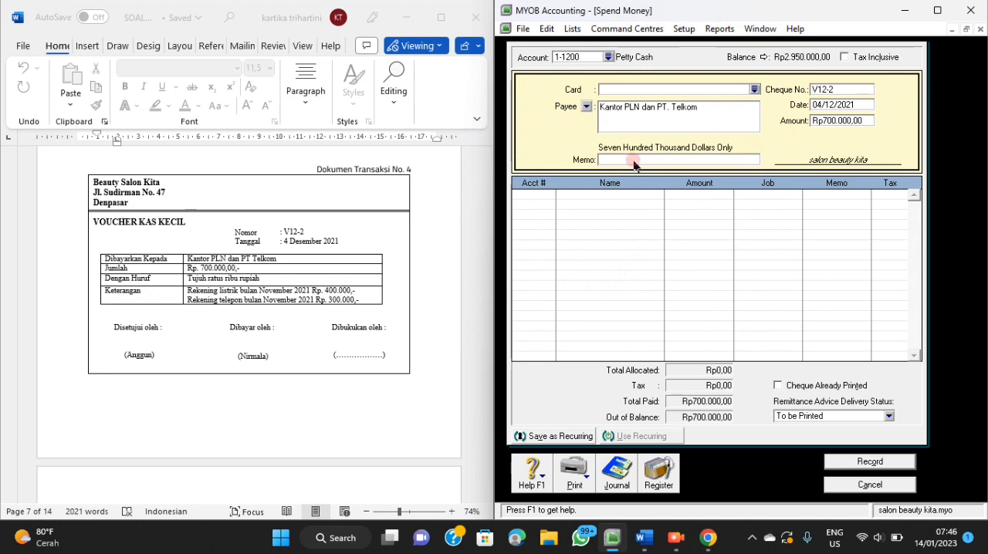
Enter the payment memo "Pembayaran Beban Telepon & Listrik Bulan November 2021".
{"action": "left_click", "coordinate": [582, 257]}
{"action": "type", "text": "Pembayaran Beban Tele"}
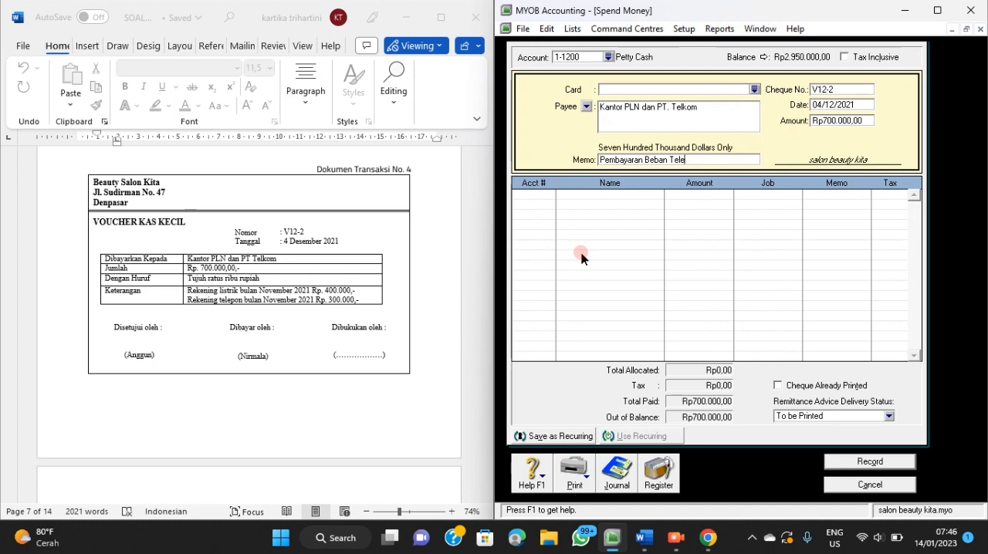
{"action": "type", "text": "pon & Listrik Bulan Nov"}
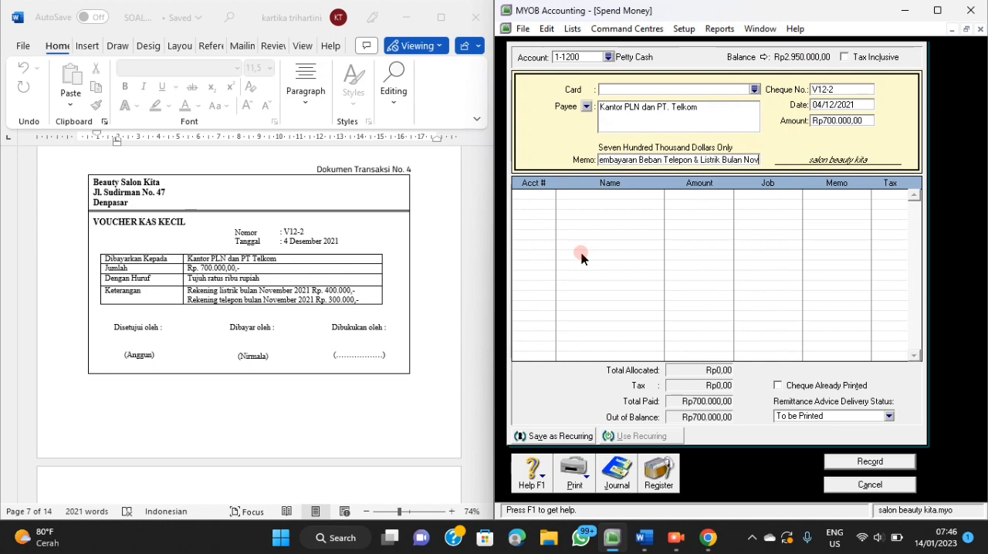
{"action": "type", "text": "ember 2021"}
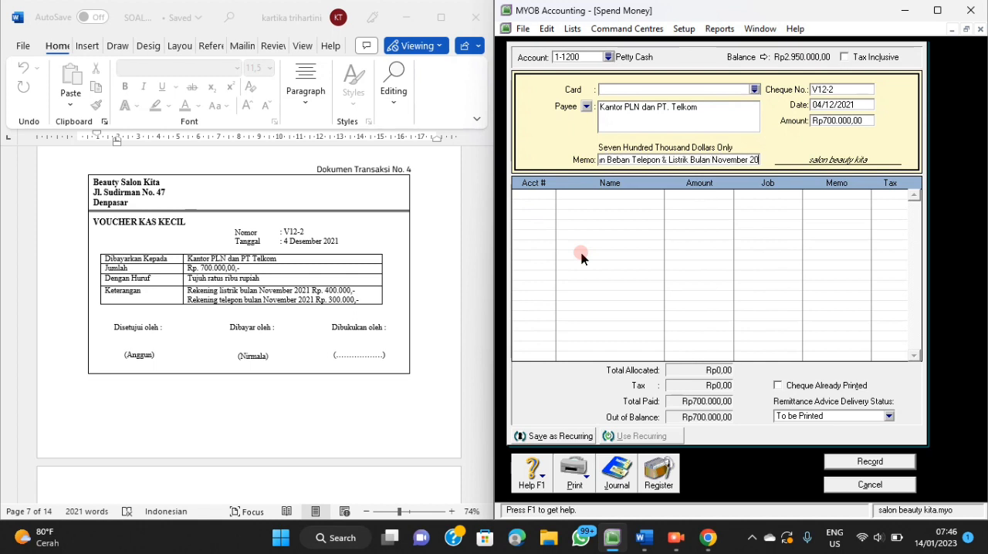
Allocate the full Rp700.000 payment to account 2-1200 Accruad Expense.
{"action": "left_click", "coordinate": [536, 194]}
{"action": "left_click", "coordinate": [550, 196]}
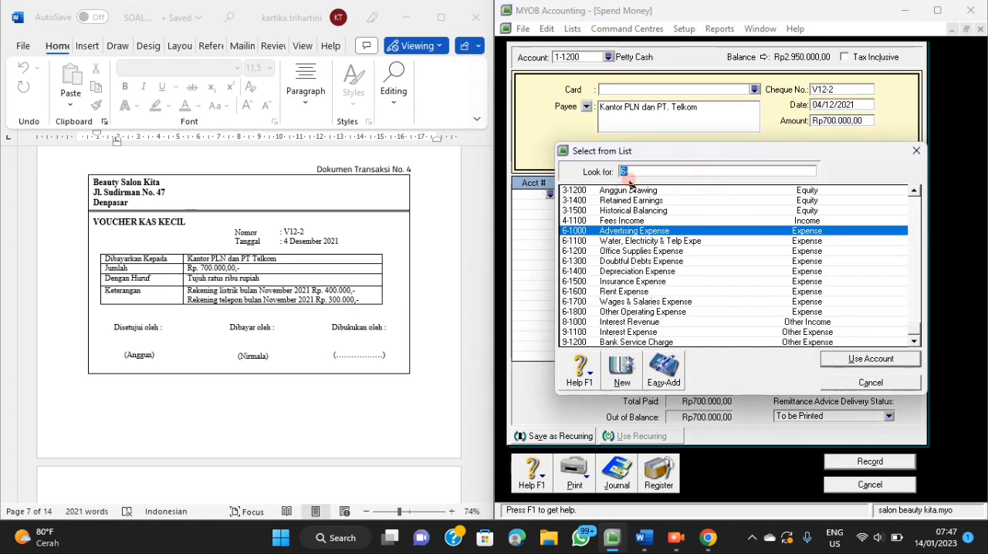
{"action": "type", "text": "2-1200"}
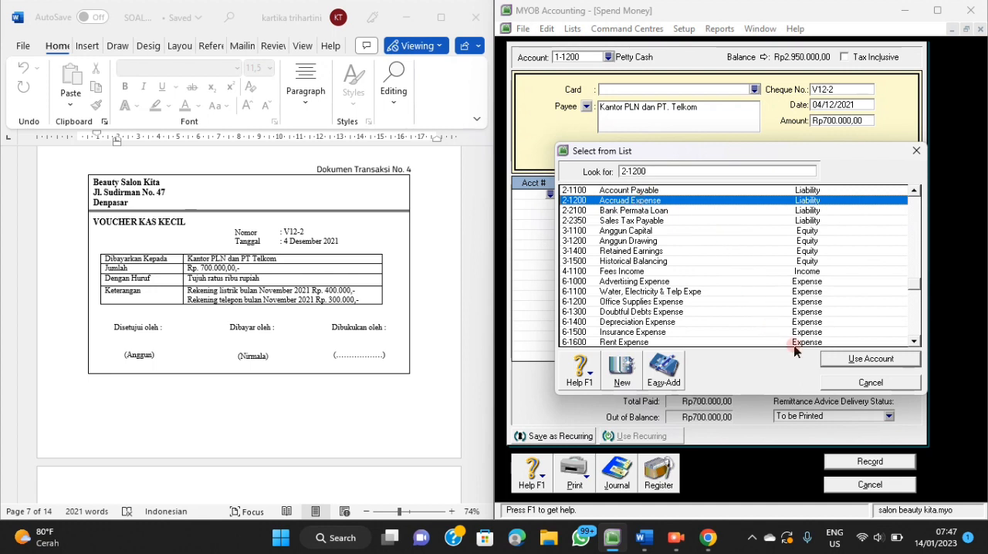
{"action": "left_click", "coordinate": [846, 361]}
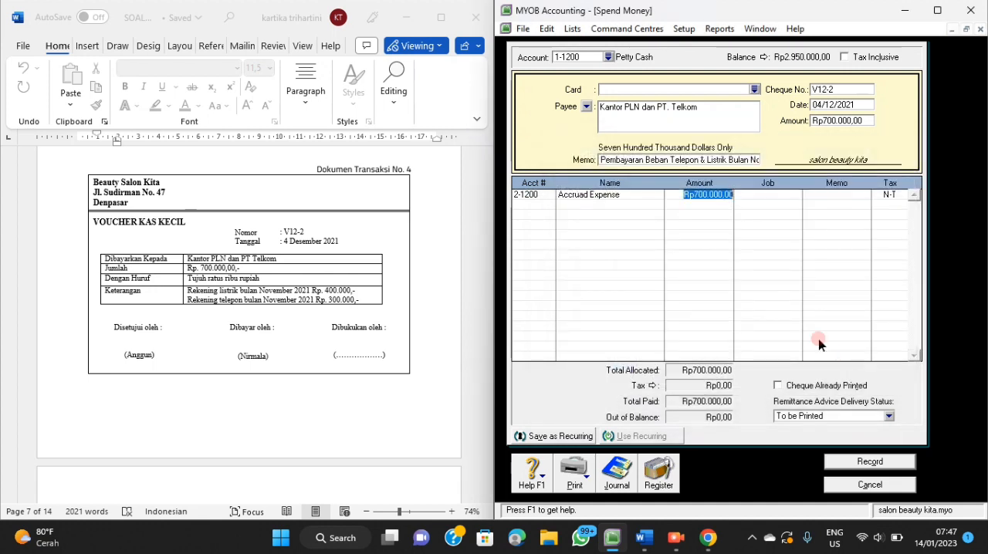
{"action": "key", "text": "Return"}
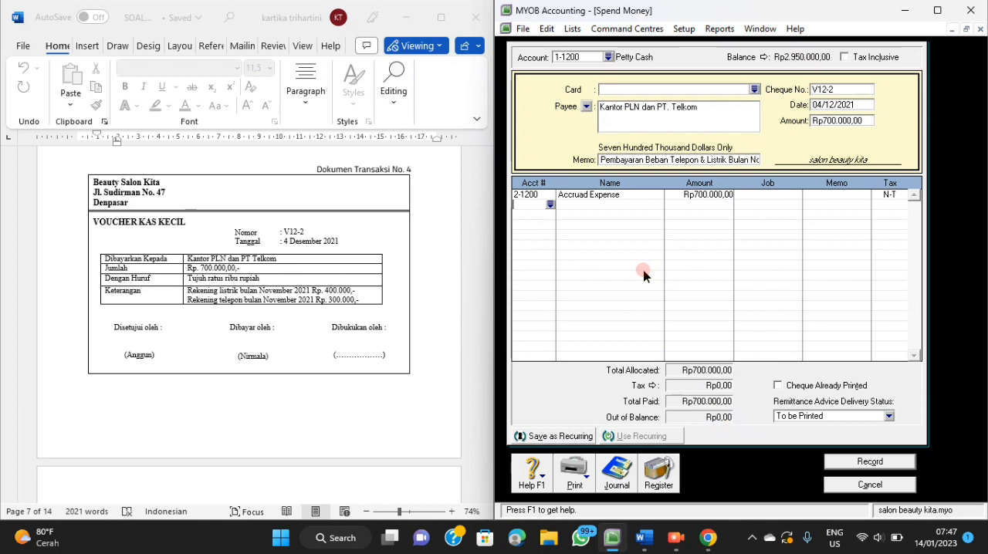
Check the journal recap of the telephone and electricity payment and record the transaction.
{"action": "key", "text": "ctrl+r"}
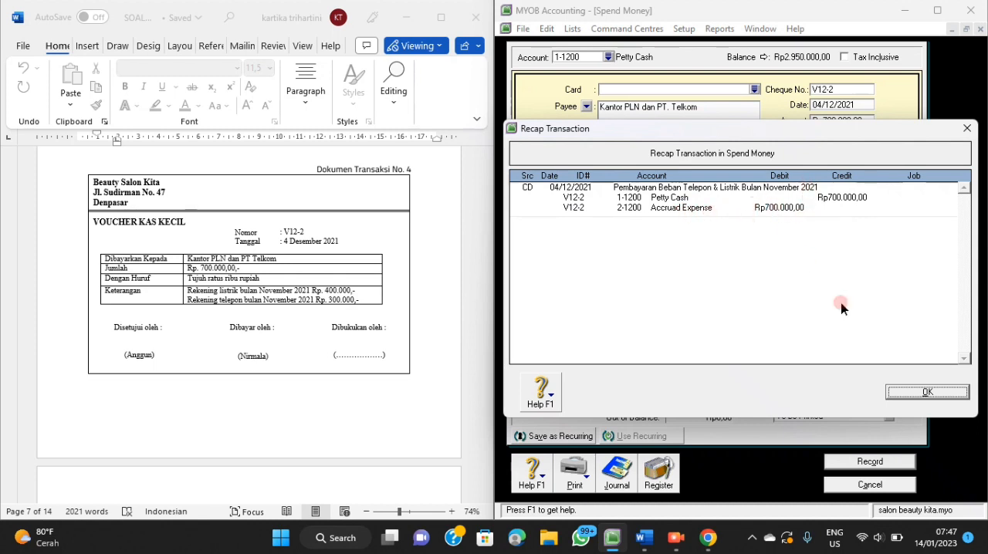
{"action": "left_click", "coordinate": [913, 396]}
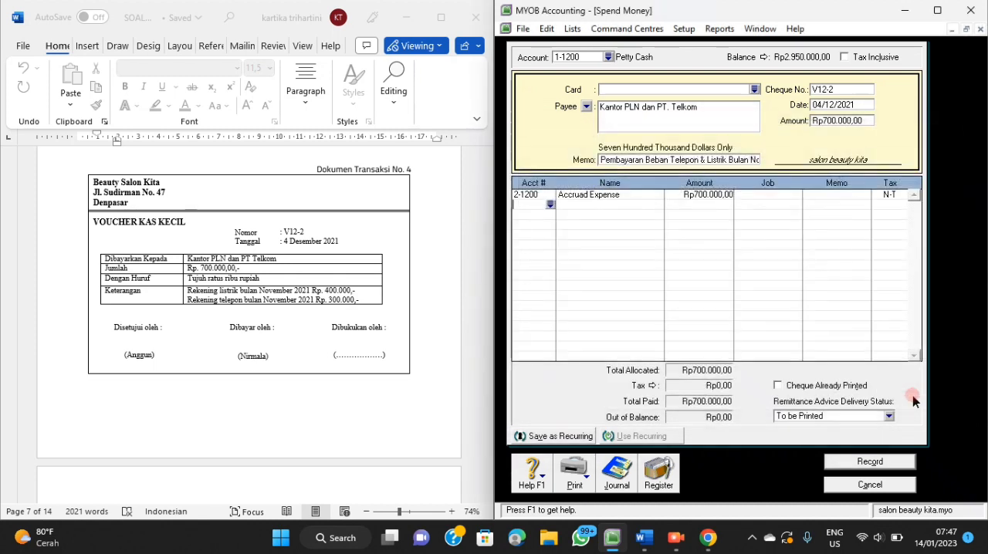
{"action": "left_click", "coordinate": [853, 463]}
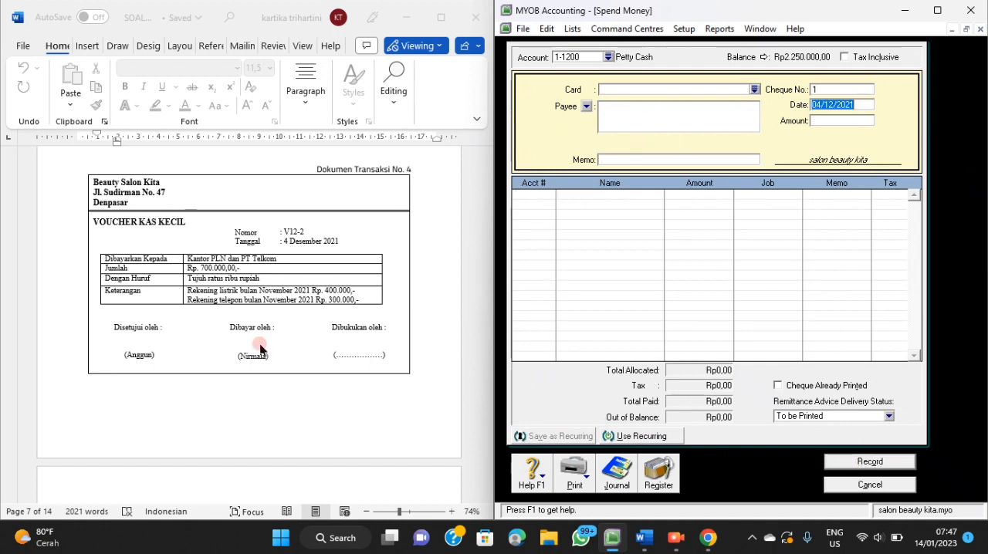
Bring up transaction document 5, close Spend Money and open Enter Sales for a new service invoice.
{"action": "scroll", "coordinate": [260, 349], "scroll_direction": "down", "scroll_amount": 5}
{"action": "scroll", "coordinate": [260, 348], "scroll_direction": "down", "scroll_amount": 4}
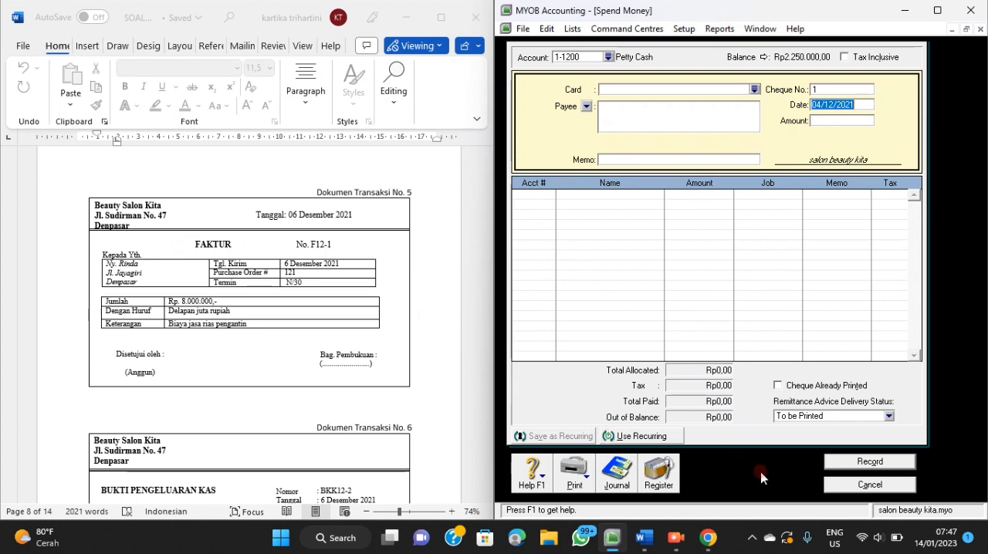
{"action": "left_click", "coordinate": [831, 488]}
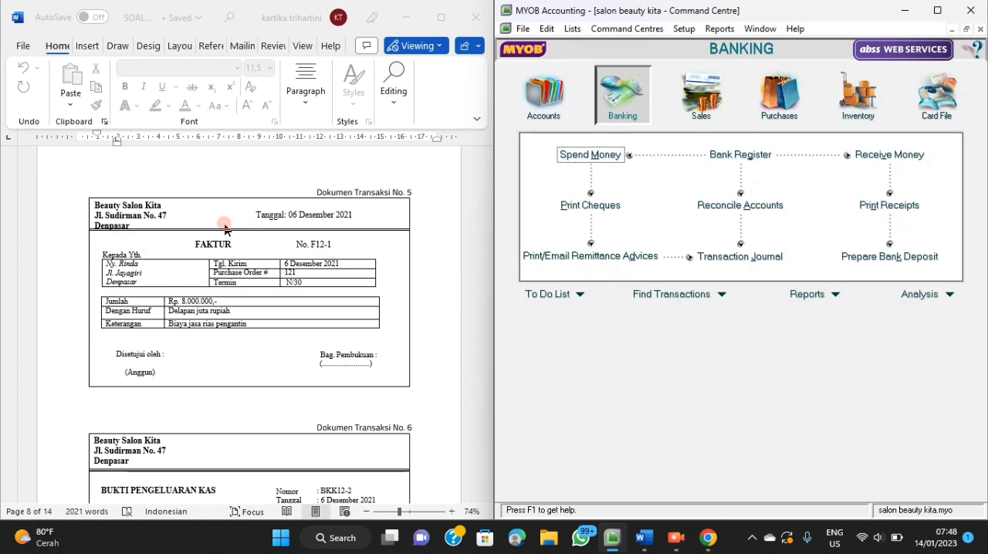
{"action": "left_click", "coordinate": [701, 108]}
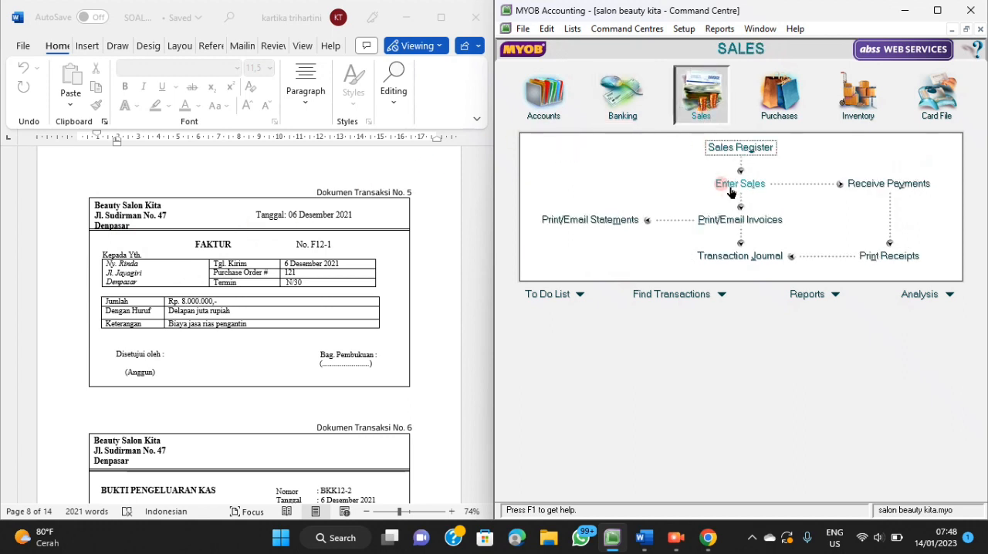
{"action": "left_click", "coordinate": [731, 190]}
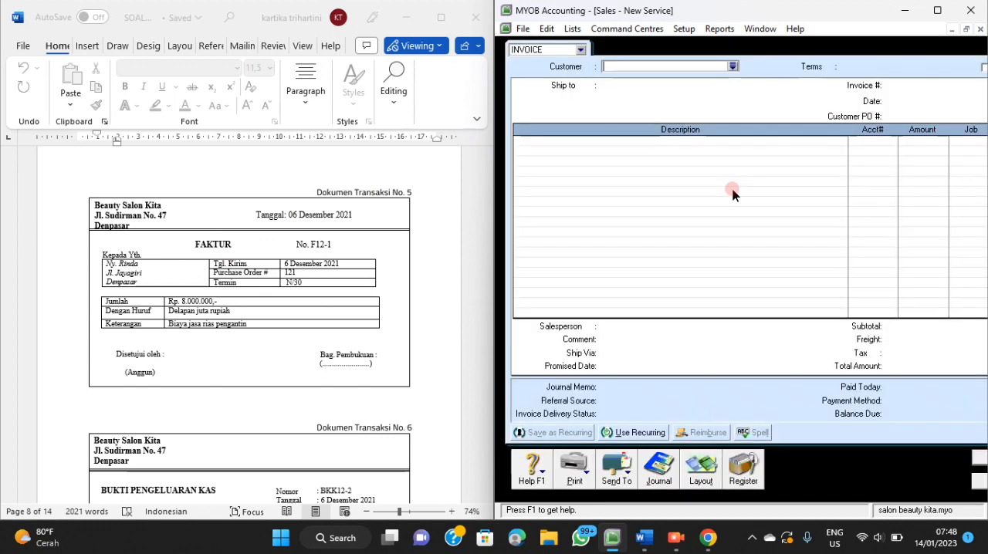
Select the customer named on transaction document 5 for the new service invoice.
{"action": "left_click", "coordinate": [732, 67]}
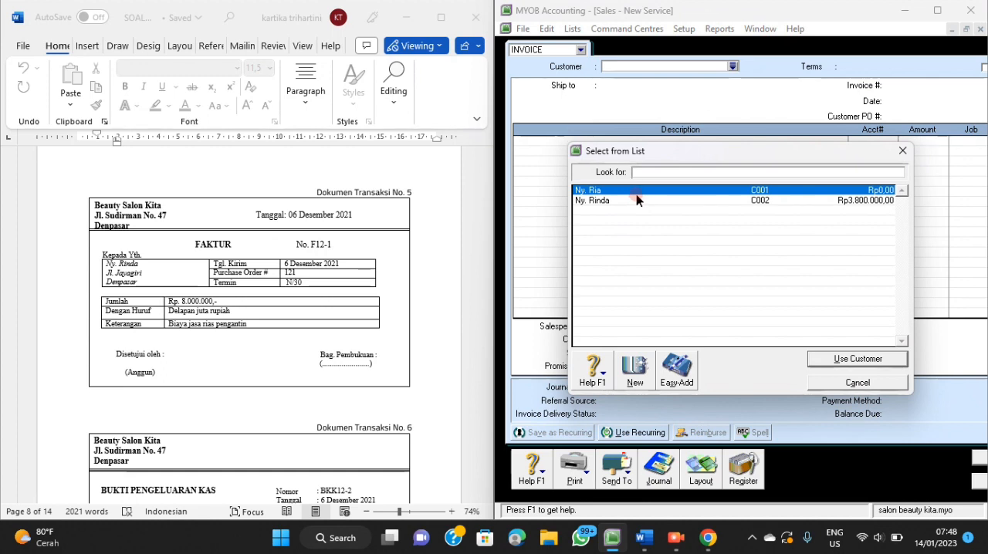
{"action": "left_click", "coordinate": [639, 202]}
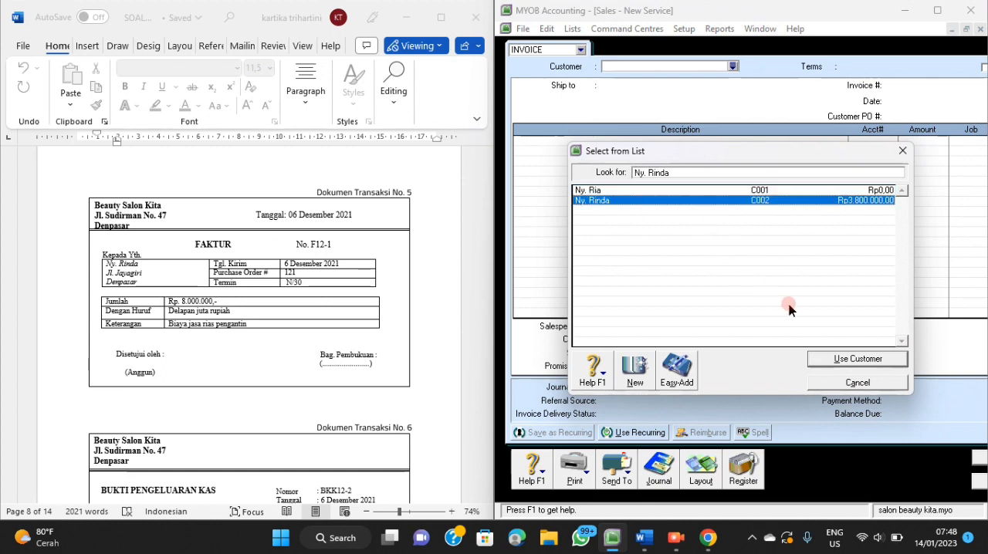
{"action": "left_click", "coordinate": [833, 363]}
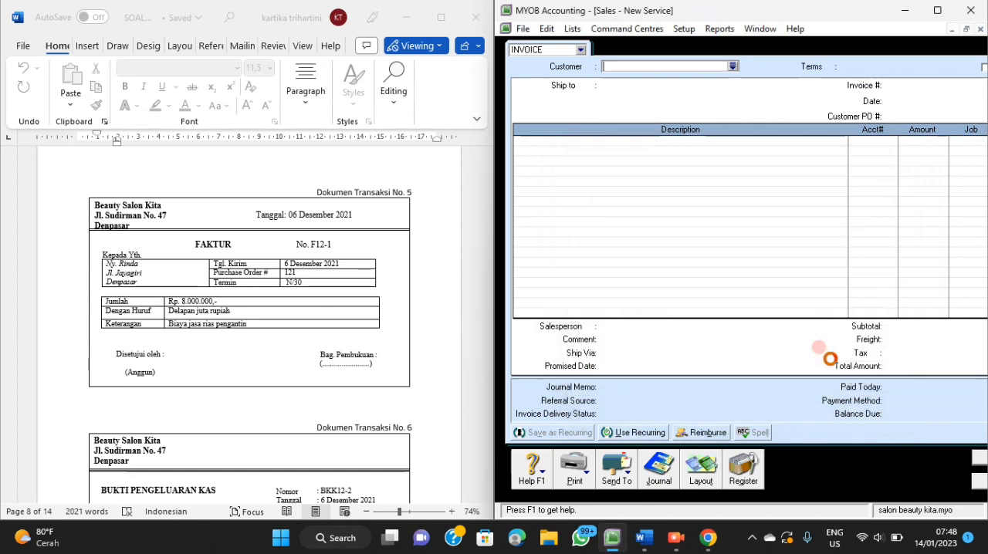
Set the invoice number to F12-1 and the invoice date to 06/12/2021.
{"action": "left_click", "coordinate": [905, 88]}
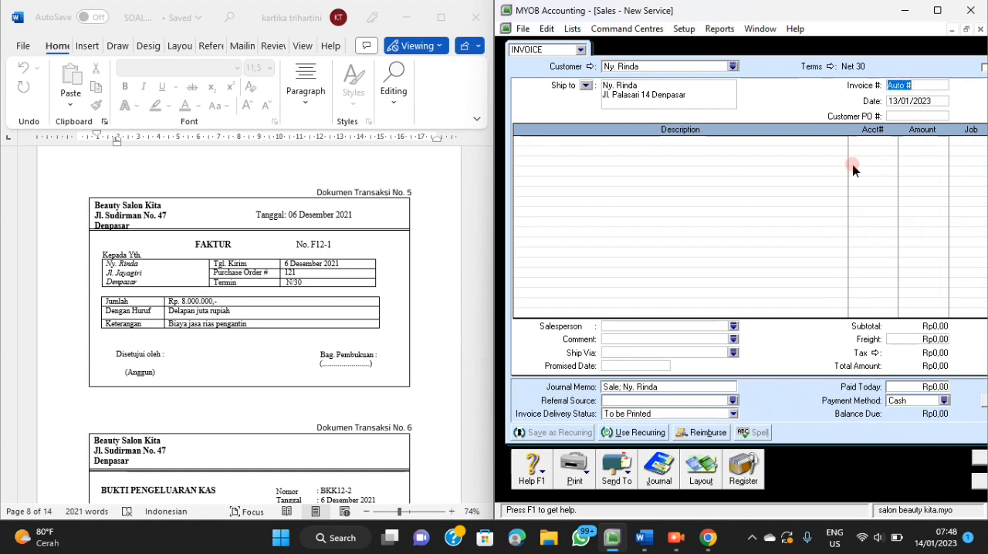
{"action": "type", "text": "F12-1"}
{"action": "key", "text": "Tab"}
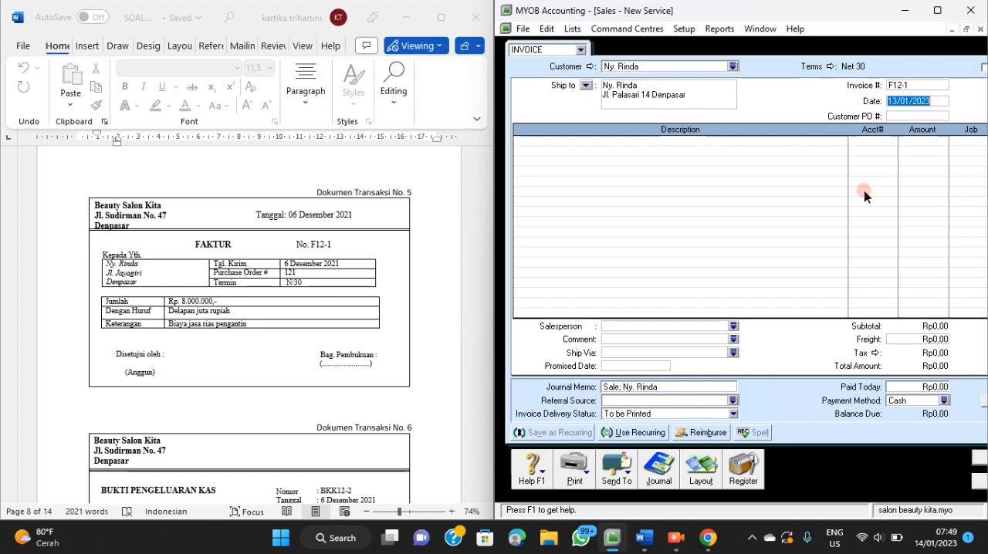
{"action": "type", "text": "6/12/2021"}
Add the invoice line "Biaya Jasa Rias Pengantin" on account 4-1100 with an amount of Rp8.000.000.
{"action": "left_click", "coordinate": [634, 141]}
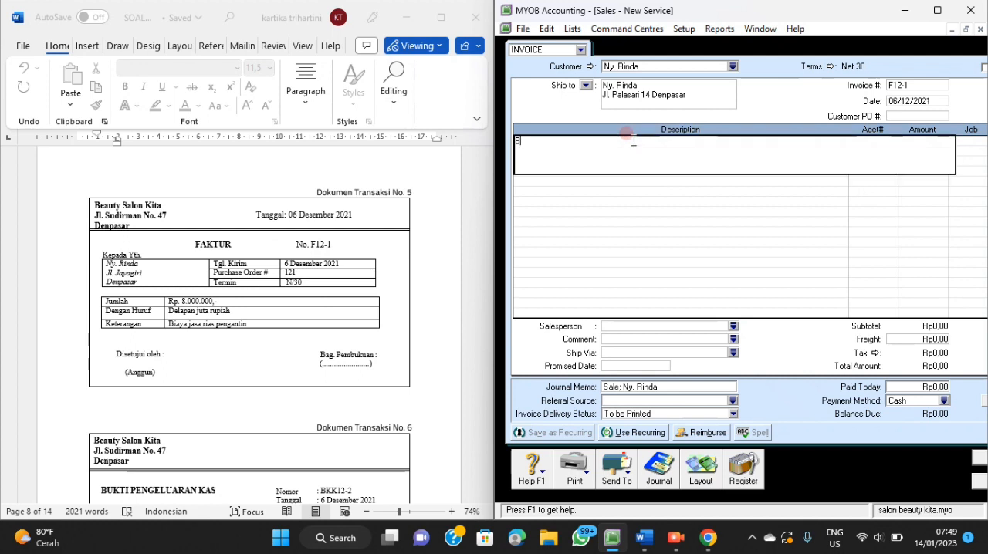
{"action": "type", "text": "Biaya Jasa Rias Pengantin"}
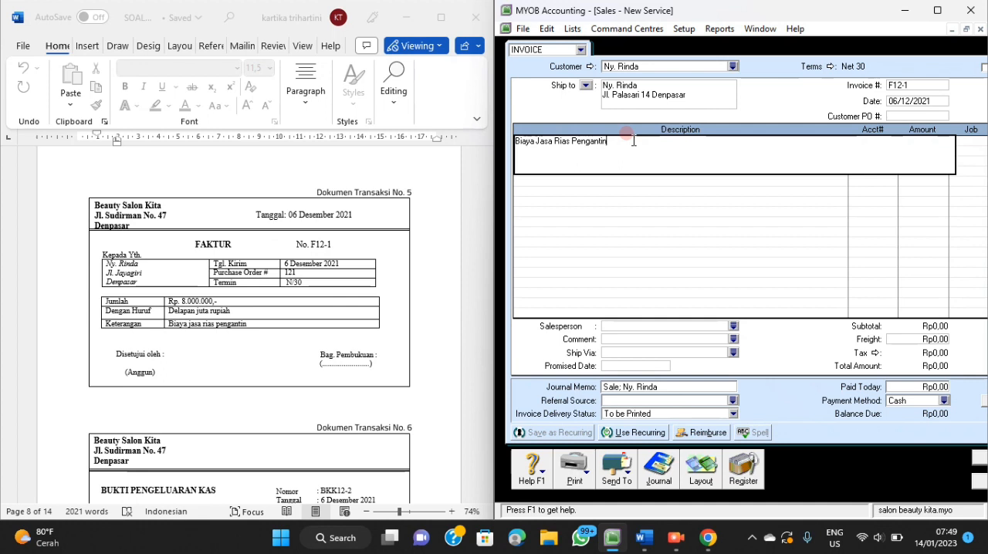
{"action": "key", "text": "Tab"}
{"action": "left_click", "coordinate": [930, 149]}
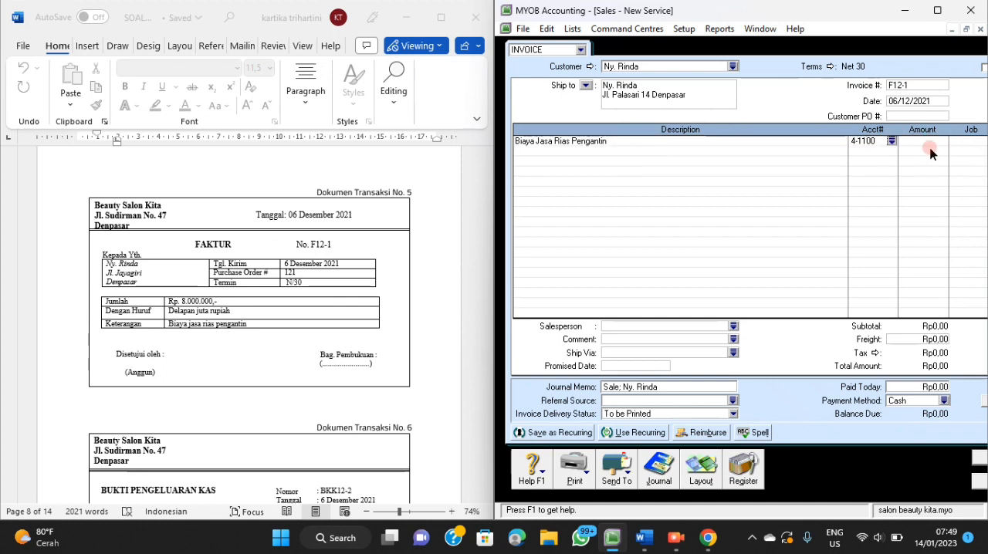
{"action": "left_click", "coordinate": [925, 144]}
{"action": "type", "text": "8000000"}
{"action": "key", "text": "Tab"}
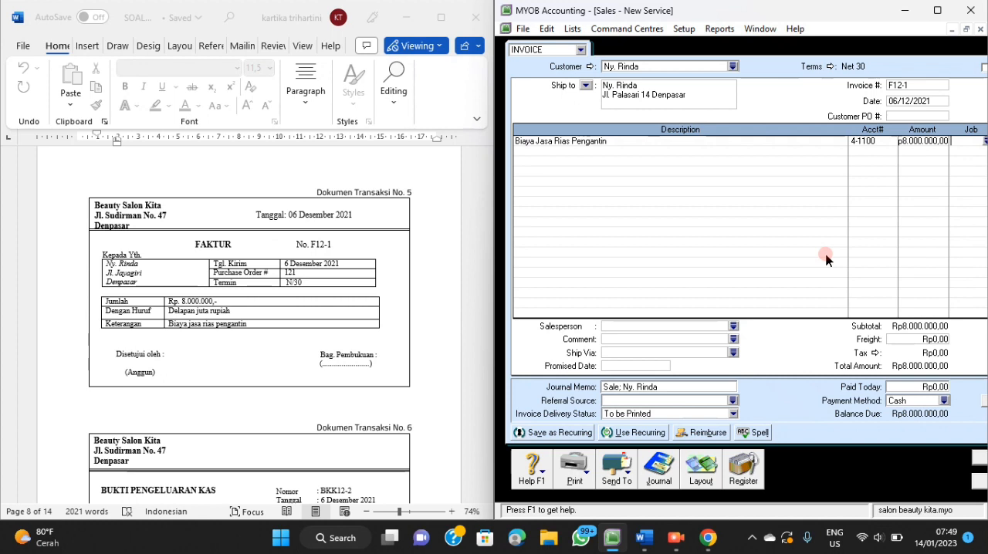
Check the journal recap of the bridal make-up service invoice.
{"action": "key", "text": "ctrl+r"}
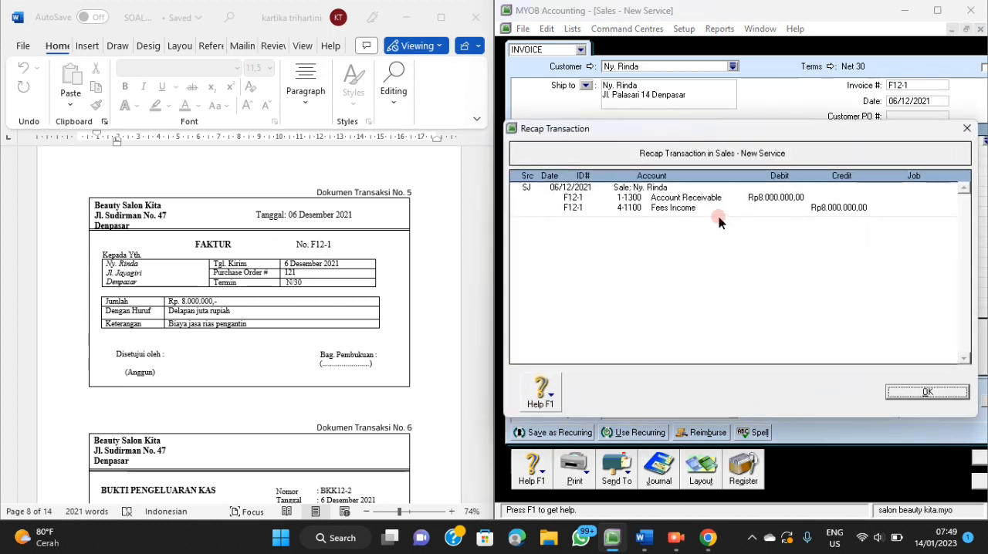
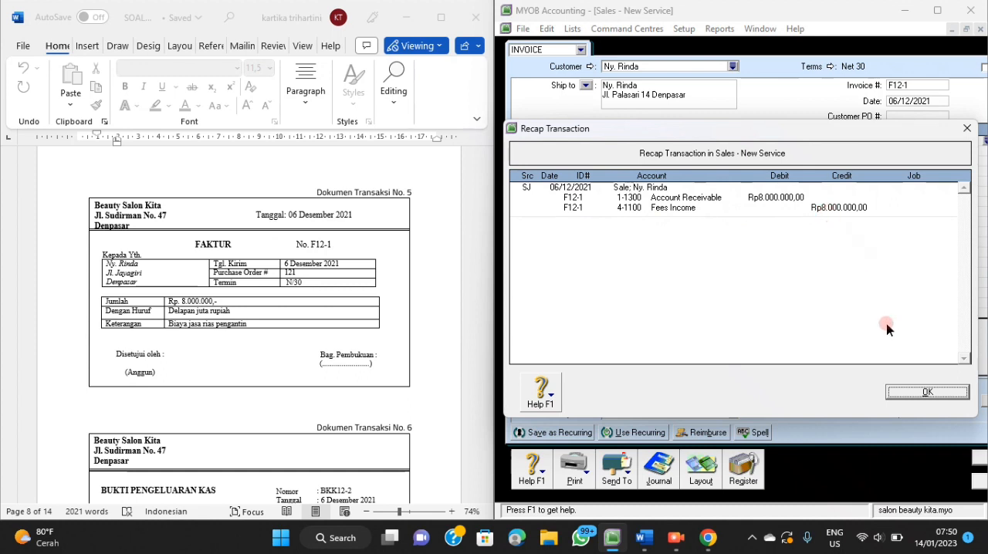
Record the bridal make-up service invoice, skipping the spelling check.
{"action": "left_click", "coordinate": [926, 394]}
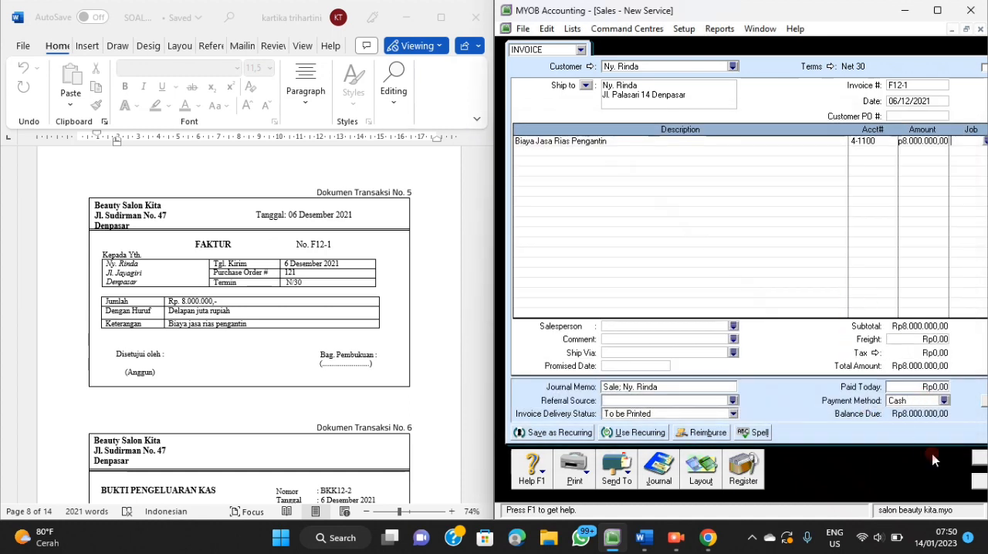
{"action": "left_click", "coordinate": [978, 457]}
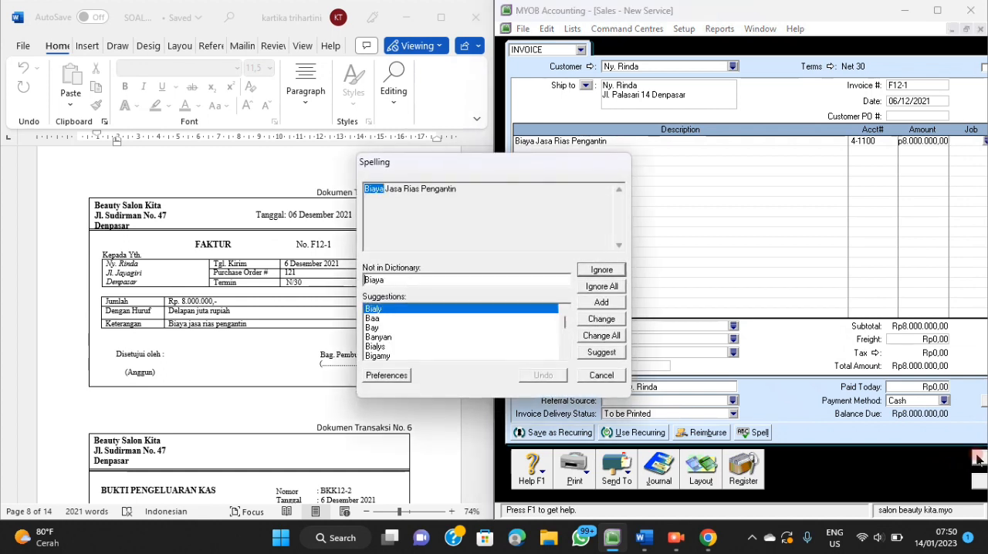
{"action": "left_click", "coordinate": [601, 375]}
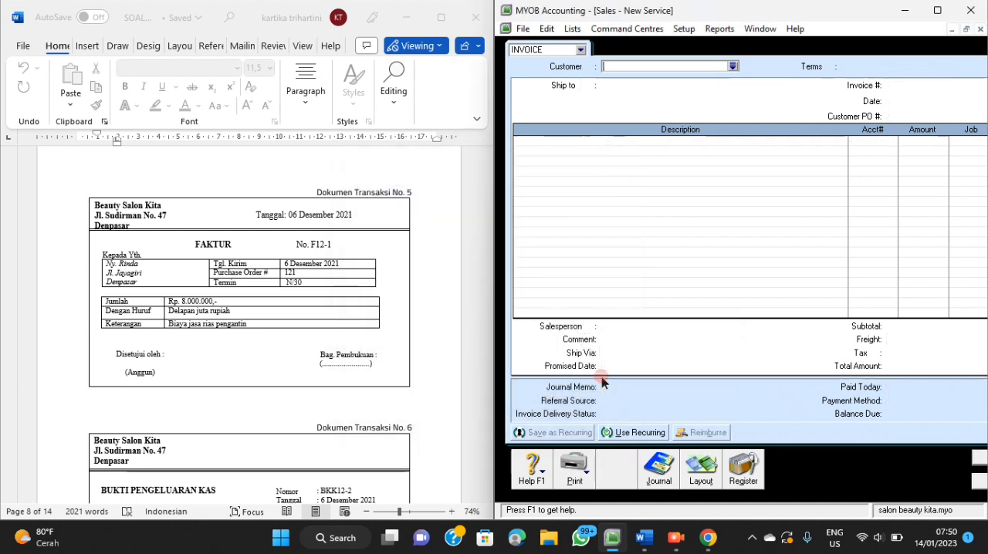
Start a Pay Bills transaction for transaction document 6 with PT. Murni as the supplier.
{"action": "scroll", "coordinate": [344, 340], "scroll_direction": "down", "scroll_amount": 5}
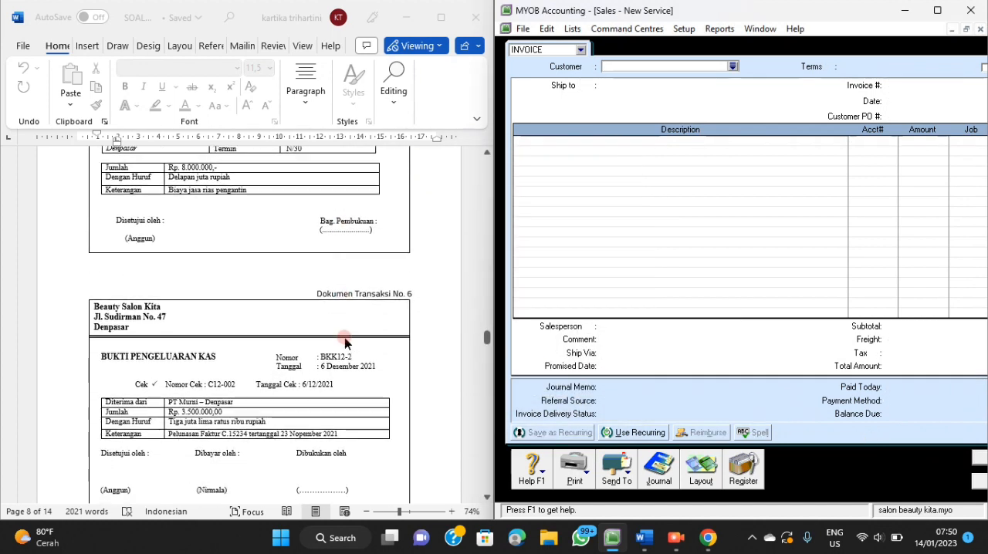
{"action": "scroll", "coordinate": [344, 342], "scroll_direction": "down", "scroll_amount": 1}
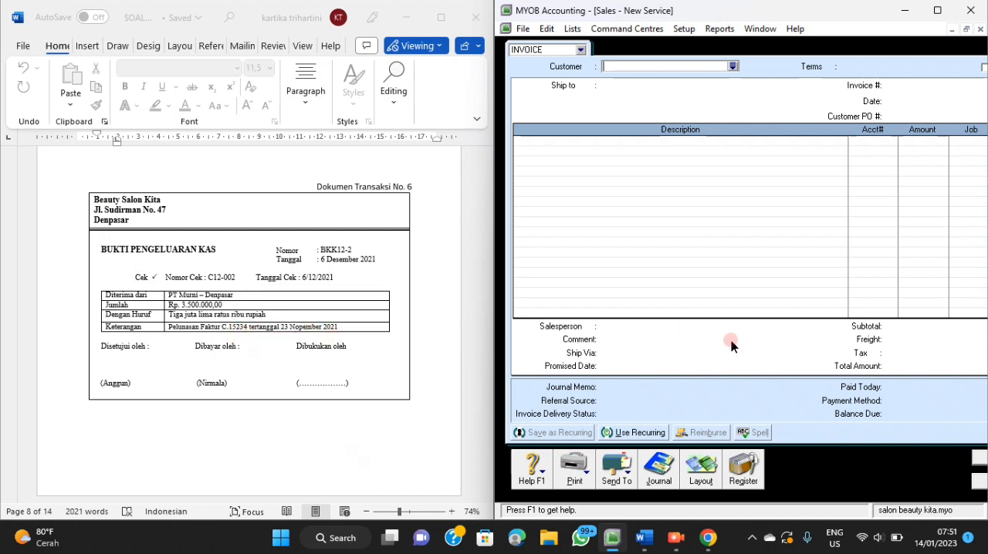
{"action": "left_click", "coordinate": [977, 480]}
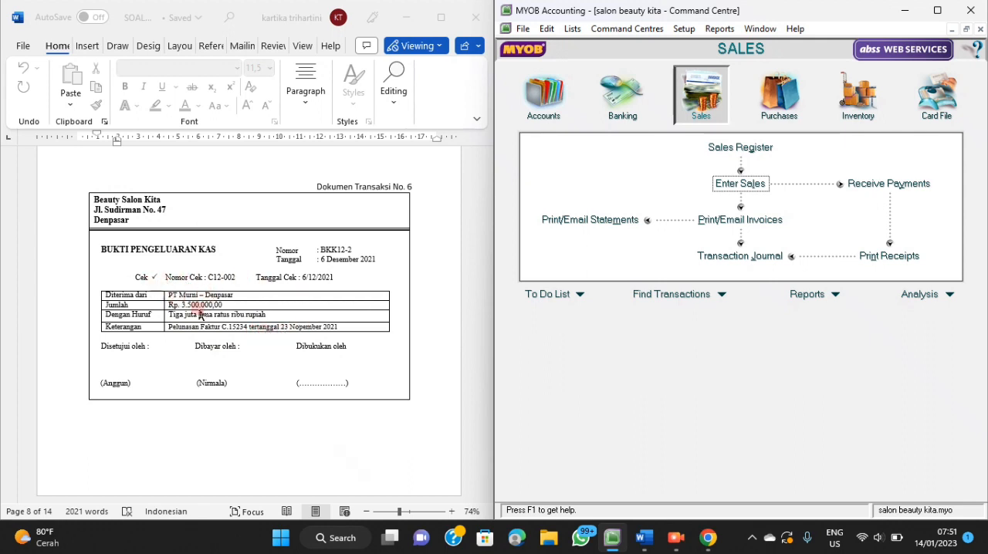
{"action": "left_click", "coordinate": [776, 116]}
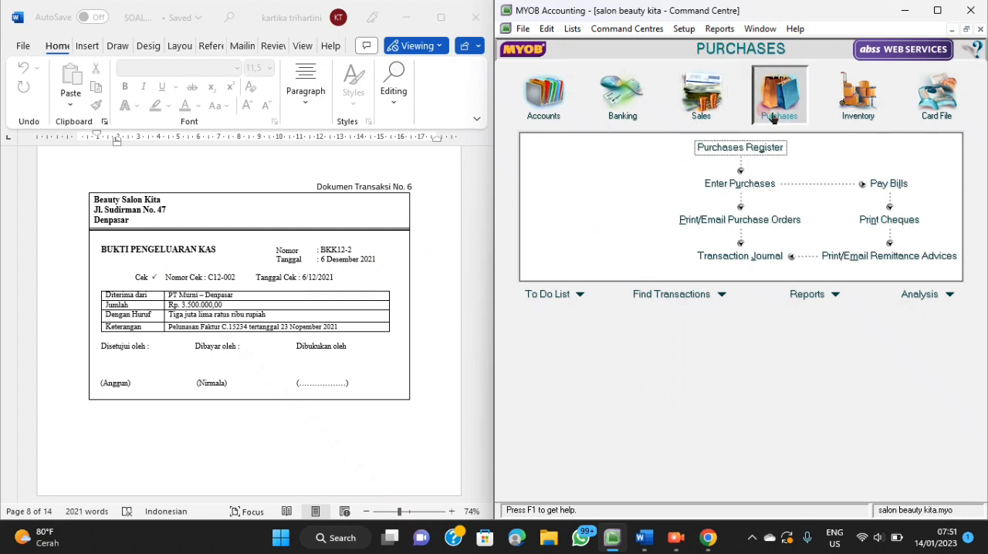
{"action": "left_click", "coordinate": [881, 186]}
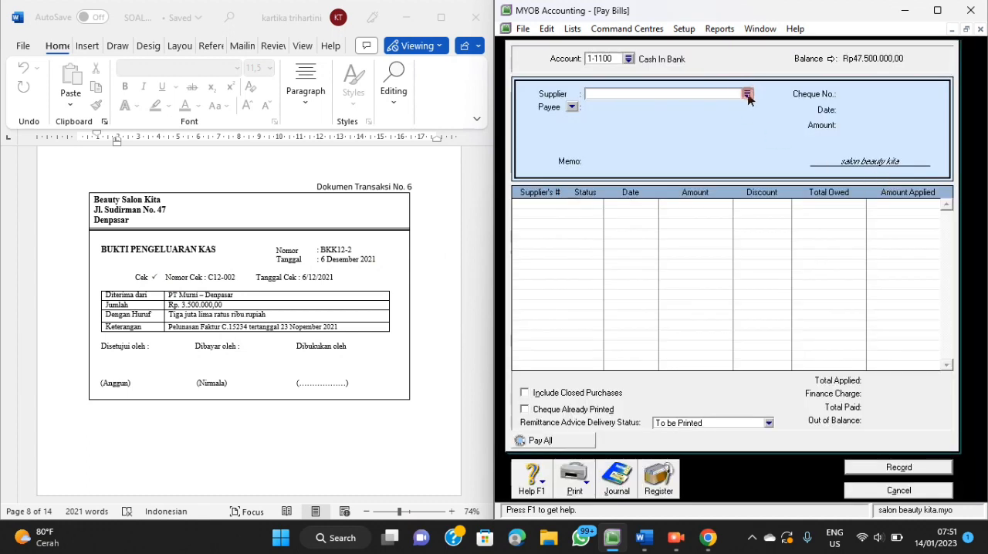
{"action": "left_click", "coordinate": [747, 95]}
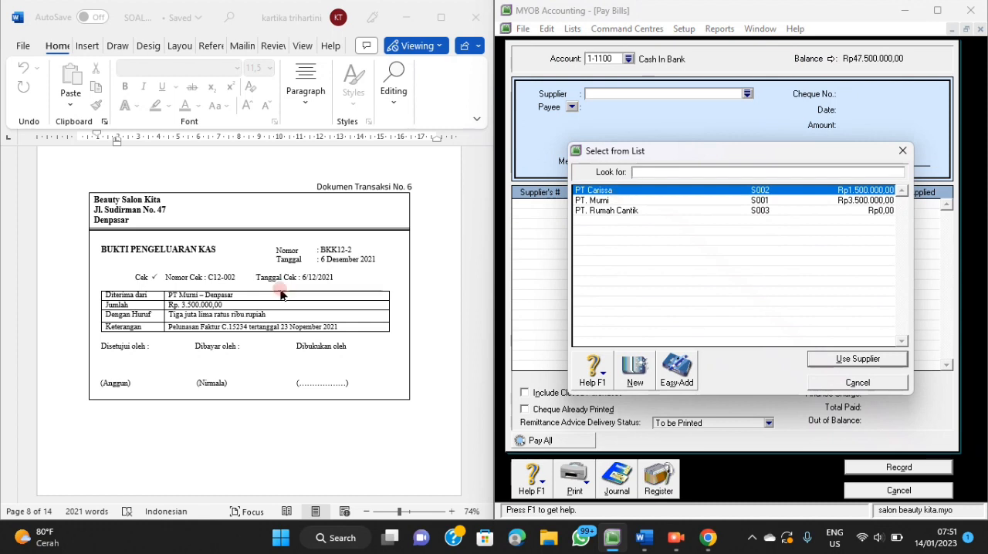
{"action": "left_click", "coordinate": [616, 202]}
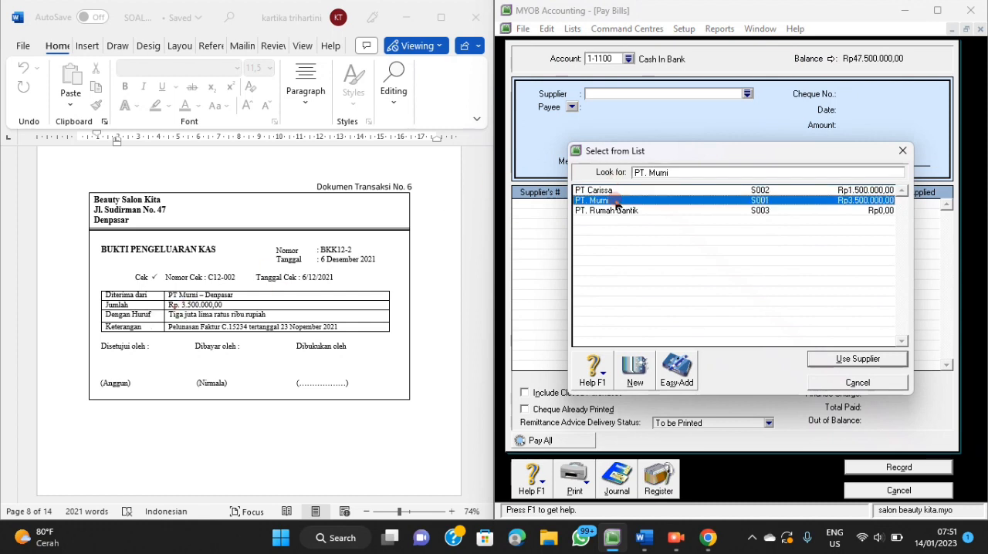
{"action": "left_click", "coordinate": [844, 360]}
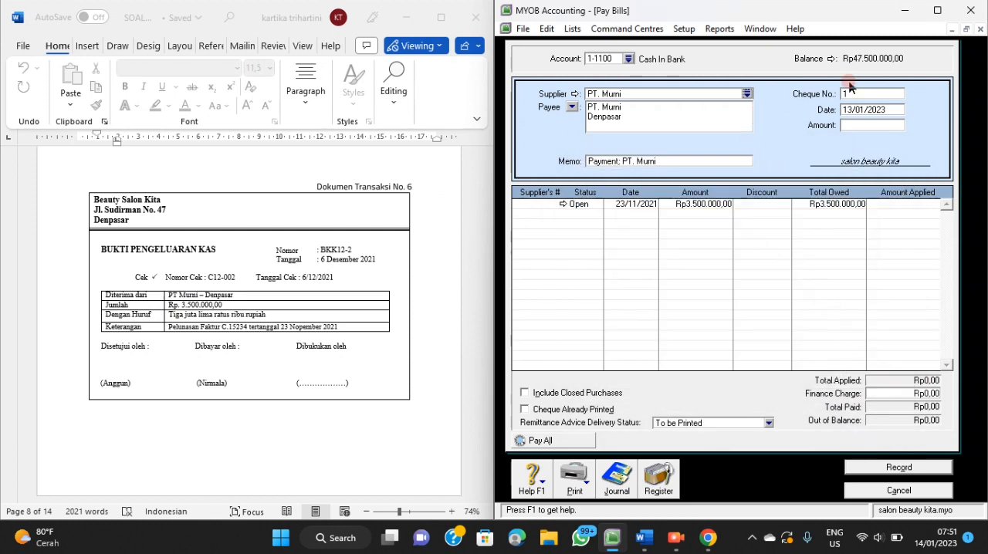
Set the bill payment's cheque number to BKK12-2, its date to 06/12/2021 and its amount to Rp3.500.000.
{"action": "left_click", "coordinate": [872, 94]}
{"action": "key", "text": "BackSpace"}
{"action": "key", "text": "Tab"}
{"action": "type", "text": "6"}
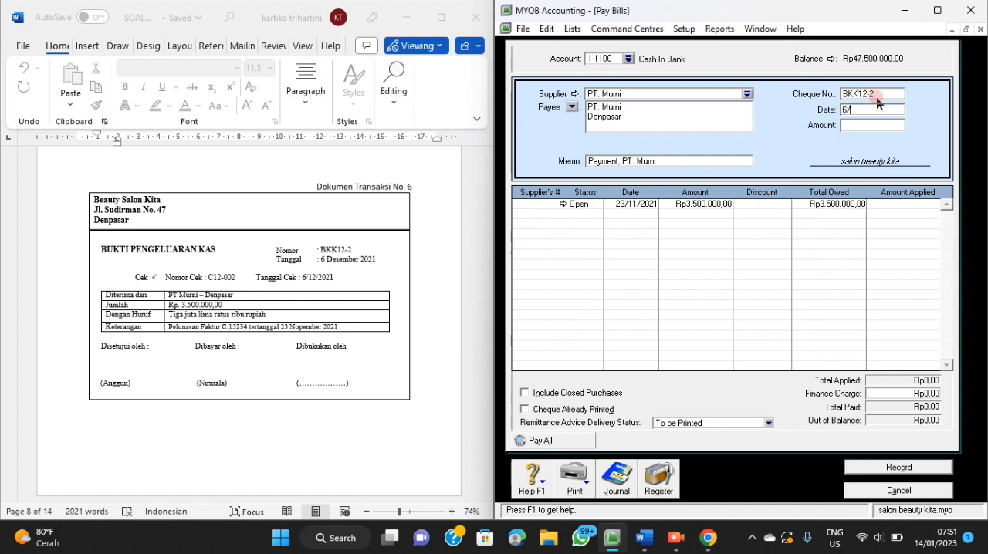
{"action": "type", "text": "/12/2021"}
{"action": "key", "text": "Tab"}
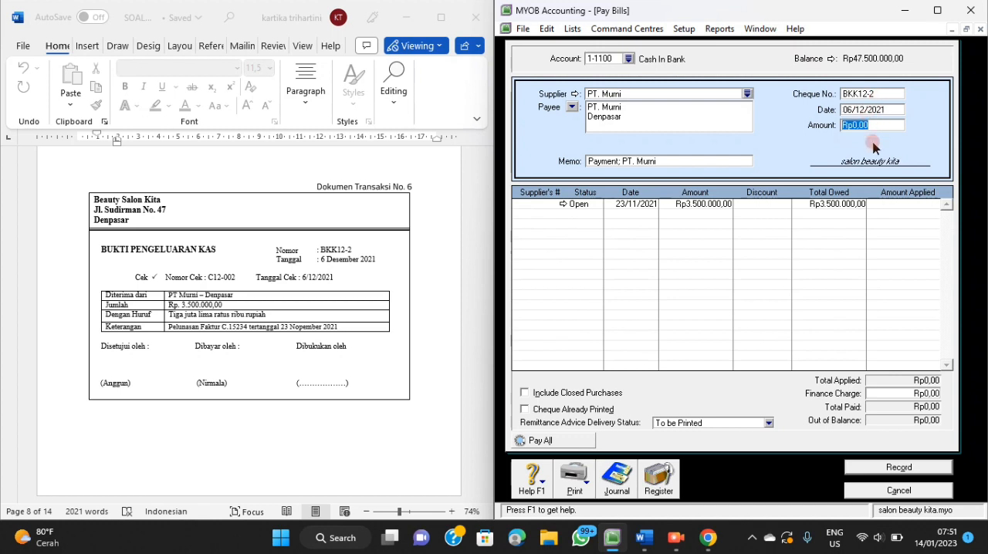
{"action": "type", "text": "3.500.00"}
{"action": "key", "text": "Tab"}
Replace the payment memo with "Pelunasan Faktur C.15234 Tanggal 23 November 2021".
{"action": "left_click", "coordinate": [660, 163]}
{"action": "key", "text": "BackSpace"}
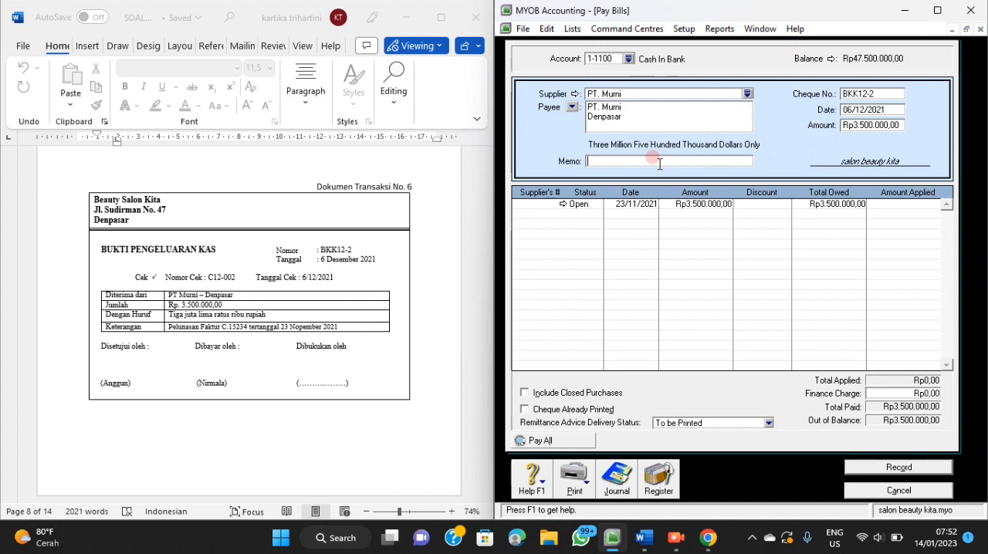
{"action": "type", "text": "Pelunasan Faktur C.15234 Tanggal 23 Novem"}
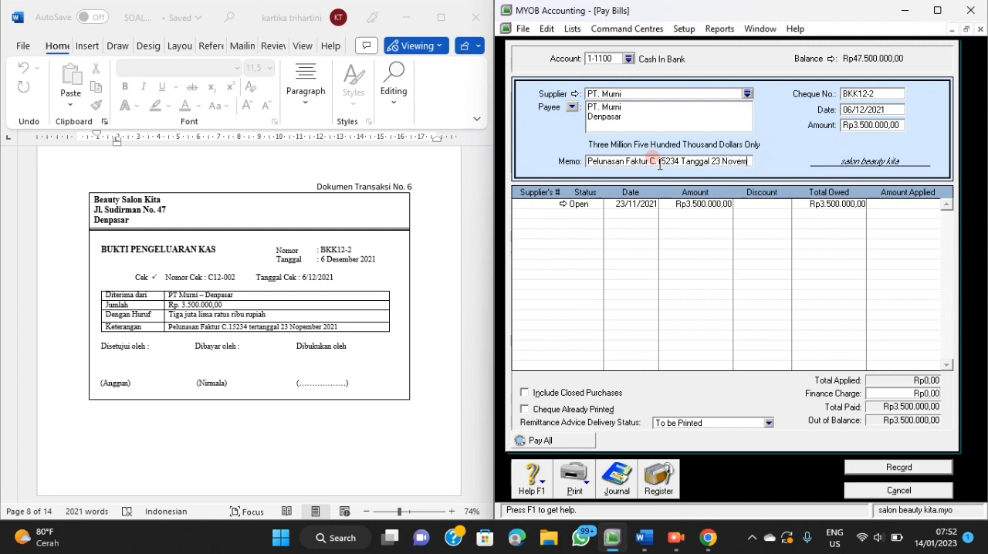
{"action": "type", "text": "ber"}
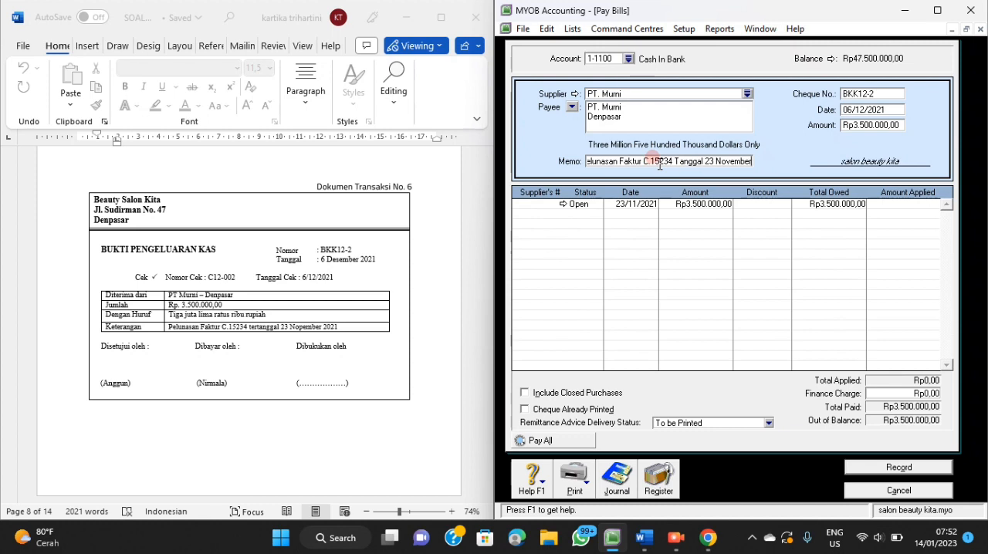
{"action": "type", "text": " 2021"}
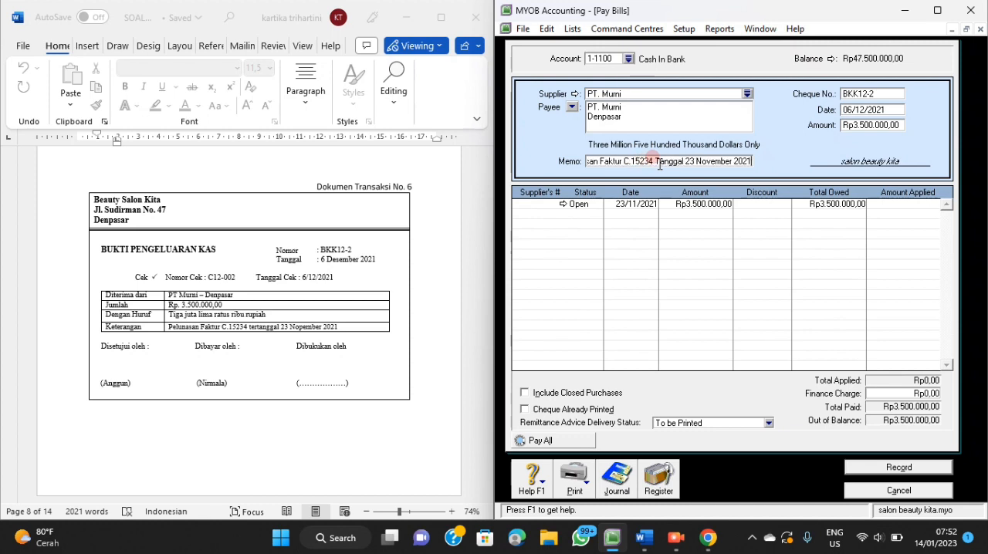
Apply the full Rp3.500.000 to the open PT. Murni bill dated 23/11/2021.
{"action": "left_click", "coordinate": [895, 204]}
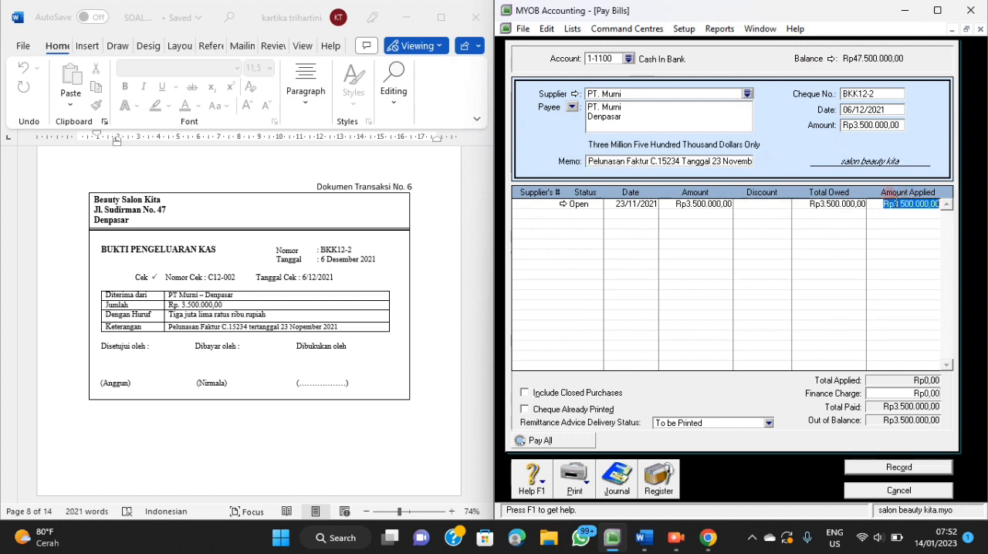
{"action": "key", "text": "Tab"}
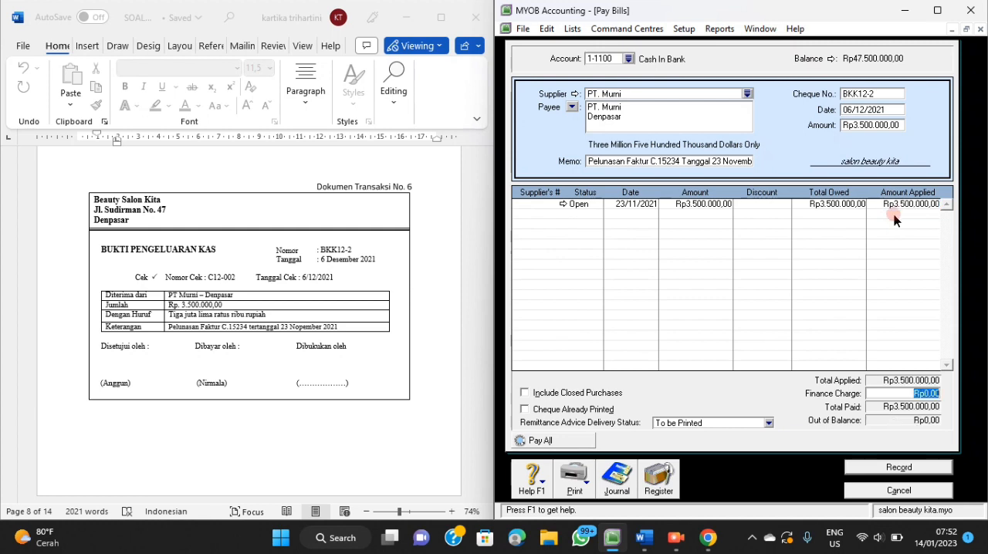
{"action": "key", "text": "Tab"}
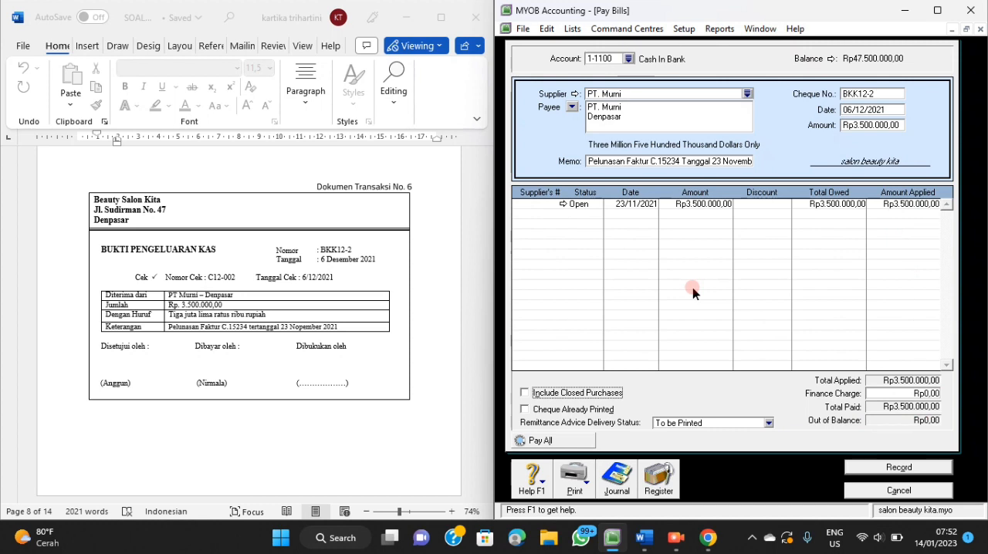
Check the journal recap of the PT. Murni payment and record the transaction.
{"action": "key", "text": "ctrl+r"}
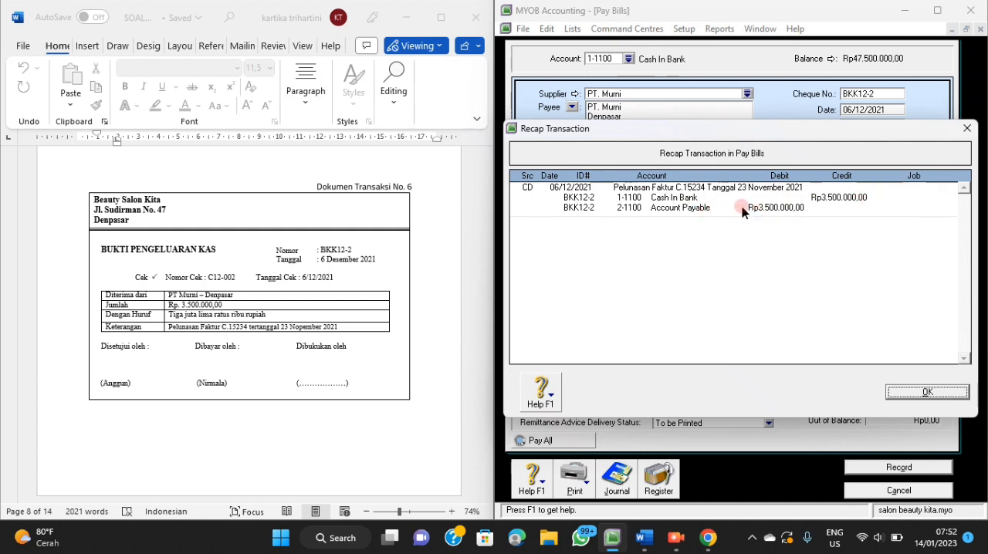
{"action": "left_click", "coordinate": [927, 392]}
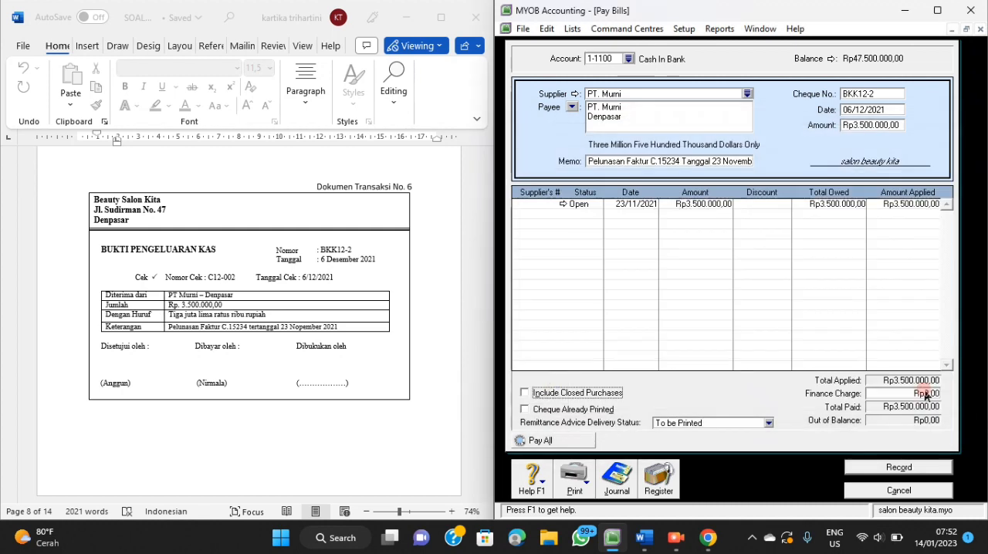
{"action": "left_click", "coordinate": [895, 468]}
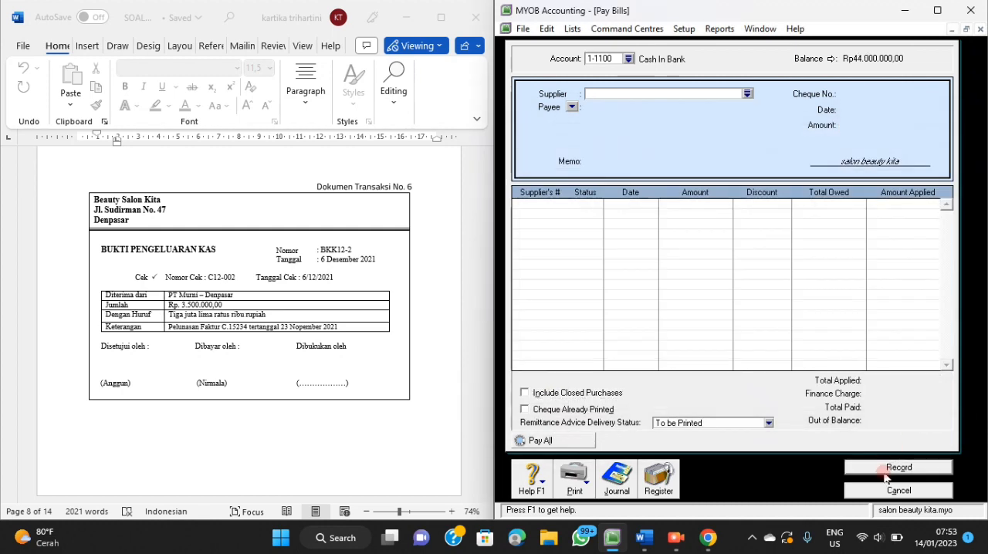
Start a Spend Money transaction for transaction document 7, paid from account 1-1200 Petty Cash.
{"action": "scroll", "coordinate": [389, 355], "scroll_direction": "down", "scroll_amount": 5}
{"action": "scroll", "coordinate": [389, 358], "scroll_direction": "down", "scroll_amount": 5}
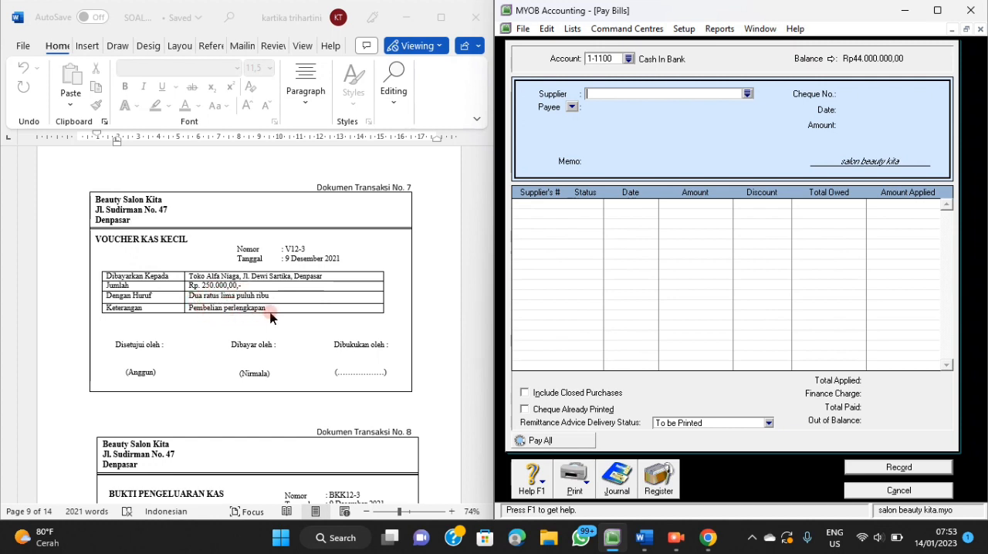
{"action": "left_click", "coordinate": [857, 493]}
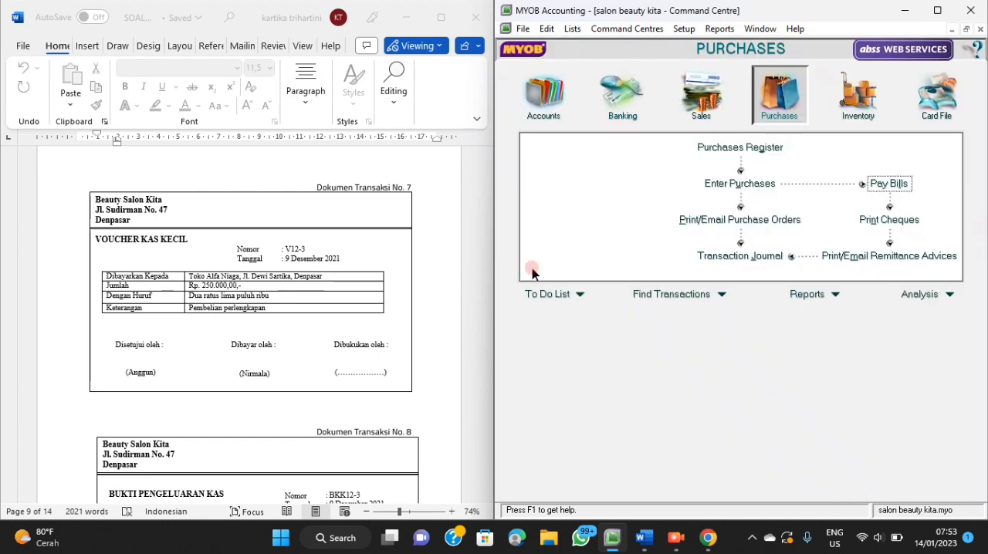
{"action": "left_click", "coordinate": [619, 107]}
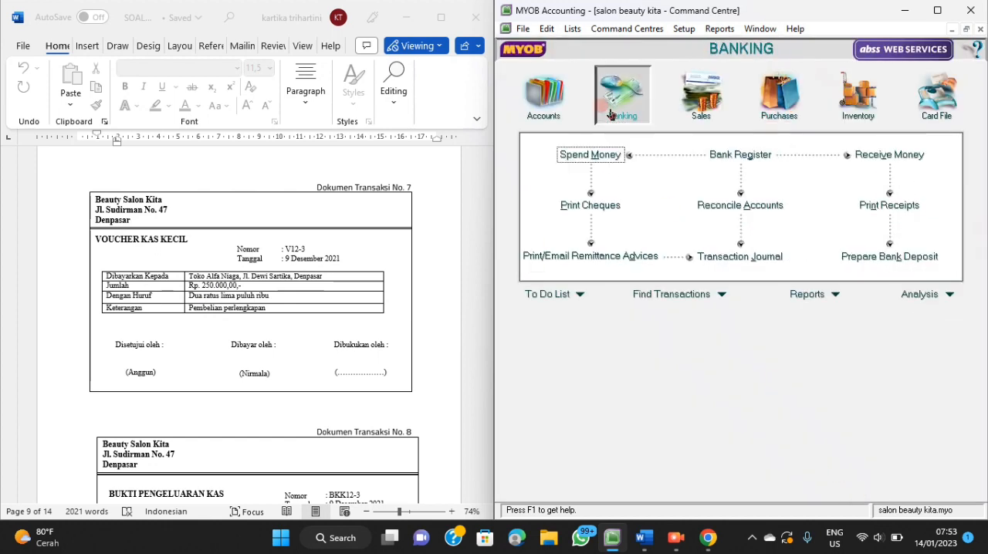
{"action": "left_click", "coordinate": [591, 154]}
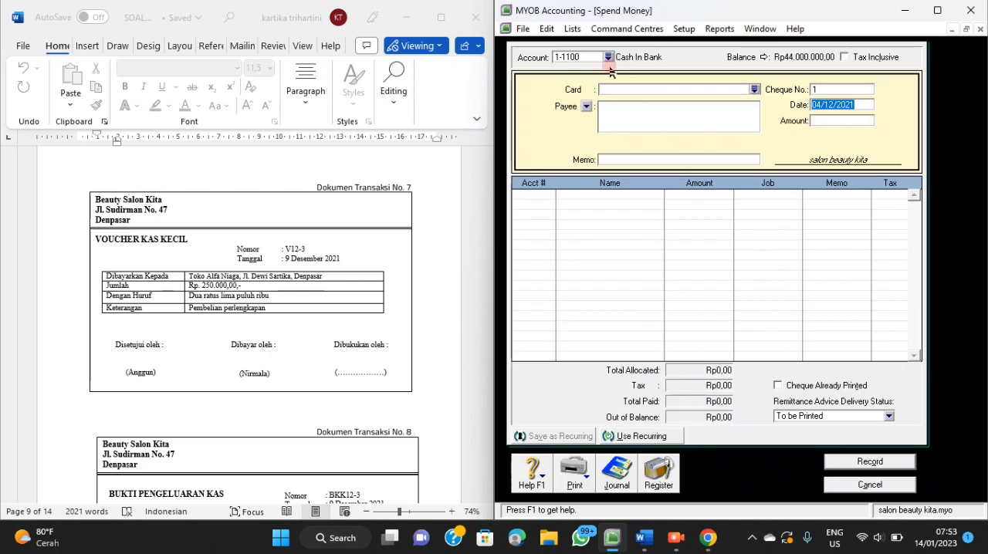
{"action": "left_click", "coordinate": [608, 57]}
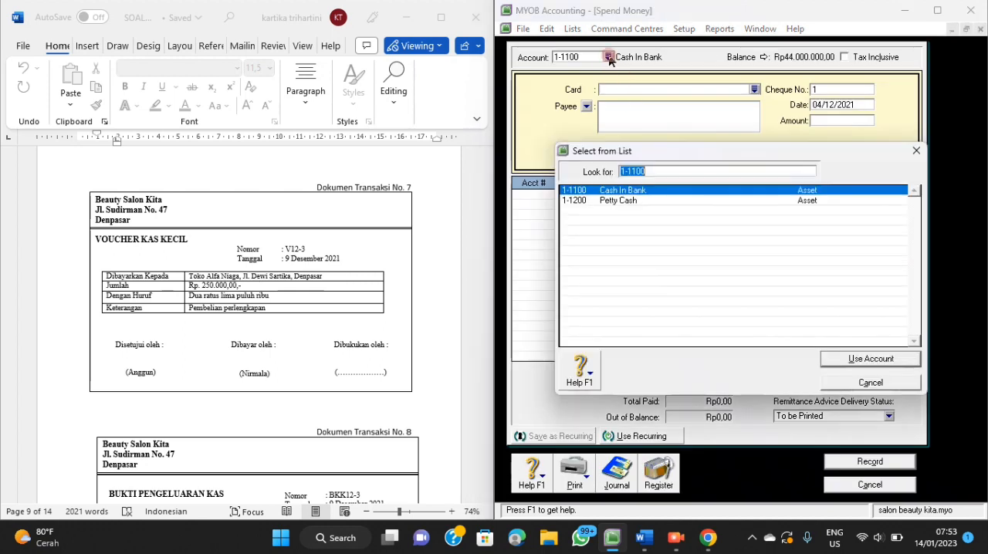
{"action": "left_click", "coordinate": [601, 201]}
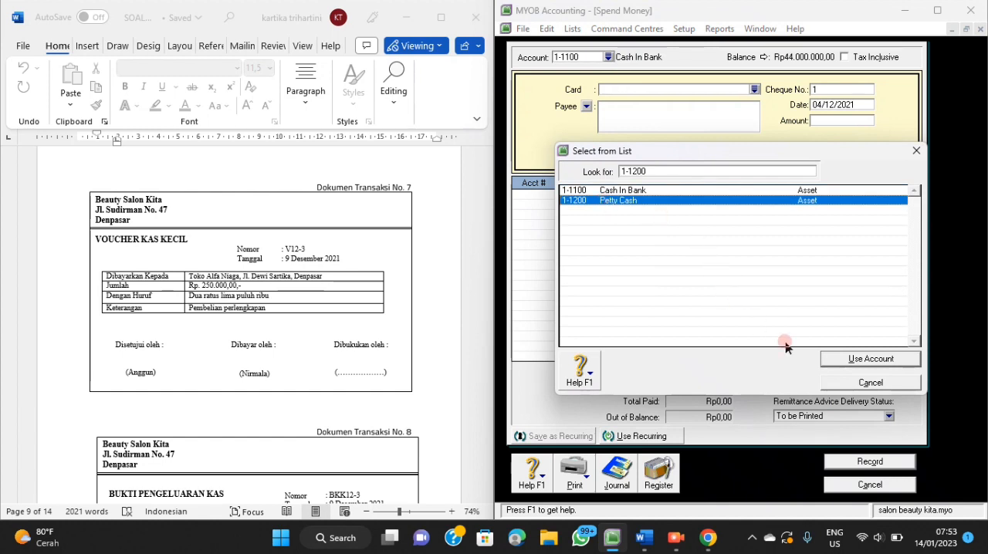
{"action": "left_click", "coordinate": [828, 361]}
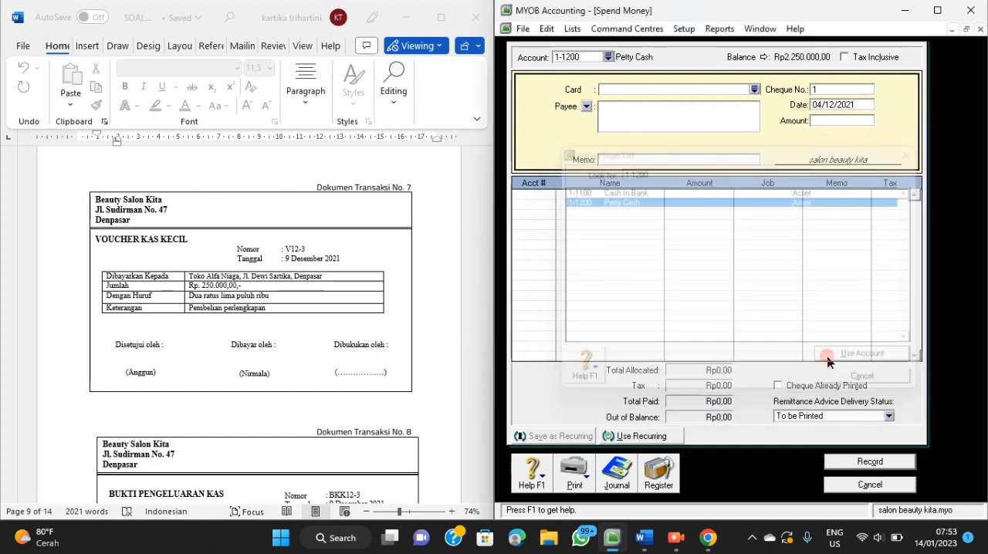
Set the petty cash payment's cheque number to V12-3, its date to 09/12/2021 and its amount to Rp250.000.
{"action": "left_click", "coordinate": [864, 89]}
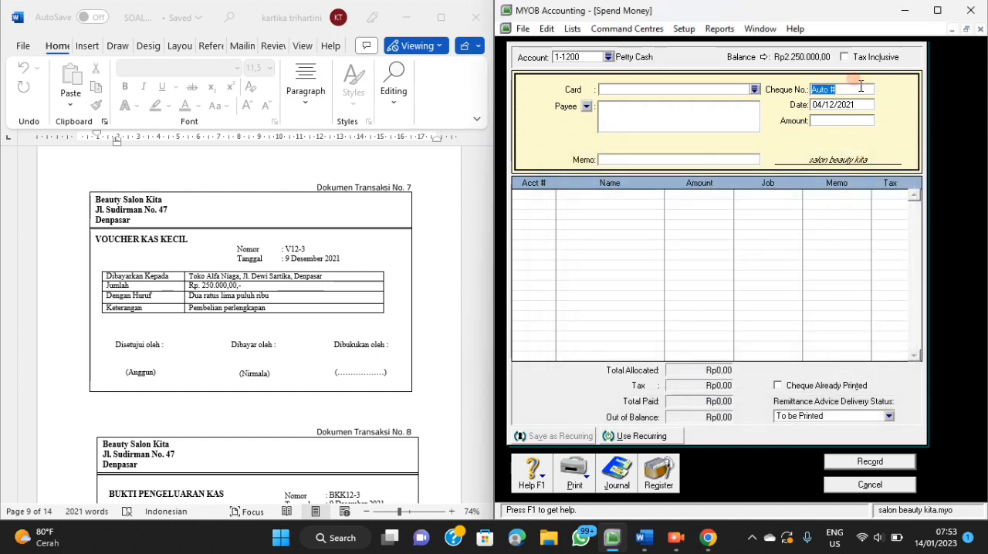
{"action": "type", "text": "V12-3"}
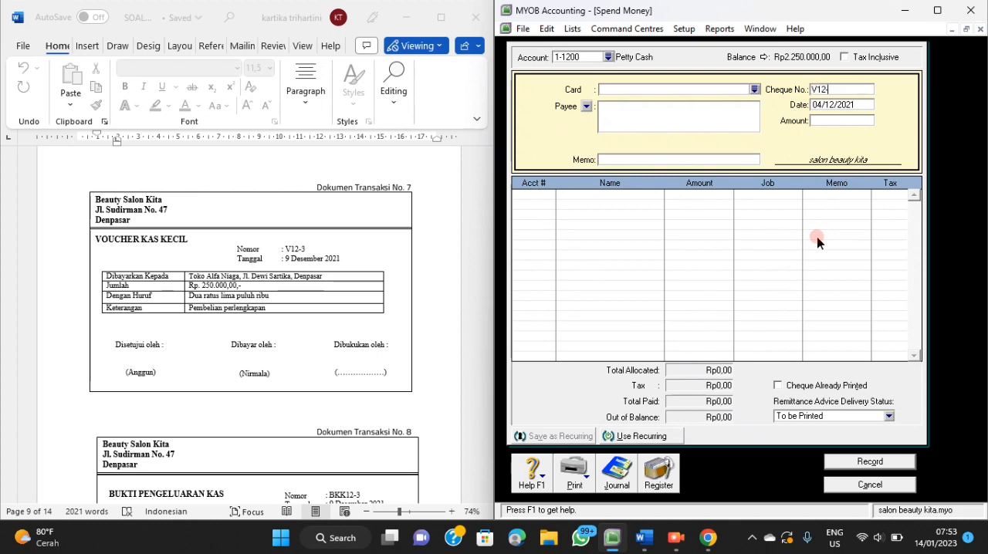
{"action": "left_click", "coordinate": [841, 106]}
{"action": "type", "text": "9"}
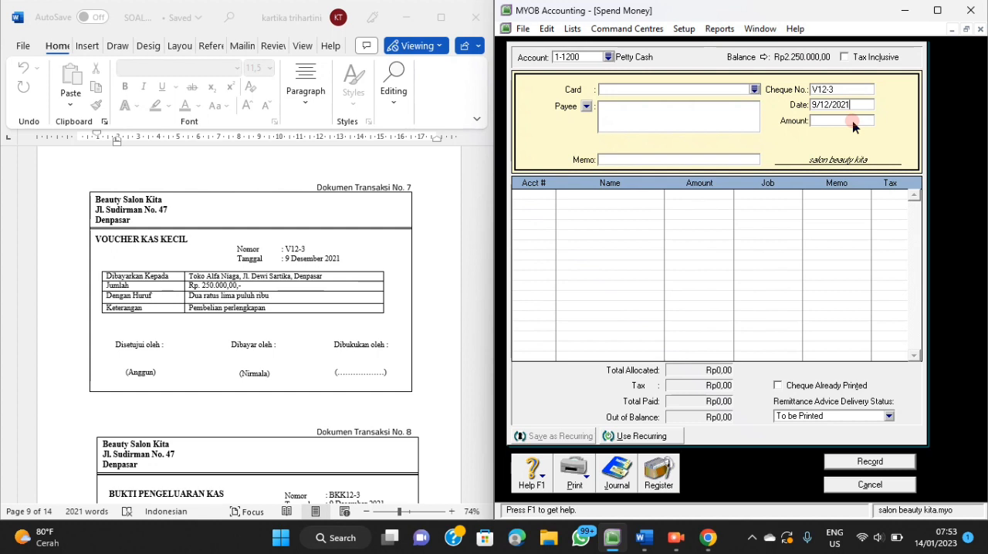
{"action": "left_click", "coordinate": [854, 121]}
{"action": "type", "text": "25"}
{"action": "key", "text": "Tab"}
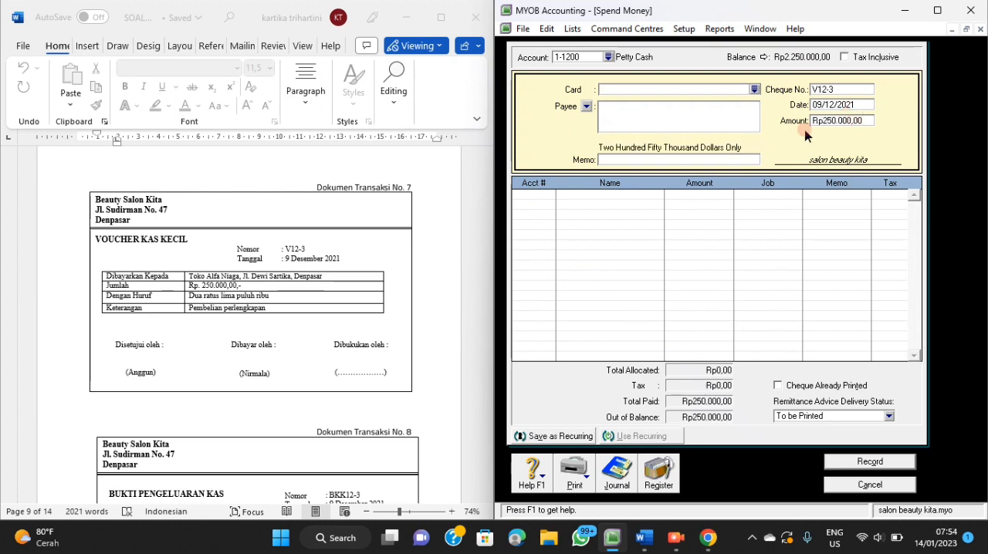
Enter Toko Alfa Niaga as the petty cash payment's payee and Pembelian Perlengkapan as its memo.
{"action": "left_click", "coordinate": [621, 102]}
{"action": "type", "text": "Tokk"}
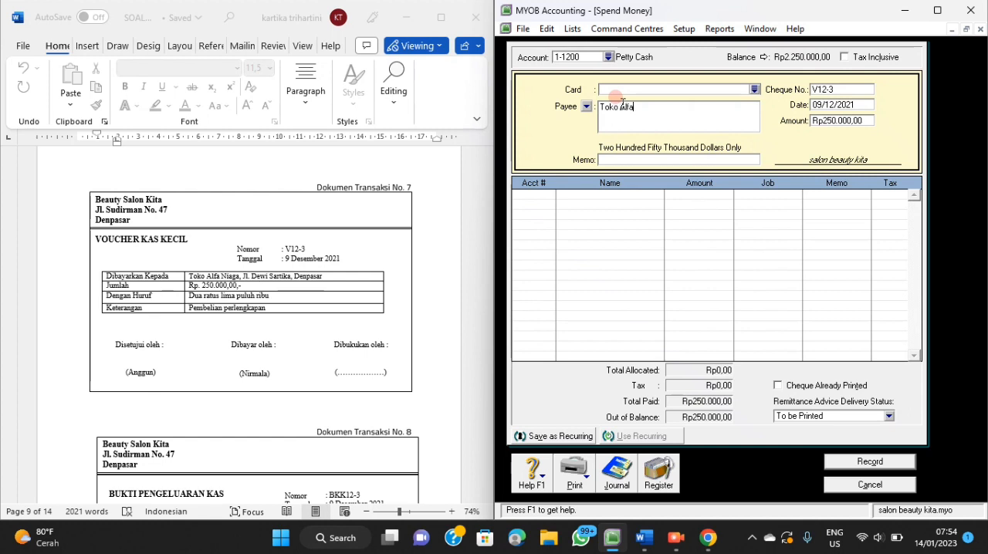
{"action": "type", "text": " B"}
{"action": "left_click", "coordinate": [653, 159]}
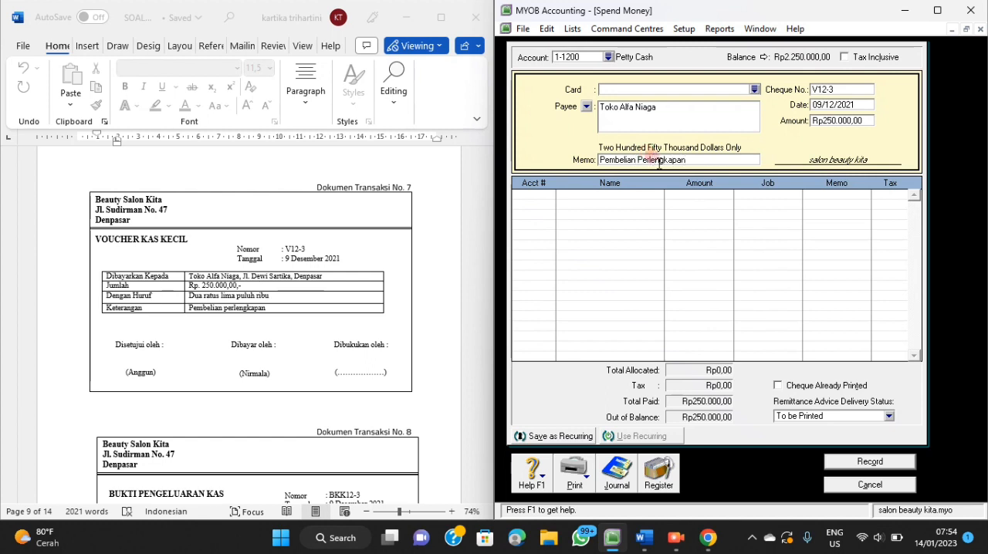
Allocate the full Rp250.000 petty cash payment to account 1-1500 Supplies.
{"action": "left_click", "coordinate": [540, 202]}
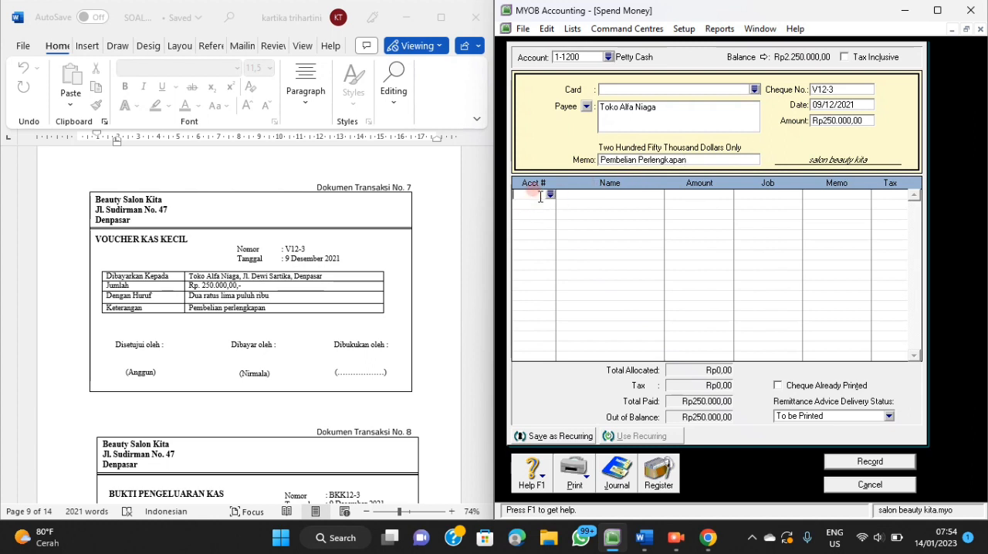
{"action": "type", "text": "6"}
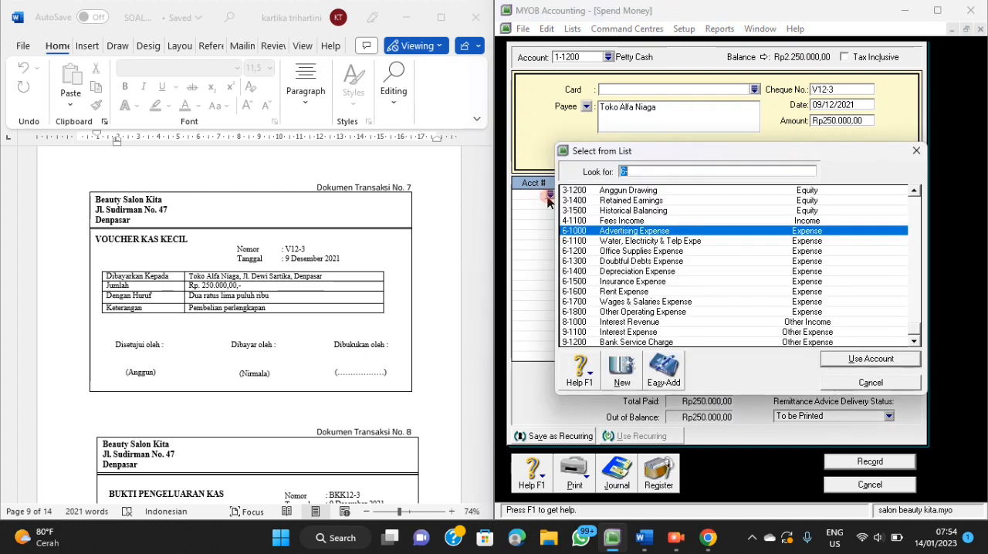
{"action": "type", "text": "1"}
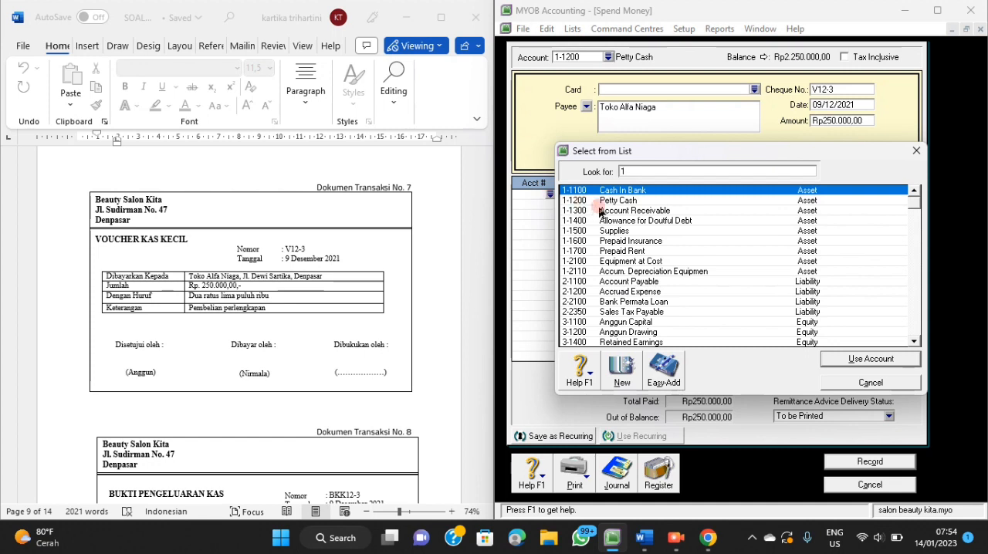
{"action": "left_click", "coordinate": [625, 232]}
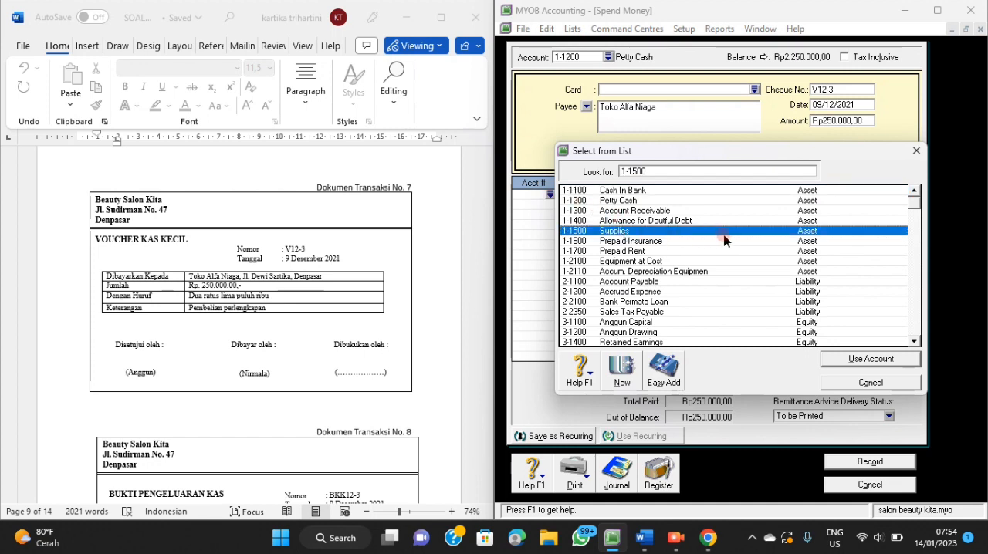
{"action": "left_click", "coordinate": [841, 365]}
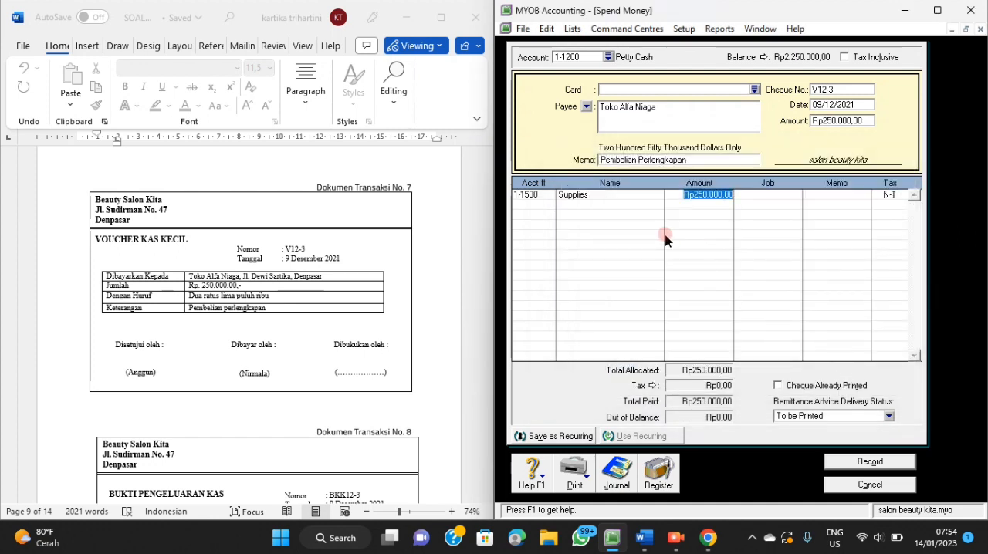
{"action": "key", "text": "Return"}
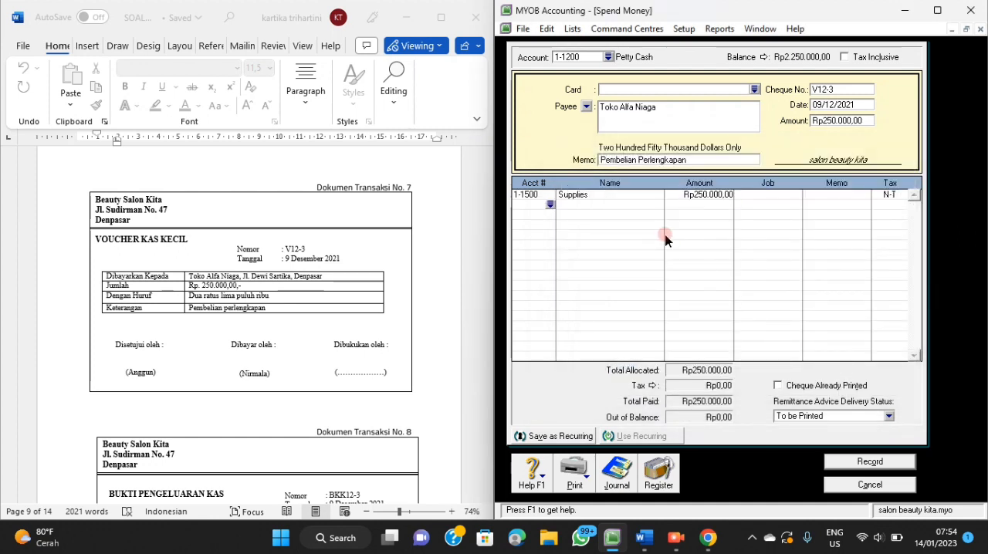
Check the journal recap of the petty cash supplies payment and record the transaction.
{"action": "key", "text": "ctrl+r"}
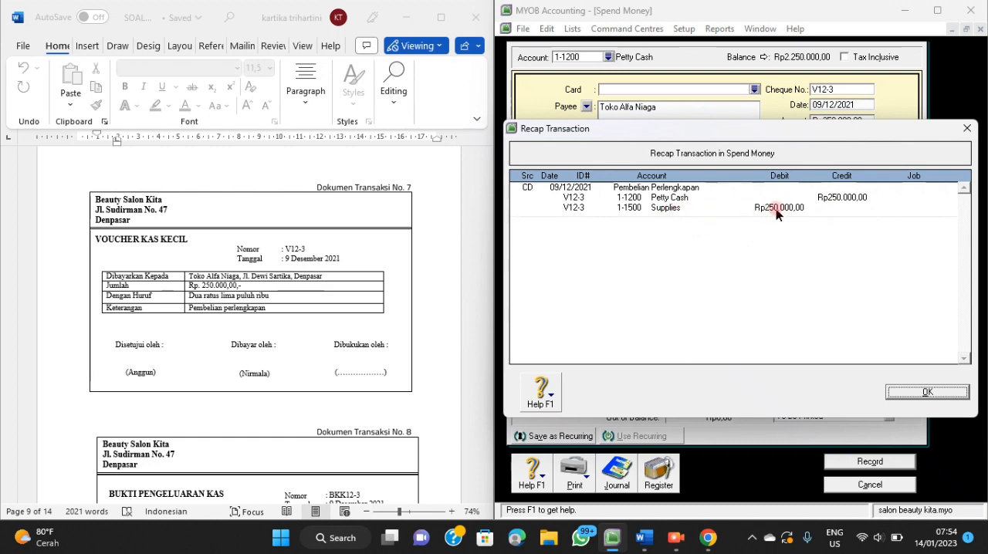
{"action": "left_click", "coordinate": [923, 394]}
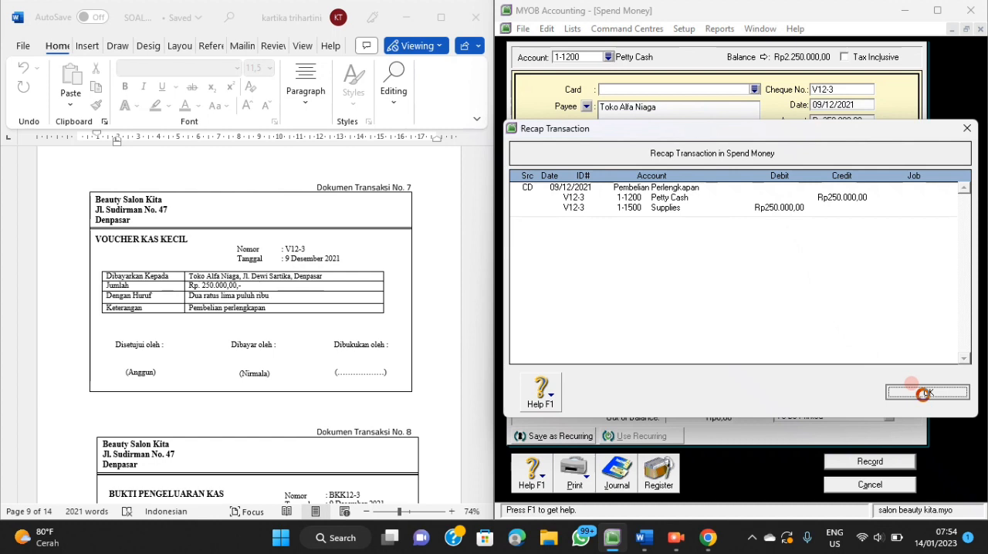
{"action": "left_click", "coordinate": [878, 463]}
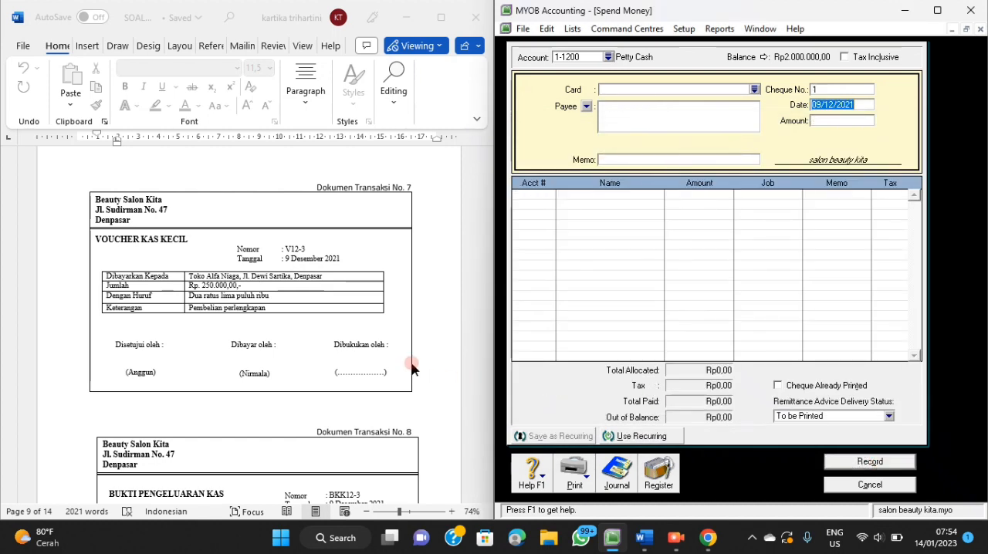
Close Spend Money and start a Pay Bills transaction for transaction document 8 with PT Carissa as the supplier.
{"action": "scroll", "coordinate": [411, 368], "scroll_direction": "down", "scroll_amount": 5}
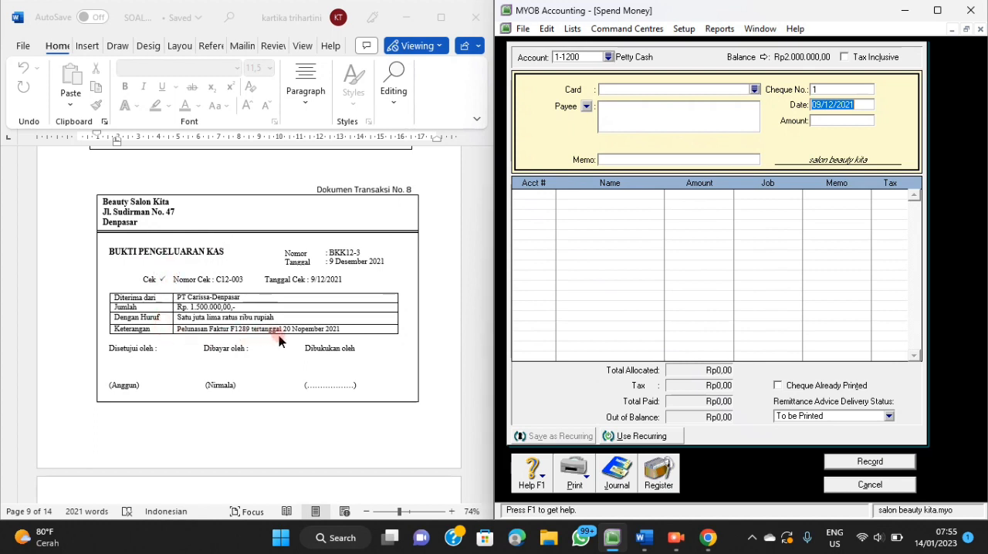
{"action": "left_click", "coordinate": [839, 486]}
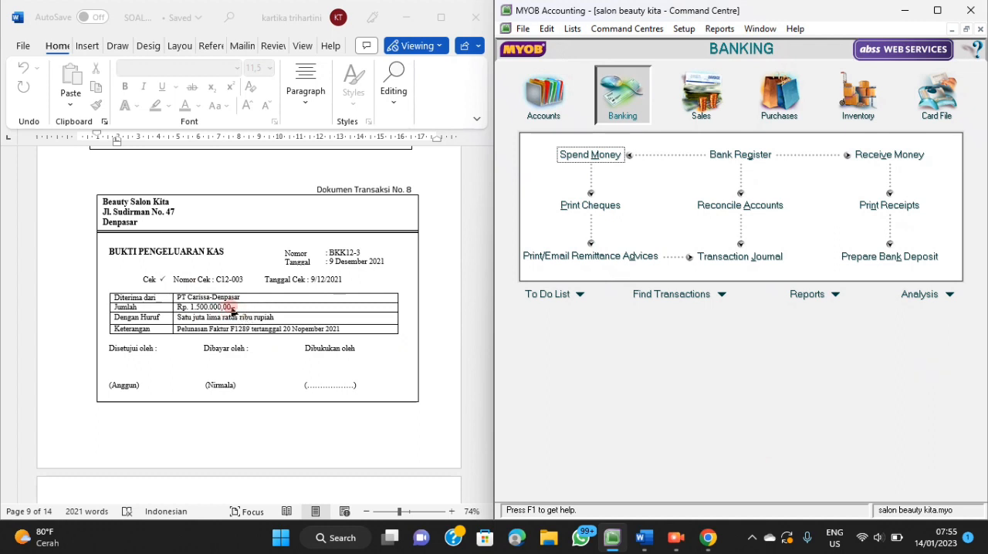
{"action": "left_click", "coordinate": [769, 114]}
{"action": "left_click", "coordinate": [886, 189]}
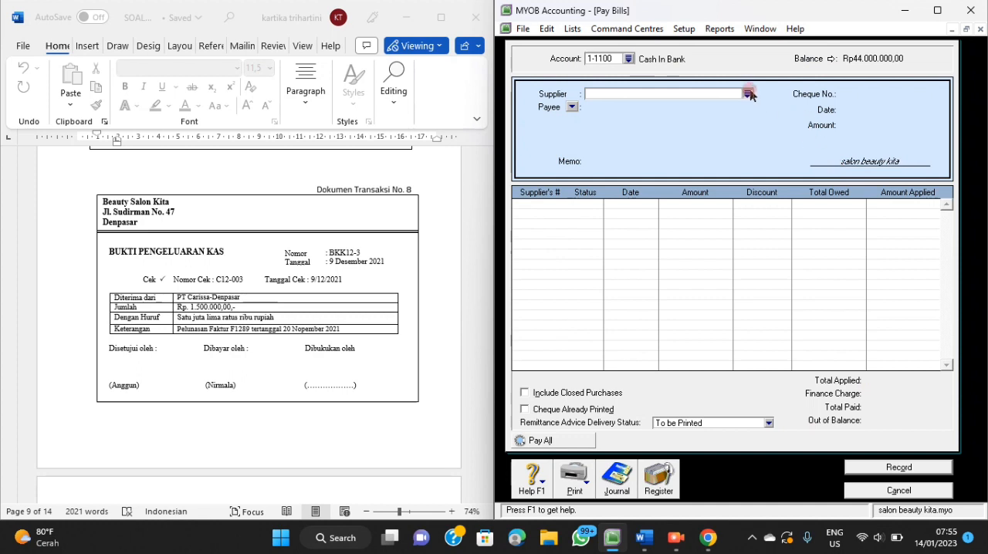
{"action": "left_click", "coordinate": [748, 94]}
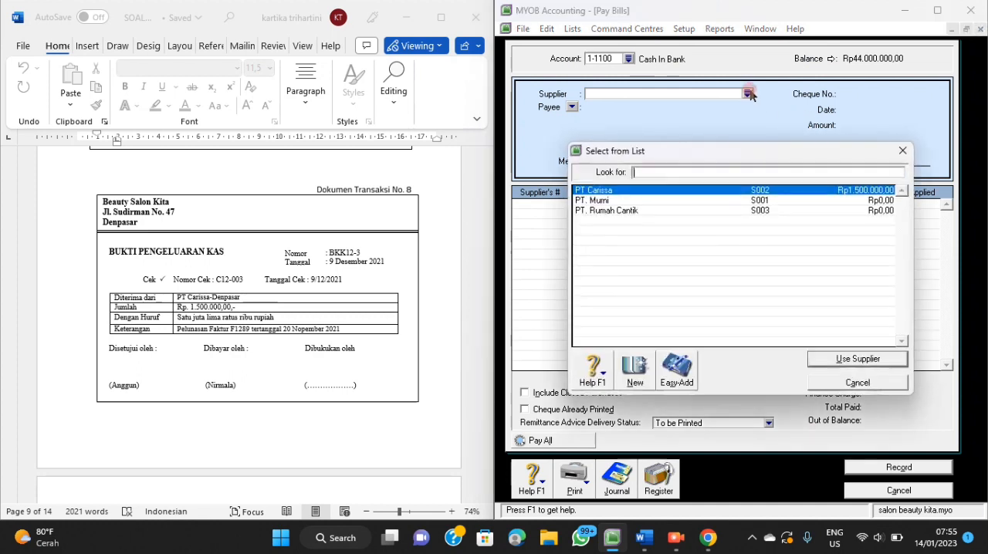
{"action": "left_click", "coordinate": [629, 192]}
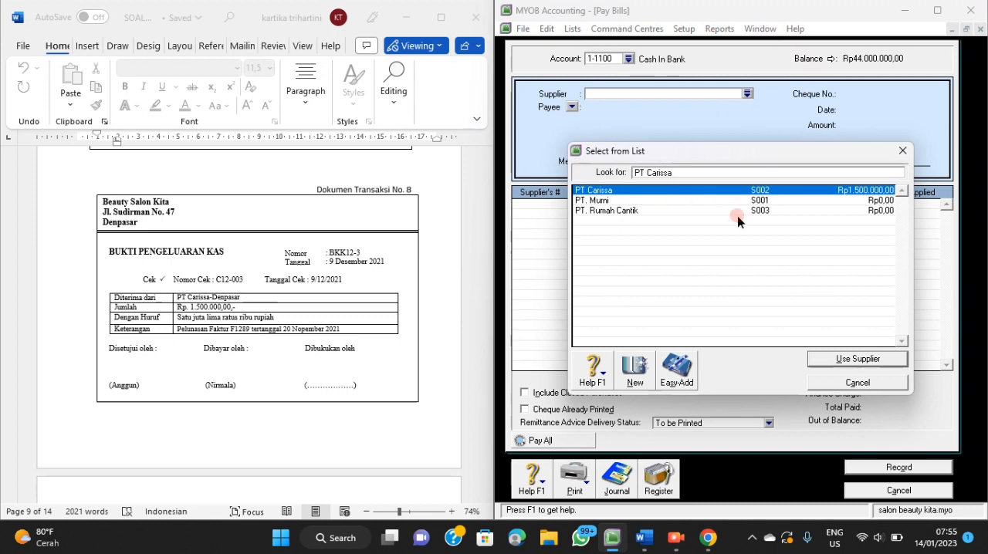
{"action": "left_click", "coordinate": [819, 361]}
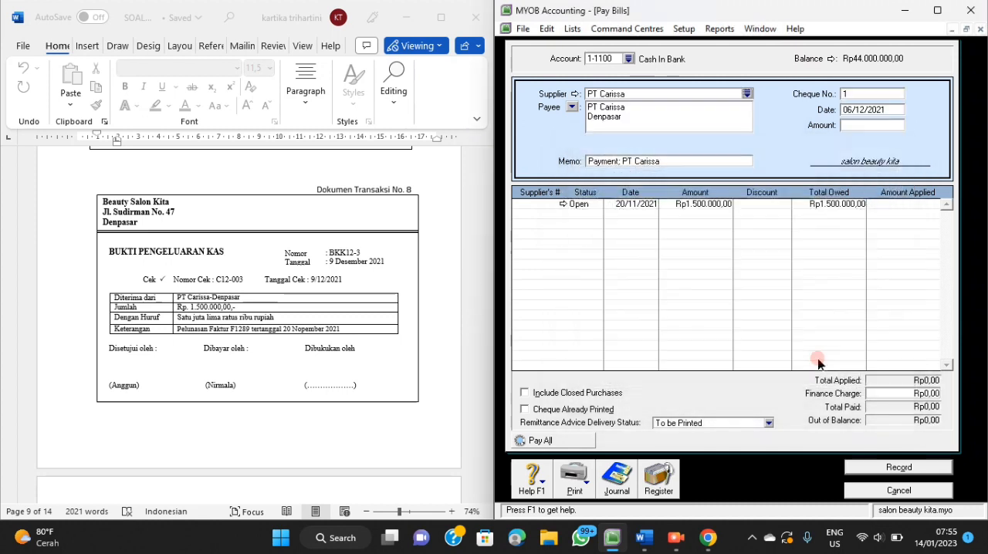
Set the PT Carissa payment's cheque number to BKK12-3, its date to 09/12/2021 and its amount to Rp1.500.000.
{"action": "left_click", "coordinate": [863, 94]}
{"action": "left_click", "coordinate": [860, 92]}
{"action": "key", "text": "BackSpace"}
{"action": "left_click", "coordinate": [871, 110]}
{"action": "type", "text": "9"}
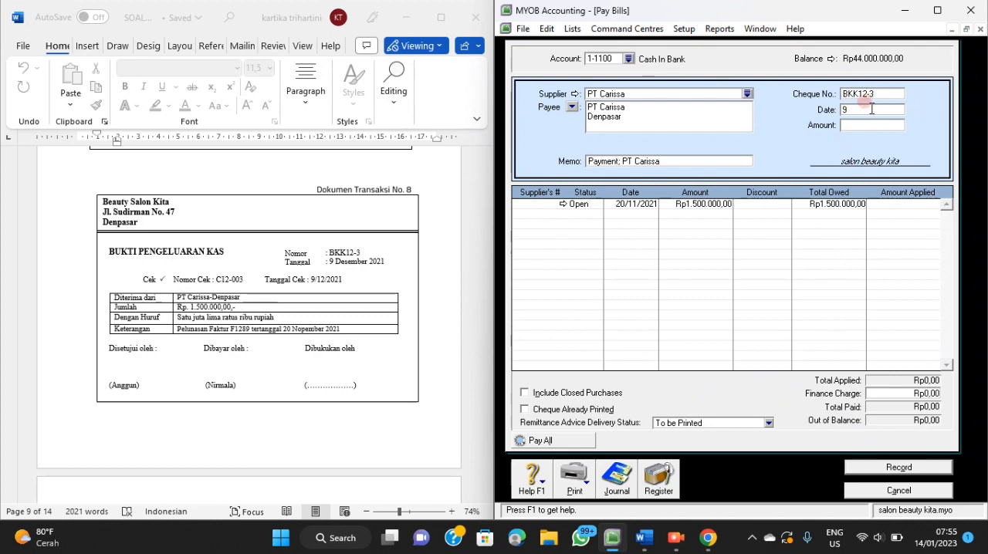
{"action": "type", "text": "/12/2021"}
{"action": "left_click", "coordinate": [876, 124]}
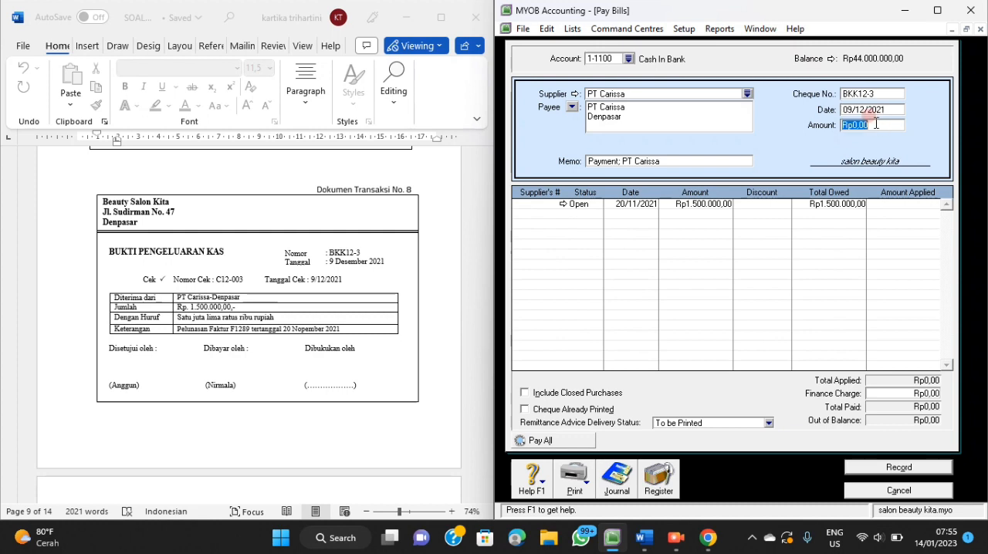
{"action": "type", "text": "1.500.000"}
{"action": "key", "text": "Tab"}
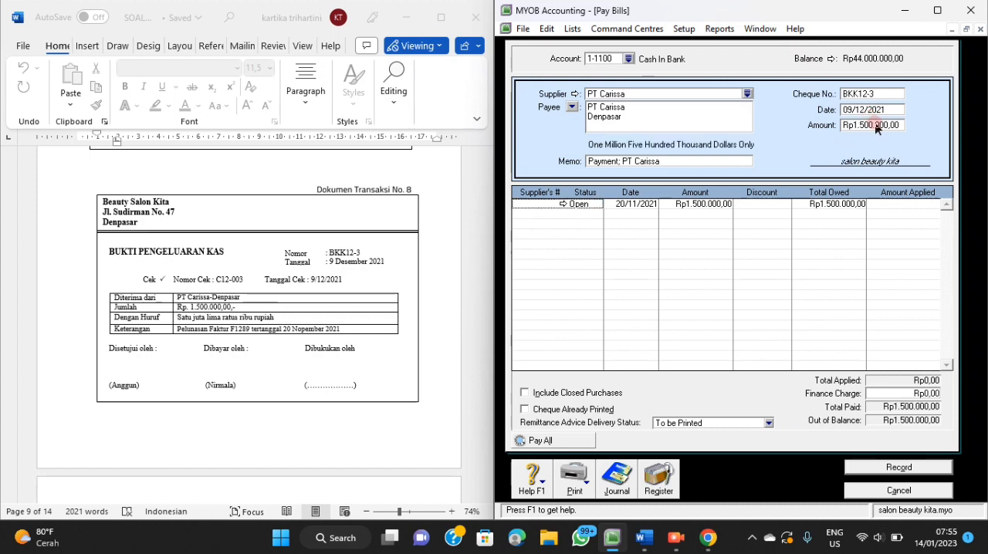
Replace the PT Carissa payment's memo with Pelunasan Faktur F1289 Tanggal 20 November 2021.
{"action": "left_click", "coordinate": [705, 159]}
{"action": "key", "text": "BackSpace"}
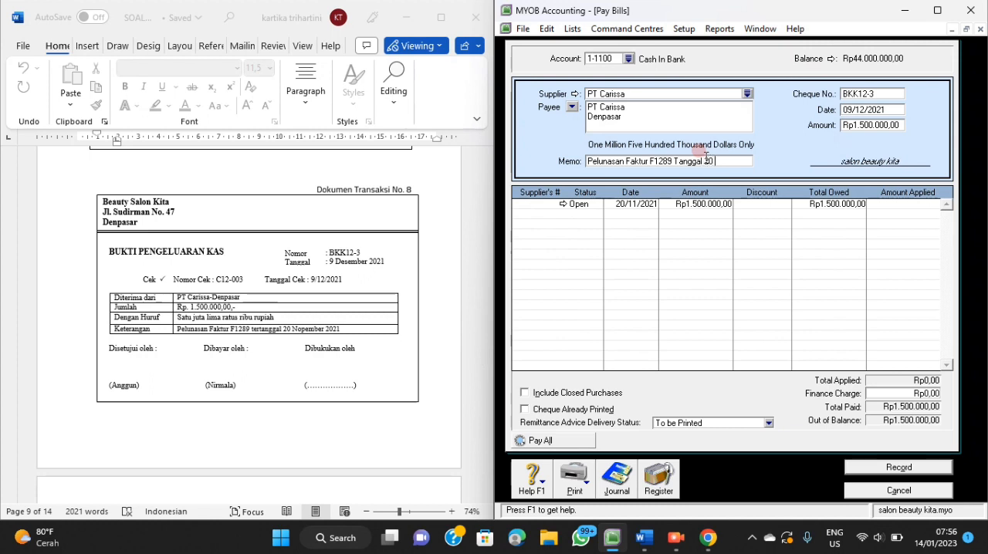
{"action": "type", "text": "r 2021"}
Apply the full Rp1.500.000 to the open PT Carissa bill dated 20/11/2021.
{"action": "left_click", "coordinate": [873, 204]}
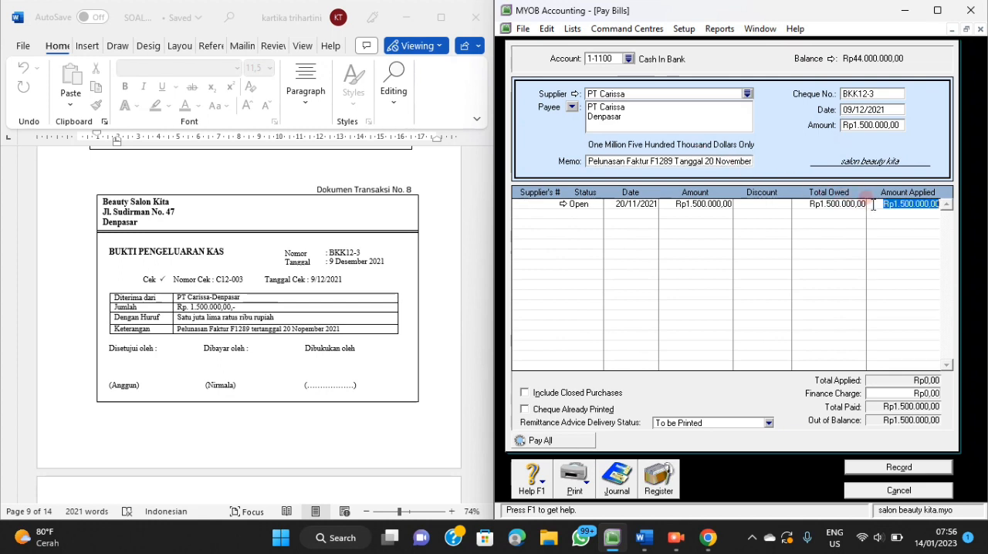
{"action": "key", "text": "Tab"}
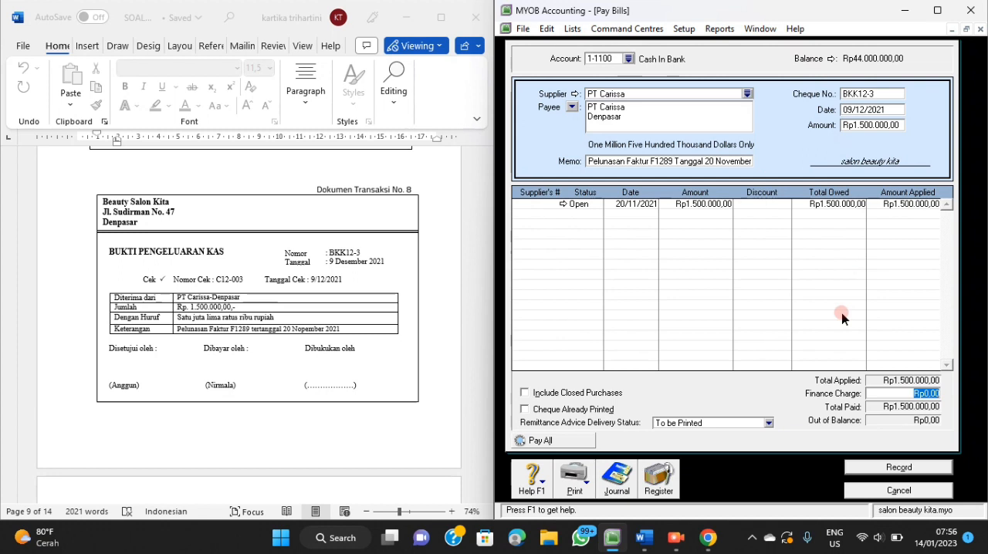
{"action": "key", "text": "Tab"}
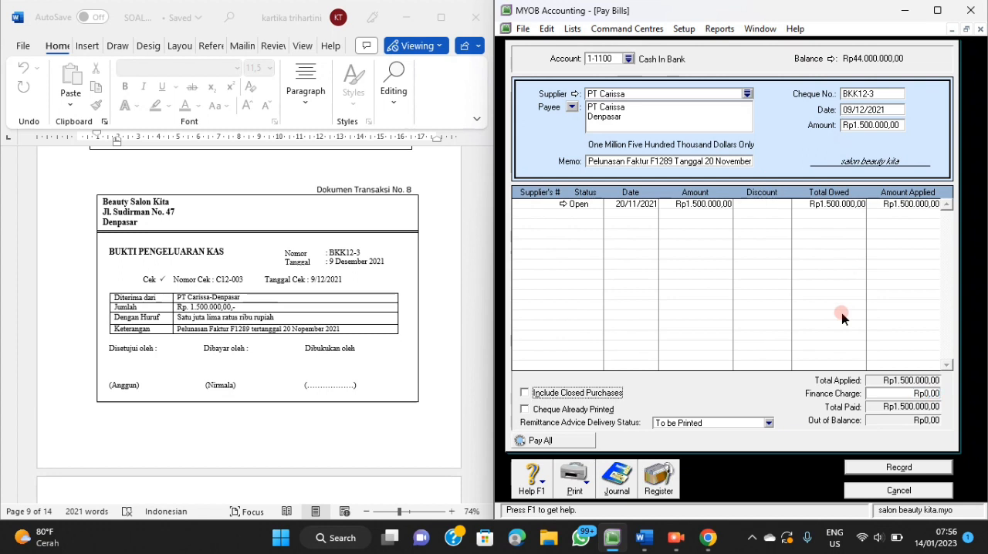
Check the journal recap of the PT Carissa payment and record the transaction.
{"action": "key", "text": "ctrl+r"}
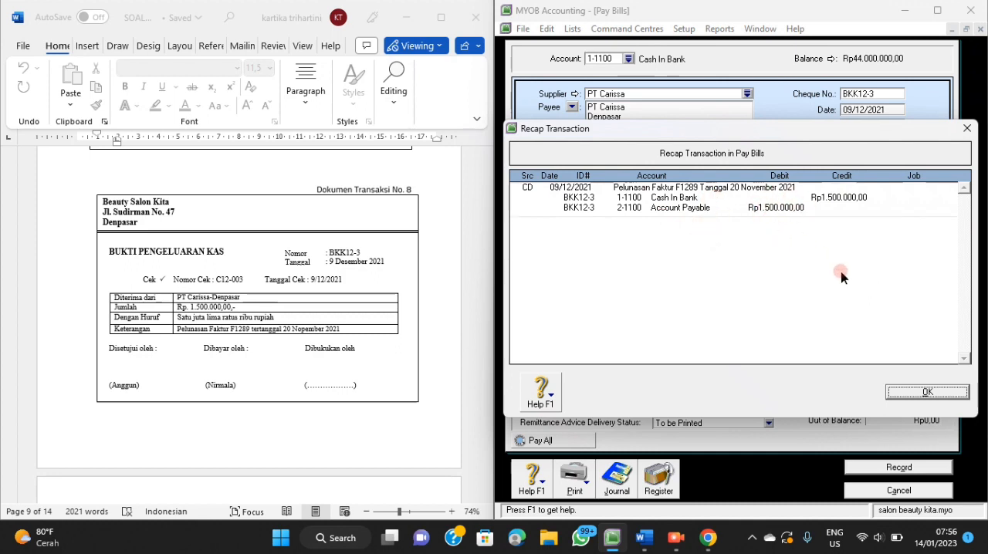
{"action": "left_click", "coordinate": [910, 398]}
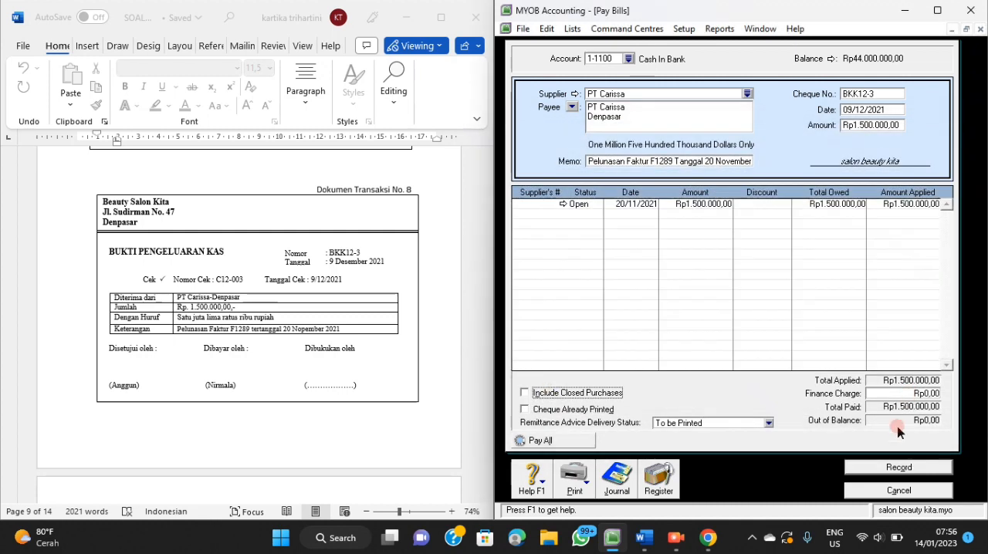
{"action": "left_click", "coordinate": [876, 469]}
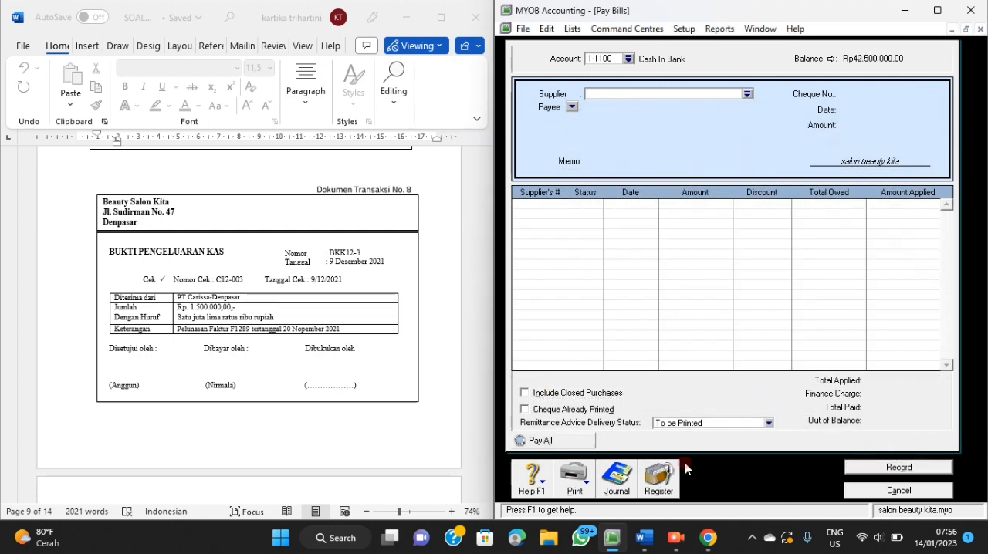
Close Pay Bills and start a purchase bill for transaction document 9 with PT. Rumah Cantik as the supplier.
{"action": "scroll", "coordinate": [469, 359], "scroll_direction": "down", "scroll_amount": 3}
{"action": "scroll", "coordinate": [468, 360], "scroll_direction": "down", "scroll_amount": 5}
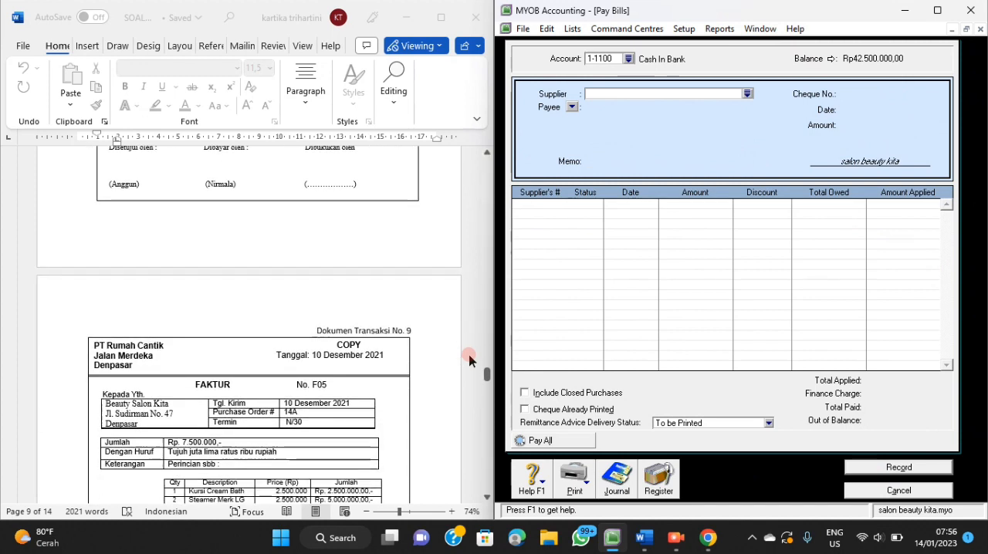
{"action": "scroll", "coordinate": [468, 360], "scroll_direction": "down", "scroll_amount": 1}
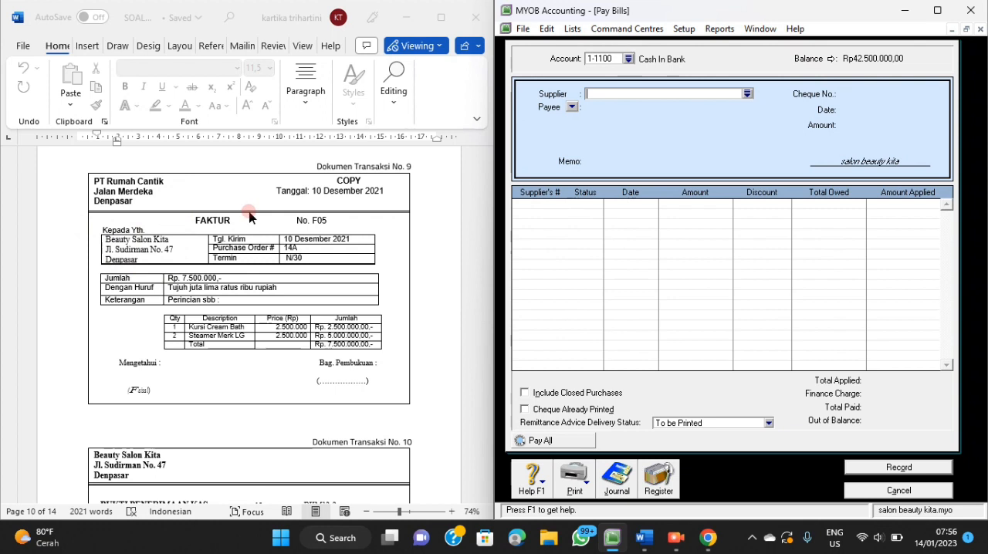
{"action": "left_click", "coordinate": [900, 491]}
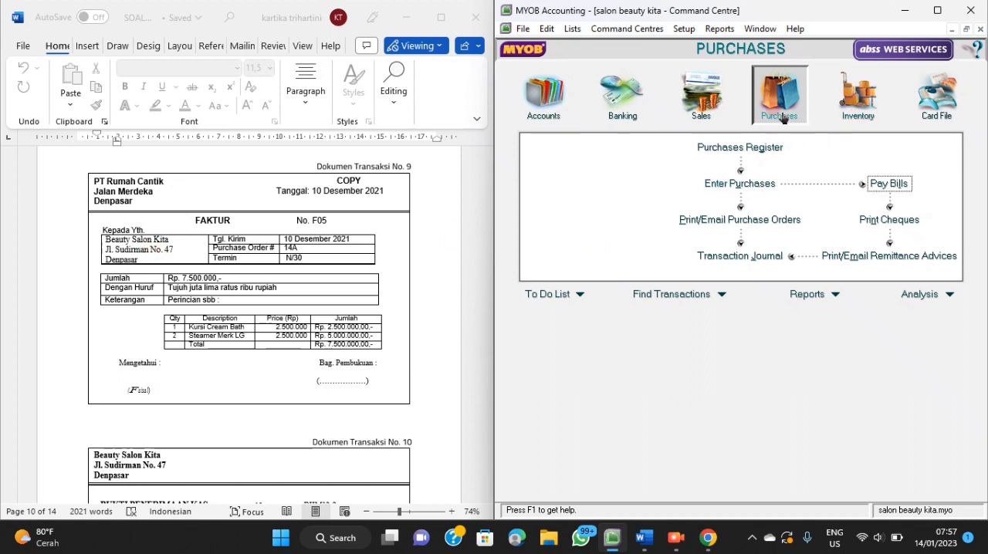
{"action": "left_click", "coordinate": [762, 185]}
{"action": "left_click", "coordinate": [735, 69]}
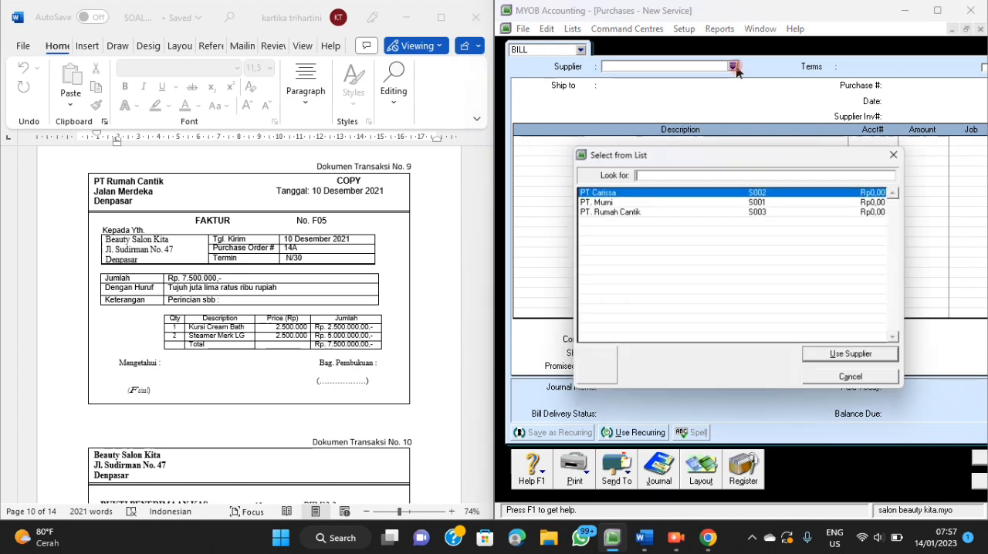
{"action": "left_click", "coordinate": [667, 191]}
{"action": "left_click", "coordinate": [653, 212]}
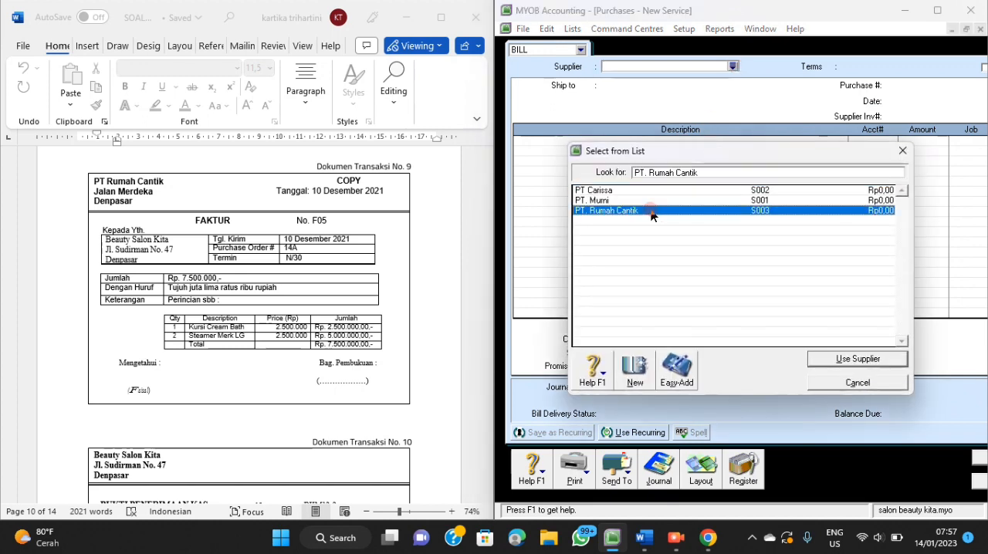
{"action": "left_click", "coordinate": [819, 364]}
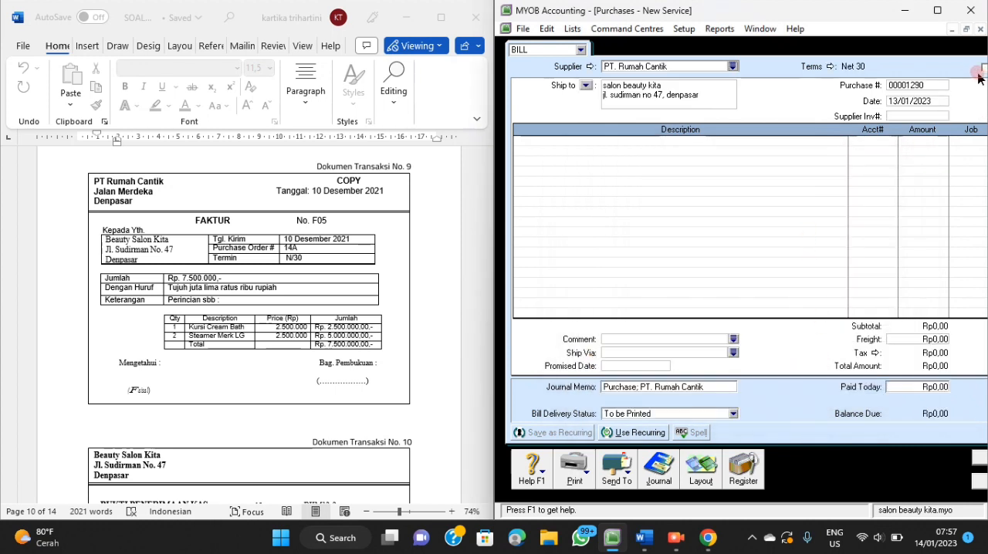
Set the PT. Rumah Cantik bill's purchase number to F05 and its date to 10/12/2021.
{"action": "left_click", "coordinate": [945, 110]}
{"action": "left_click", "coordinate": [894, 86]}
{"action": "left_click", "coordinate": [897, 86]}
{"action": "key", "text": "BackSpace"}
{"action": "type", "text": "F05"}
{"action": "left_click", "coordinate": [894, 103]}
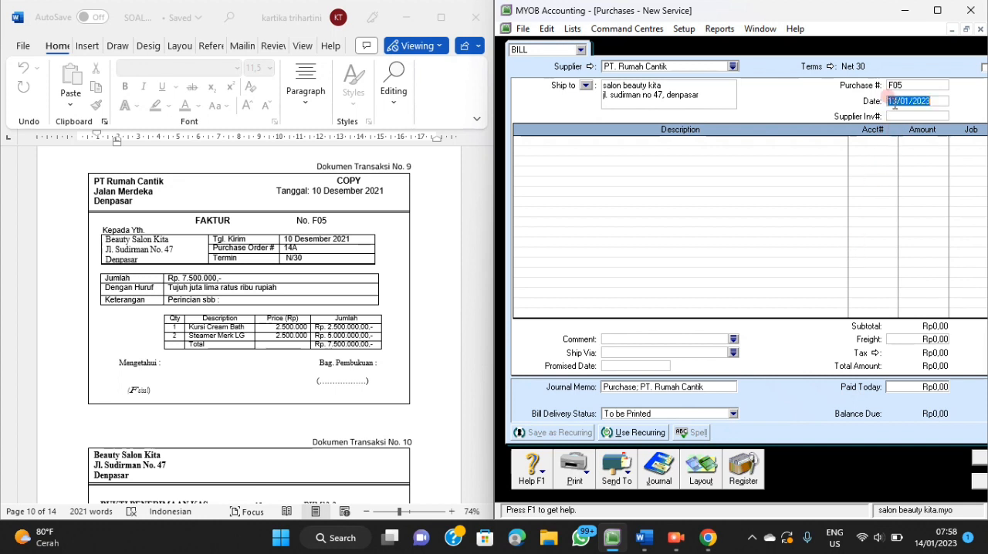
{"action": "type", "text": "10/12/2021"}
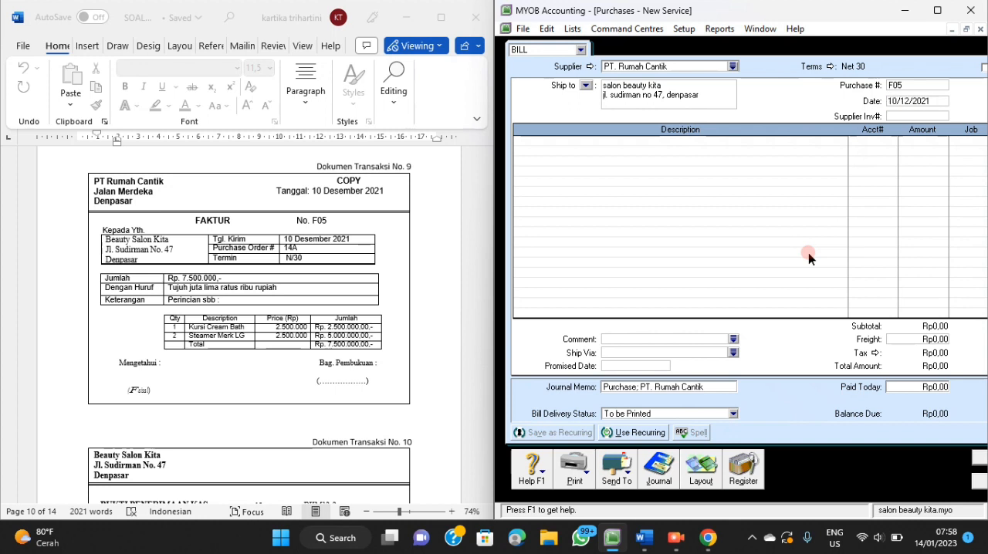
Describe the PT. Rumah Cantik bill's first line as "Pembelian Kursi Creambath dan Steamer Merk LG".
{"action": "left_click", "coordinate": [627, 142]}
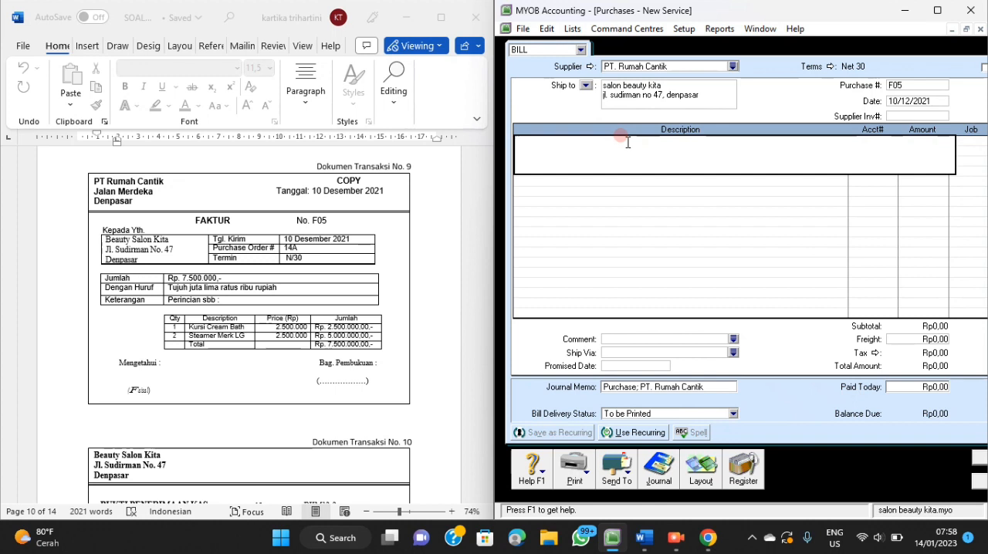
{"action": "type", "text": "Pembelian"}
{"action": "type", "text": "Kursi Creambath dan"}
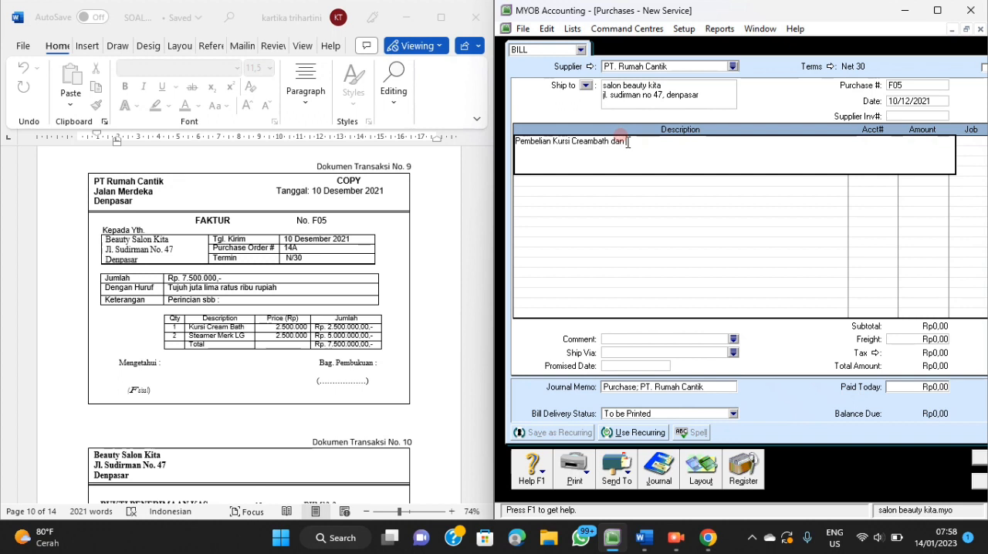
{"action": "type", "text": "Steamer Merl Lg"}
{"action": "key", "text": "BackSpace"}
{"action": "type", "text": "G"}
{"action": "left_click", "coordinate": [668, 144]}
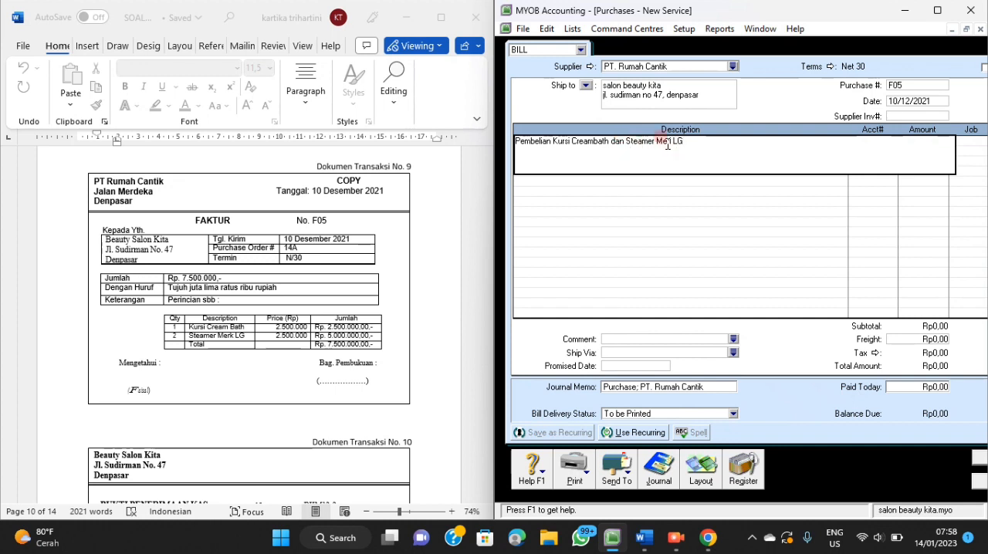
{"action": "key", "text": "BackSpace"}
{"action": "type", "text": "k"}
{"action": "left_click", "coordinate": [714, 189]}
{"action": "left_click", "coordinate": [740, 176]}
Allocate the bill line to account 1-2100 Equipment at Cost, accepting the asset account for this purchase.
{"action": "left_click", "coordinate": [850, 140]}
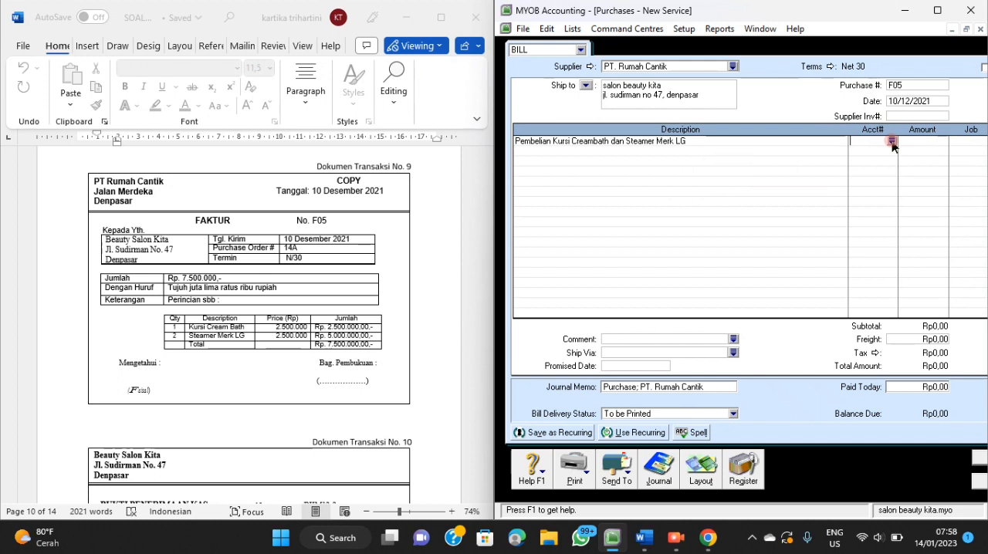
{"action": "left_click", "coordinate": [892, 141]}
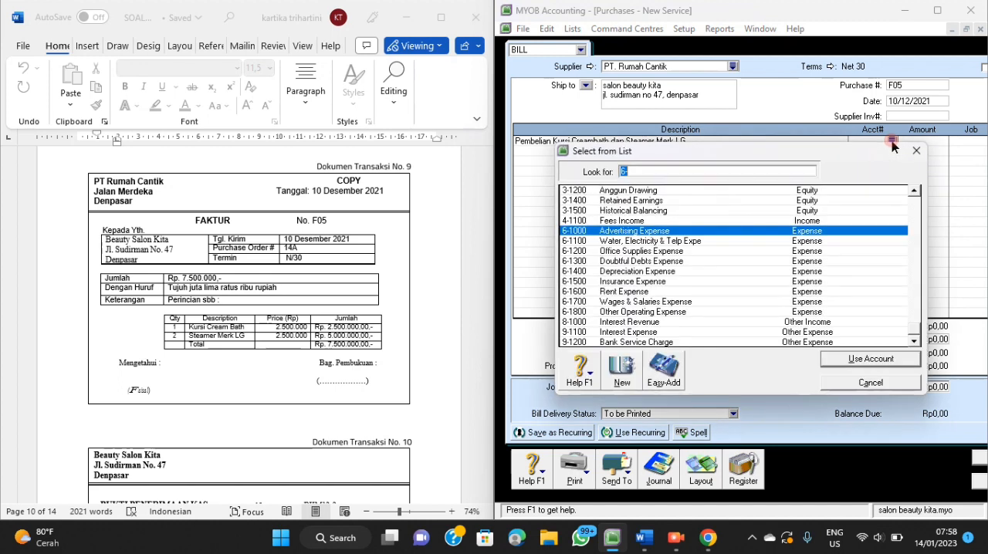
{"action": "type", "text": "1"}
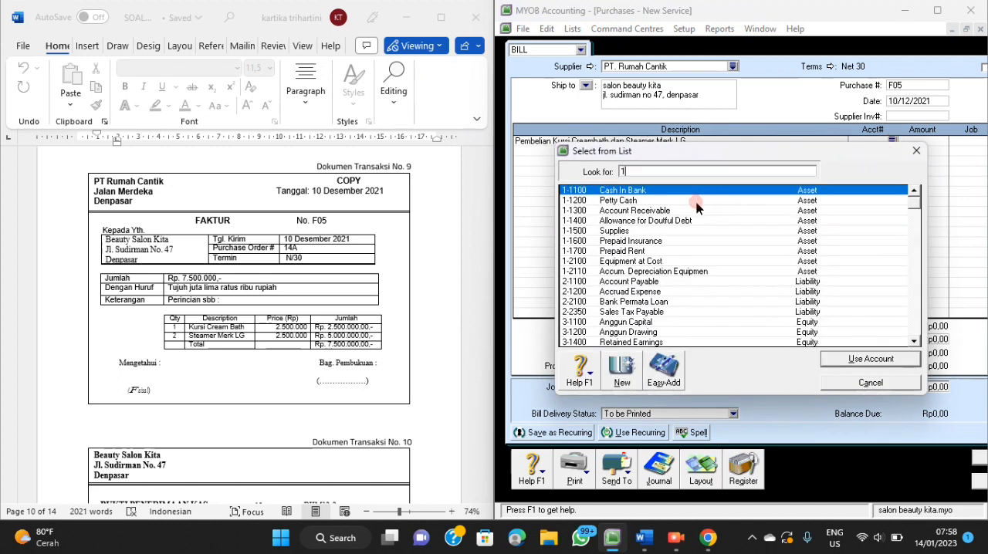
{"action": "type", "text": "-2100"}
{"action": "left_click", "coordinate": [845, 360]}
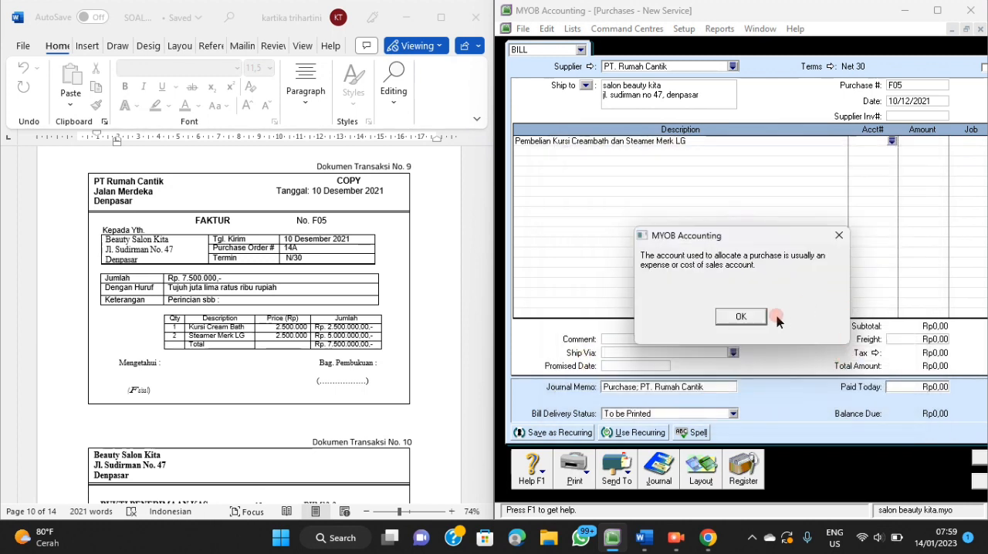
{"action": "left_click", "coordinate": [761, 319]}
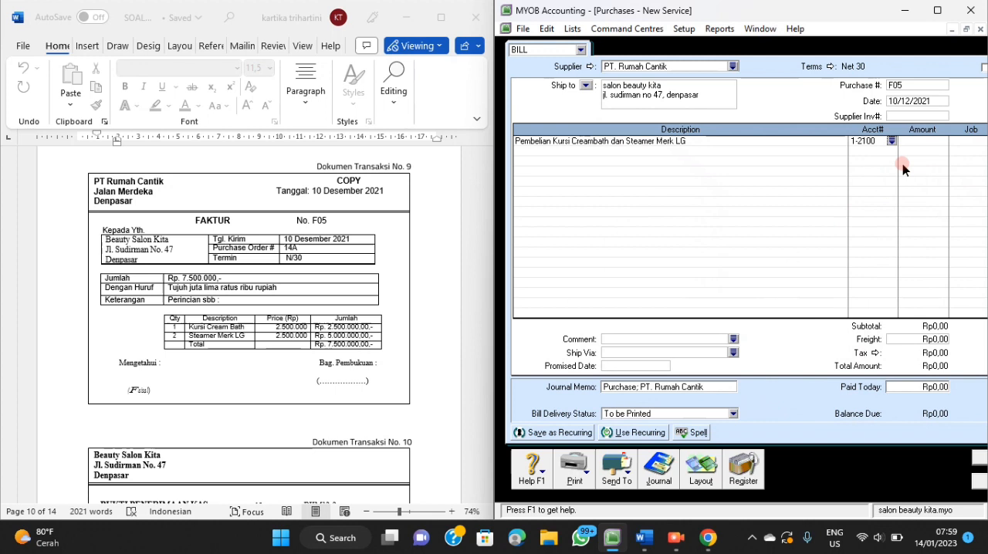
Set the amount of the Creambath chair and steamer line to Rp7.500.000.
{"action": "left_click", "coordinate": [932, 141]}
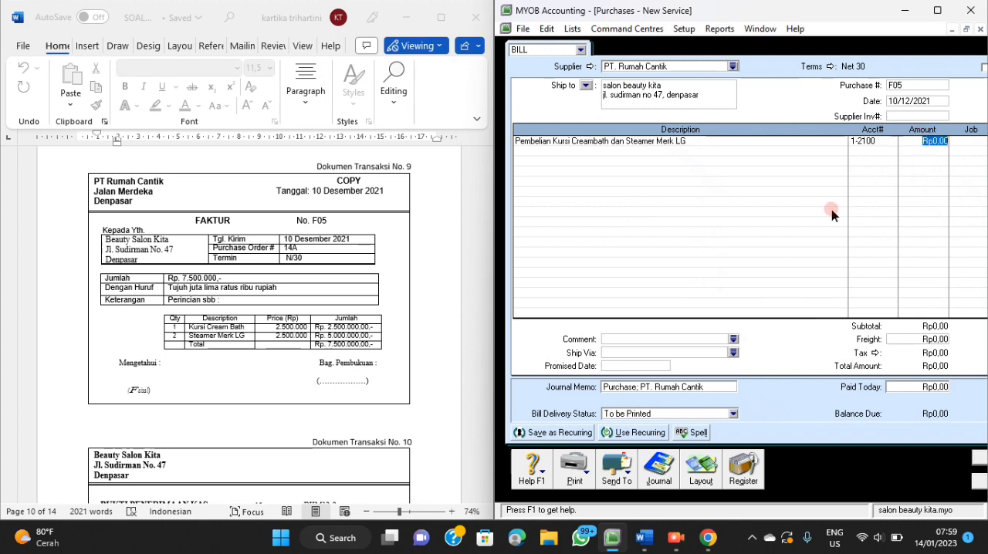
{"action": "type", "text": "7500000"}
{"action": "key", "text": "Tab"}
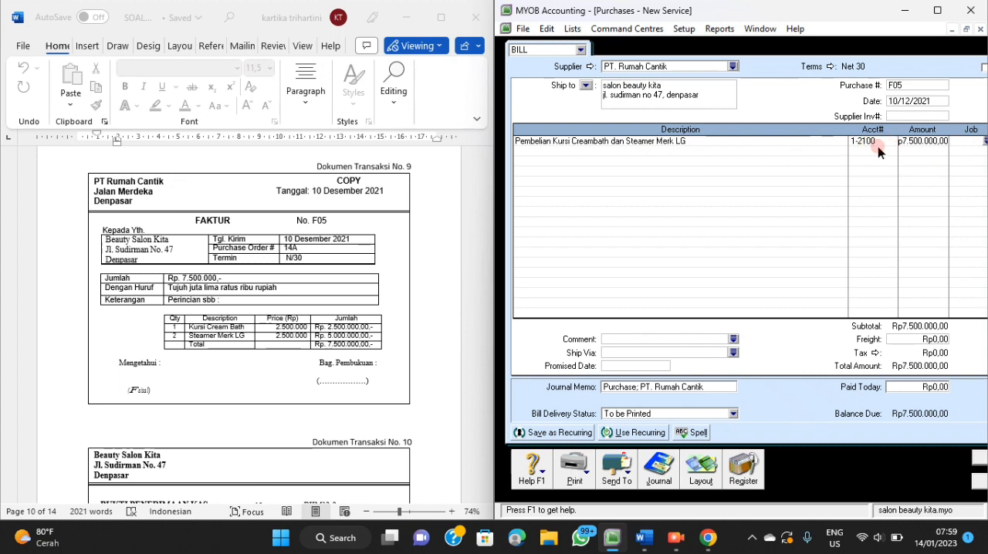
Check the journal recap of bill F05 and record it, skipping the spelling check.
{"action": "key", "text": "ctrl+r"}
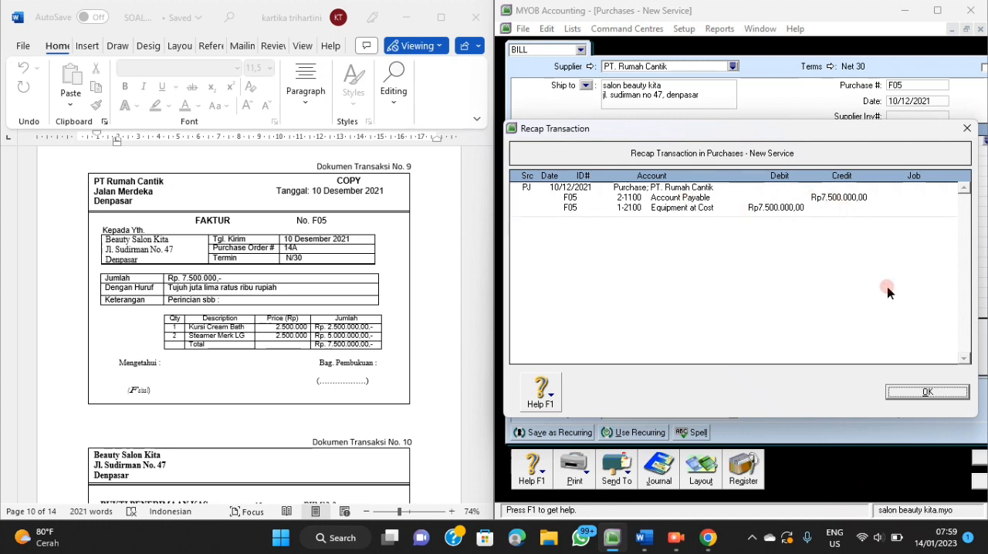
{"action": "left_click", "coordinate": [926, 393]}
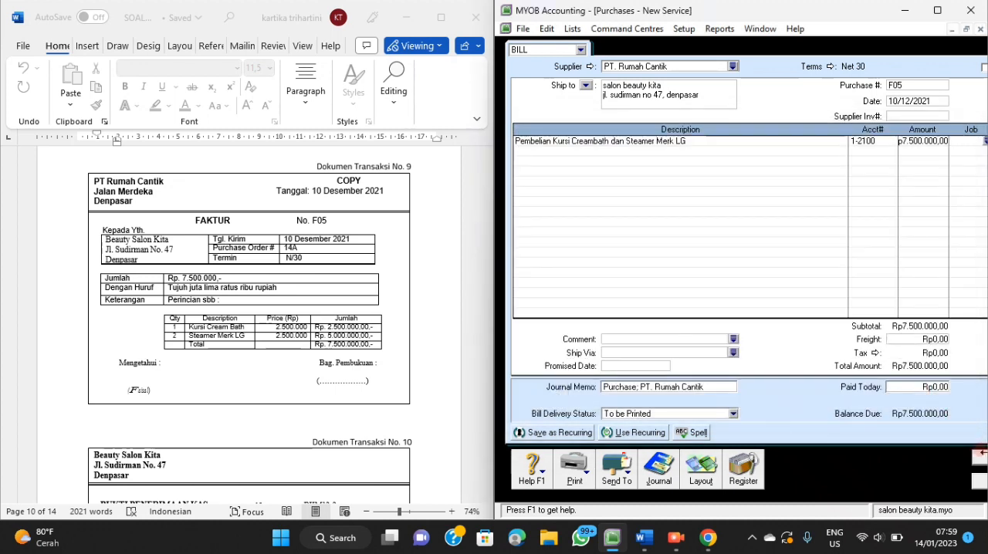
{"action": "left_click", "coordinate": [980, 455]}
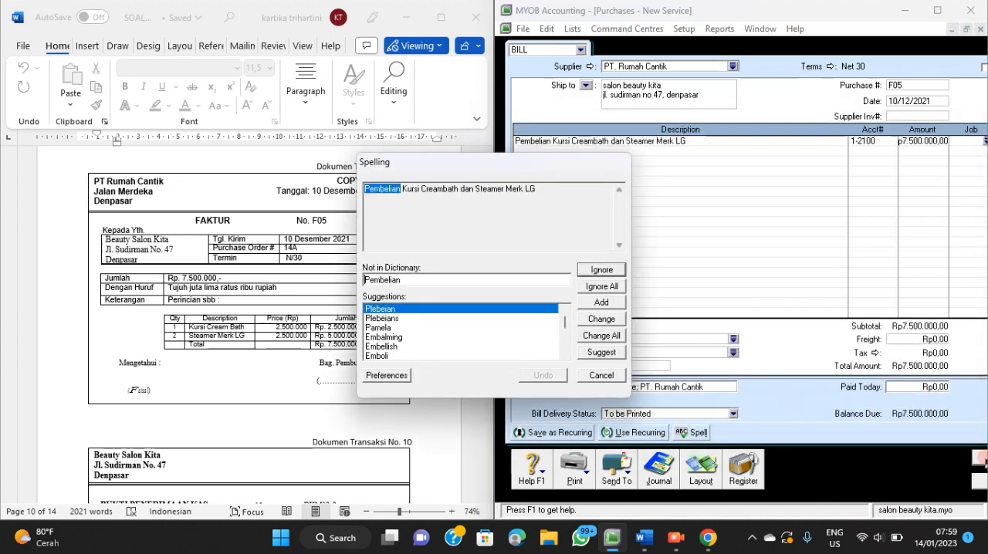
{"action": "left_click", "coordinate": [606, 377]}
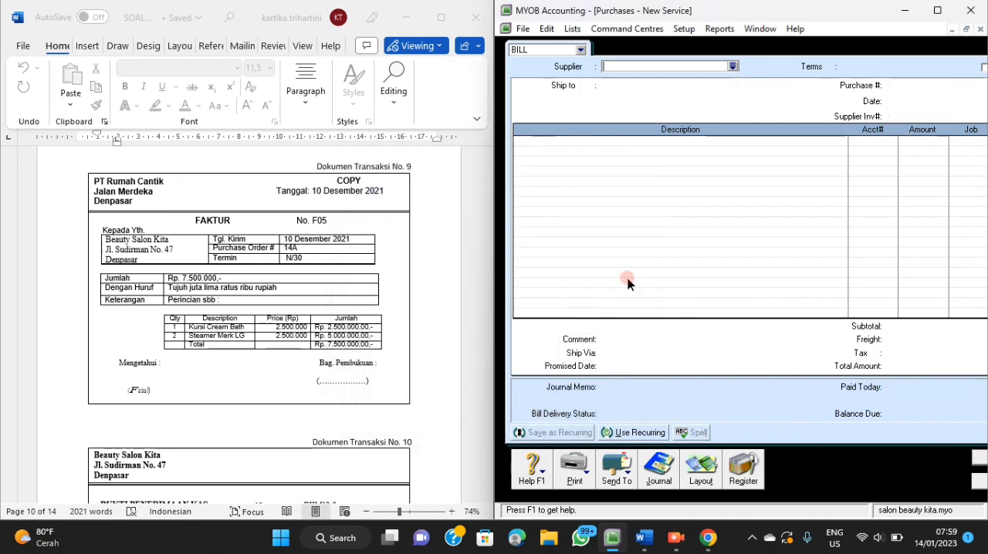
Close the purchase entry and start a Receive Payments entry for the customer named in transaction document 10.
{"action": "scroll", "coordinate": [341, 289], "scroll_direction": "down", "scroll_amount": 5}
{"action": "scroll", "coordinate": [341, 290], "scroll_direction": "down", "scroll_amount": 1}
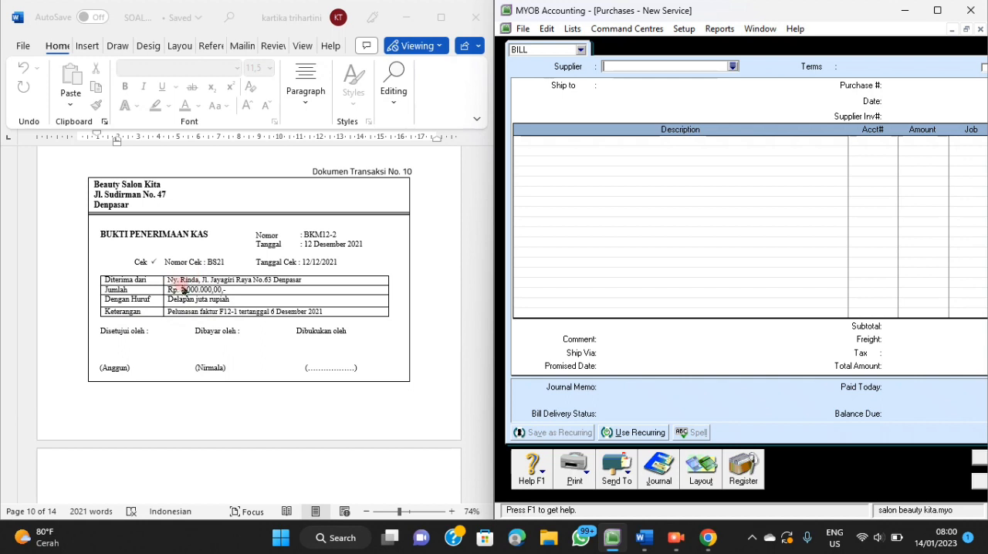
{"action": "left_click", "coordinate": [976, 482]}
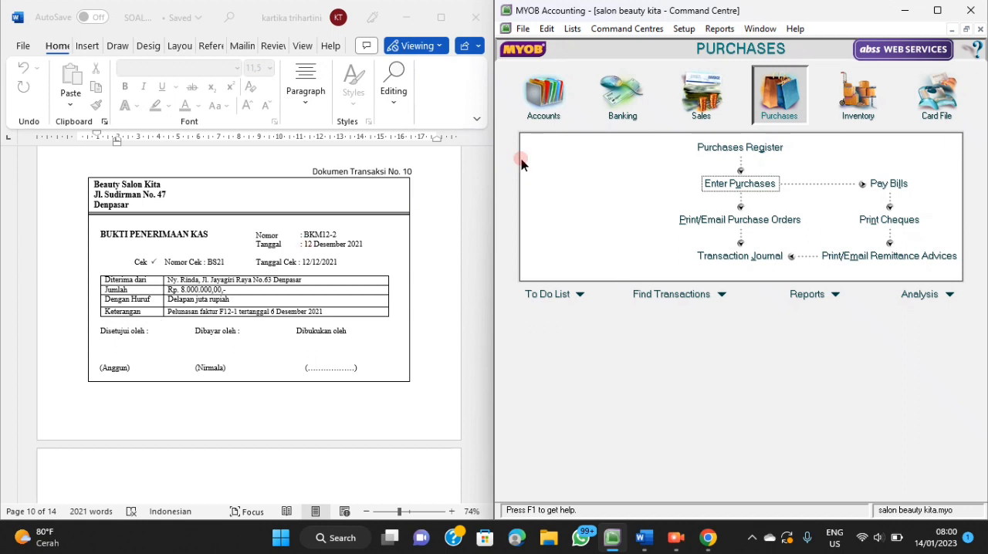
{"action": "left_click", "coordinate": [704, 99]}
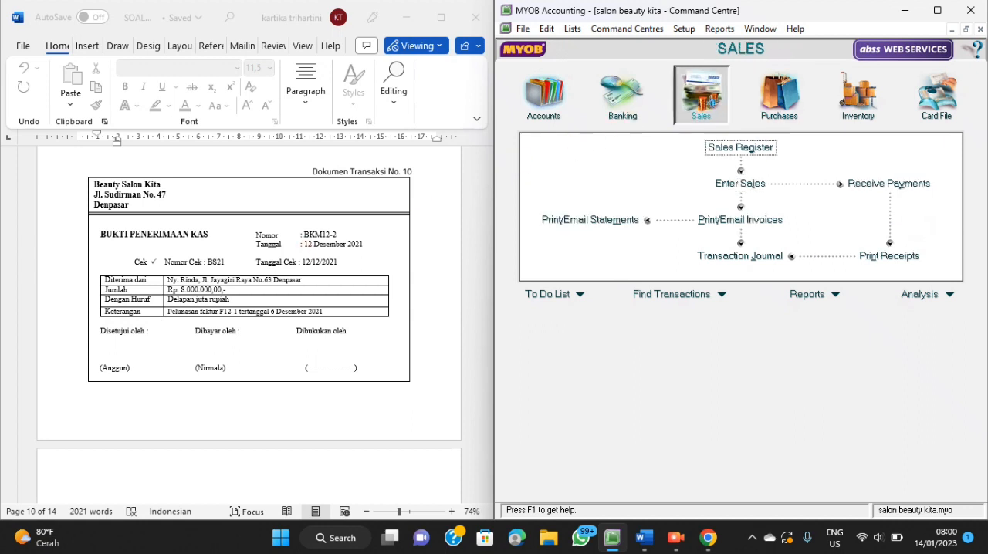
{"action": "left_click", "coordinate": [923, 185]}
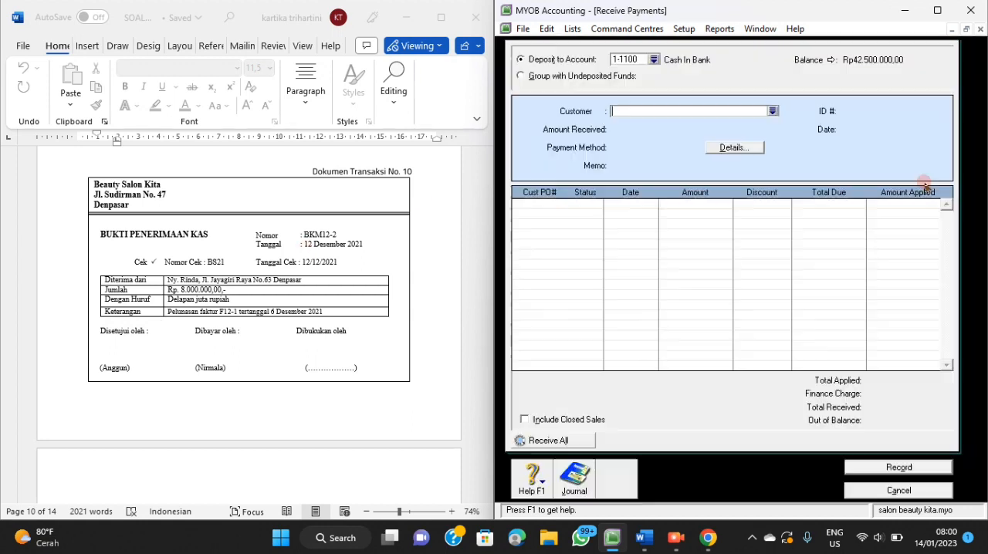
{"action": "left_click", "coordinate": [772, 110]}
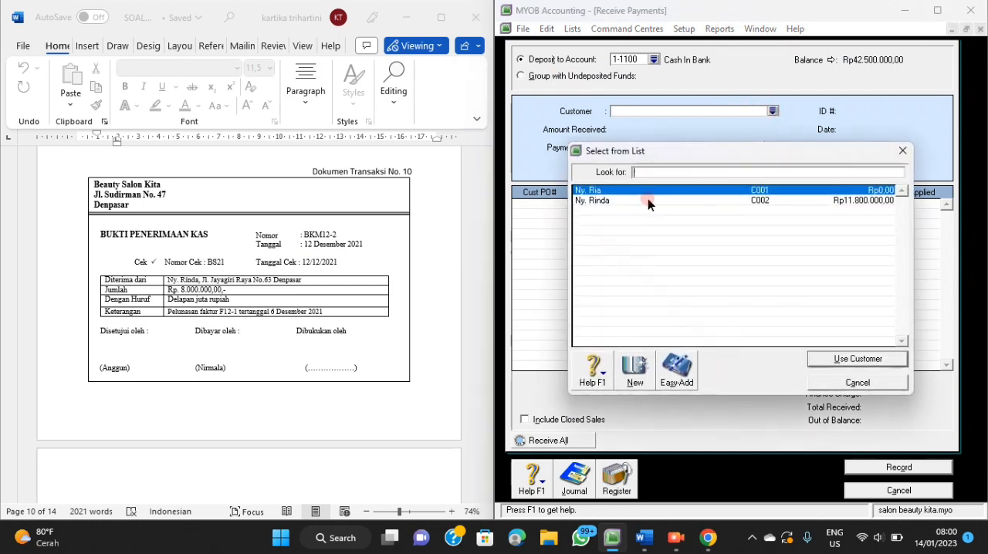
{"action": "left_click", "coordinate": [640, 192]}
{"action": "left_click", "coordinate": [641, 200]}
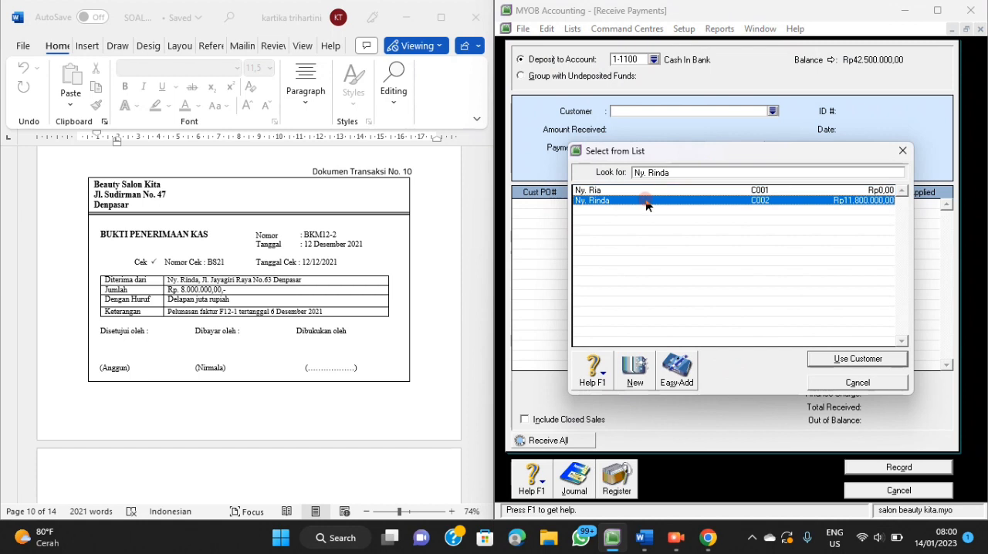
{"action": "left_click", "coordinate": [848, 360]}
Set the customer receipt's ID to BKM12-2 and its date to 12/12/2021.
{"action": "left_click", "coordinate": [865, 110]}
{"action": "type", "text": "BKM12-2"}
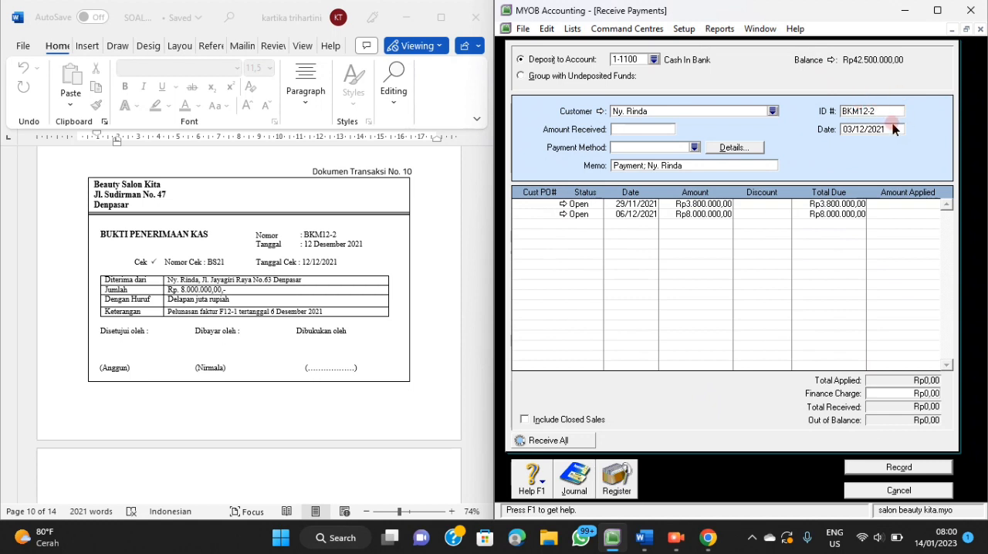
{"action": "left_click", "coordinate": [894, 128]}
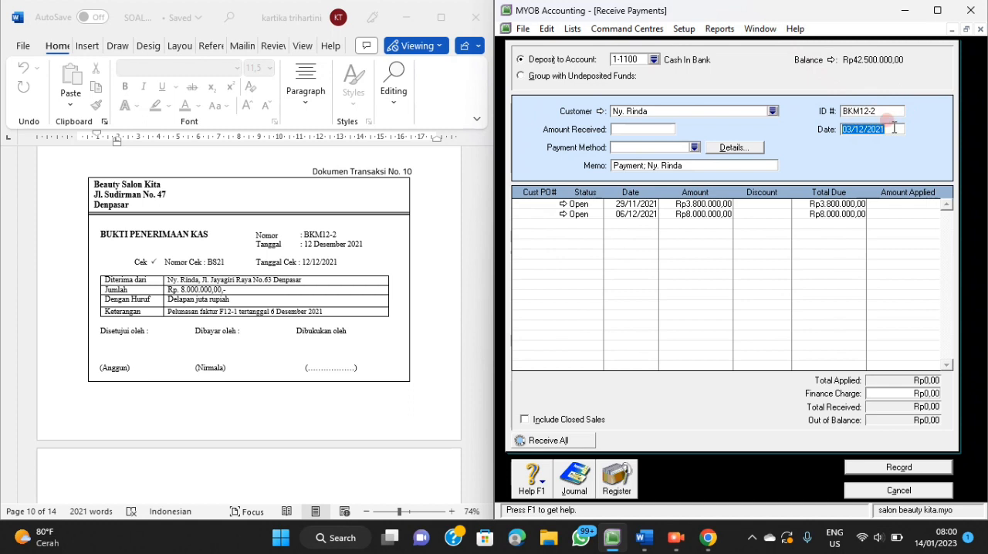
{"action": "type", "text": "12/12/2021"}
Enter Rp8.000.000 as the amount received, with Cheque as the payment method.
{"action": "left_click", "coordinate": [637, 133]}
{"action": "type", "text": "8000000"}
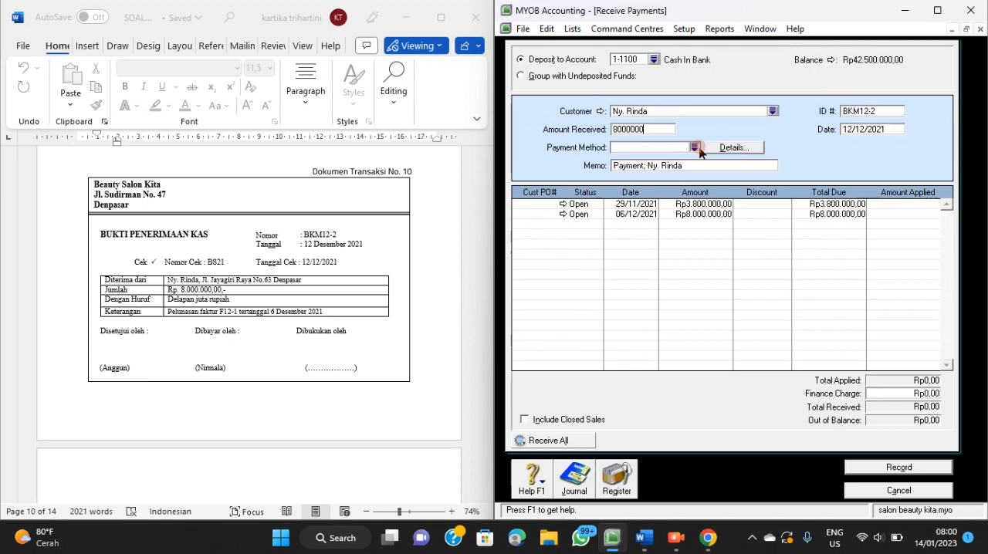
{"action": "left_click", "coordinate": [695, 147]}
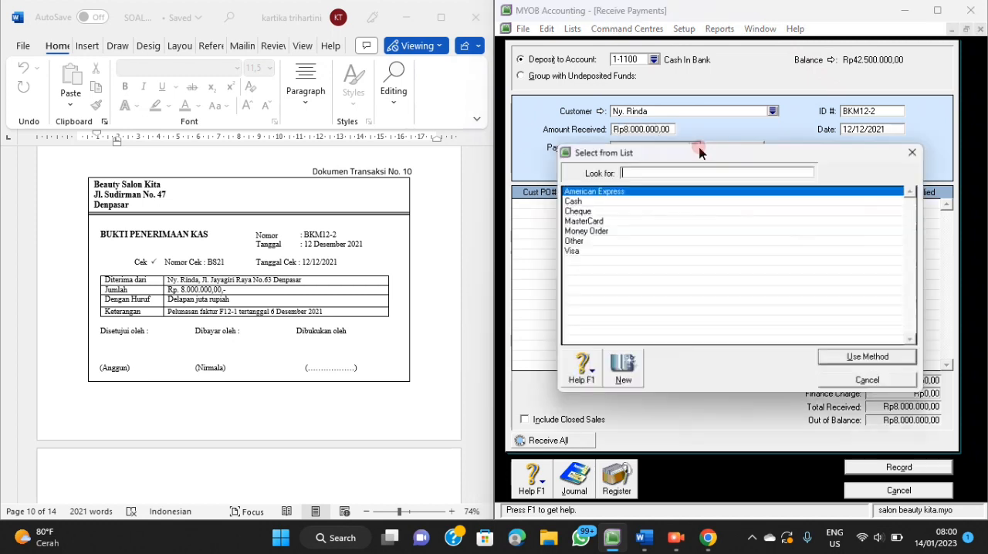
{"action": "left_click", "coordinate": [576, 212]}
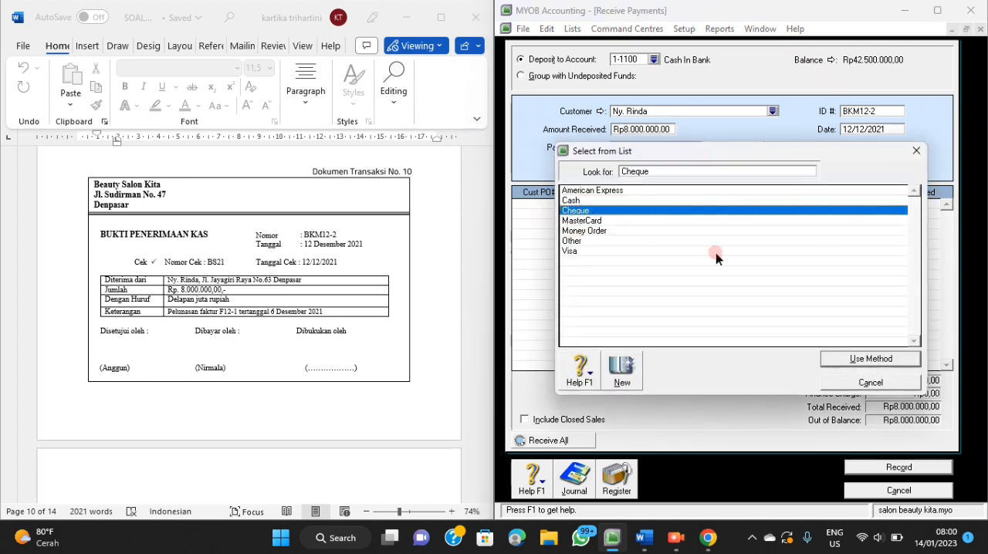
{"action": "left_click", "coordinate": [830, 363]}
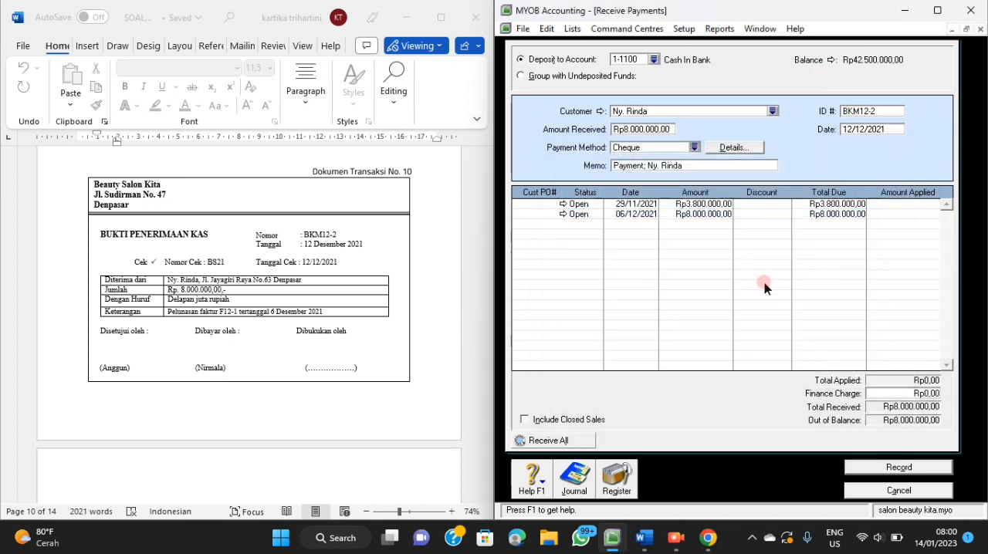
Replace the receipt's memo with "Pelunasan Faktur F12-1 Tanggal 6 Desember 2021".
{"action": "left_click", "coordinate": [689, 168]}
{"action": "key", "text": "BackSpace"}
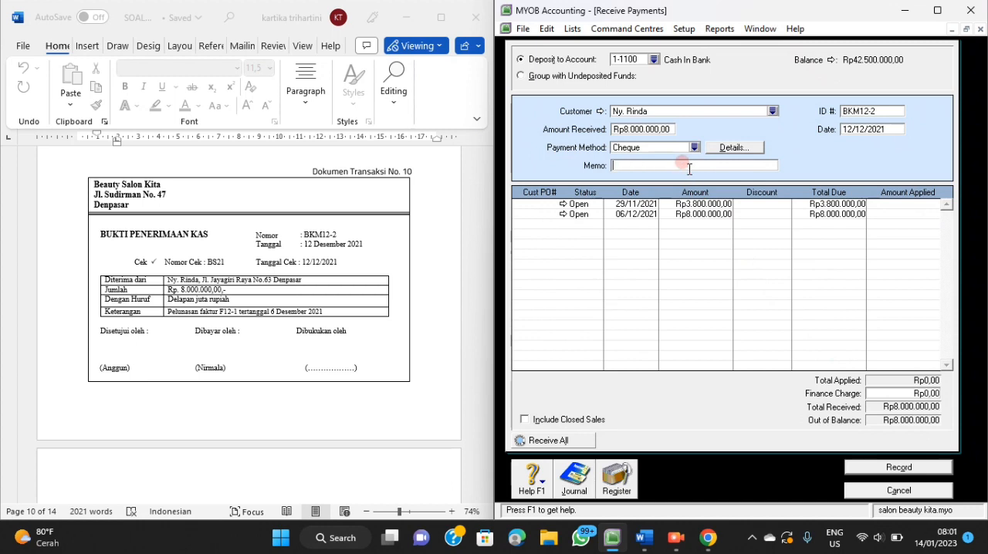
{"action": "type", "text": "Pelunasan Faktur F12-1 Tanggal"}
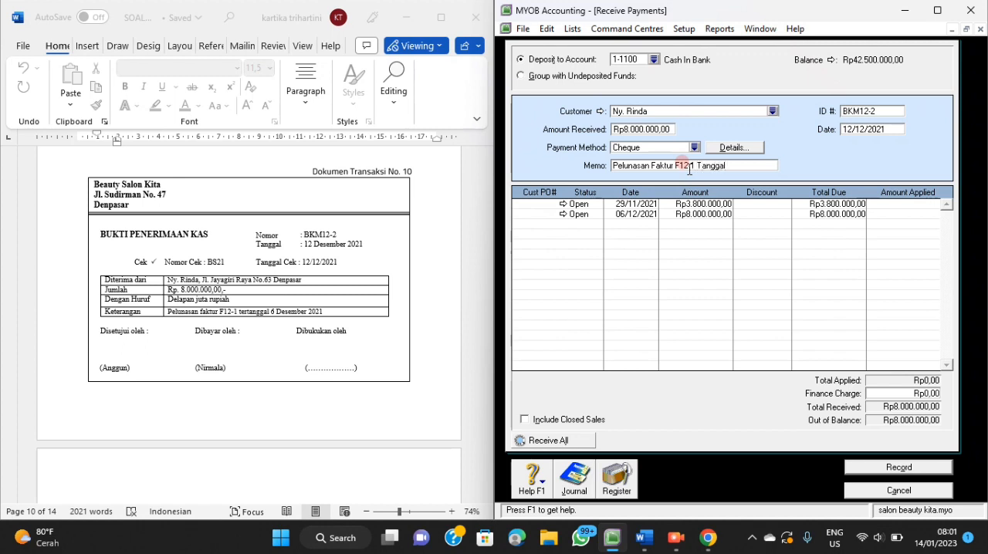
{"action": "type", "text": "mber 2021"}
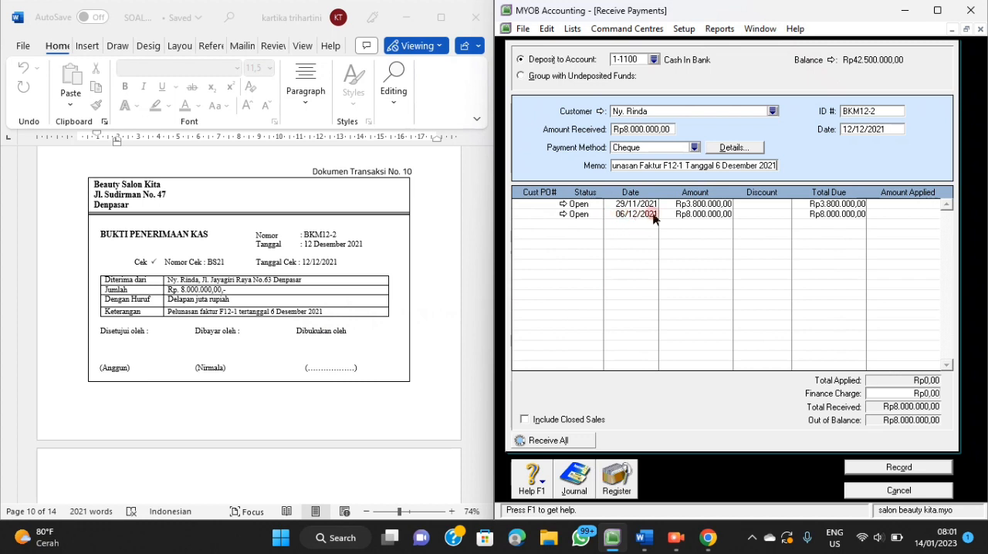
Apply the full Rp8.000.000 to the open invoice dated 06/12/2021 and check the receipt's journal recap.
{"action": "left_click", "coordinate": [900, 216]}
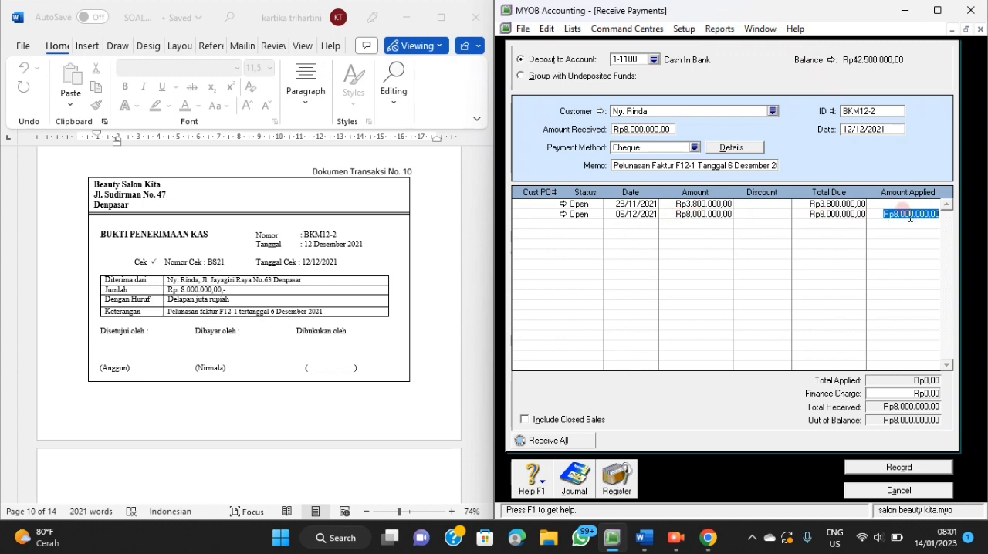
{"action": "key", "text": "Tab"}
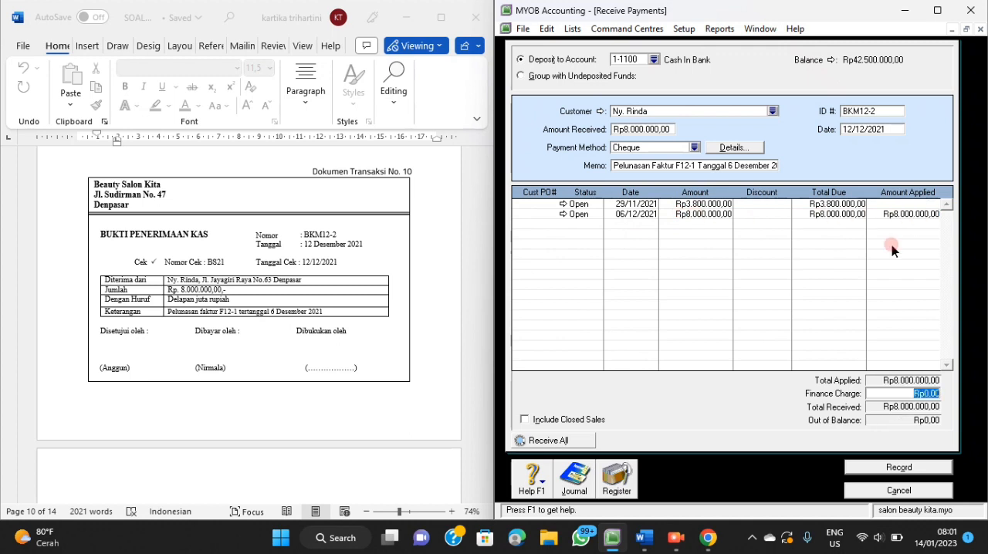
{"action": "key", "text": "Tab"}
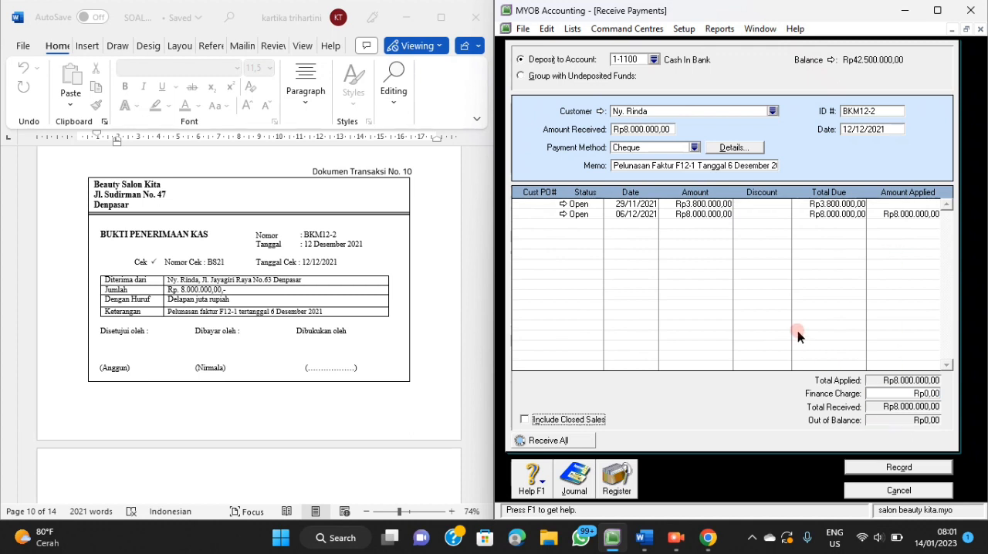
{"action": "key", "text": "ctrl+r"}
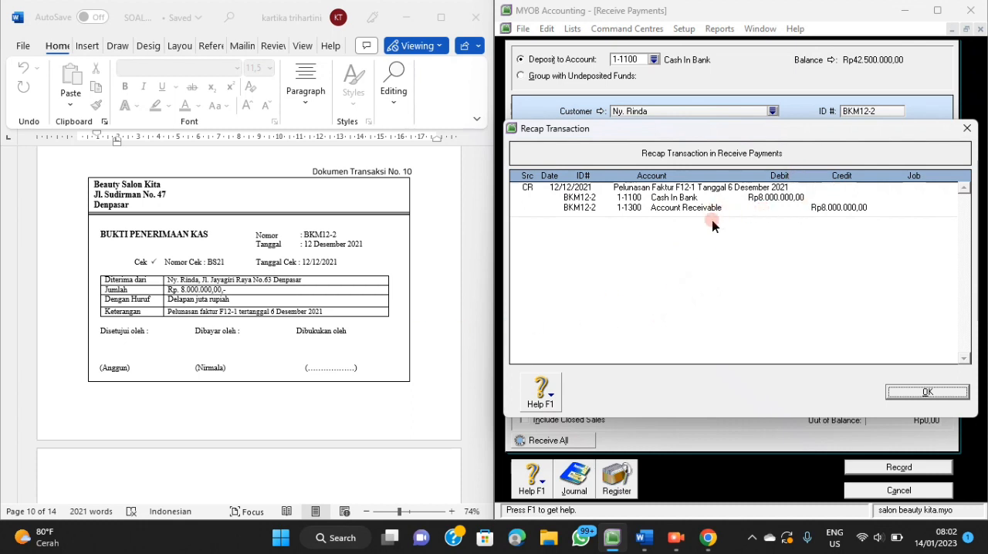
{"action": "left_click", "coordinate": [899, 394]}
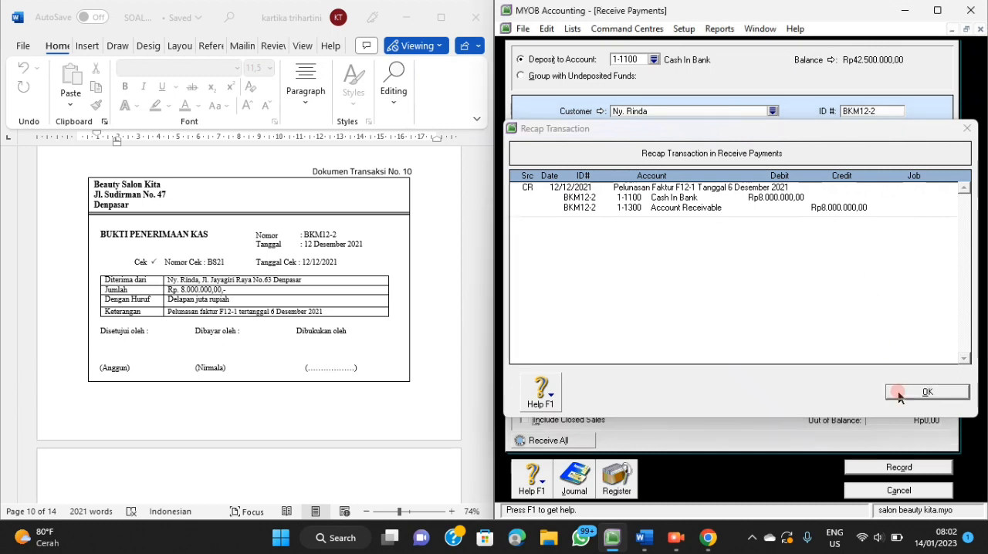
Record the Rp8.000.000 customer receipt BKM12-2 and close the receive payments form.
{"action": "left_click", "coordinate": [895, 470]}
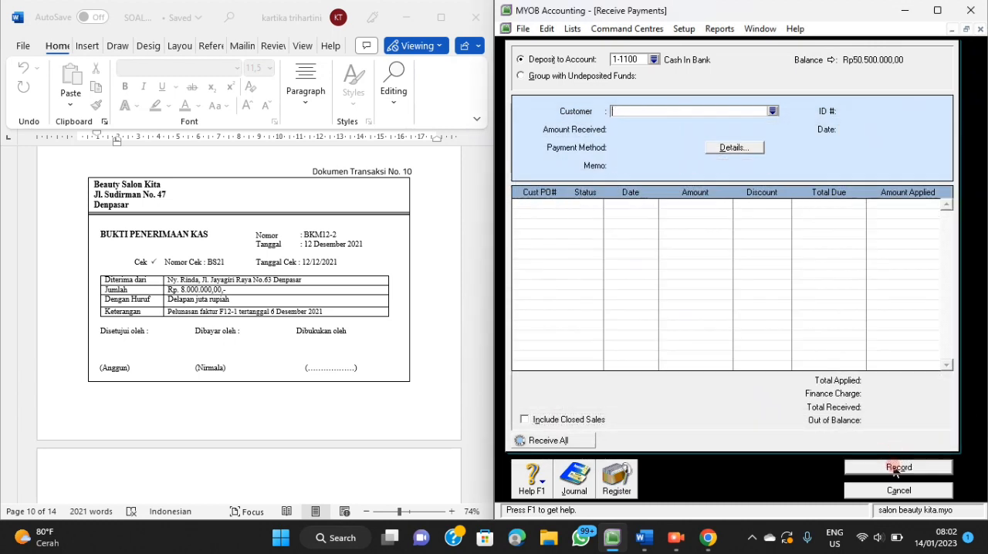
{"action": "scroll", "coordinate": [453, 363], "scroll_direction": "down", "scroll_amount": 3}
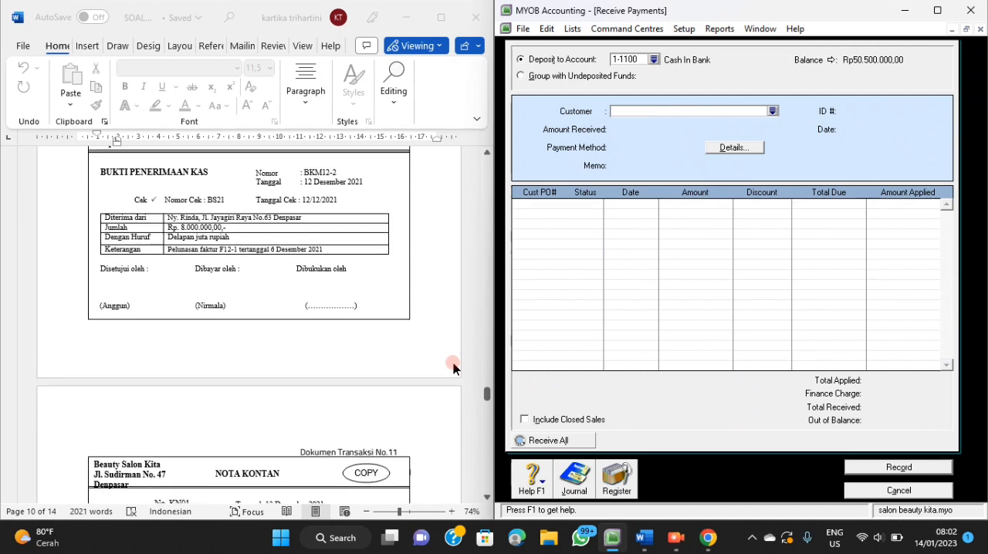
{"action": "scroll", "coordinate": [453, 363], "scroll_direction": "down", "scroll_amount": 5}
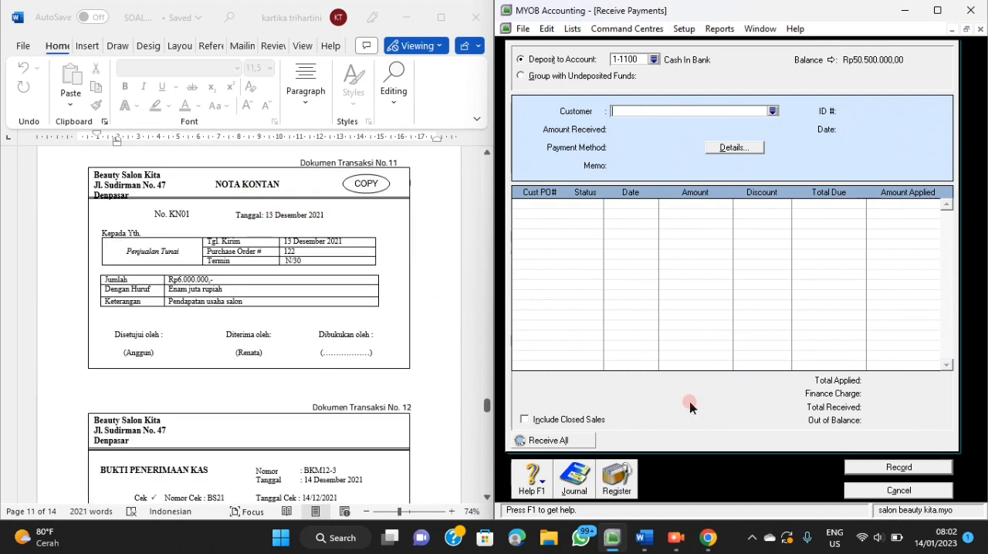
{"action": "left_click", "coordinate": [862, 492]}
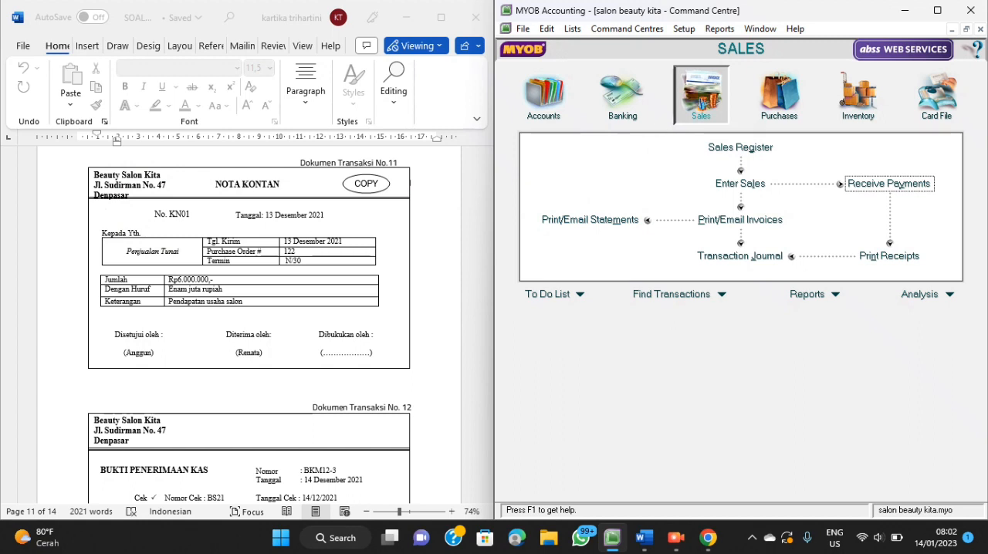
Start a new sale and create an individual customer card named "Penjualan Tunai", filling in its card ID.
{"action": "left_click", "coordinate": [734, 189]}
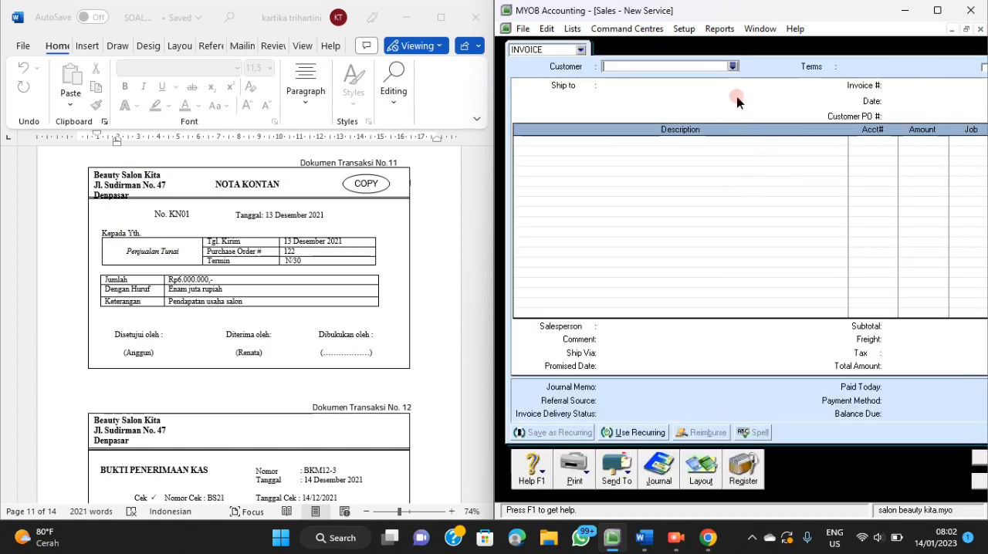
{"action": "left_click", "coordinate": [732, 67]}
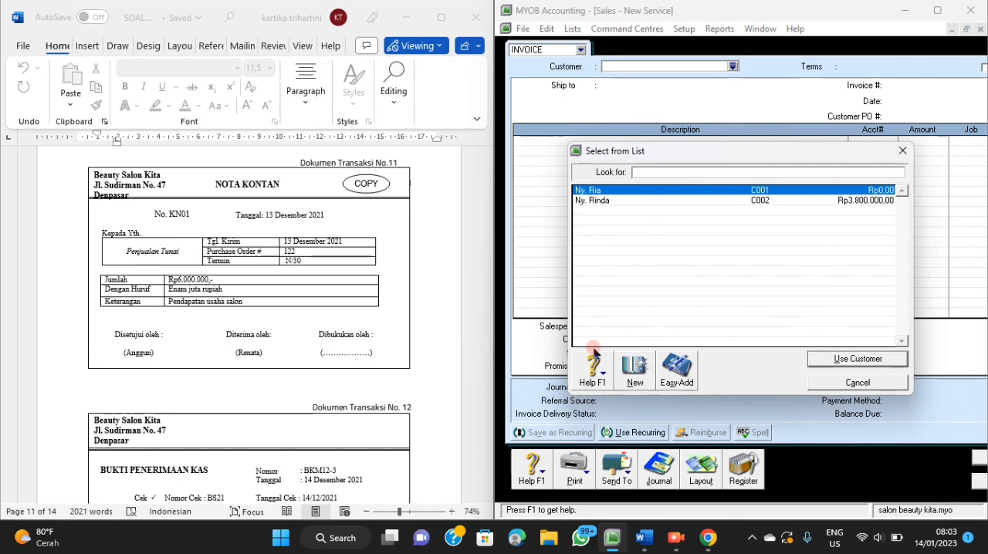
{"action": "left_click", "coordinate": [631, 384]}
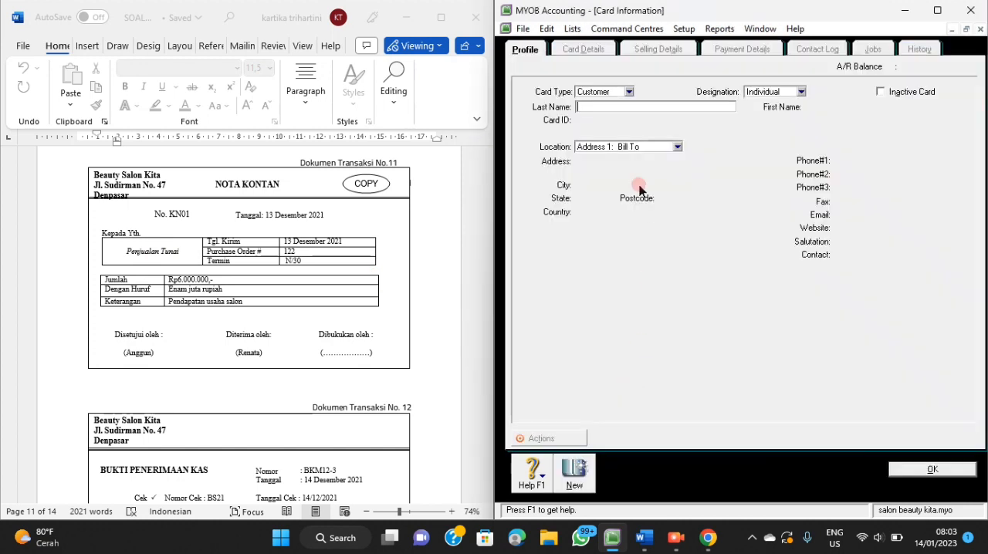
{"action": "left_click", "coordinate": [610, 106]}
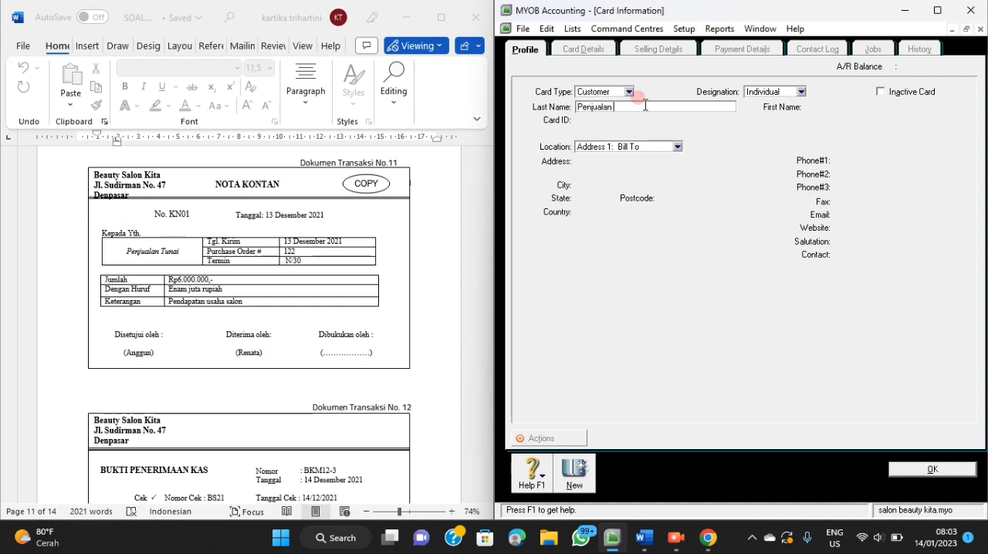
{"action": "type", "text": "Penjualan Tunai"}
{"action": "key", "text": "Tab"}
{"action": "left_click", "coordinate": [625, 120]}
{"action": "type", "text": "C003"}
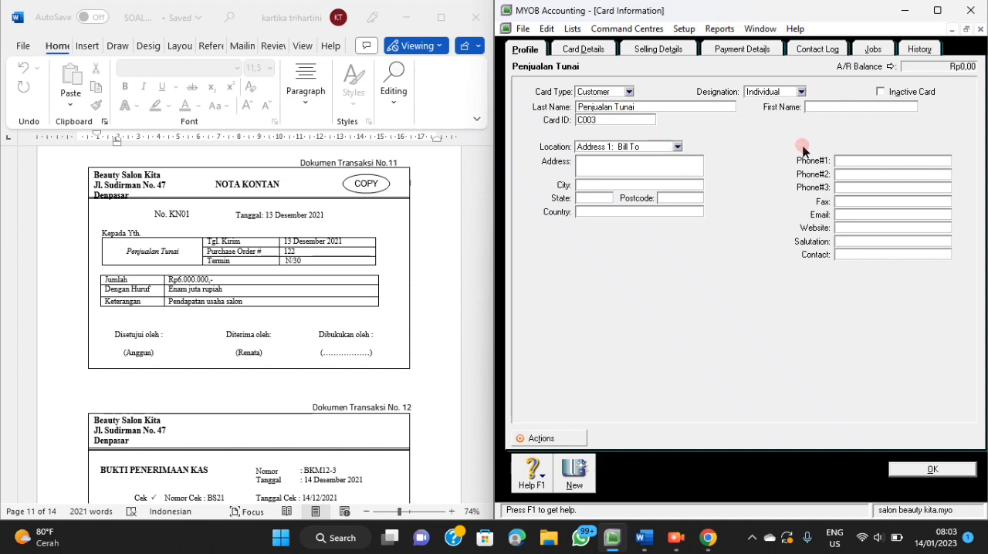
Set the Penjualan Tunai card's sale layout to Service and income account to 4-1100 Fees Income, and save the card.
{"action": "left_click", "coordinate": [673, 49]}
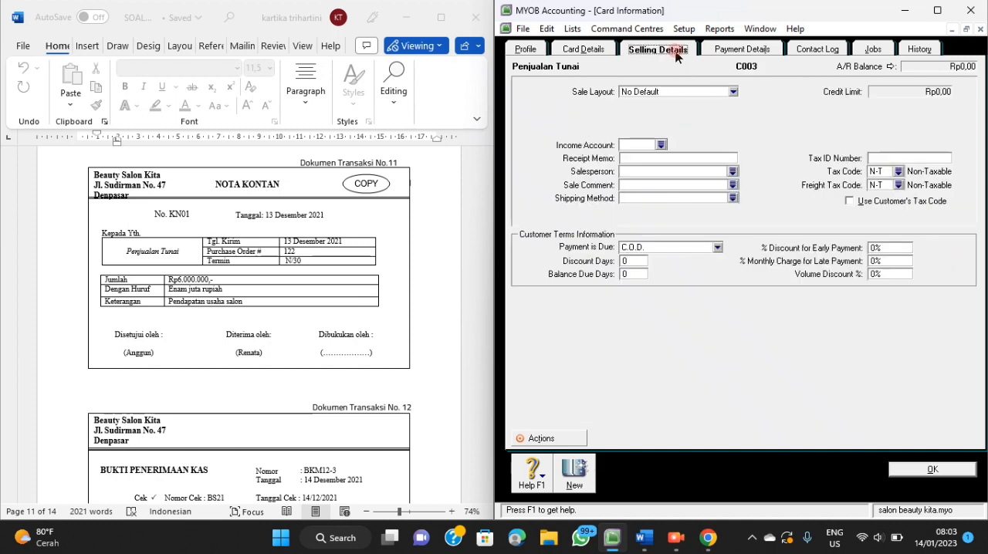
{"action": "left_click", "coordinate": [733, 91]}
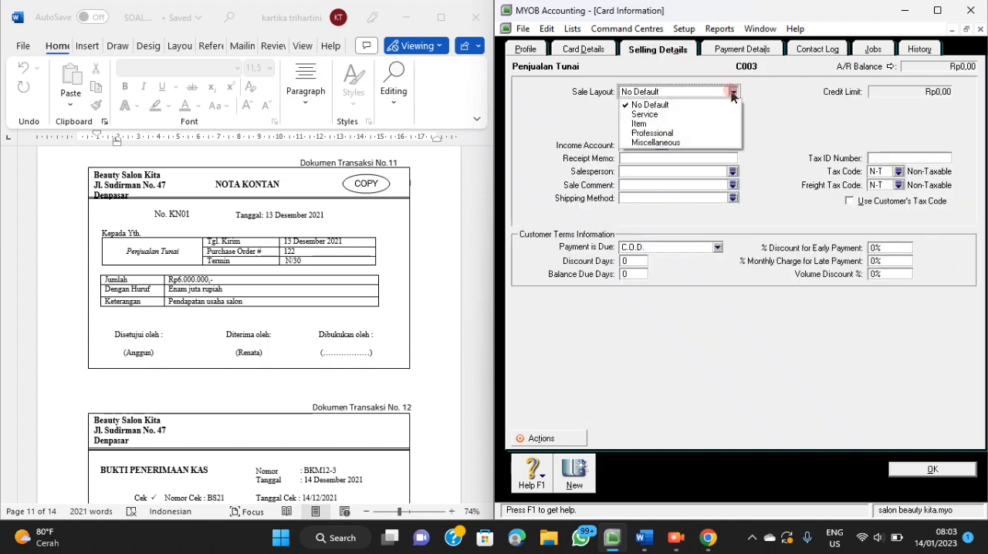
{"action": "left_click", "coordinate": [683, 114]}
{"action": "left_click", "coordinate": [658, 143]}
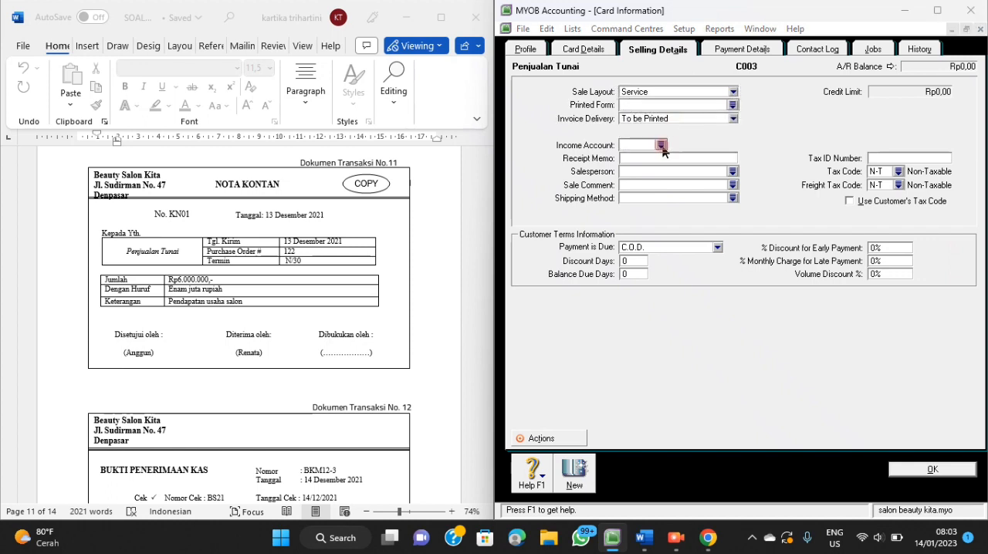
{"action": "left_click", "coordinate": [845, 358]}
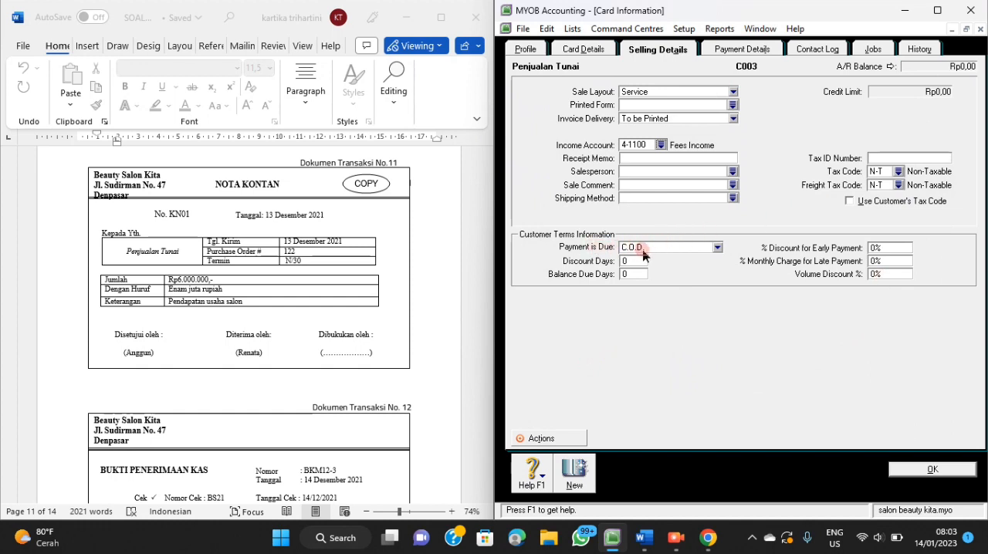
{"action": "left_click", "coordinate": [916, 468]}
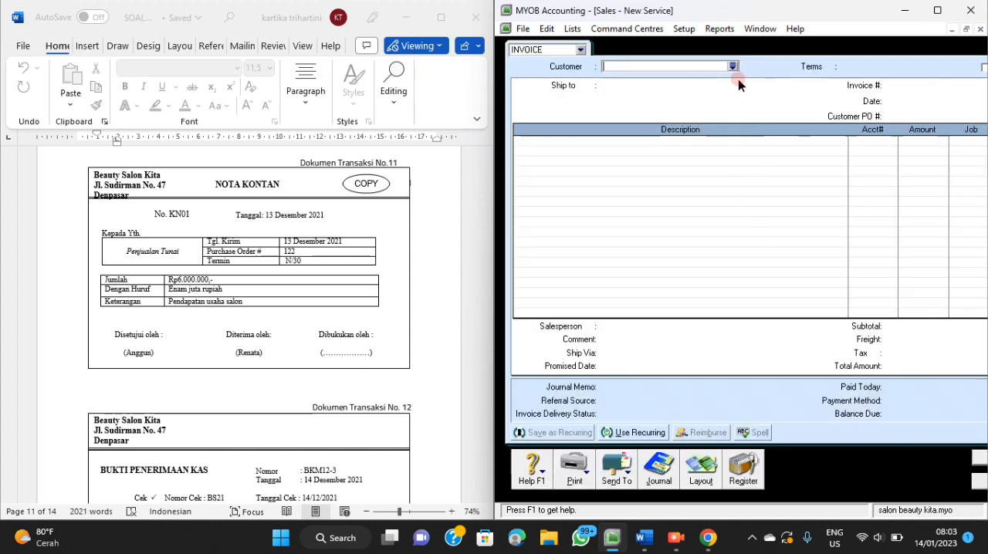
Choose Penjualan Tunai as the customer of the new service invoice.
{"action": "left_click", "coordinate": [733, 67]}
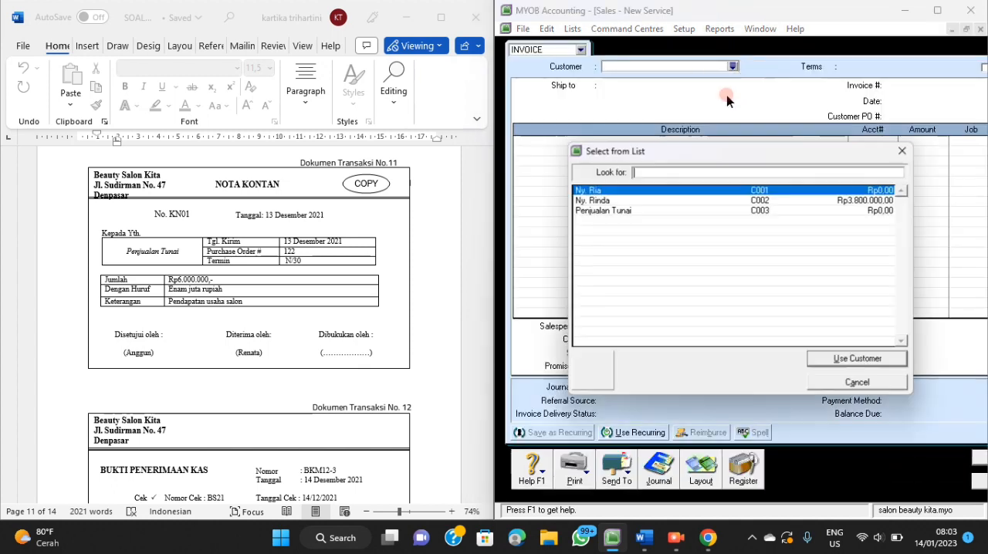
{"action": "left_click", "coordinate": [646, 209]}
{"action": "left_click", "coordinate": [848, 366]}
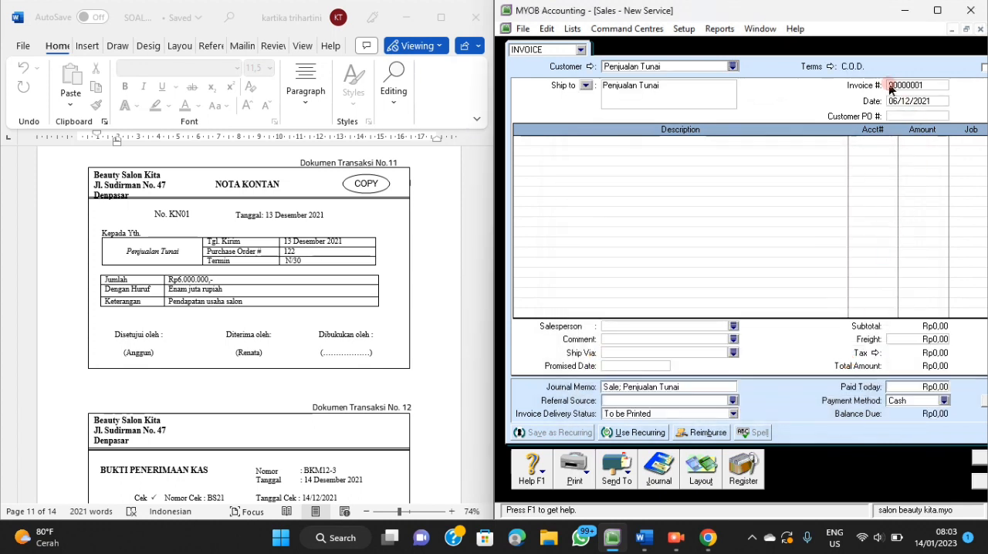
Set the invoice number to KN01 and the invoice date to 13/12/2021.
{"action": "left_click", "coordinate": [905, 85]}
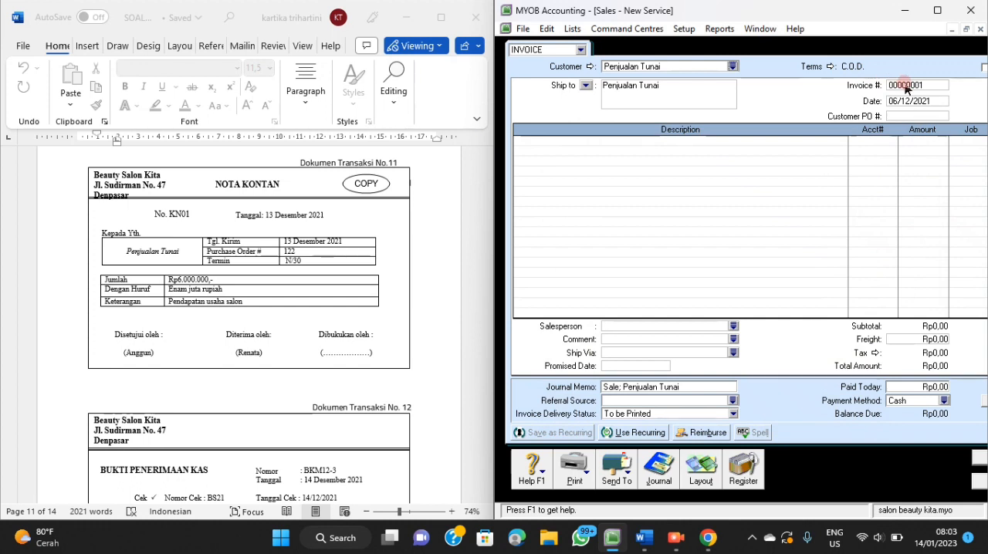
{"action": "left_click", "coordinate": [907, 88]}
{"action": "type", "text": "1"}
{"action": "key", "text": "Tab"}
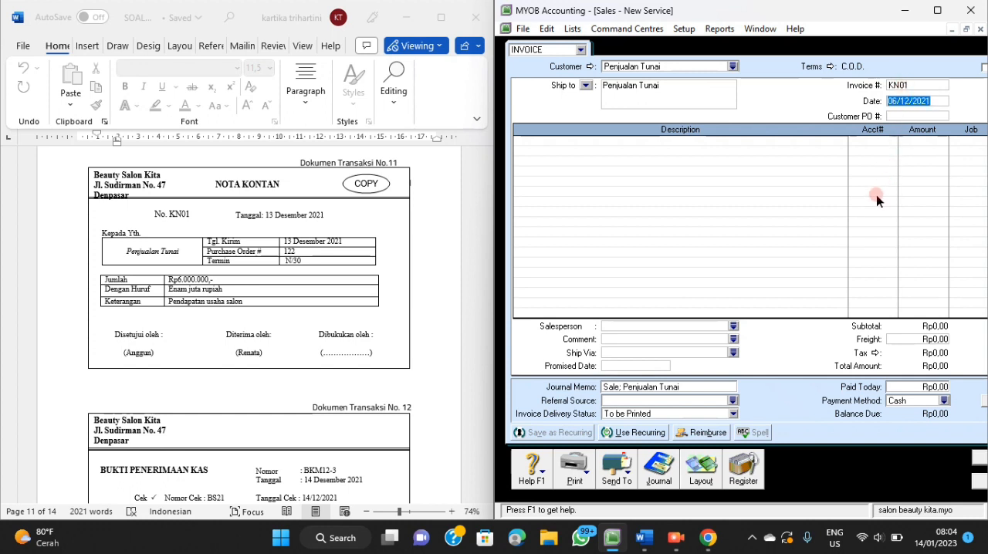
{"action": "type", "text": "13/12/2021"}
Add an invoice line "Pendapatan Usaha Salon" on account 4-1100 for Rp6.000.000.
{"action": "left_click", "coordinate": [749, 141]}
{"action": "type", "text": "Pendapa"}
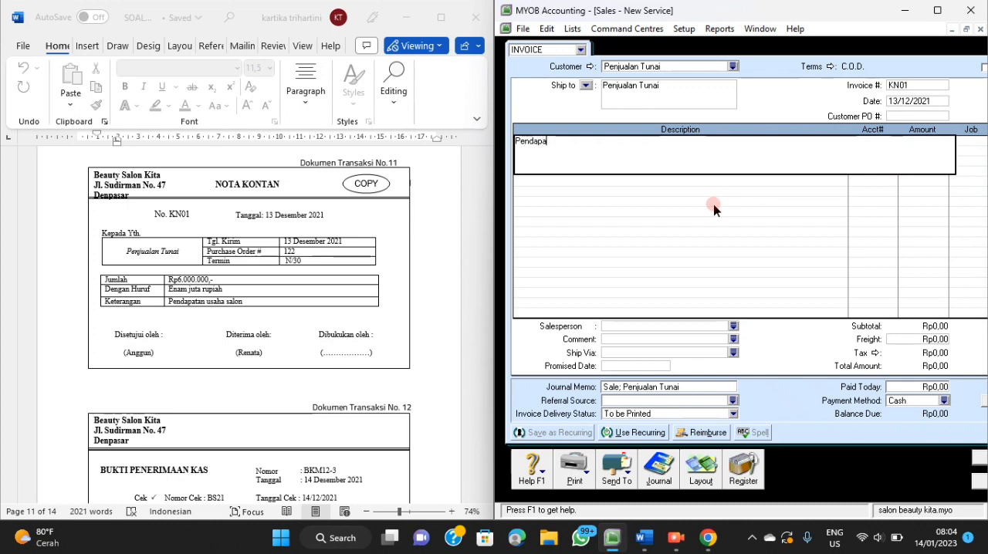
{"action": "type", "text": "tan Usaha Salon"}
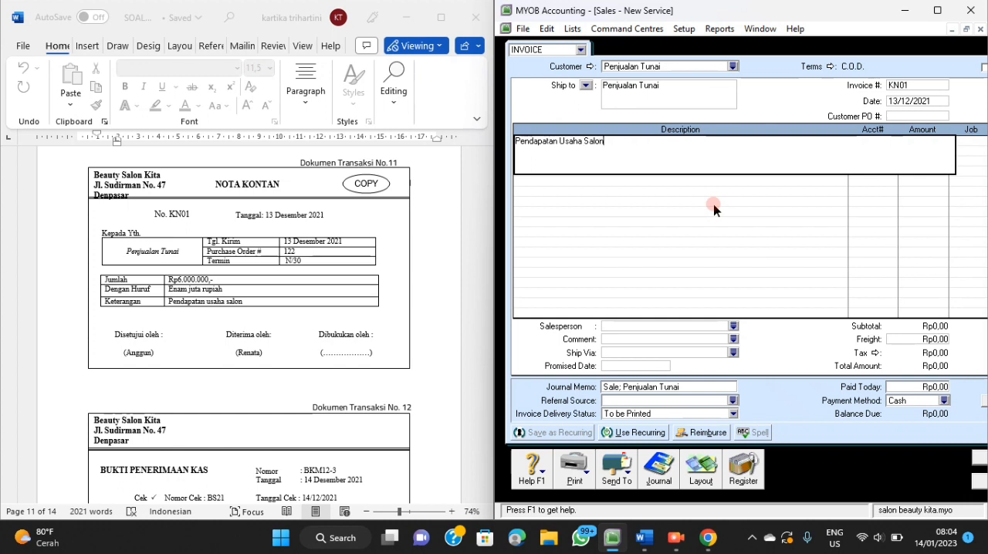
{"action": "key", "text": "Tab"}
{"action": "key", "text": "Tab"}
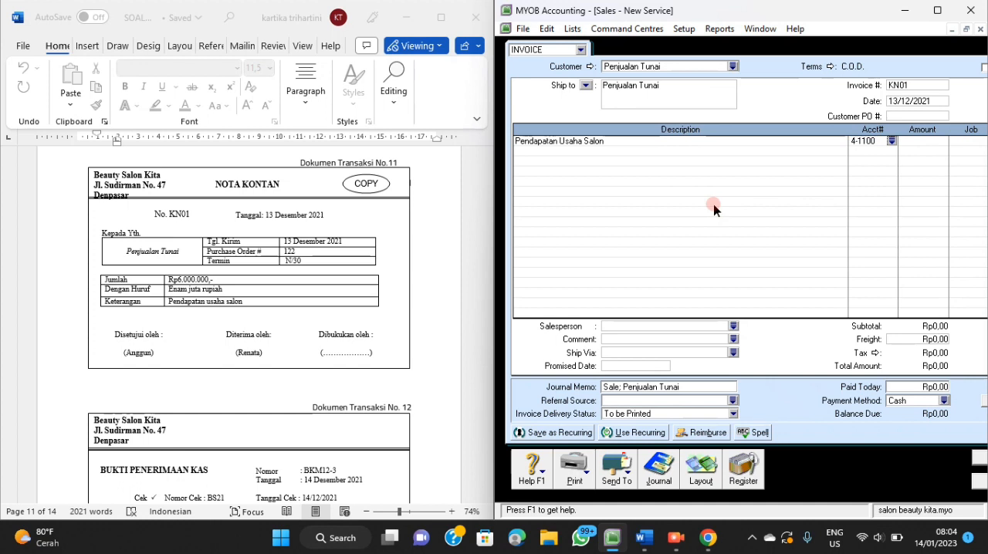
{"action": "left_click", "coordinate": [925, 143]}
{"action": "type", "text": "6.000.000,00"}
{"action": "key", "text": "Tab"}
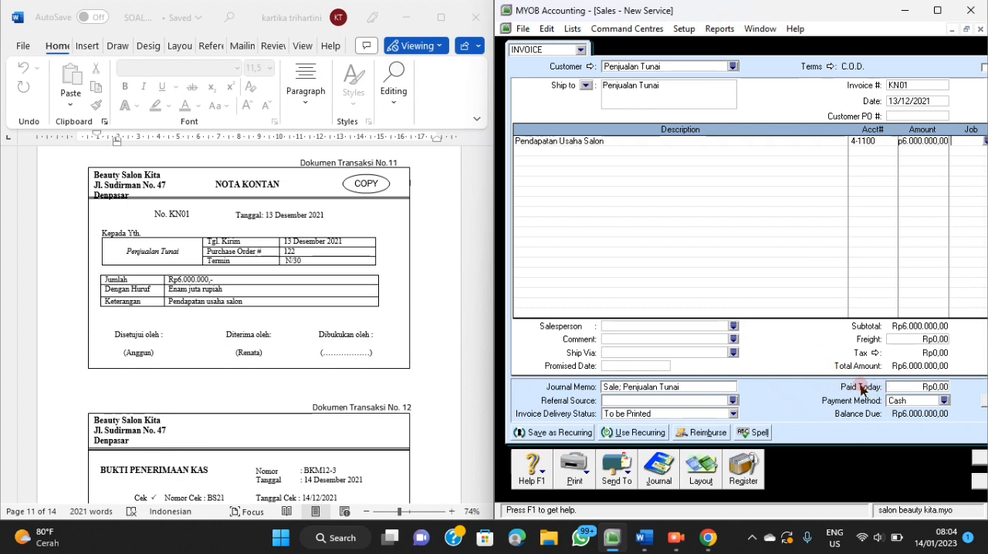
Enter Rp6.000.000 as paid today on the invoice, with Cash as the payment method.
{"action": "left_click", "coordinate": [919, 387]}
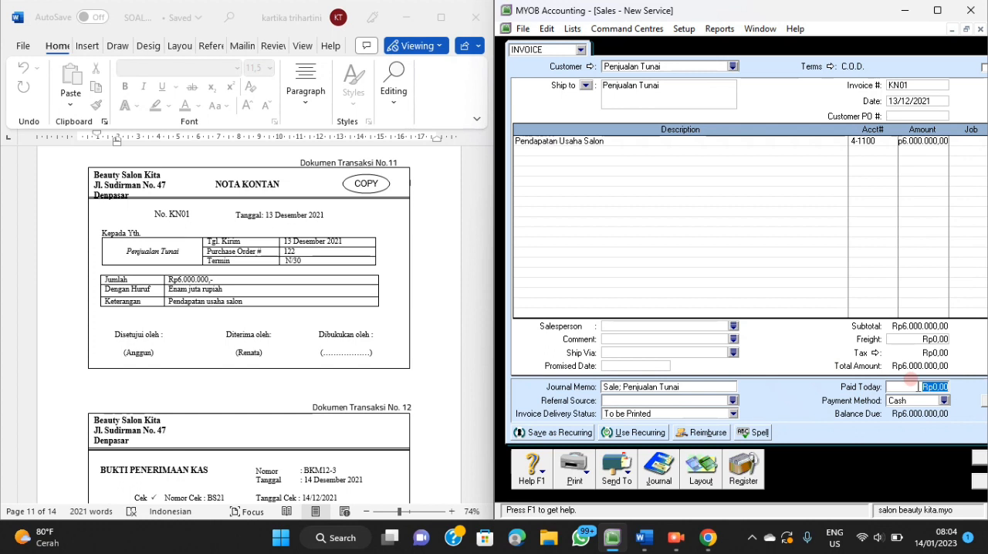
{"action": "type", "text": "6000000"}
{"action": "key", "text": "Tab"}
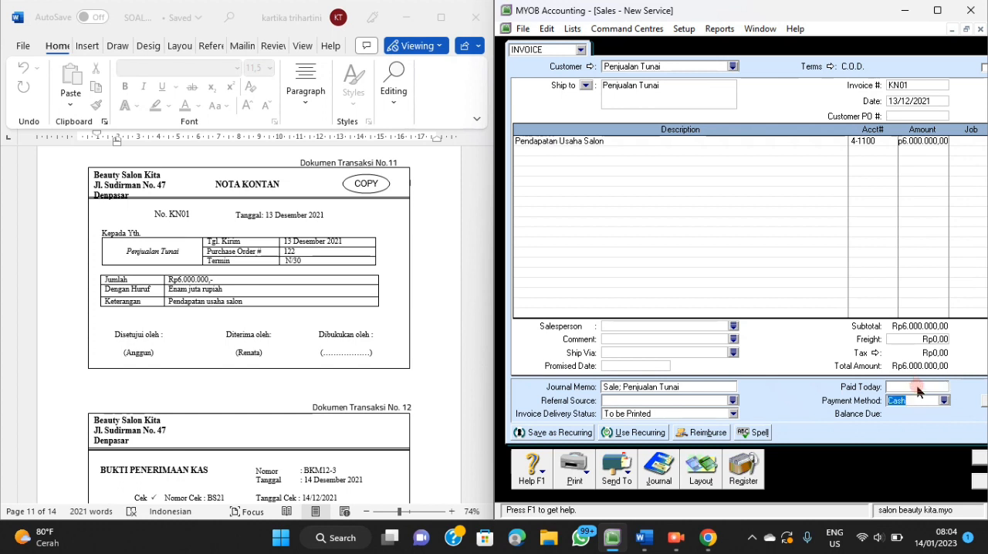
{"action": "left_click", "coordinate": [914, 403]}
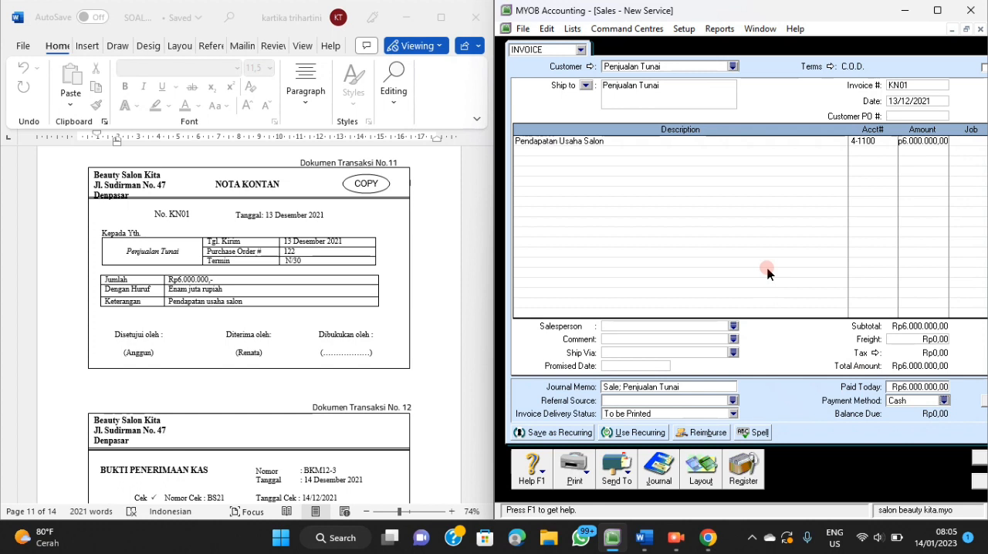
Check the journal recap of invoice KN01, then record the invoice without running the spelling check.
{"action": "key", "text": "ctrl+r"}
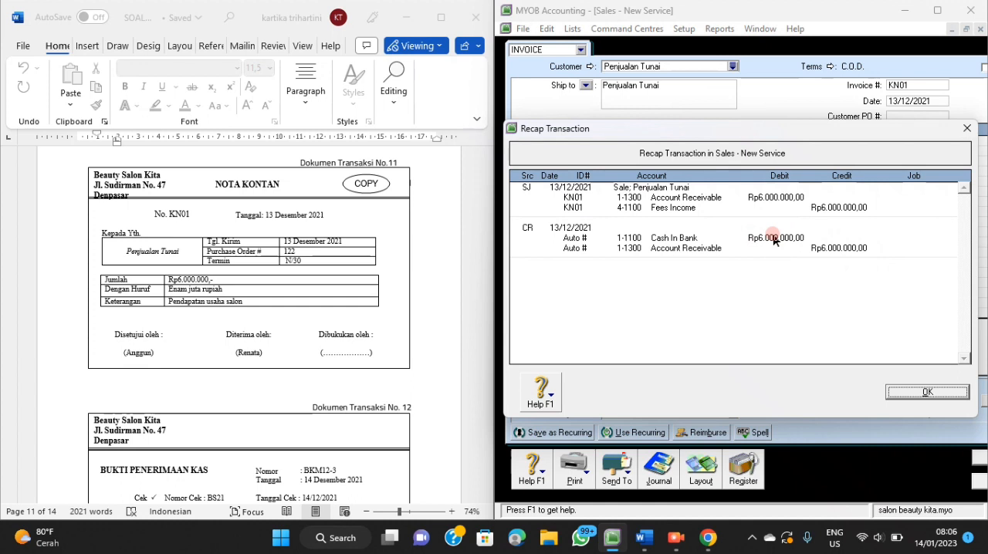
{"action": "left_click", "coordinate": [906, 395]}
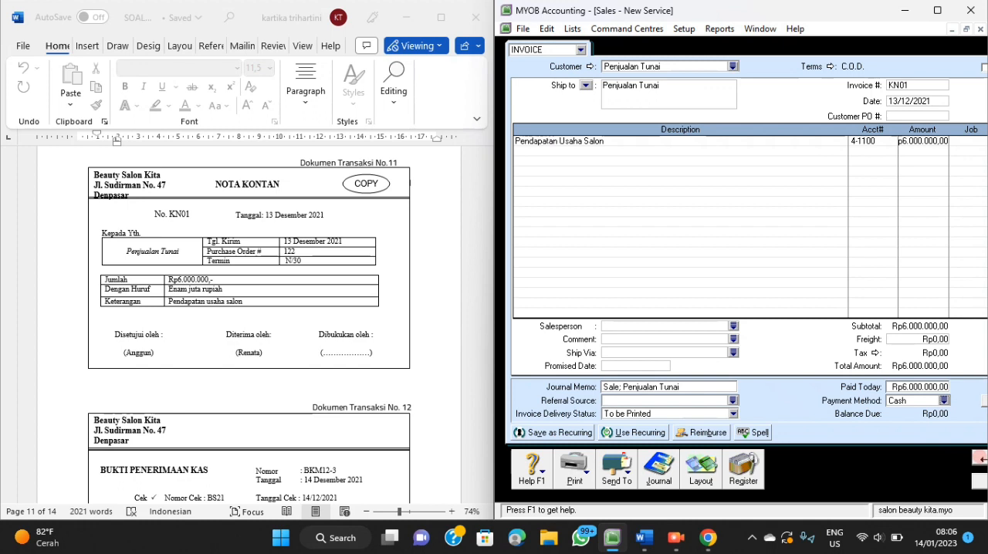
{"action": "left_click", "coordinate": [976, 464]}
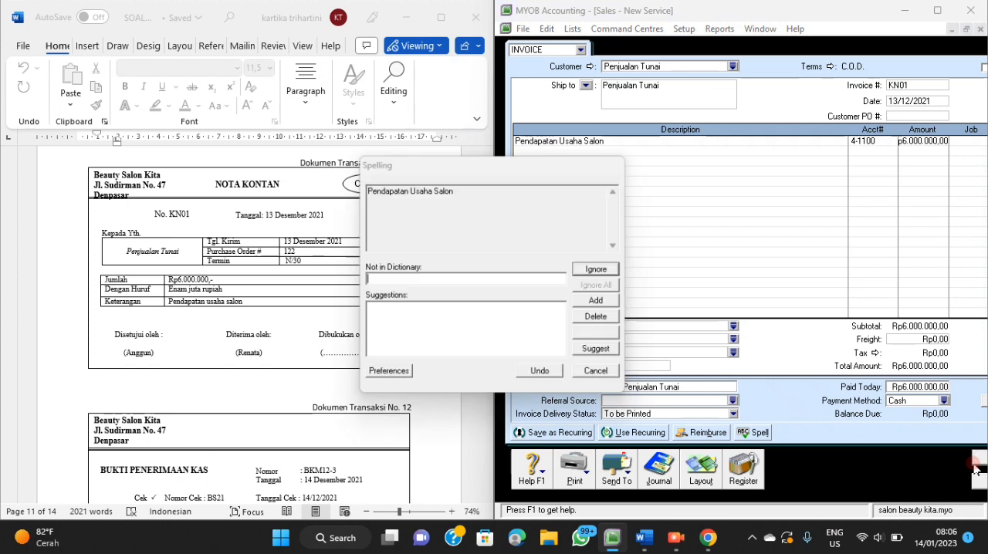
{"action": "left_click", "coordinate": [603, 376]}
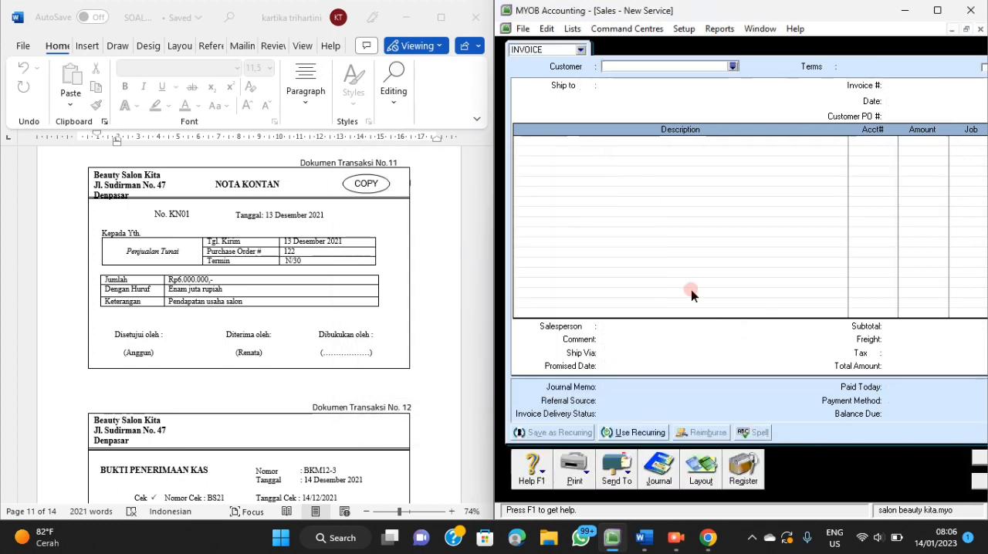
Close the sales form and start a customer receipt for the payer named in transaction document No. 12.
{"action": "scroll", "coordinate": [380, 277], "scroll_direction": "down", "scroll_amount": 3}
{"action": "scroll", "coordinate": [380, 277], "scroll_direction": "down", "scroll_amount": 3}
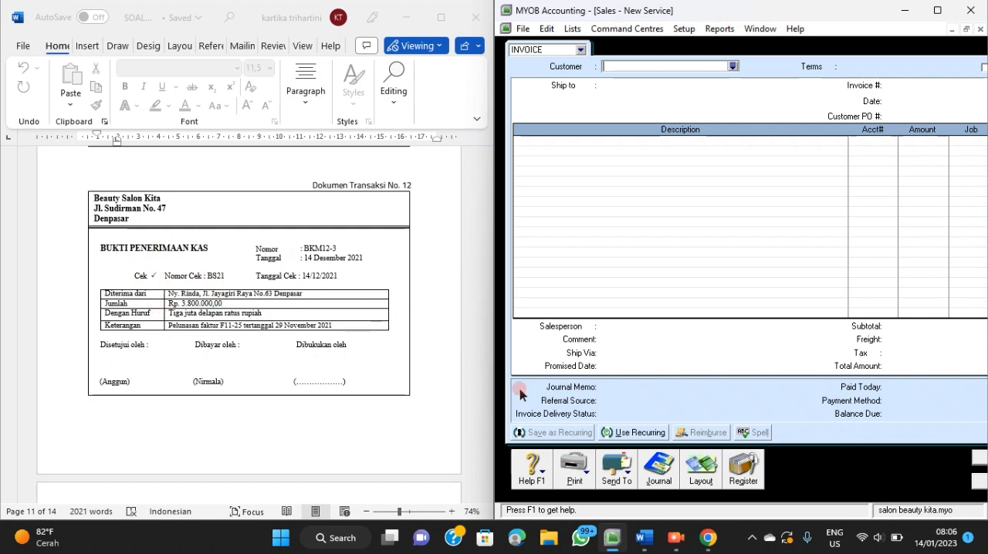
{"action": "left_click", "coordinate": [978, 483]}
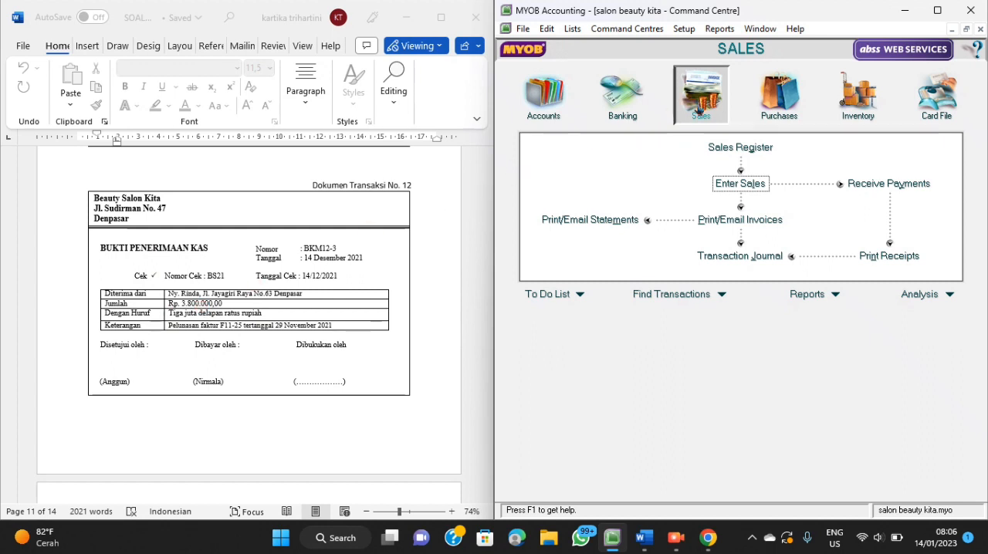
{"action": "left_click", "coordinate": [857, 193]}
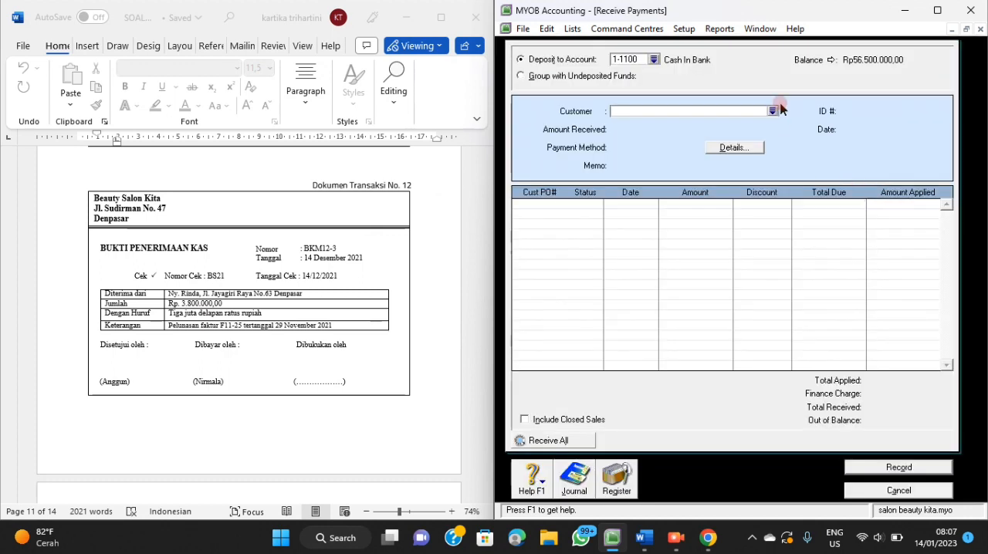
{"action": "left_click", "coordinate": [772, 111]}
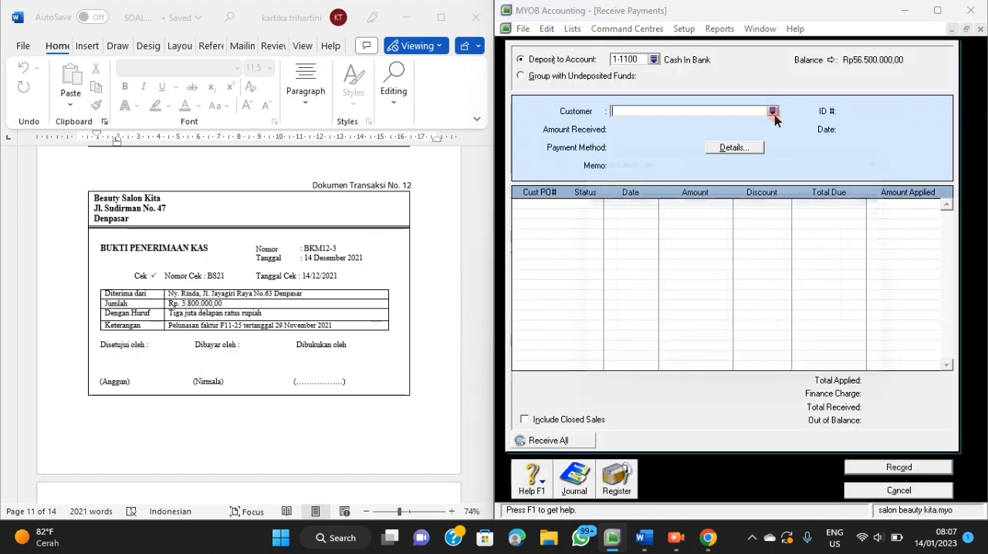
{"action": "left_click", "coordinate": [699, 207]}
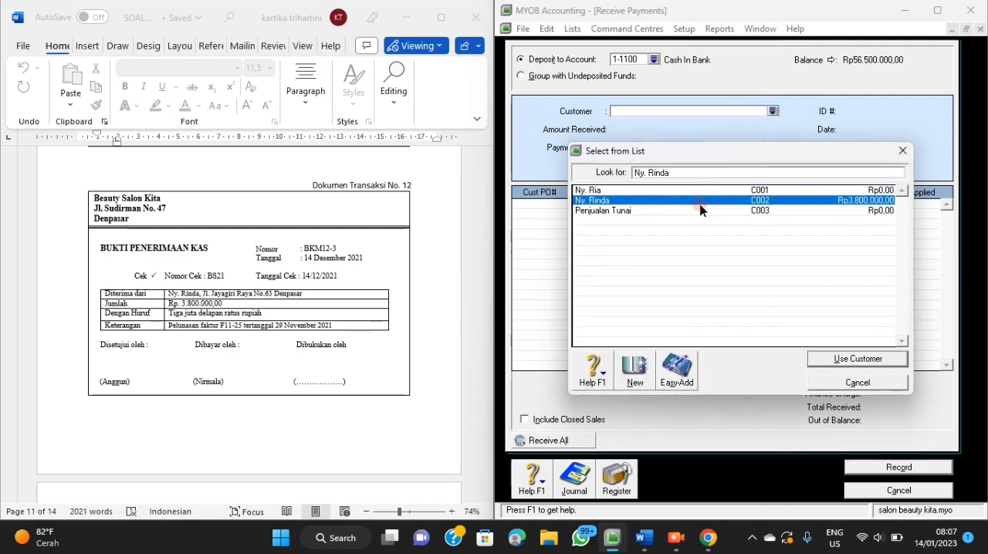
{"action": "left_click", "coordinate": [855, 359]}
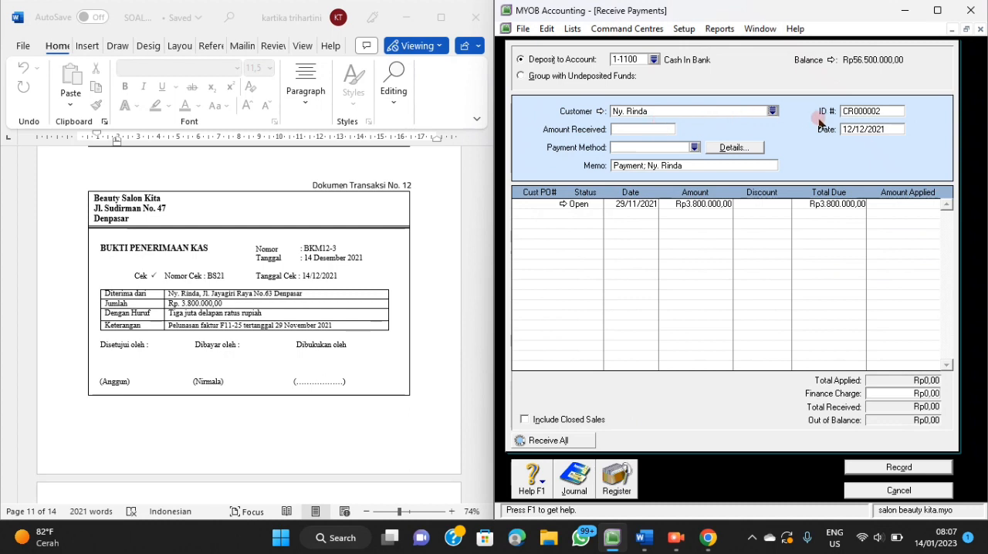
Set the customer receipt's ID number to BKM12-3 and its date to 14/12/2021.
{"action": "left_click", "coordinate": [849, 108]}
{"action": "type", "text": "B"}
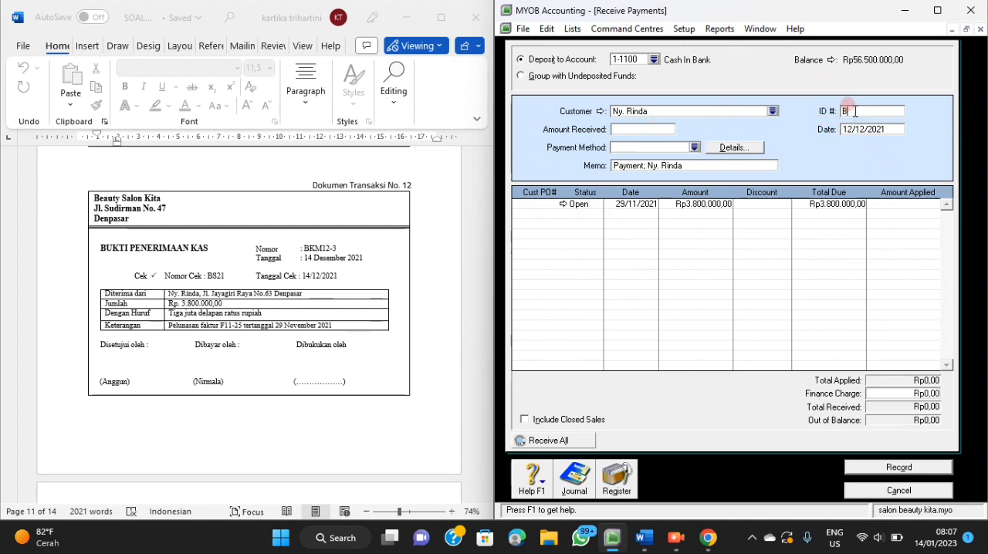
{"action": "type", "text": "KM12-3"}
{"action": "left_click", "coordinate": [895, 129]}
{"action": "type", "text": "14"}
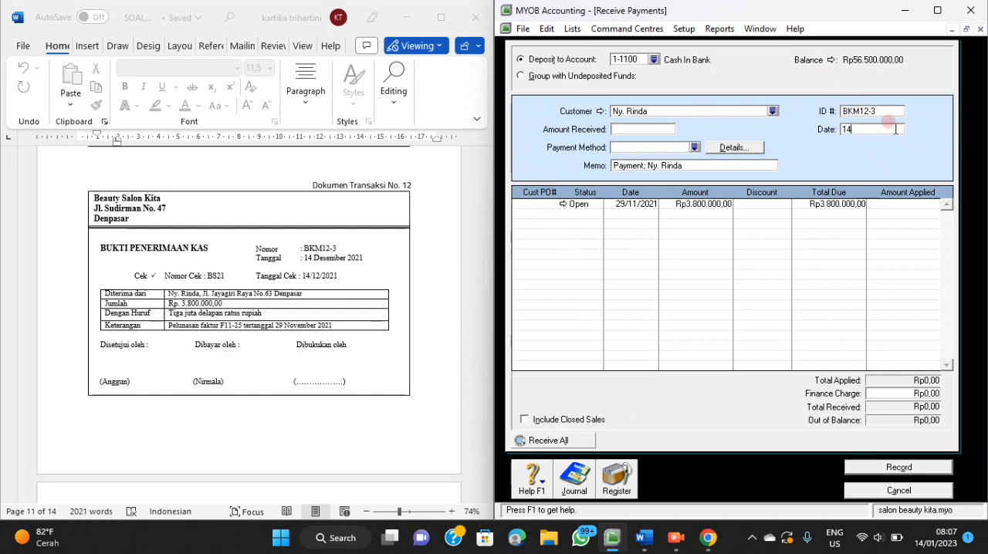
{"action": "type", "text": "2021"}
Enter Rp3.800.000 as the amount received, with Cheque as the payment method.
{"action": "left_click", "coordinate": [646, 130]}
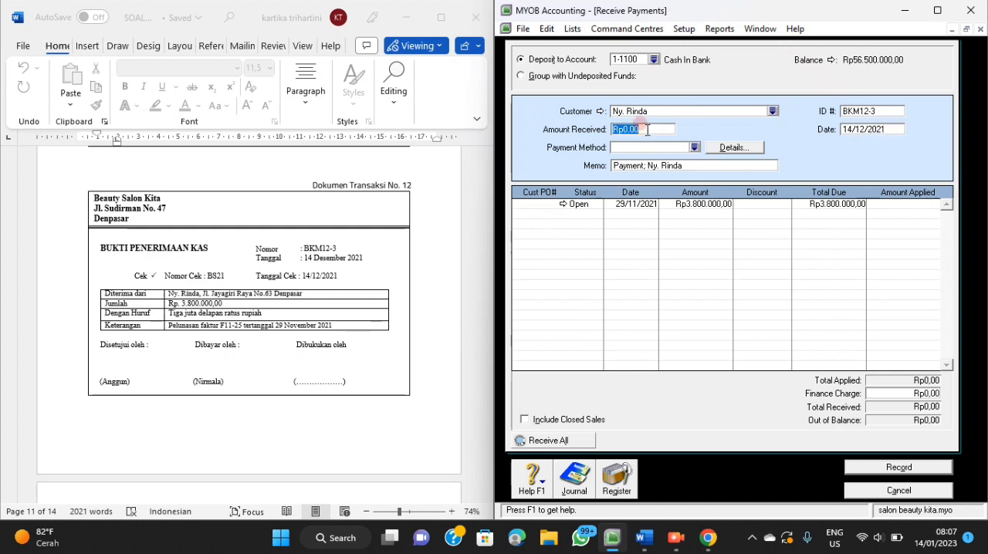
{"action": "type", "text": "3.800.000"}
{"action": "key", "text": "Tab"}
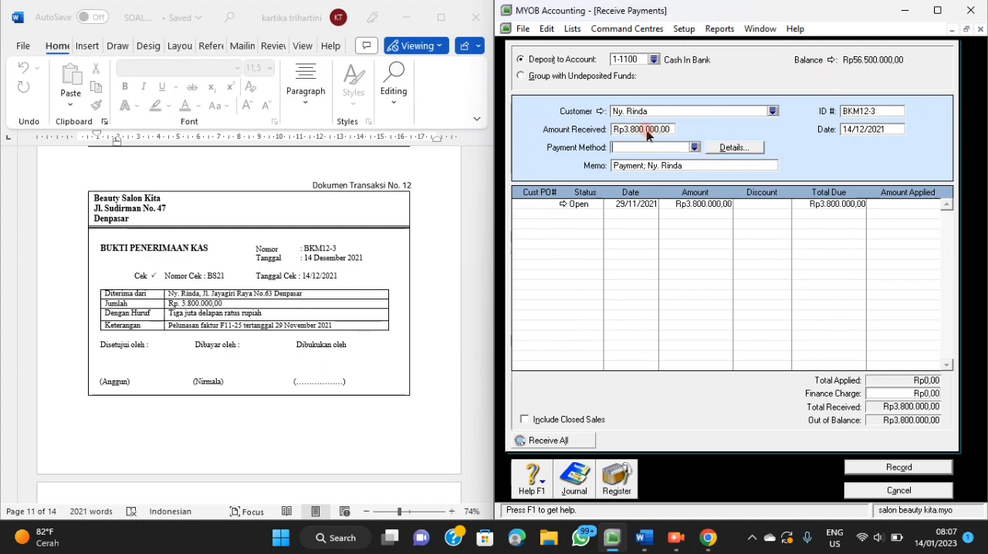
{"action": "left_click", "coordinate": [694, 147]}
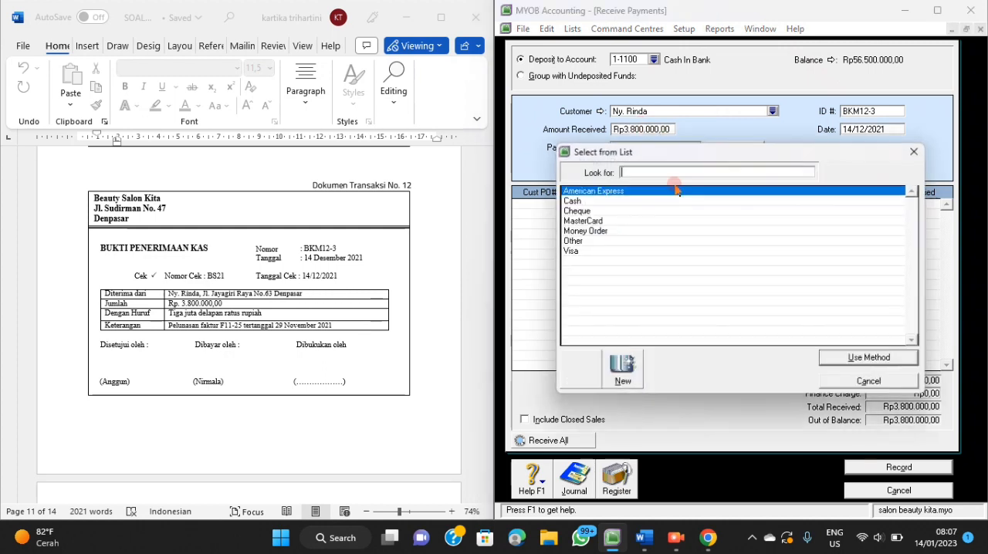
{"action": "left_click", "coordinate": [586, 212]}
{"action": "left_click", "coordinate": [893, 359]}
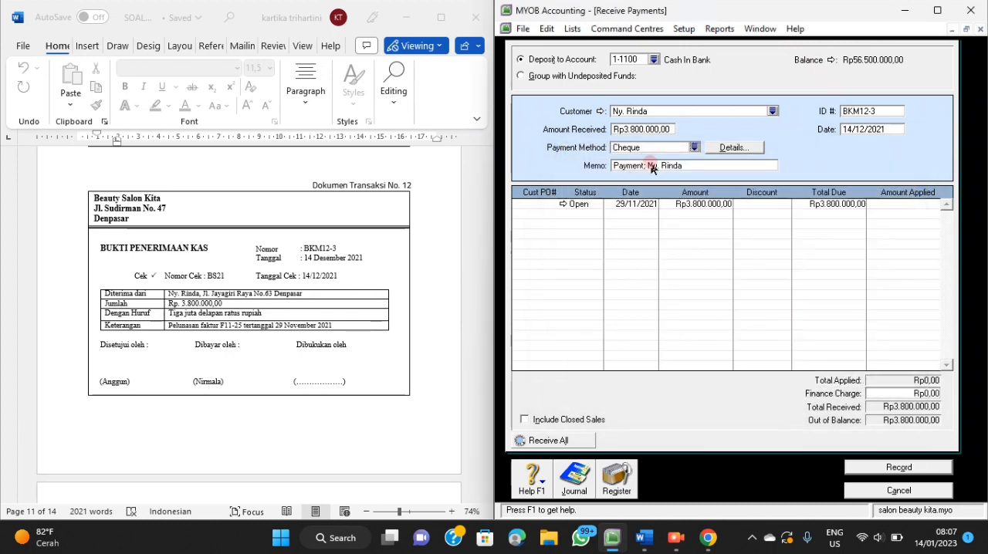
Replace the receipt's memo with "Pelunasan Faktur F11-25 Tanggal 29 November 2021".
{"action": "left_click", "coordinate": [652, 167]}
{"action": "key", "text": "BackSpace"}
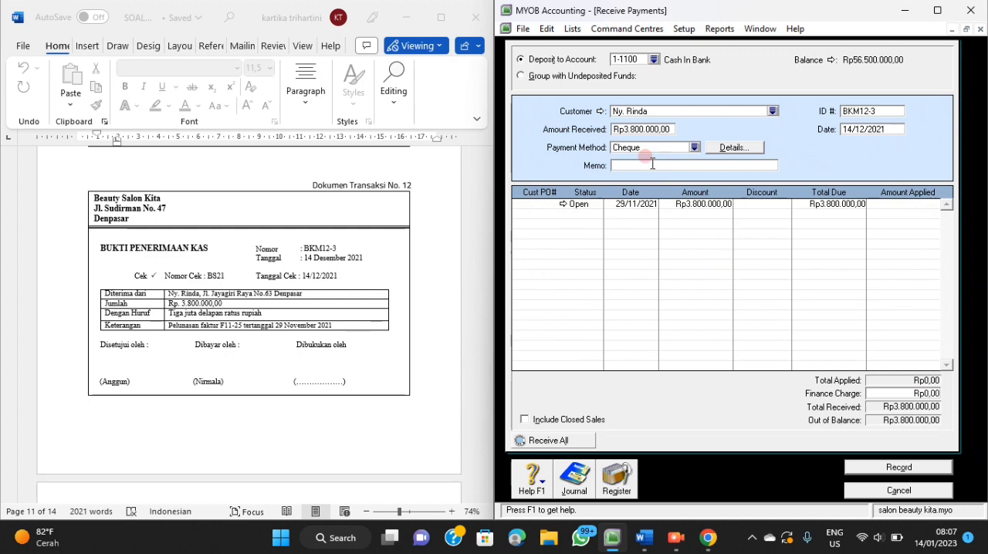
{"action": "type", "text": "Pelunasan faktur D"}
{"action": "key", "text": "BackSpace"}
{"action": "type", "text": "F11-25"}
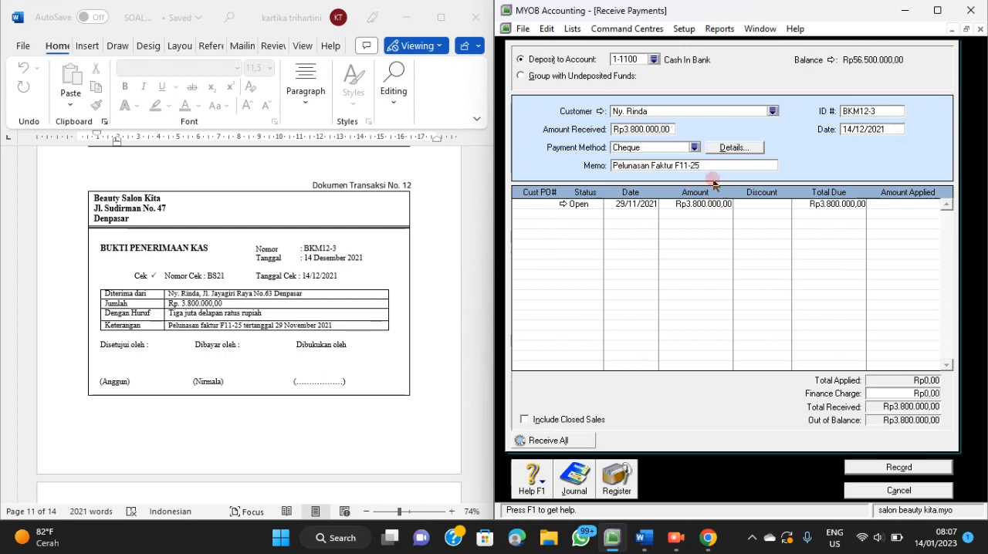
{"action": "type", "text": " Tanggal 29 November 2021"}
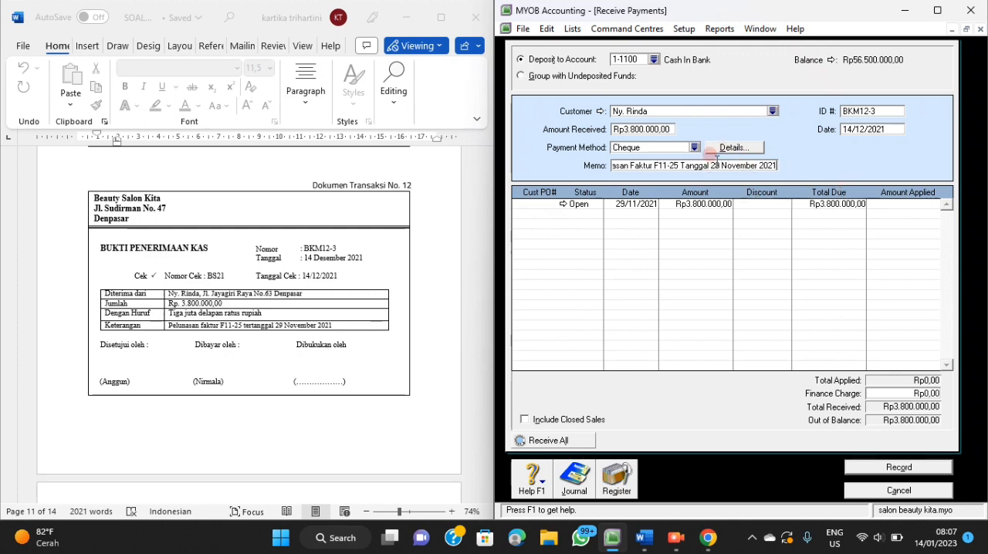
Apply Rp3.800.000 of the receipt to the customer's open invoice dated 29/11/2021.
{"action": "left_click", "coordinate": [889, 205]}
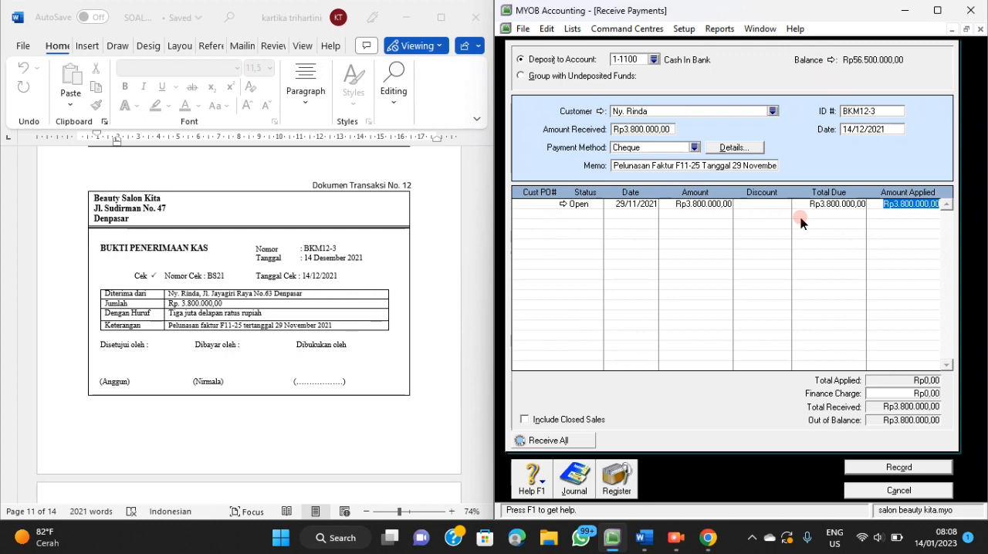
{"action": "key", "text": "Tab"}
{"action": "key", "text": "Tab"}
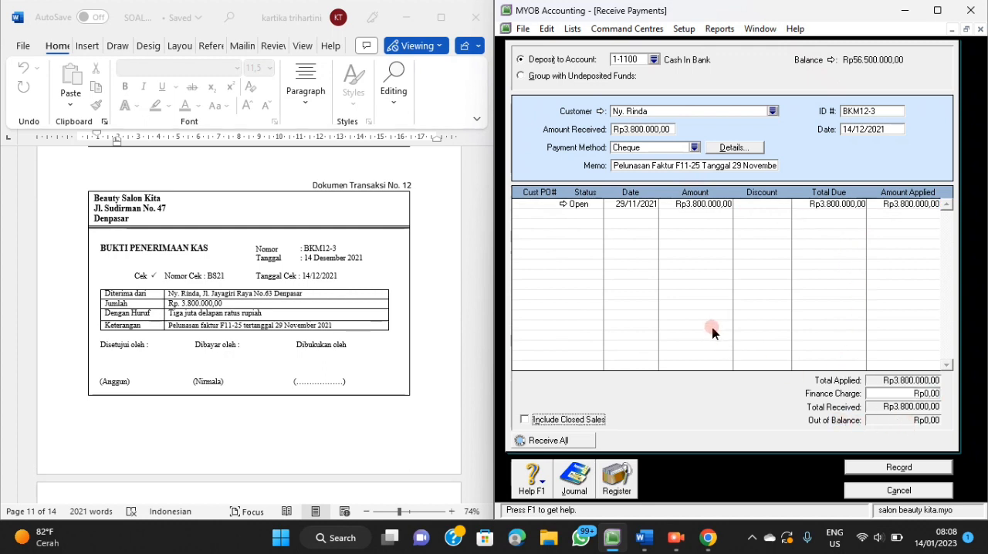
Check the journal recap of receipt BKM12-3, then record the receipt.
{"action": "key", "text": "ctrl+r"}
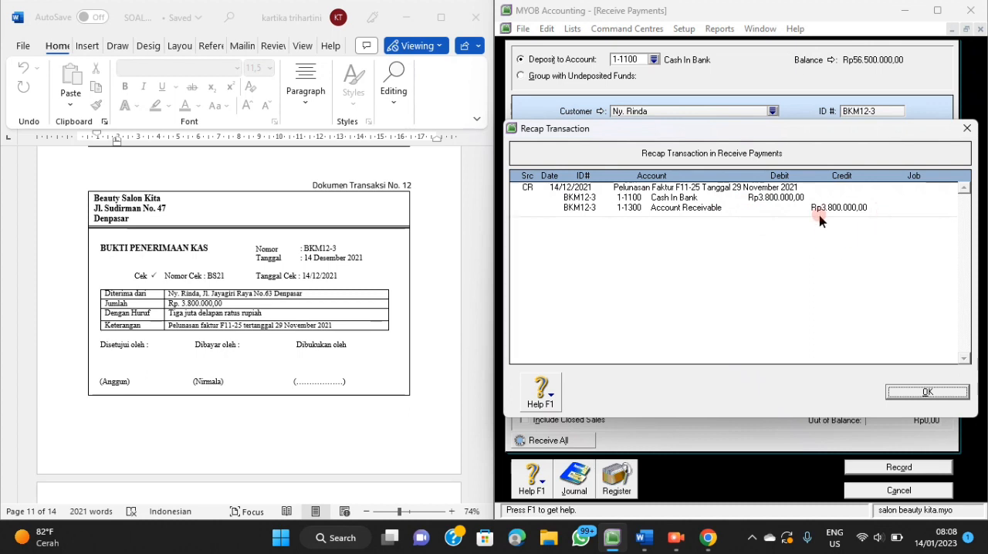
{"action": "left_click", "coordinate": [929, 392]}
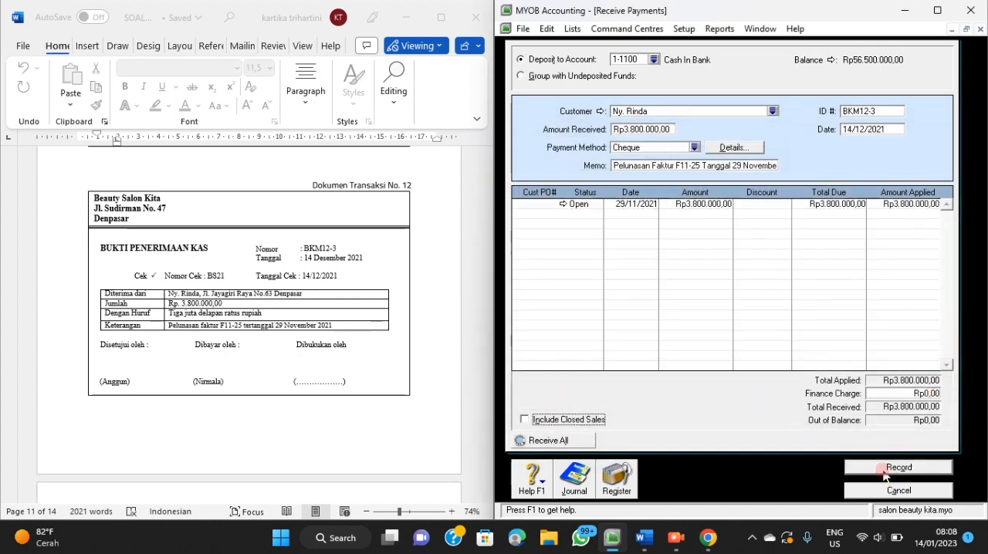
{"action": "left_click", "coordinate": [885, 469]}
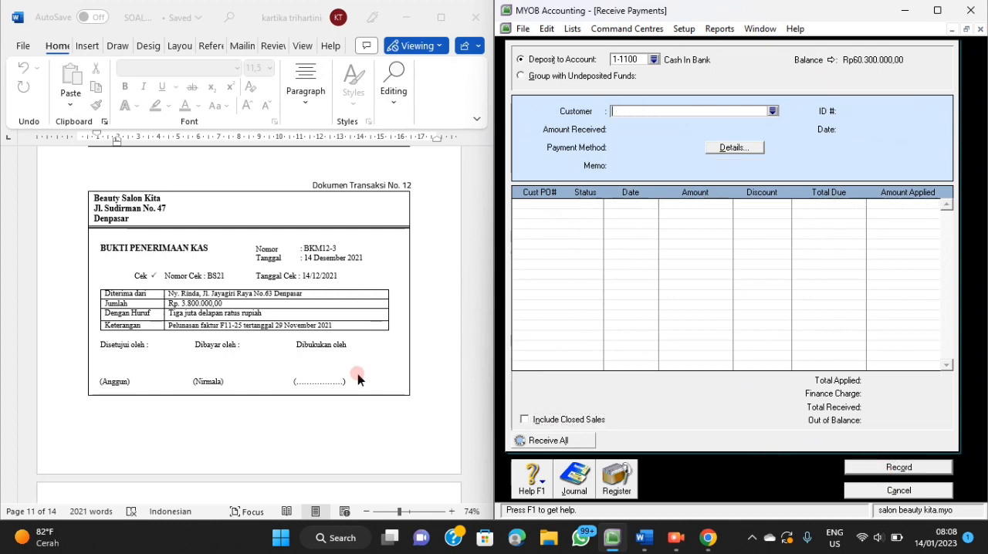
Close the receipts form and start a Spend Money entry from account 1-1200 Petty Cash for transaction document No. 13.
{"action": "scroll", "coordinate": [357, 376], "scroll_direction": "down", "scroll_amount": 3}
{"action": "scroll", "coordinate": [357, 374], "scroll_direction": "down", "scroll_amount": 3}
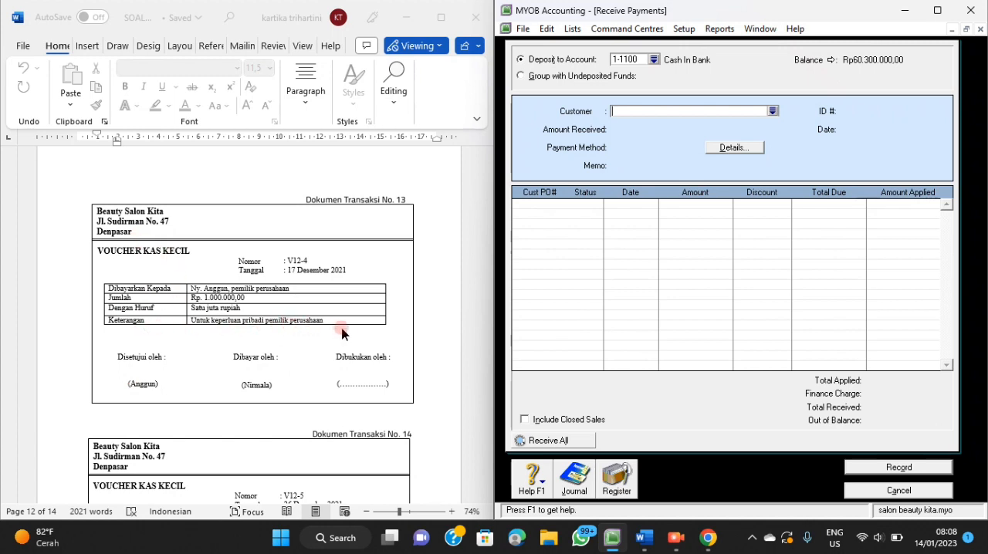
{"action": "left_click", "coordinate": [875, 492]}
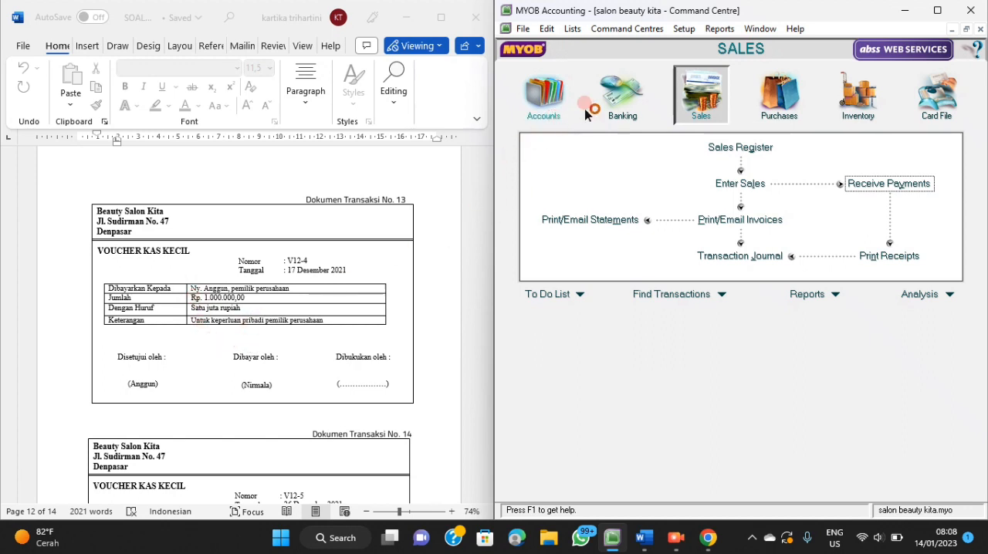
{"action": "left_click", "coordinate": [623, 97]}
{"action": "left_click", "coordinate": [611, 155]}
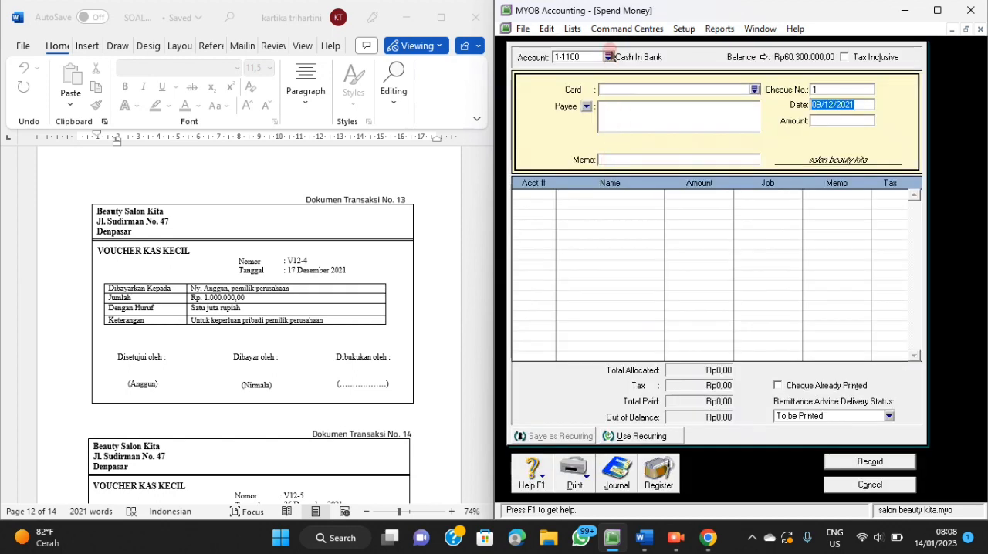
{"action": "left_click", "coordinate": [609, 57]}
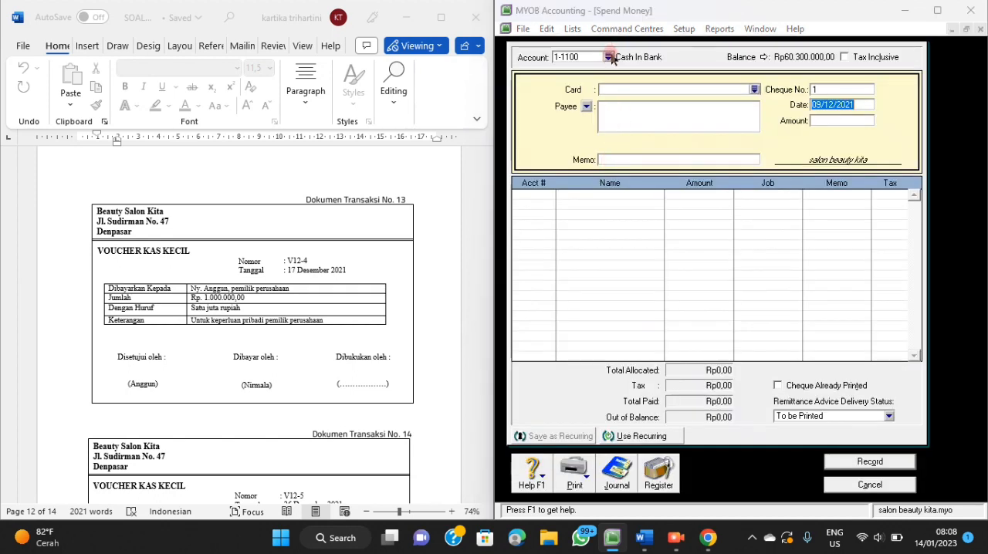
{"action": "left_click", "coordinate": [619, 201]}
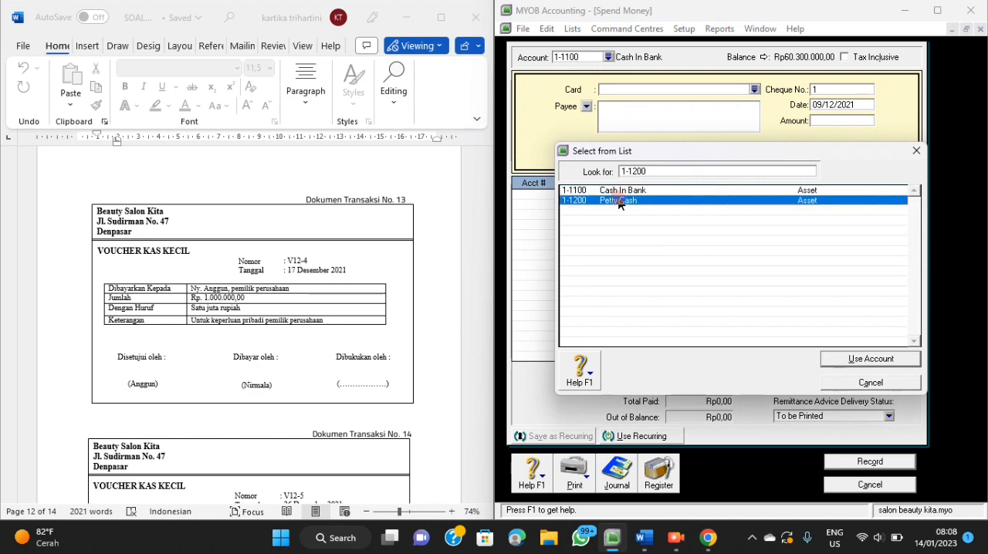
{"action": "left_click", "coordinate": [840, 357]}
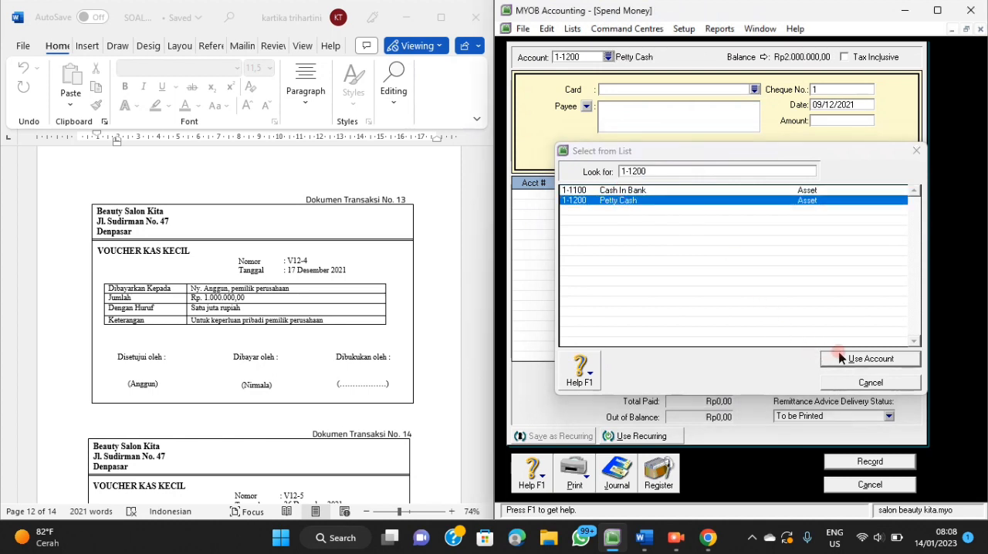
Set the petty cash payment's cheque number to V12-4 and its date to 17/12/2021.
{"action": "left_click", "coordinate": [839, 90]}
{"action": "type", "text": "V12-"}
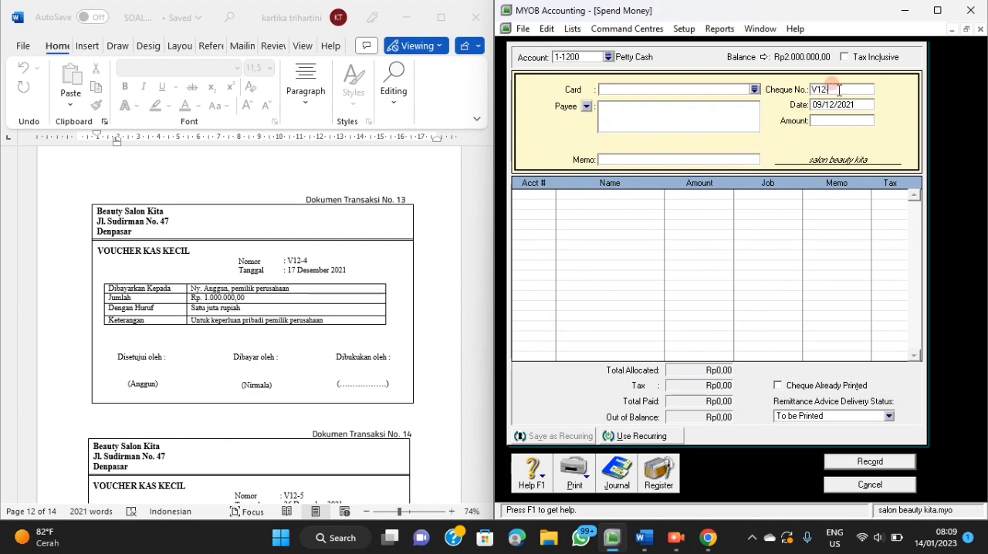
{"action": "type", "text": "4"}
{"action": "key", "text": "Tab"}
{"action": "type", "text": "1"}
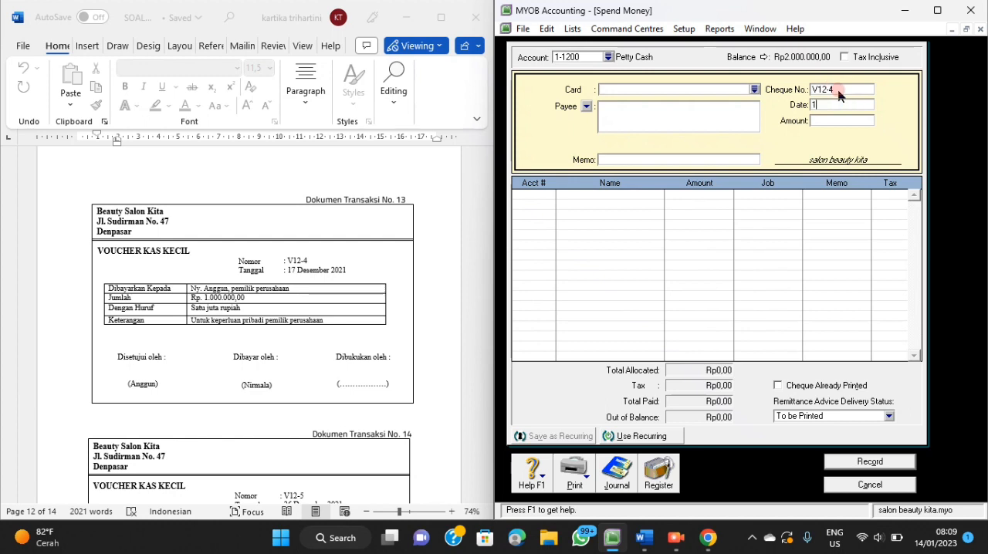
{"action": "type", "text": "7/12/2021"}
{"action": "key", "text": "Tab"}
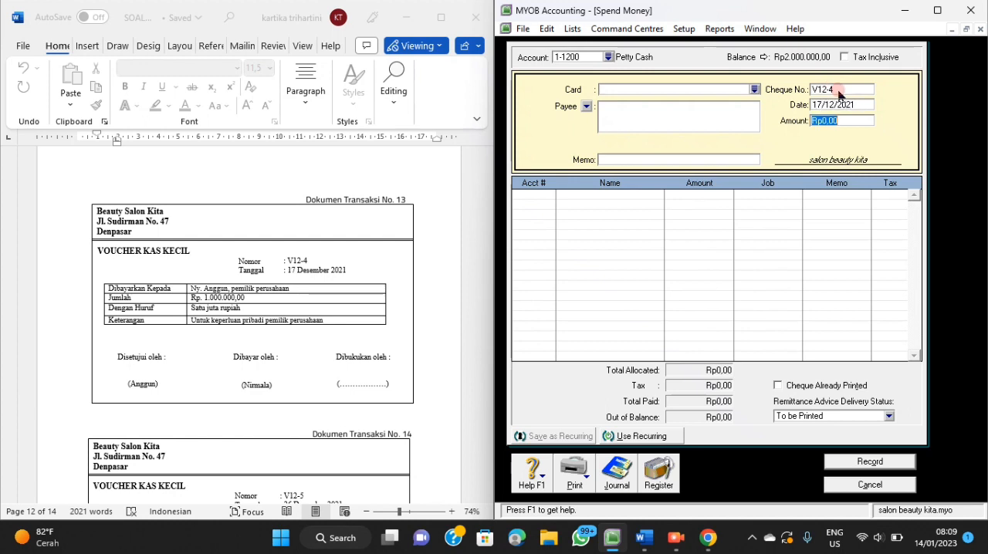
Enter Rp1.000.000 as the payment amount and the owner's name followed by "Pemilik Perusahaan" as the payee.
{"action": "type", "text": "1000000"}
{"action": "key", "text": "Tab"}
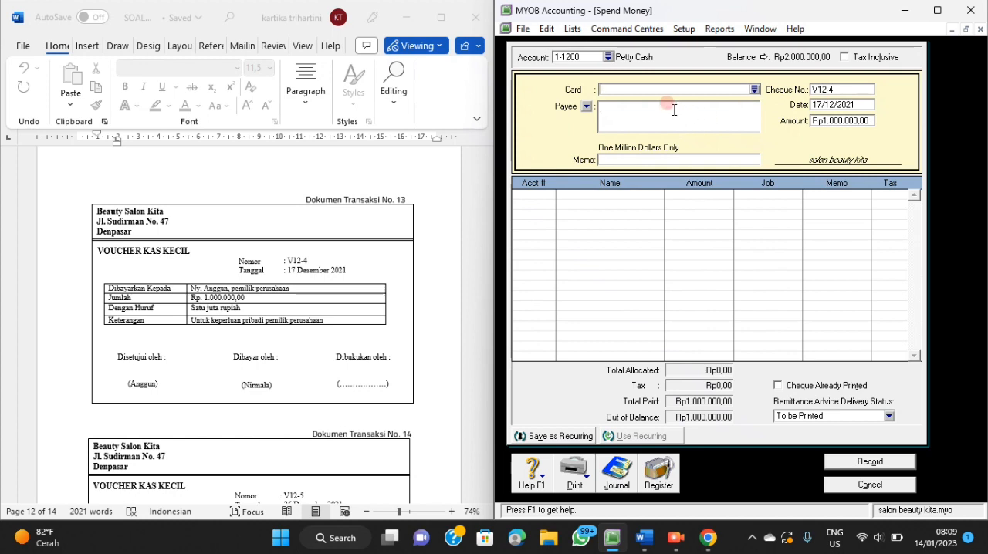
{"action": "type", "text": "Ny. Anggun, Pemilik Perusahaan"}
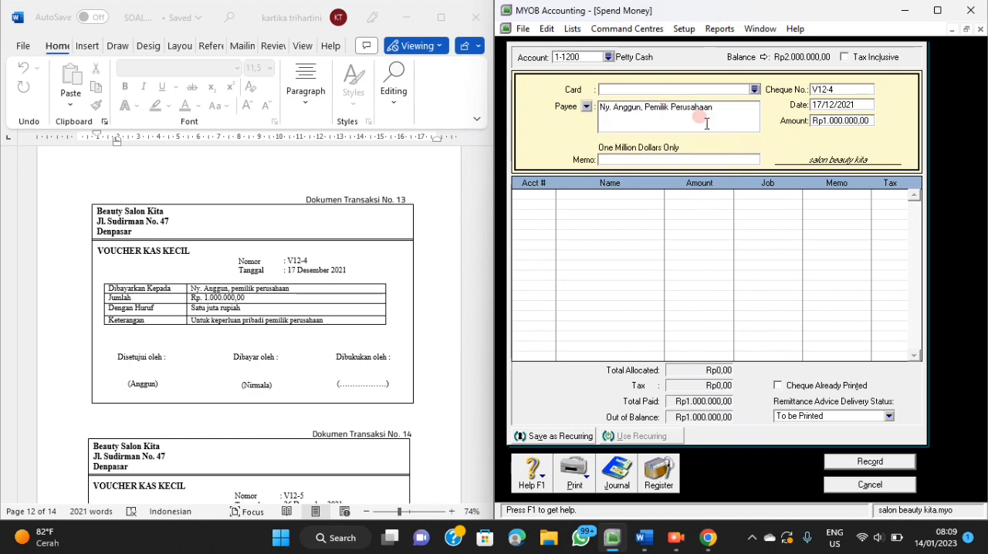
Enter the payment memo "Pengambilan Dana Untuk Keperluan Pribadi Pemilik Perusahaan".
{"action": "left_click", "coordinate": [698, 159]}
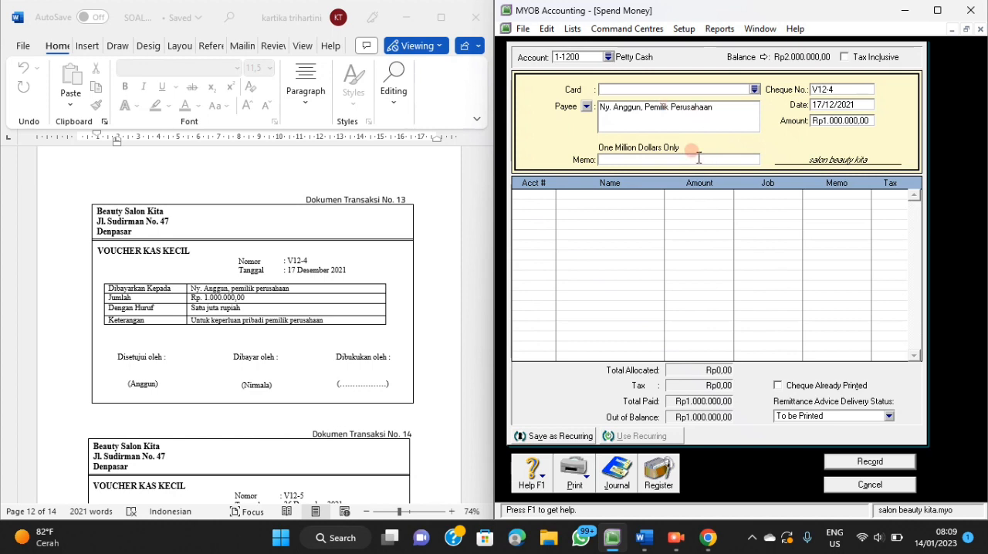
{"action": "type", "text": "Pengambilan"}
{"action": "type", "text": "Dana Untuk K"}
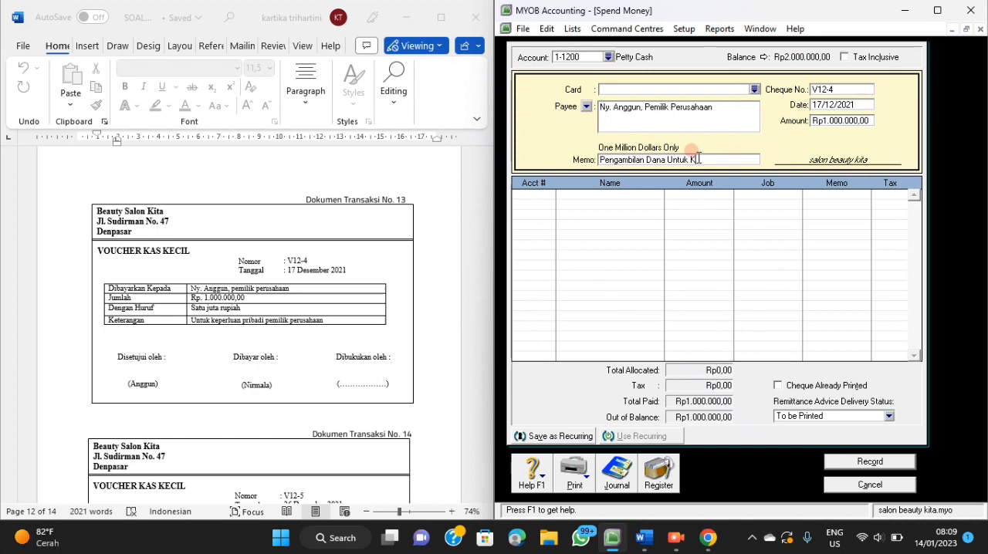
{"action": "type", "text": "eperluan Pribadi"}
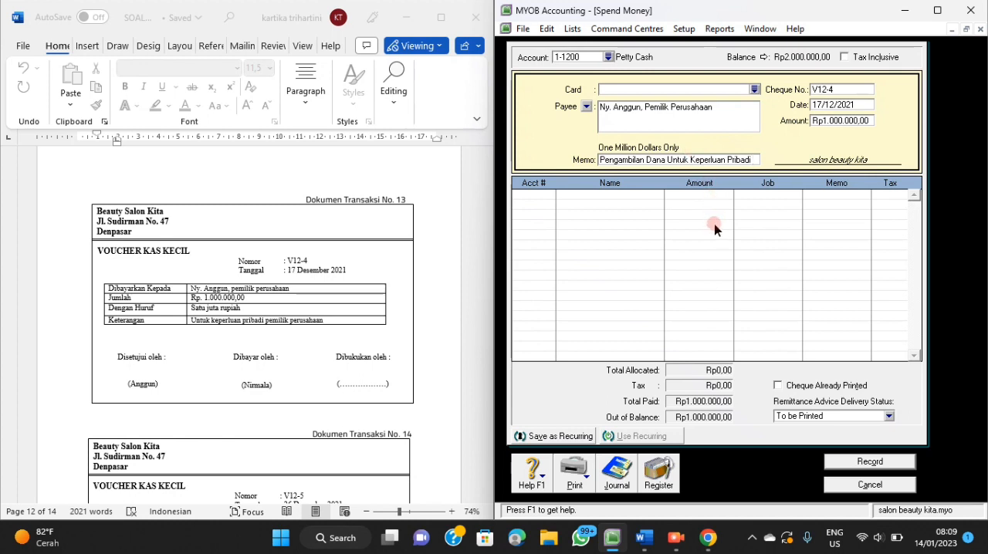
{"action": "type", "text": " Pe"}
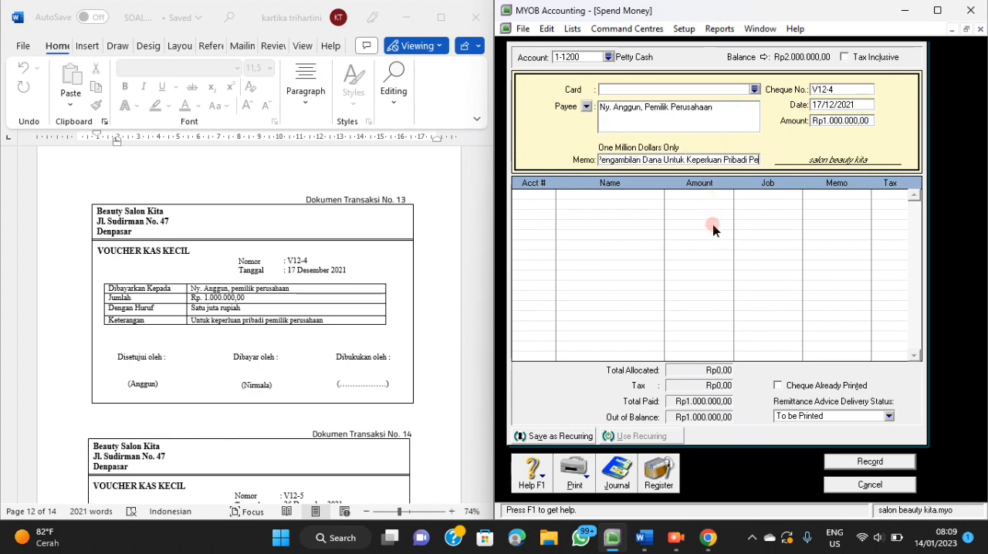
{"action": "type", "text": "milik P"}
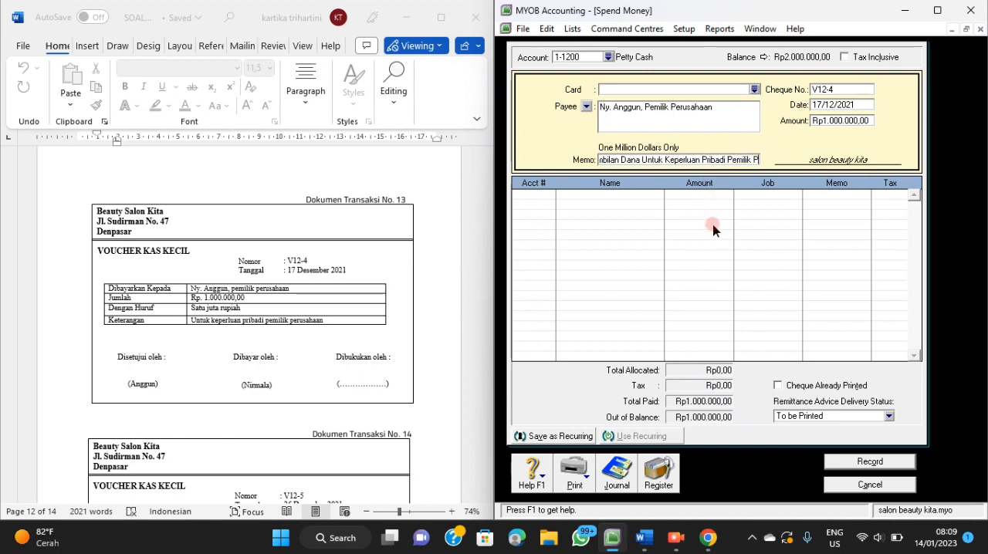
{"action": "type", "text": "erusahaan"}
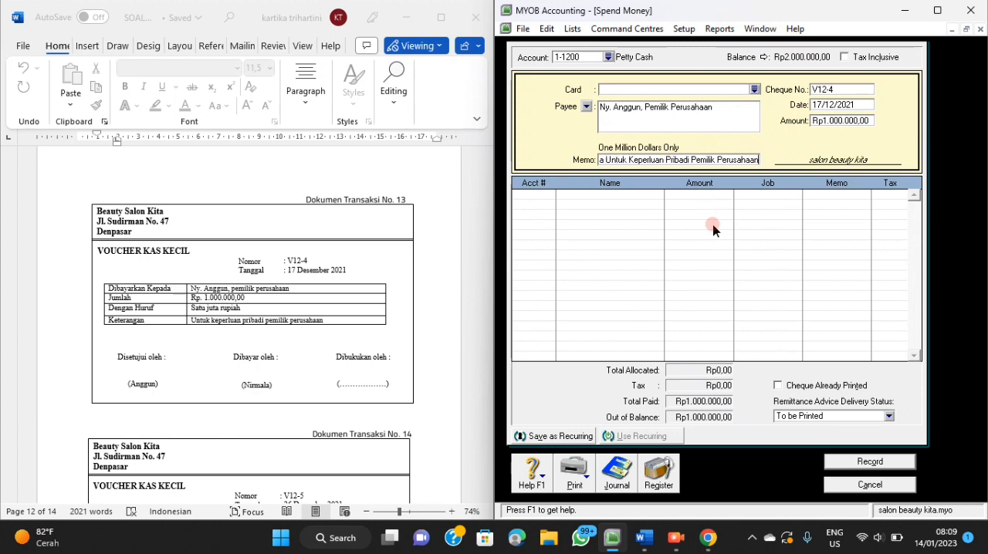
Allocate the full petty cash payment to the owner's drawing account 3-1200.
{"action": "left_click", "coordinate": [541, 195]}
{"action": "left_click", "coordinate": [549, 196]}
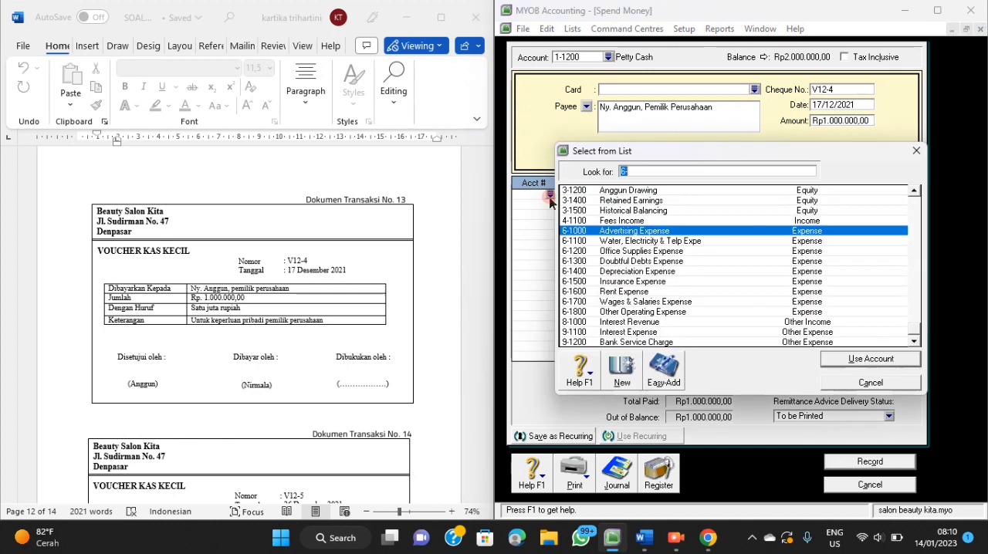
{"action": "type", "text": "3"}
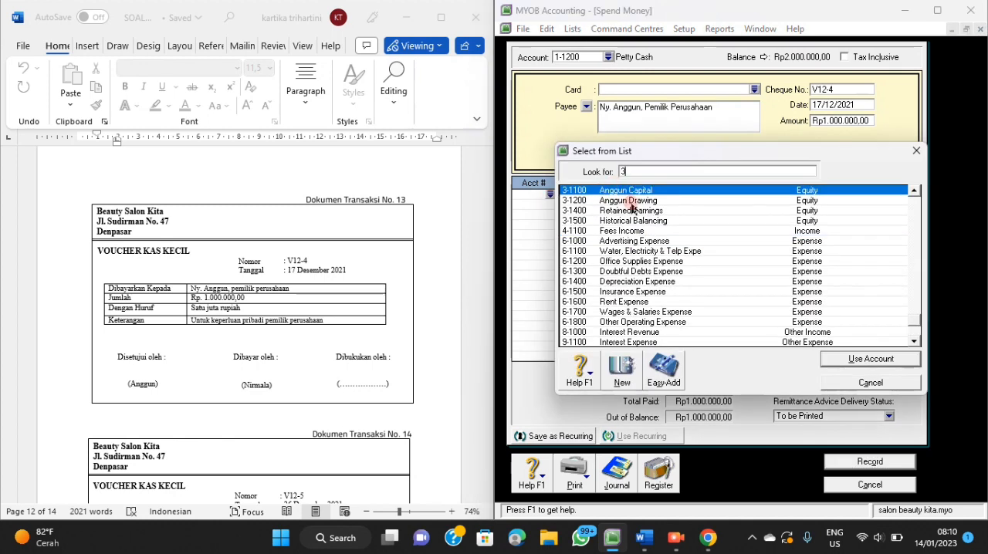
{"action": "left_click", "coordinate": [632, 201]}
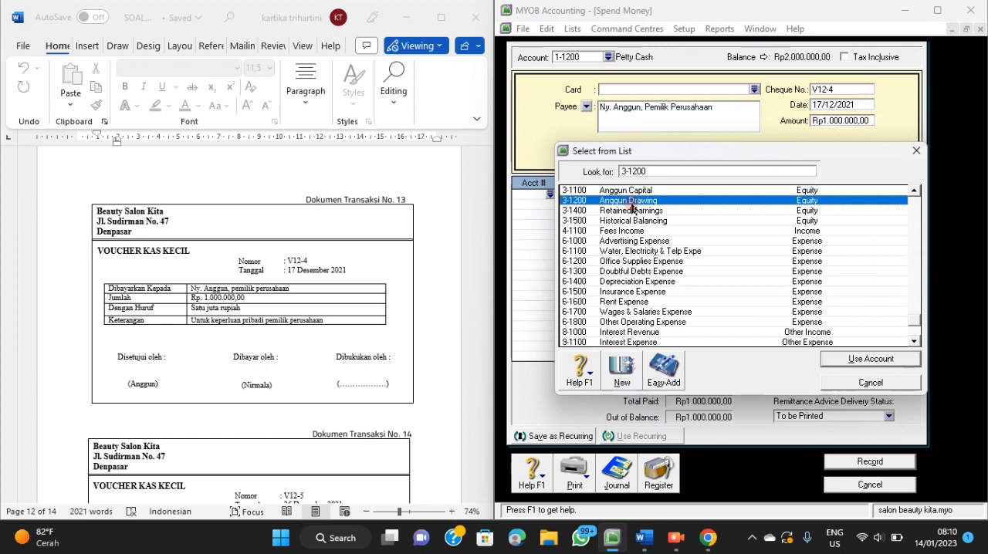
{"action": "left_click", "coordinate": [863, 367]}
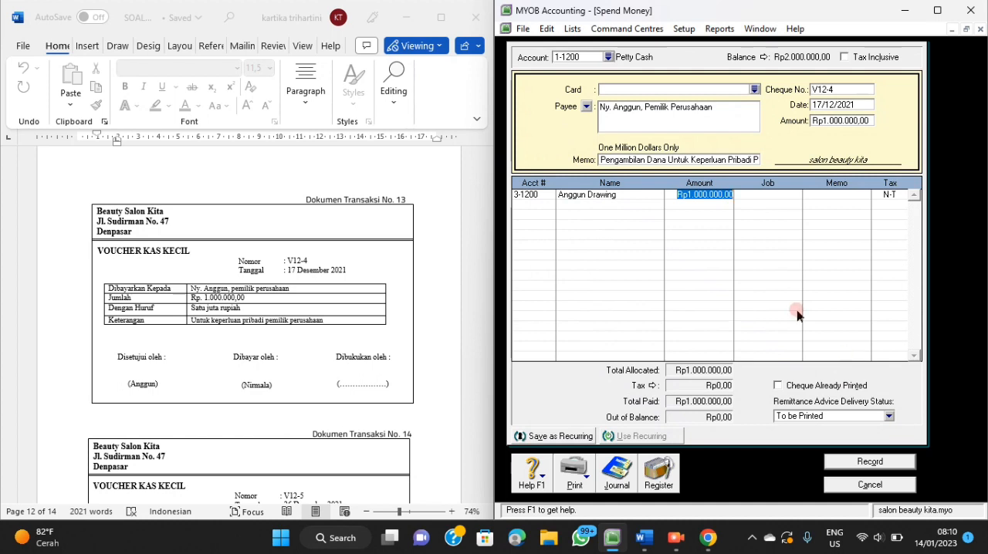
{"action": "left_click", "coordinate": [692, 245]}
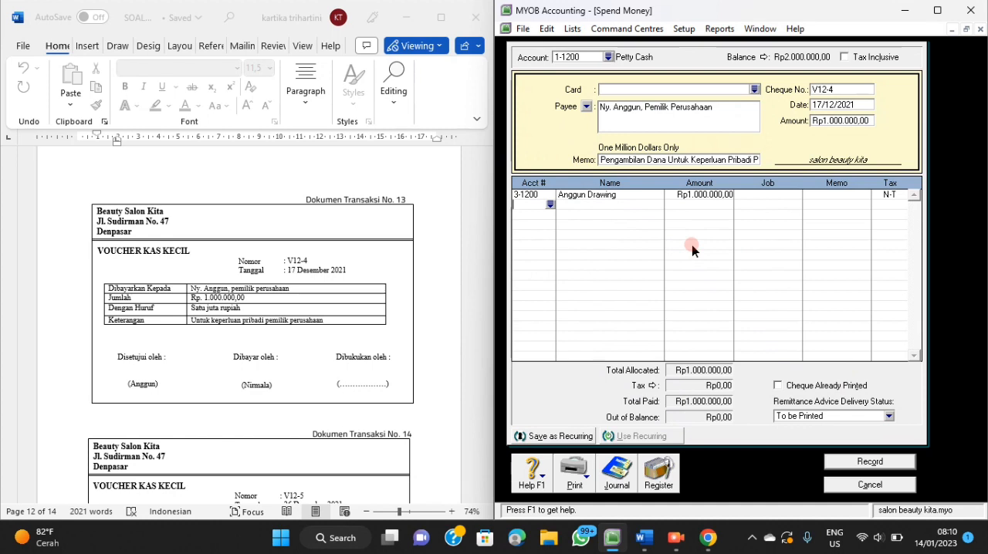
Review the transaction recap for voucher V12-4 and record the payment.
{"action": "key", "text": "ctrl+r"}
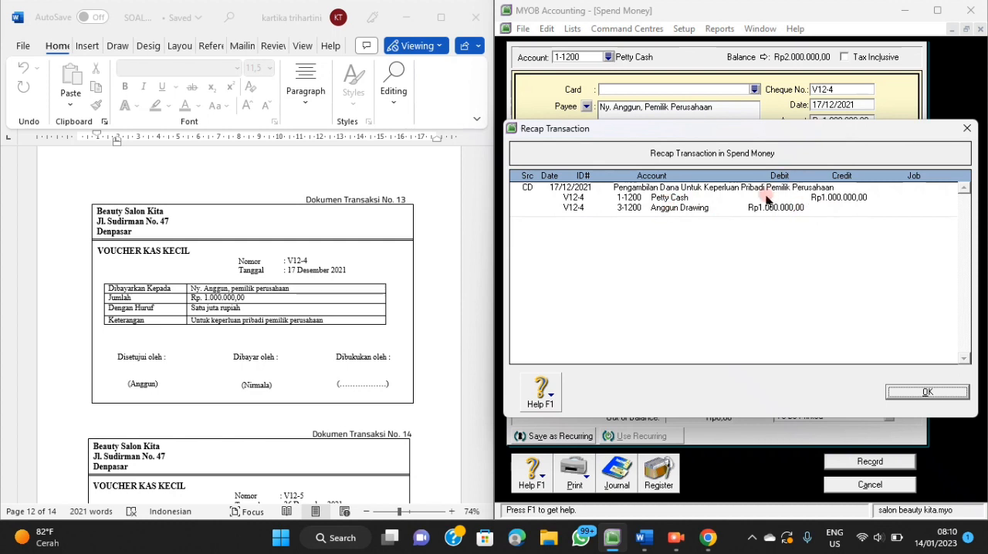
{"action": "left_click", "coordinate": [930, 394]}
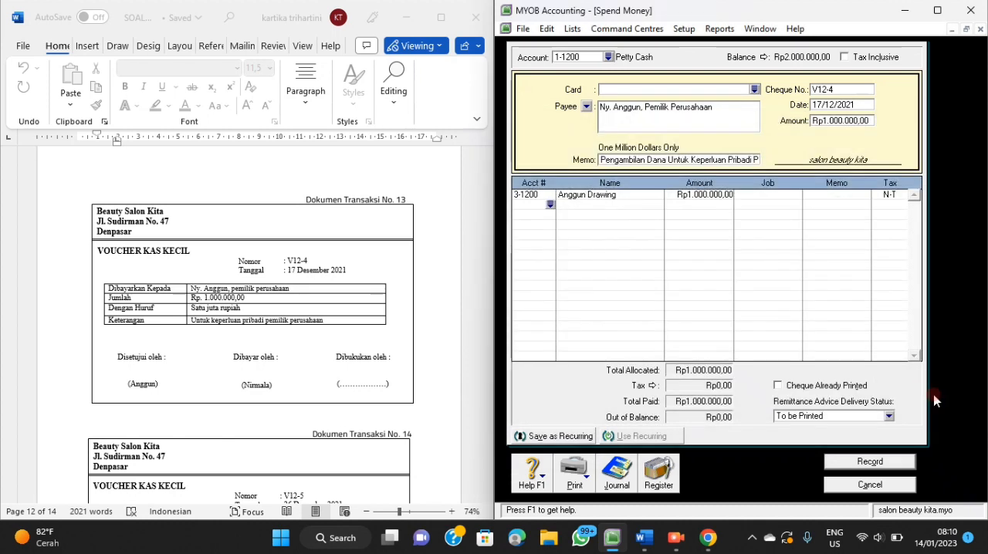
{"action": "left_click", "coordinate": [864, 463]}
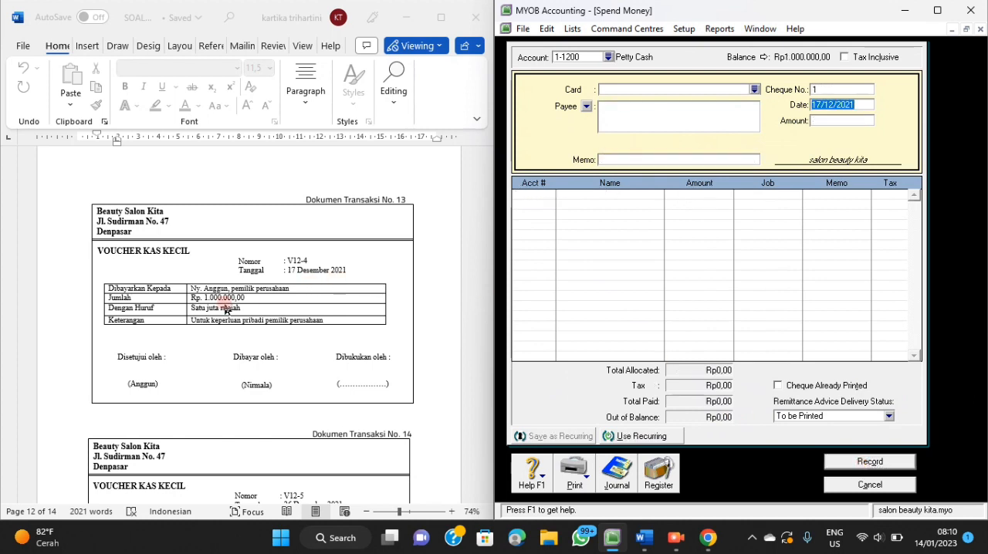
Select account 1-1200 Petty Cash as the paying account for transaction document No. 14.
{"action": "scroll", "coordinate": [226, 311], "scroll_direction": "down", "scroll_amount": 5}
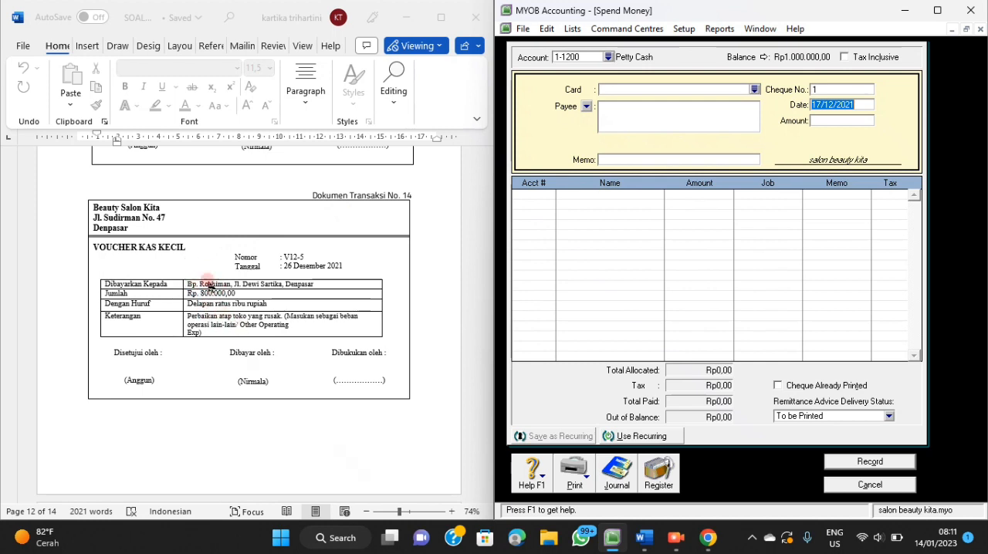
{"action": "left_click", "coordinate": [608, 57]}
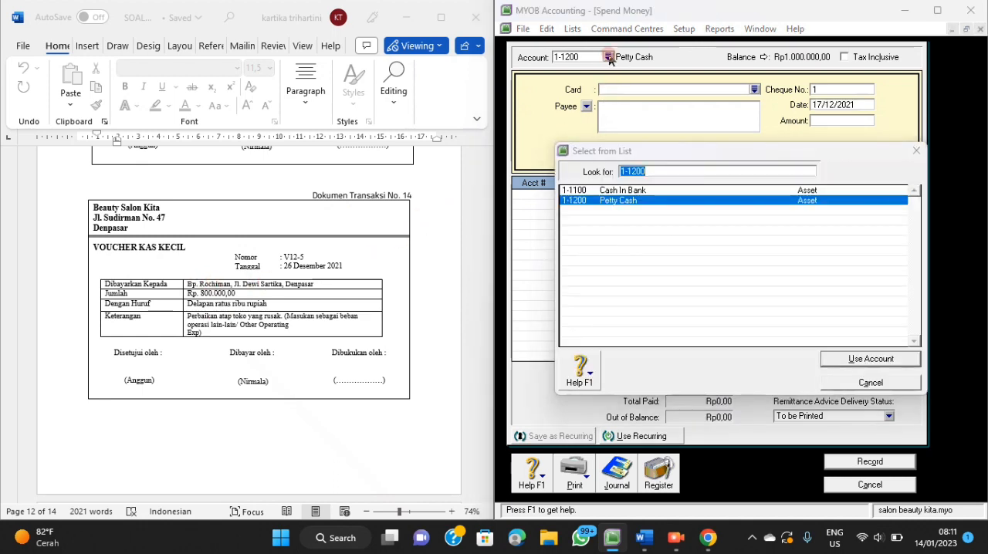
{"action": "left_click", "coordinate": [843, 359]}
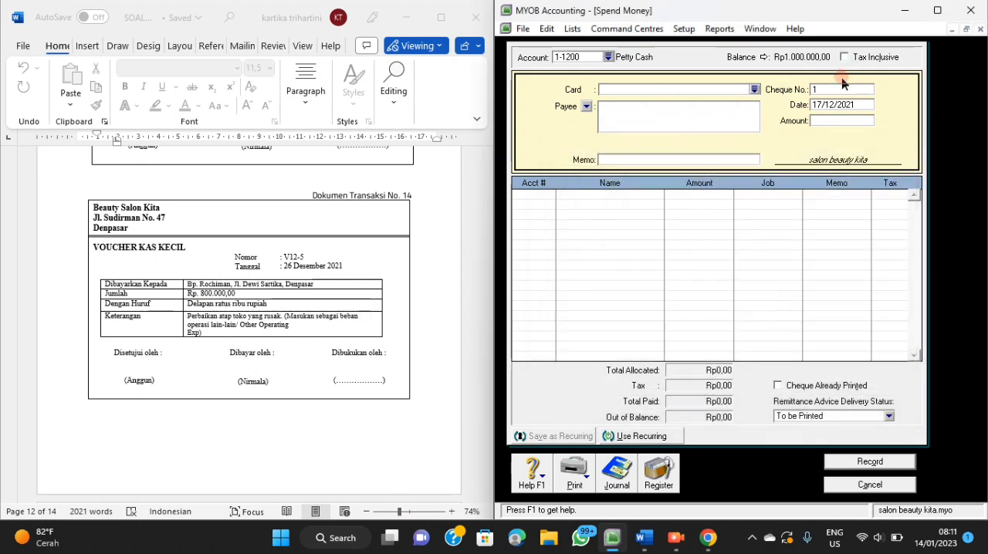
Set the new petty cash payment's cheque number to V12-5 and its date to 26/12/2021.
{"action": "left_click", "coordinate": [832, 90]}
{"action": "type", "text": "V12-"}
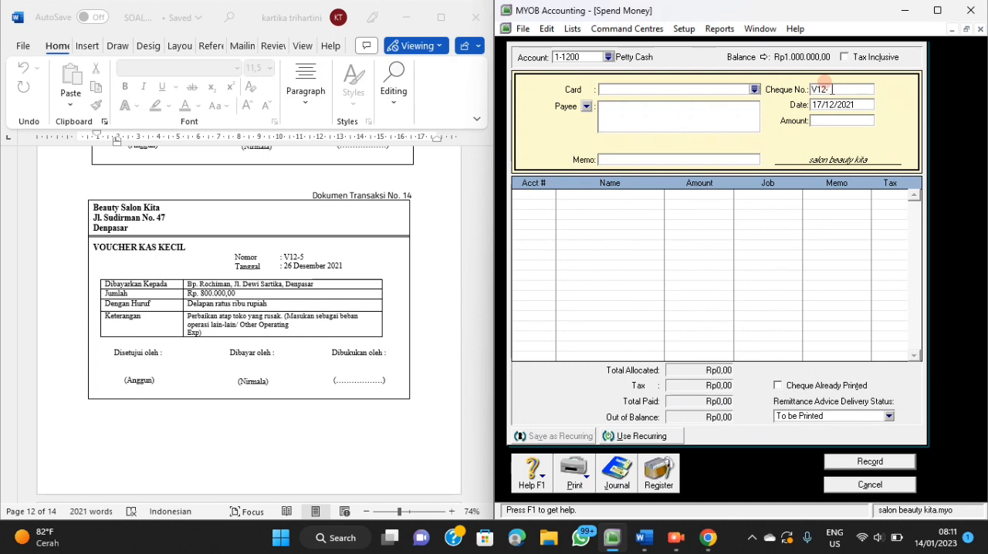
{"action": "type", "text": "5"}
{"action": "key", "text": "Tab"}
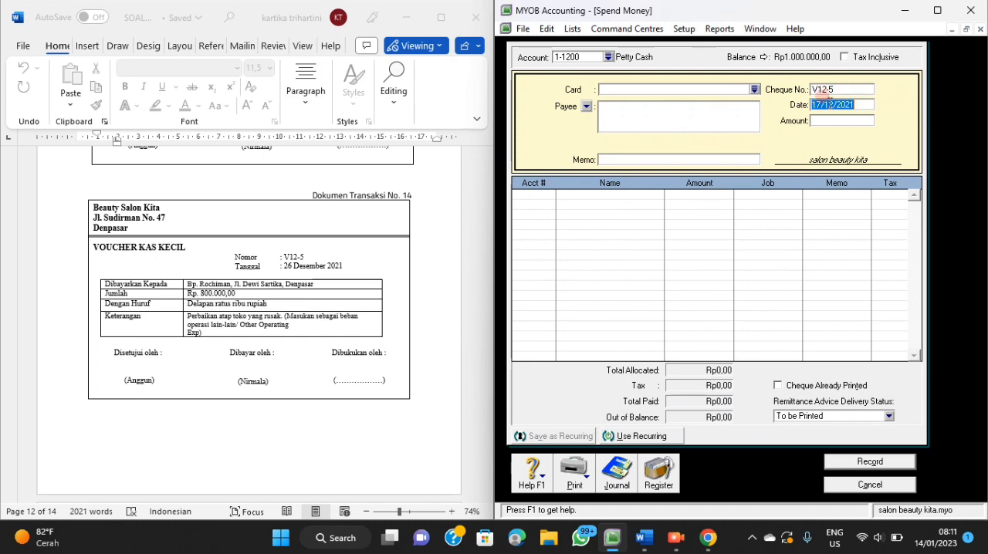
{"action": "type", "text": "26/1"}
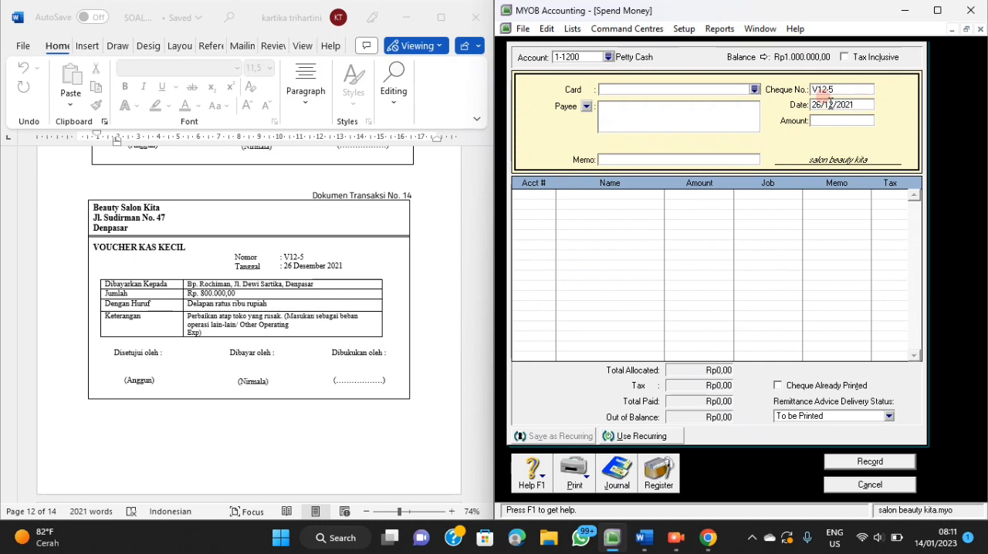
{"action": "key", "text": "Tab"}
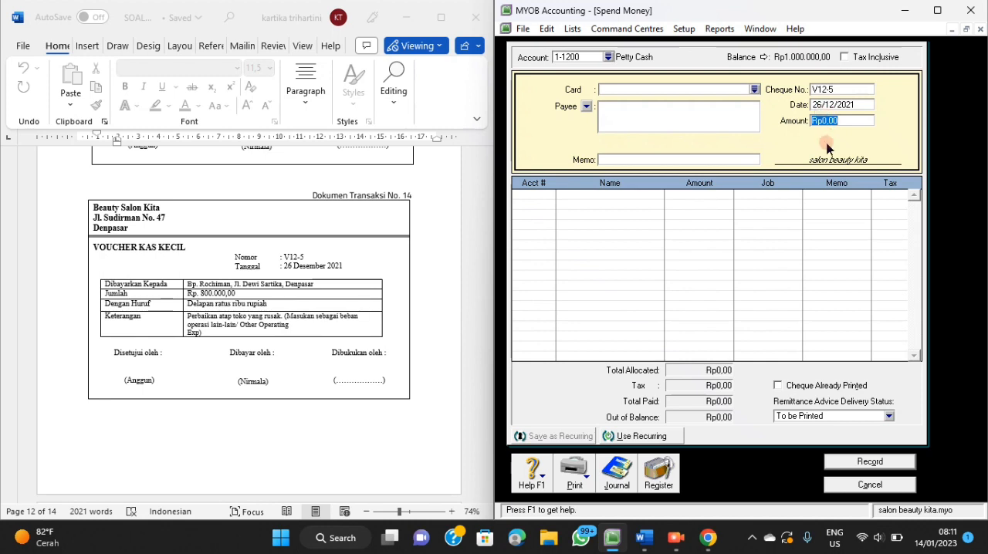
Enter Rp800.000 as the payment amount and the recipient's name from the voucher as the payee.
{"action": "type", "text": "800000"}
{"action": "key", "text": "Tab"}
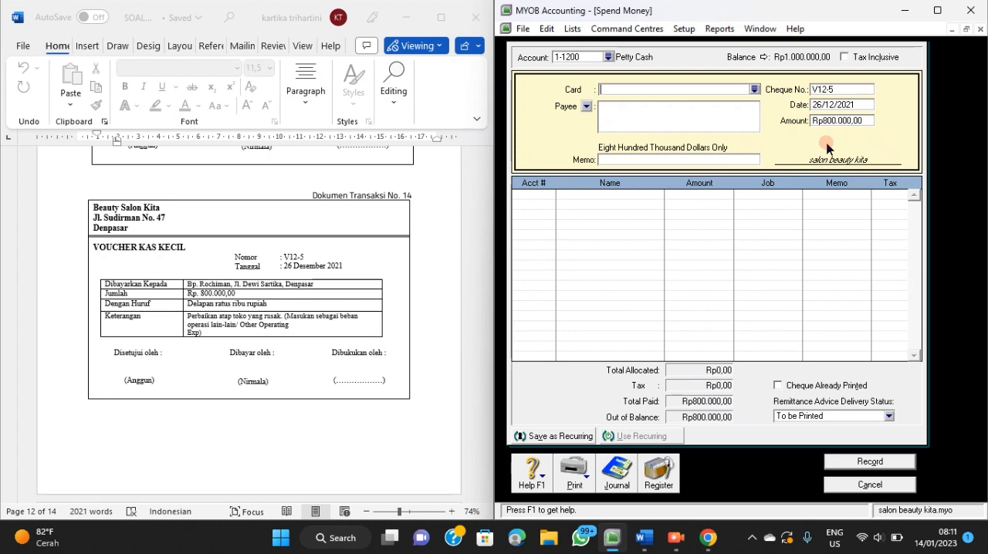
{"action": "left_click", "coordinate": [625, 115]}
{"action": "type", "text": "Bpk. Rochiman"}
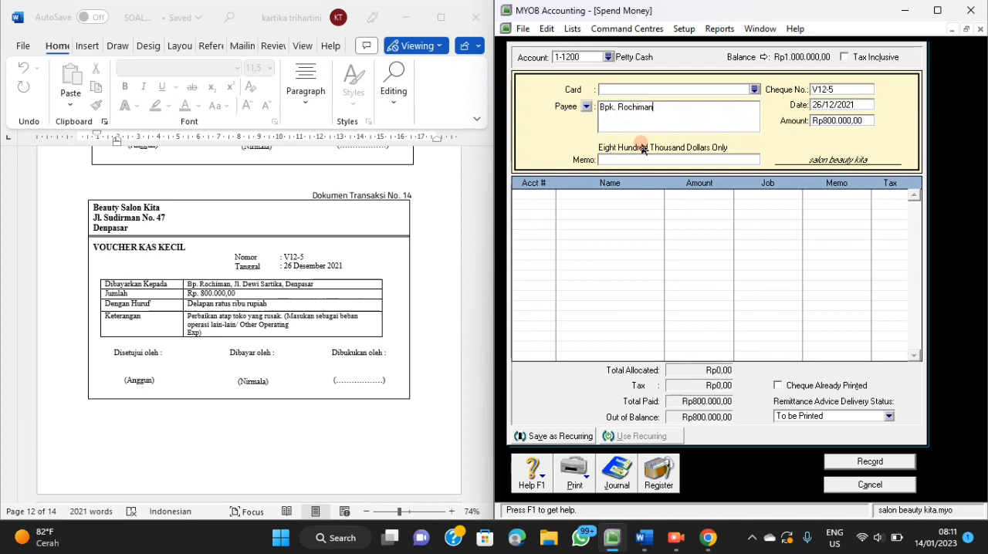
Enter a payment memo describing the repair of the shop's damaged roof, as stated on the voucher.
{"action": "left_click", "coordinate": [652, 160]}
{"action": "type", "text": "Perbaikkan Atap Toko Yang Rusak"}
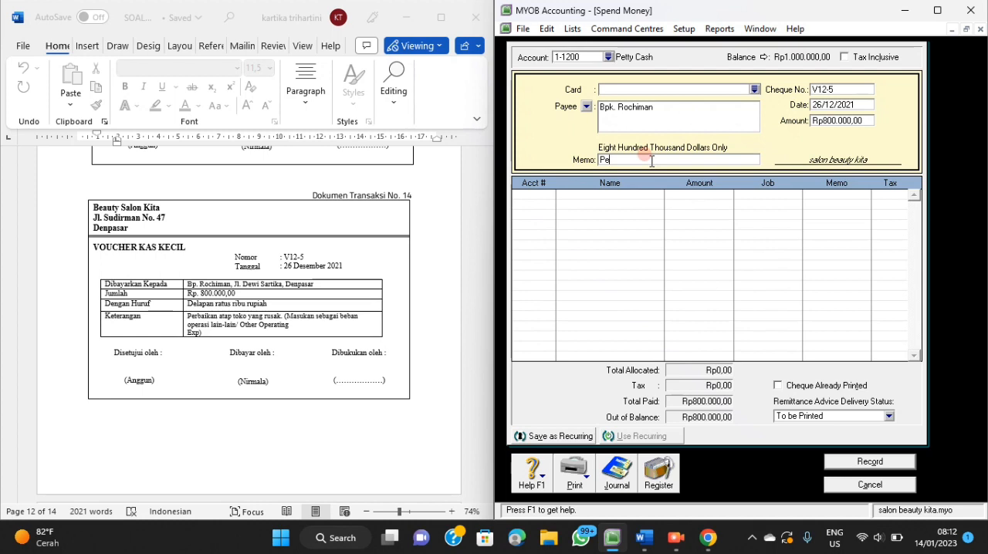
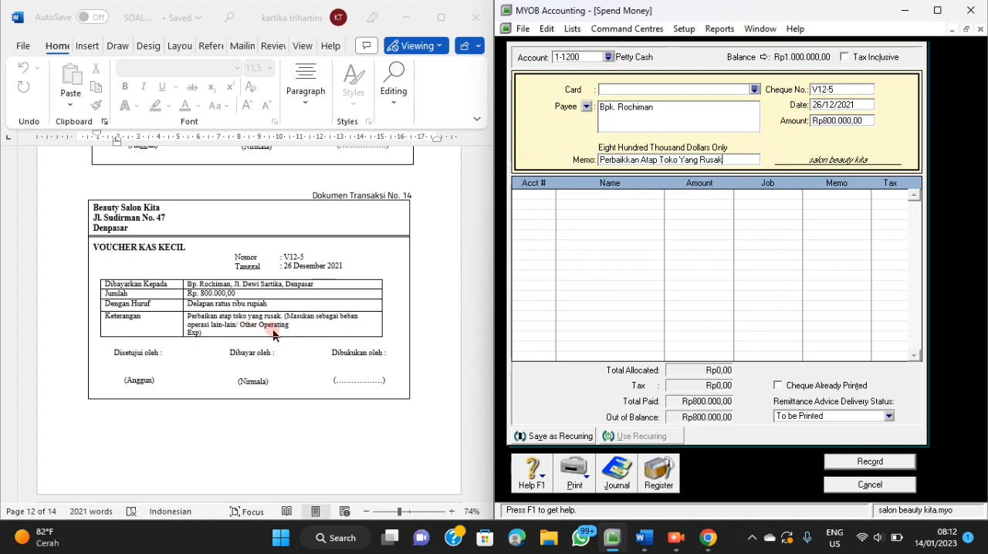
Allocate the full petty cash payment to account 6-1800 Other Operating Expense.
{"action": "left_click", "coordinate": [546, 197]}
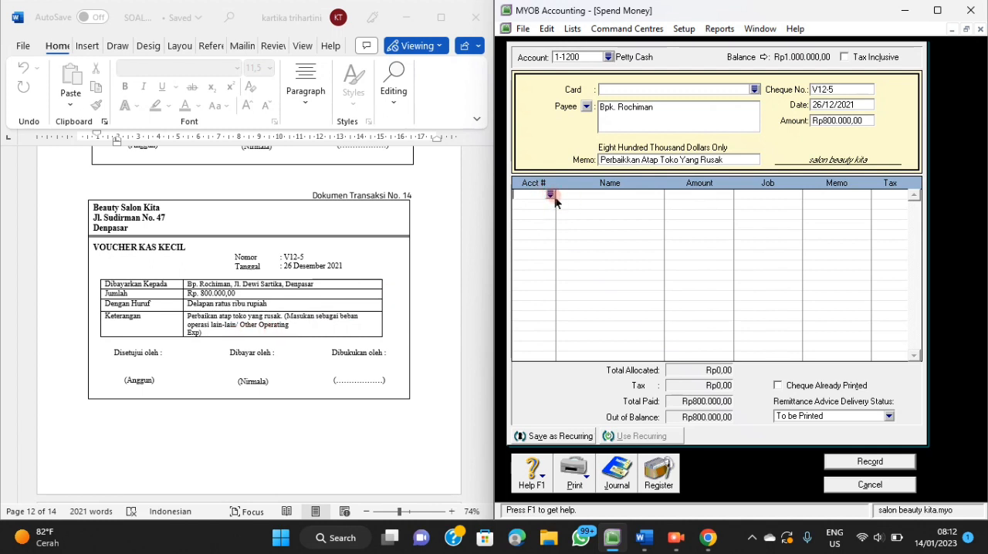
{"action": "type", "text": "6"}
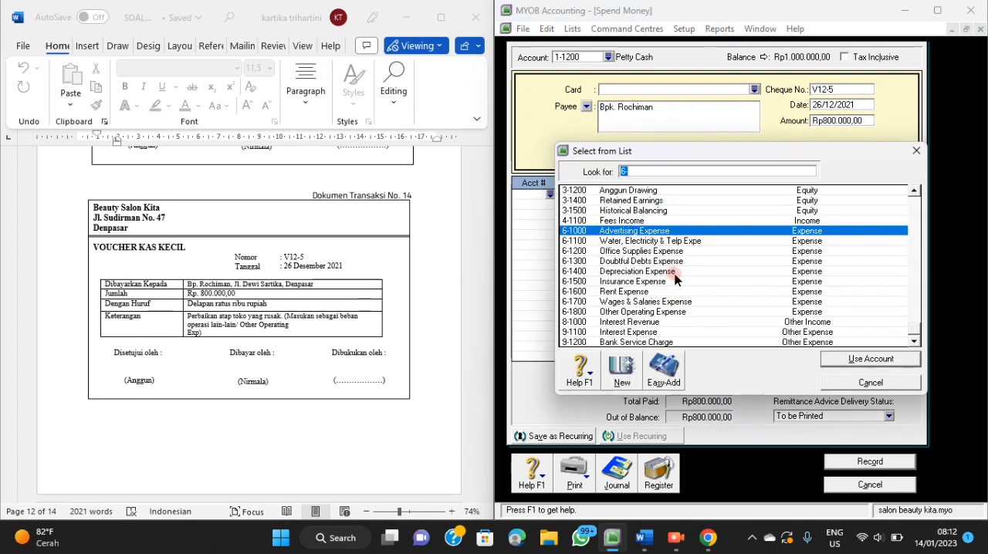
{"action": "left_click", "coordinate": [655, 313]}
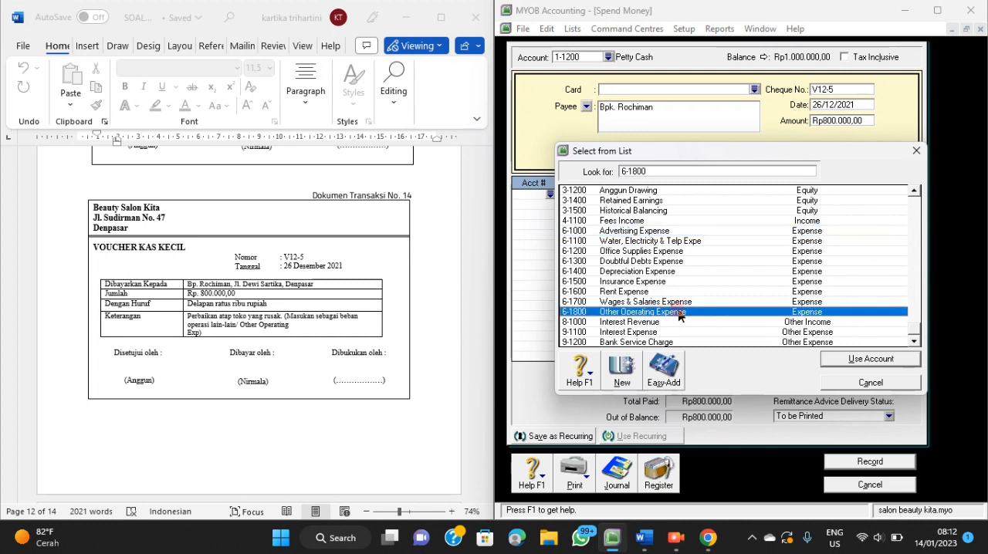
{"action": "left_click", "coordinate": [840, 360]}
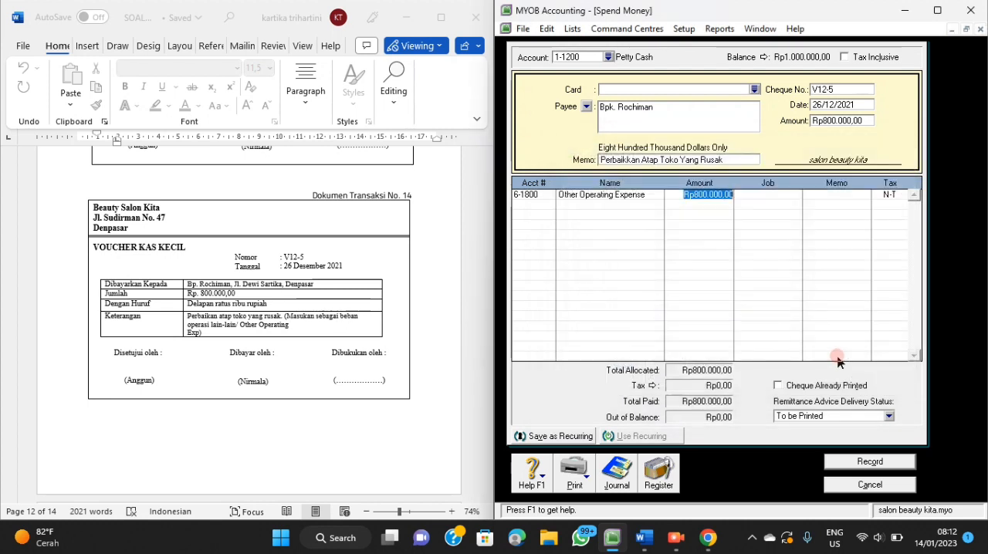
{"action": "left_click", "coordinate": [714, 224]}
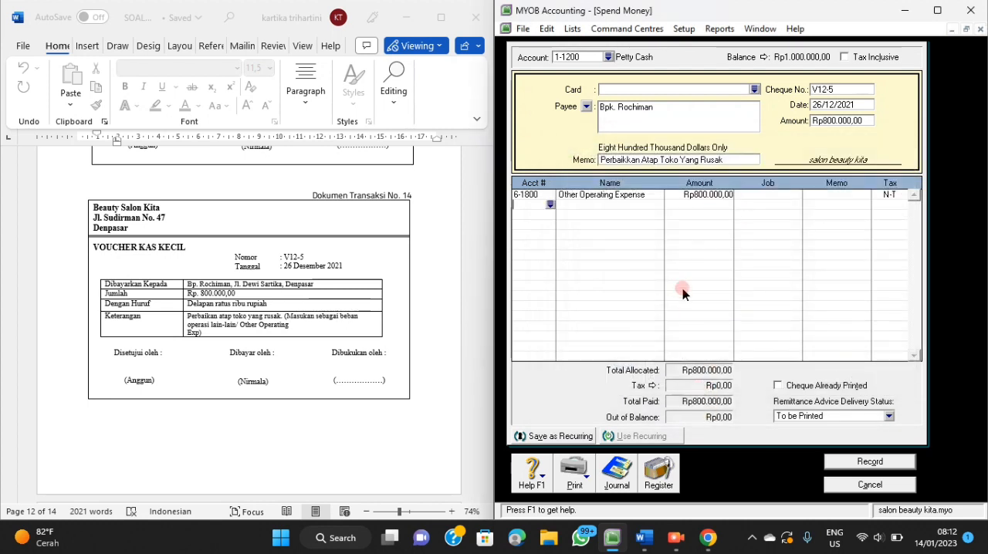
Review the transaction recap of the V12-5 roof repair payment and record the payment.
{"action": "key", "text": "ctrl+r"}
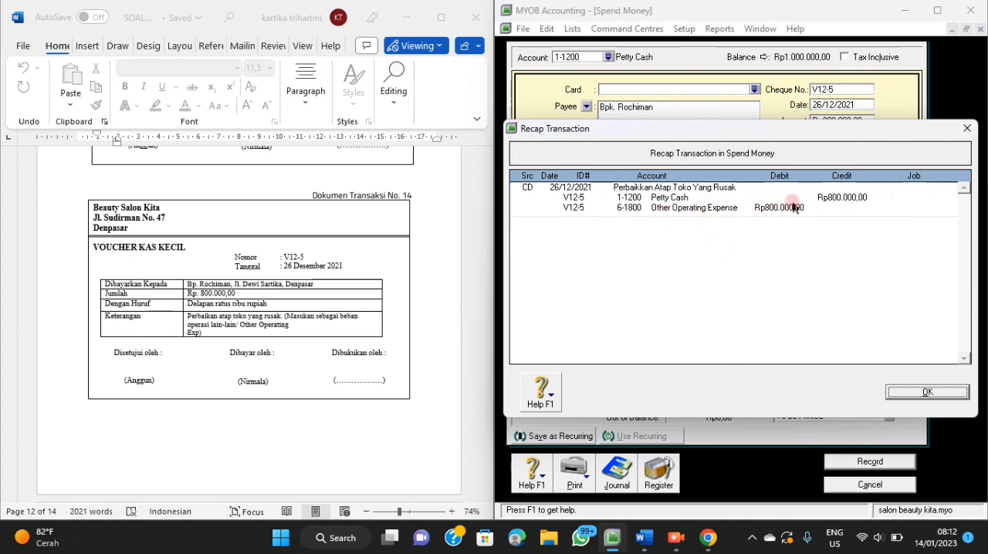
{"action": "left_click", "coordinate": [929, 393]}
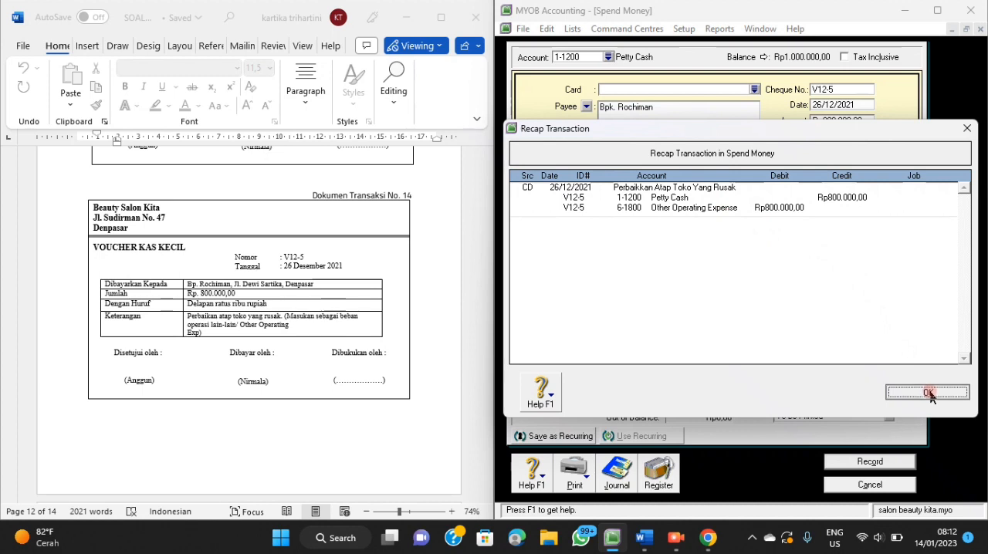
{"action": "left_click", "coordinate": [870, 462]}
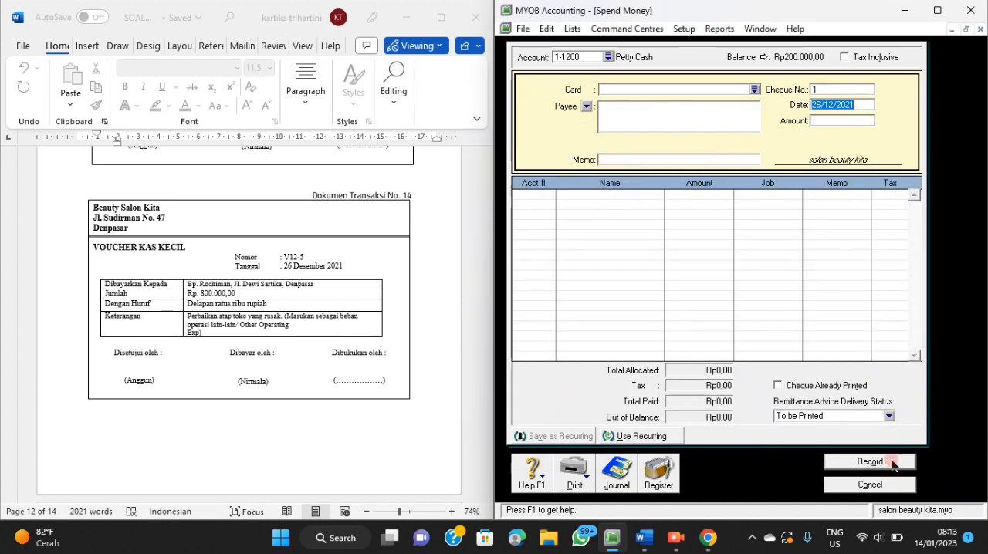
Leave the spend money form and open a new purchase entry for transaction document No. 15.
{"action": "scroll", "coordinate": [357, 384], "scroll_direction": "down", "scroll_amount": 3}
{"action": "scroll", "coordinate": [356, 384], "scroll_direction": "down", "scroll_amount": 5}
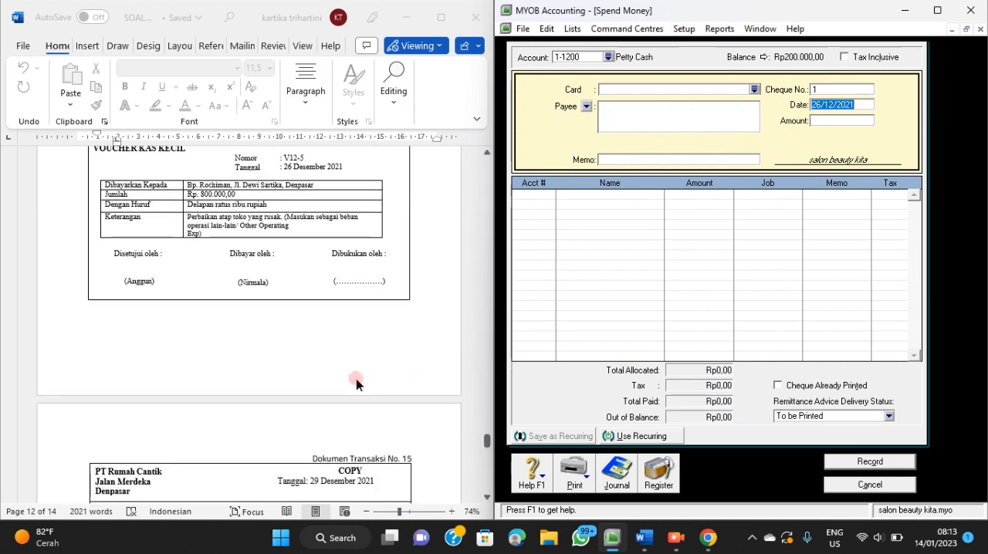
{"action": "scroll", "coordinate": [357, 383], "scroll_direction": "down", "scroll_amount": 2}
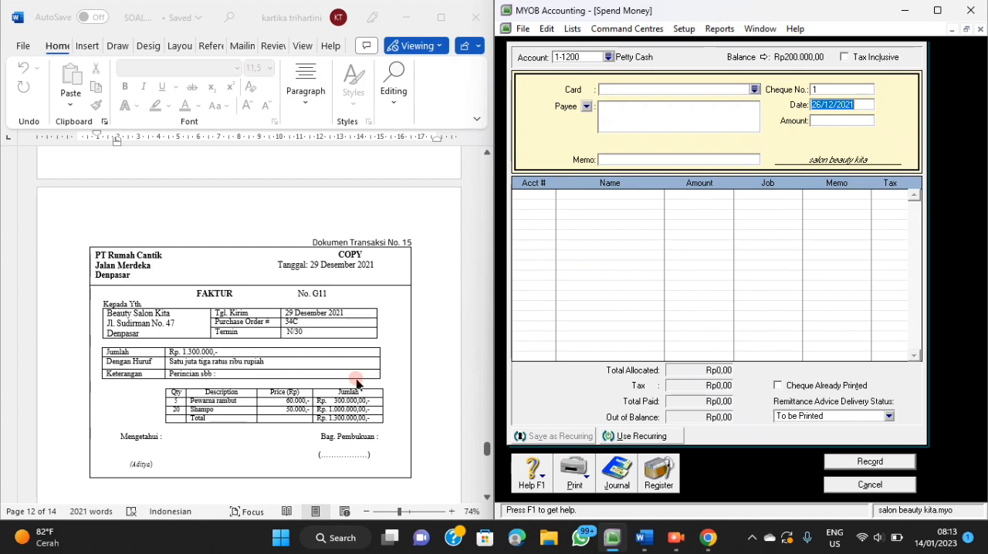
{"action": "left_click", "coordinate": [836, 486]}
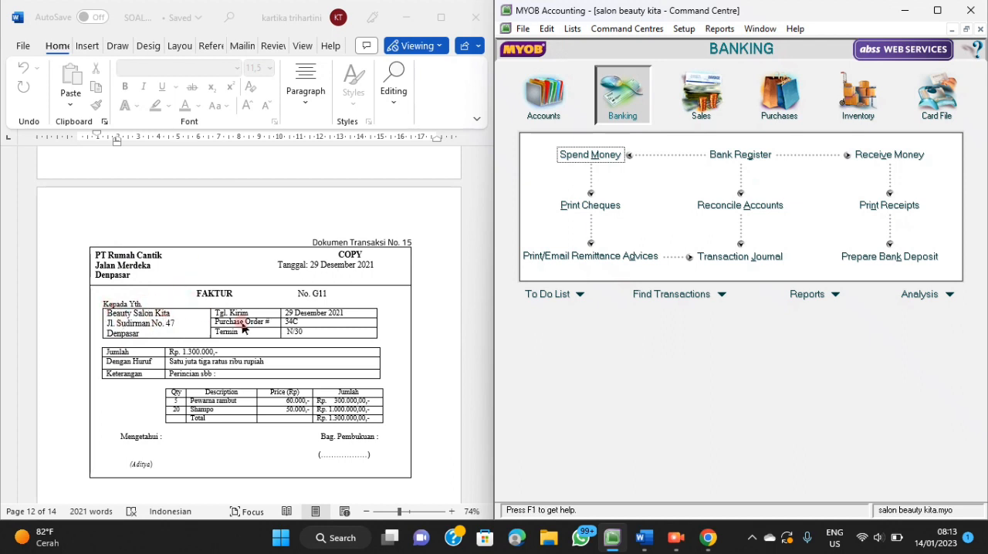
{"action": "scroll", "coordinate": [298, 321], "scroll_direction": "down", "scroll_amount": 1}
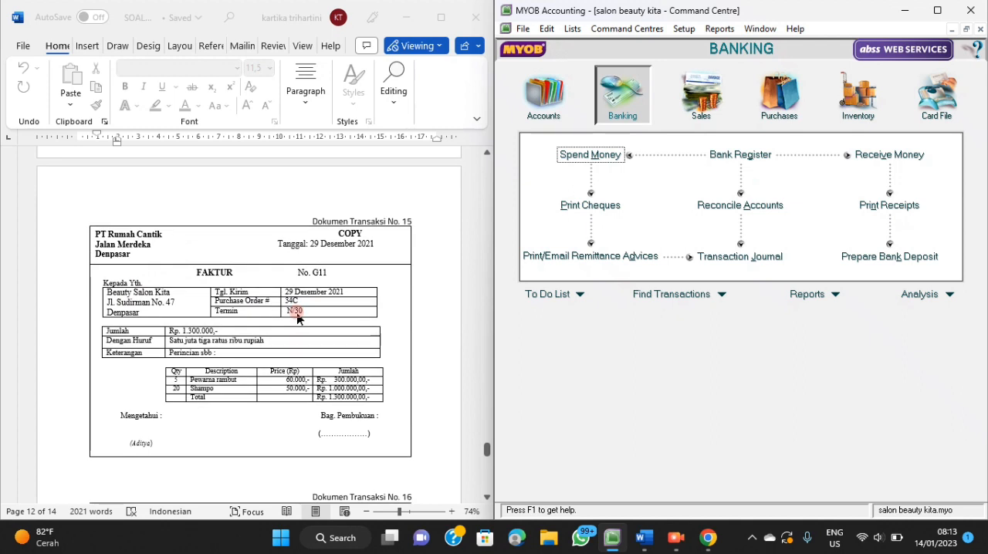
{"action": "scroll", "coordinate": [393, 285], "scroll_direction": "down", "scroll_amount": 1}
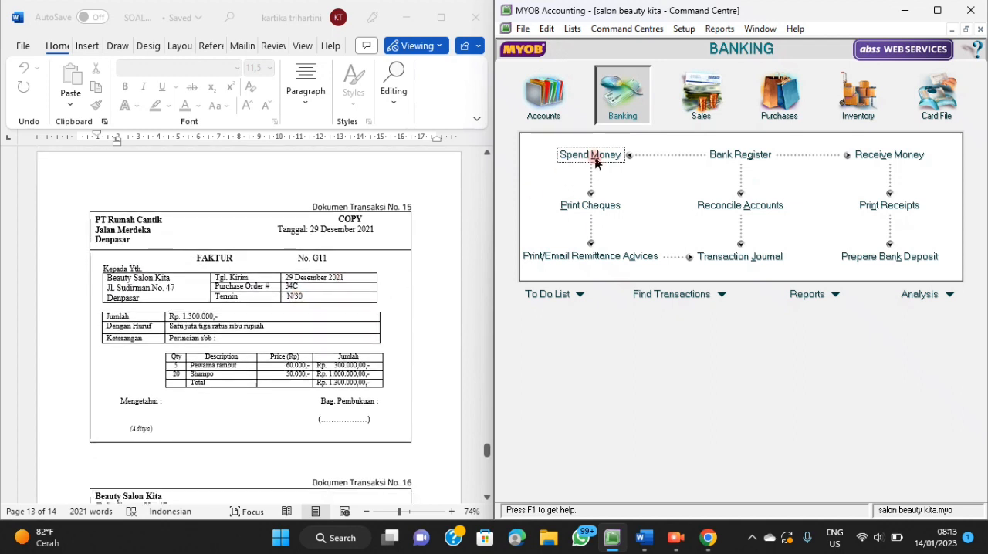
{"action": "left_click", "coordinate": [780, 121]}
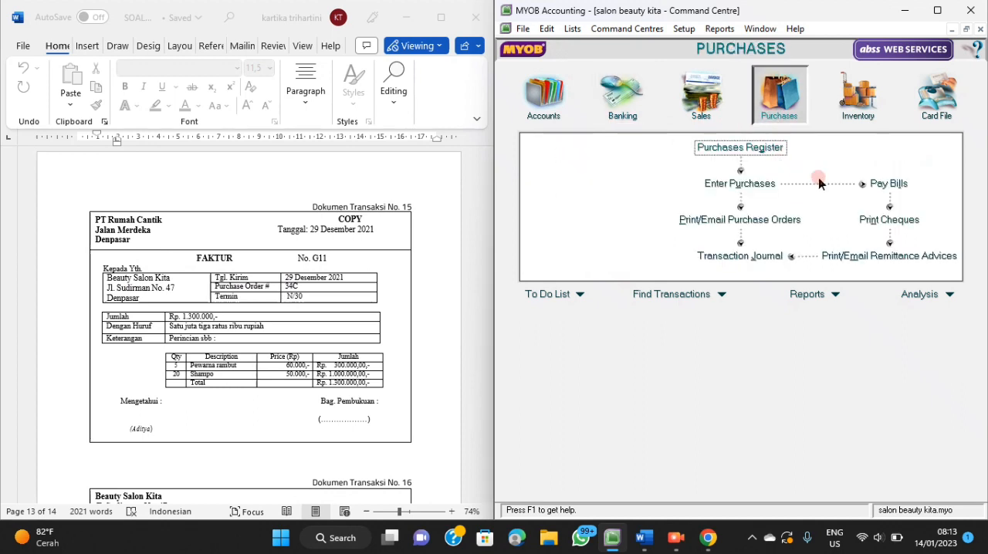
{"action": "left_click", "coordinate": [772, 185]}
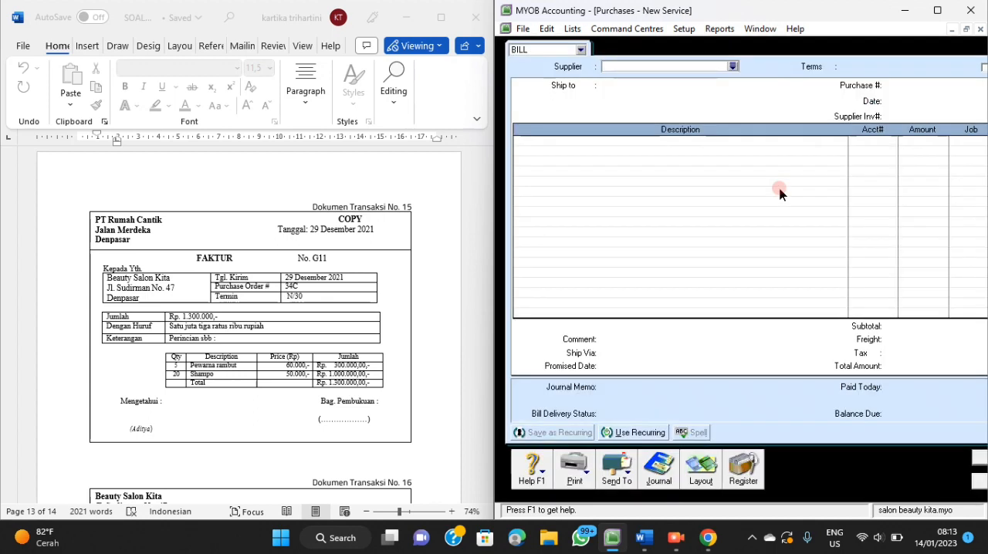
Choose PT. Rumah Cantik as the supplier of the new purchase bill.
{"action": "left_click", "coordinate": [733, 67]}
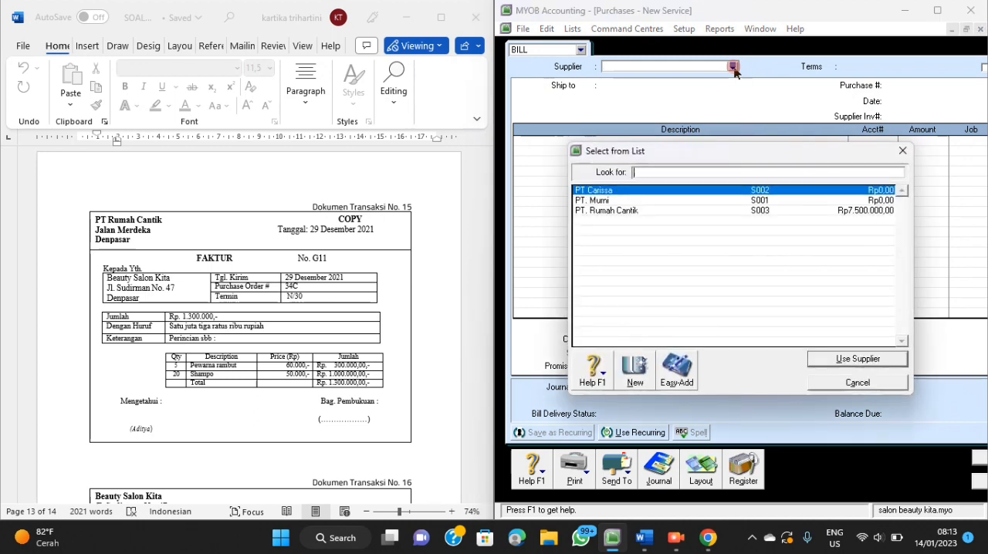
{"action": "left_click", "coordinate": [628, 212]}
{"action": "left_click", "coordinate": [855, 358]}
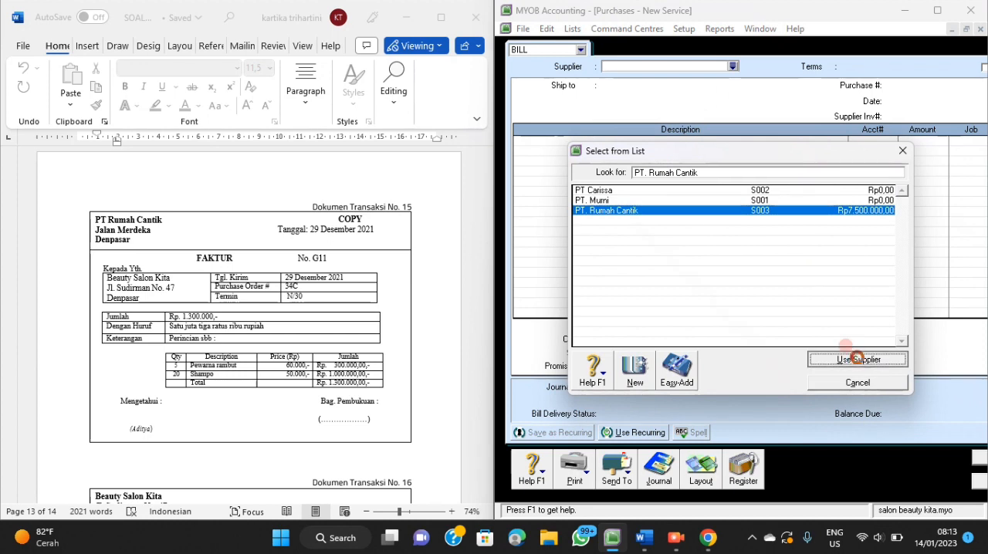
Set the bill's purchase number to G11 and its date to 29/12/2021.
{"action": "left_click", "coordinate": [920, 86]}
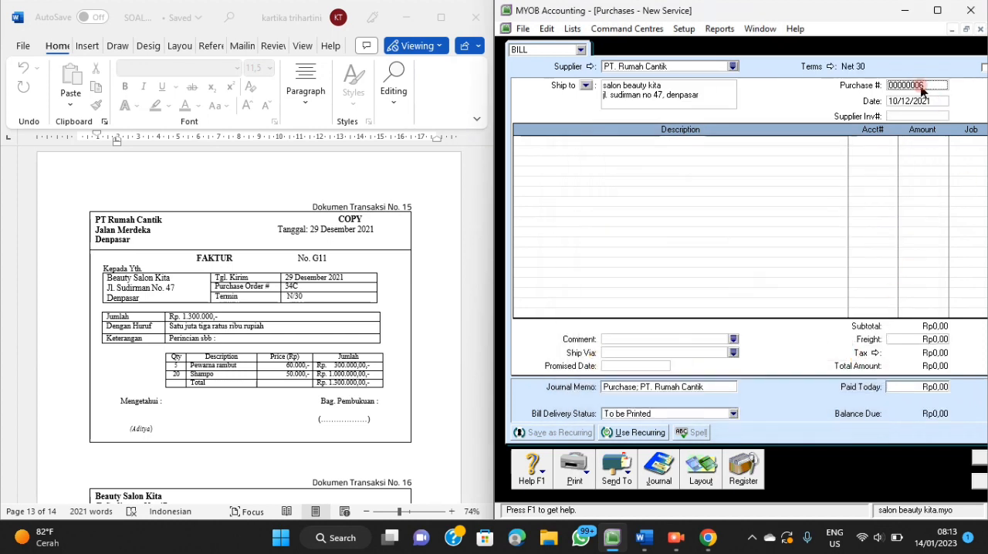
{"action": "type", "text": "G11"}
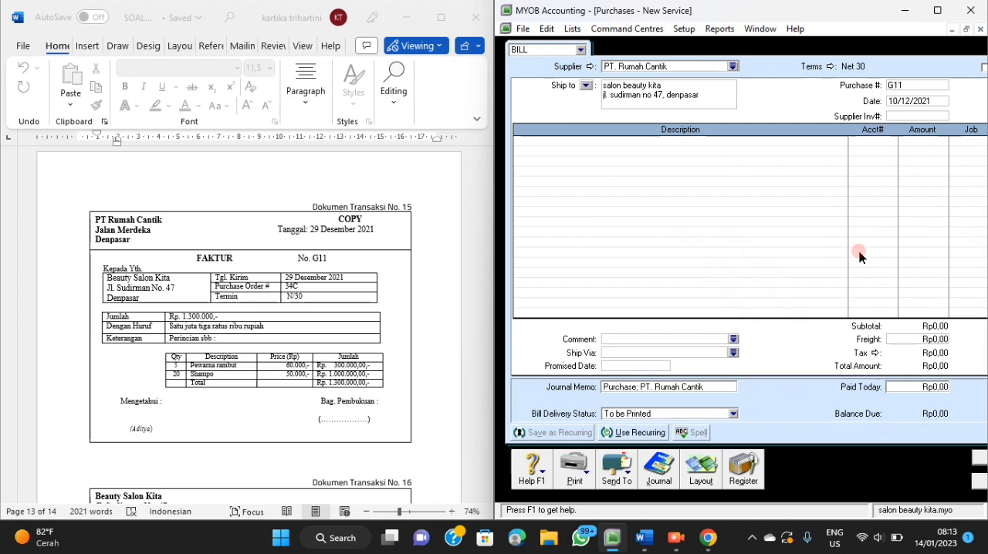
{"action": "key", "text": "Tab"}
{"action": "type", "text": "29/12/202"}
Enter "Pembelian Pewarna Rambut dan Shampo" as the description of the first bill line.
{"action": "left_click", "coordinate": [821, 143]}
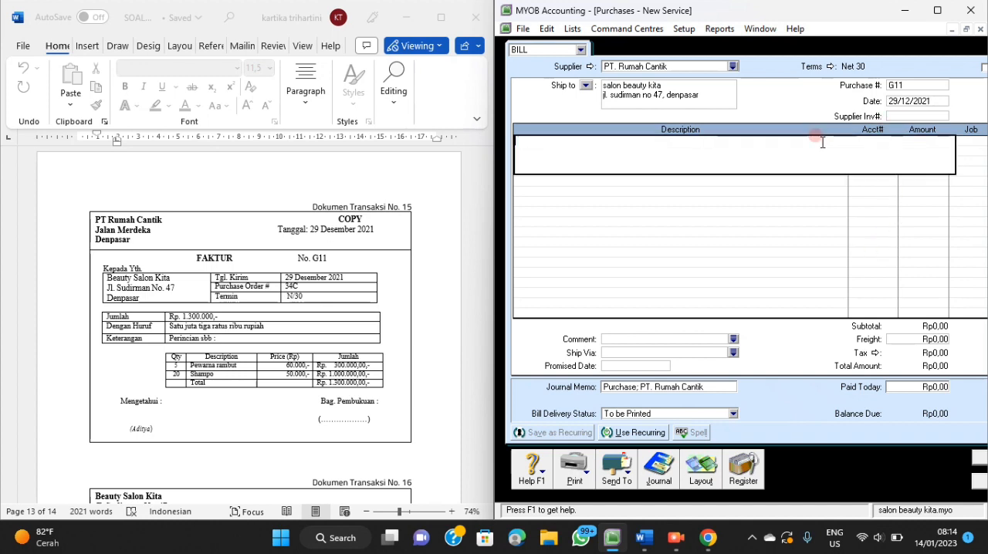
{"action": "type", "text": "Pembelian Pewarna Rambut"}
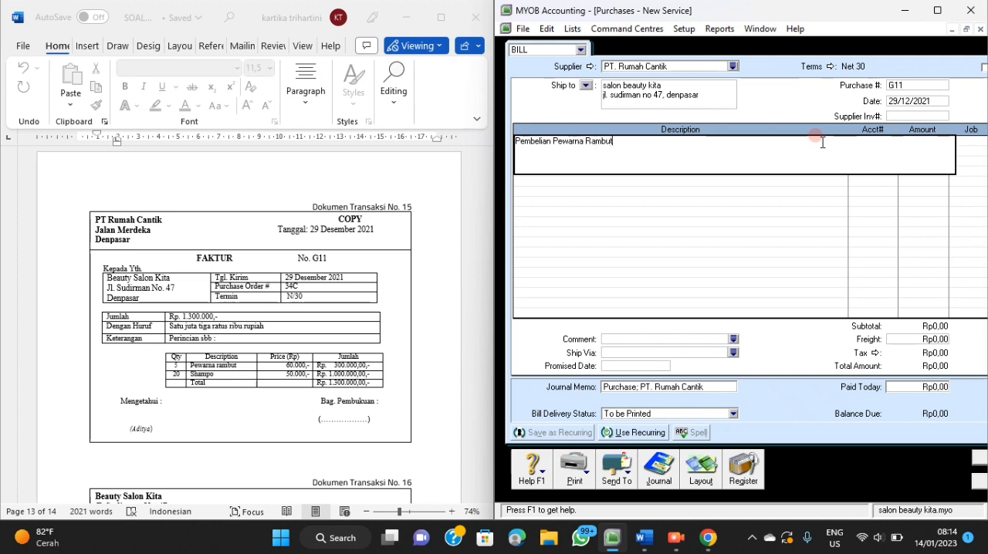
{"action": "type", "text": " dan shamp"}
{"action": "key", "text": "BackSpace"}
{"action": "type", "text": "Shampo"}
{"action": "key", "text": "Tab"}
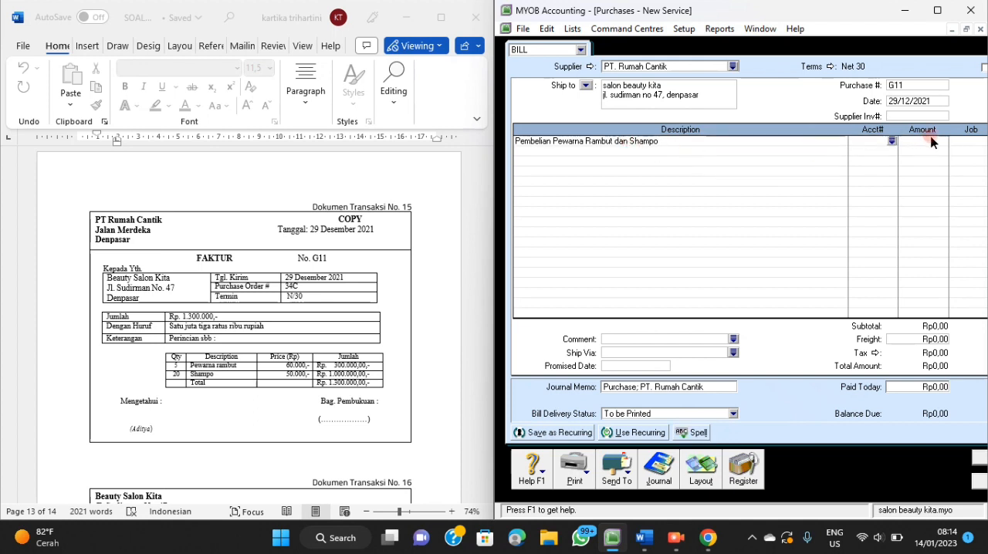
Assign account 1-1500 Supplies to the hair dye and shampoo line.
{"action": "left_click", "coordinate": [893, 142]}
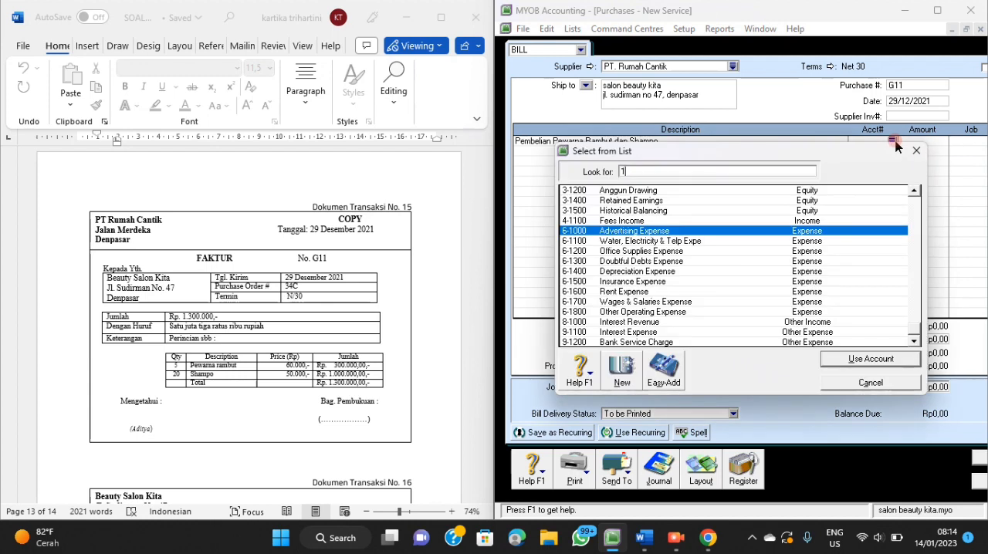
{"action": "type", "text": "1"}
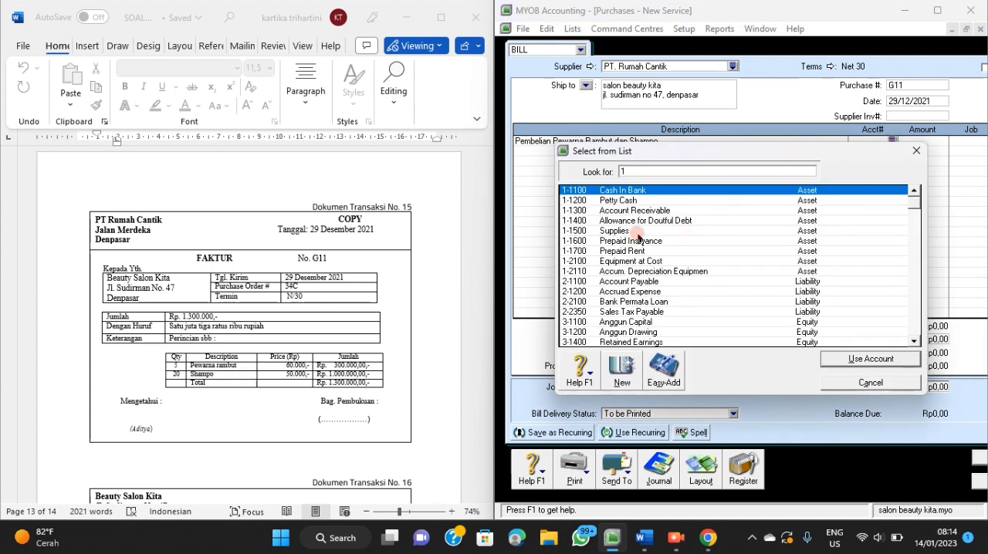
{"action": "type", "text": "-1500"}
{"action": "left_click", "coordinate": [834, 363]}
{"action": "left_click", "coordinate": [742, 317]}
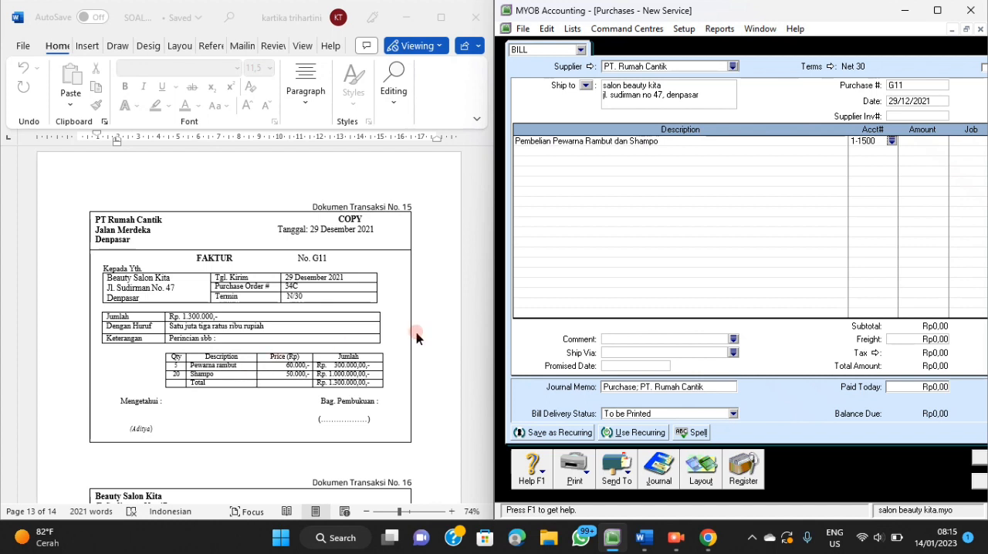
Enter Rp1.300.000 as the amount of the hair dye and shampoo line.
{"action": "left_click", "coordinate": [926, 140]}
{"action": "type", "text": "1300000"}
{"action": "key", "text": "Tab"}
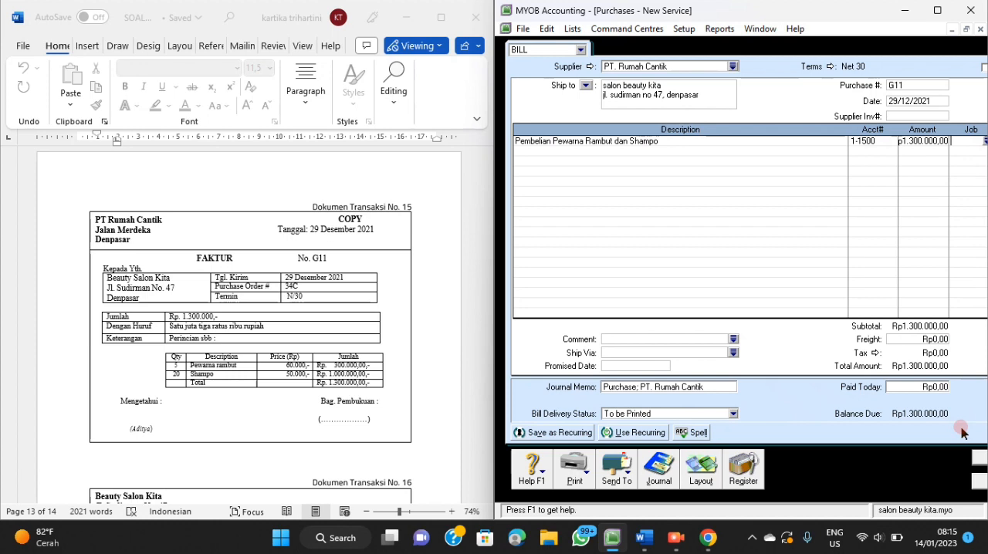
Review the transaction recap of purchase G11 and record the bill, dismissing the spelling check.
{"action": "key", "text": "ctrl+r"}
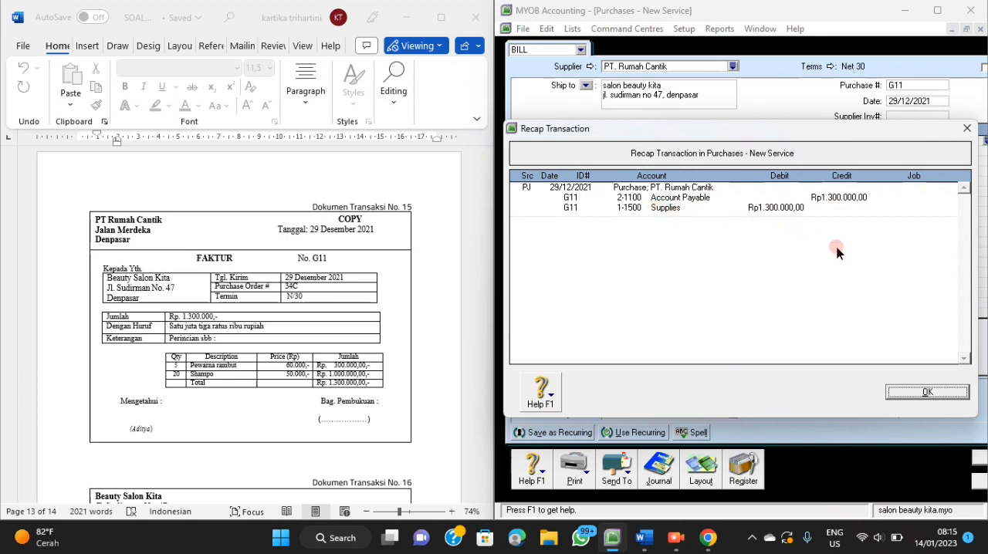
{"action": "left_click", "coordinate": [903, 394]}
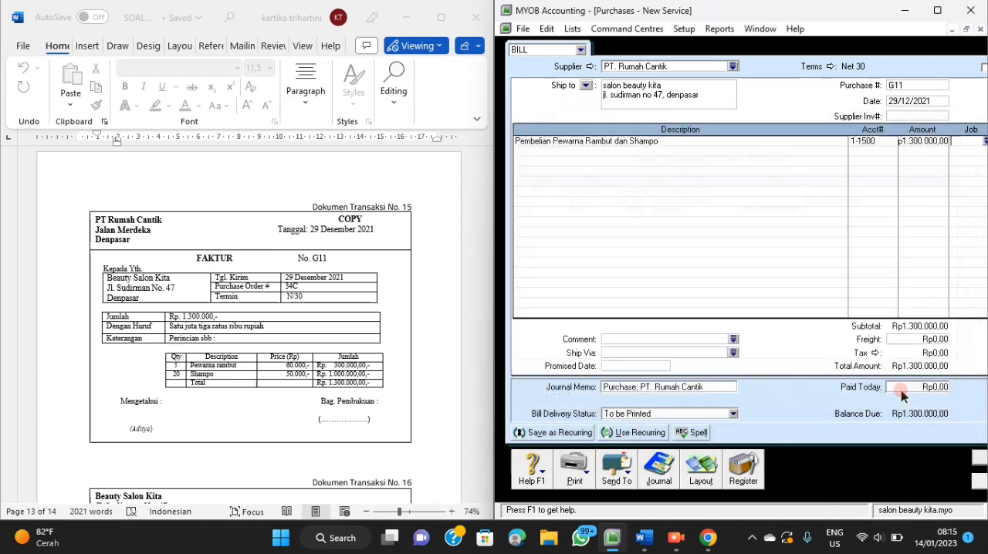
{"action": "left_click", "coordinate": [976, 458]}
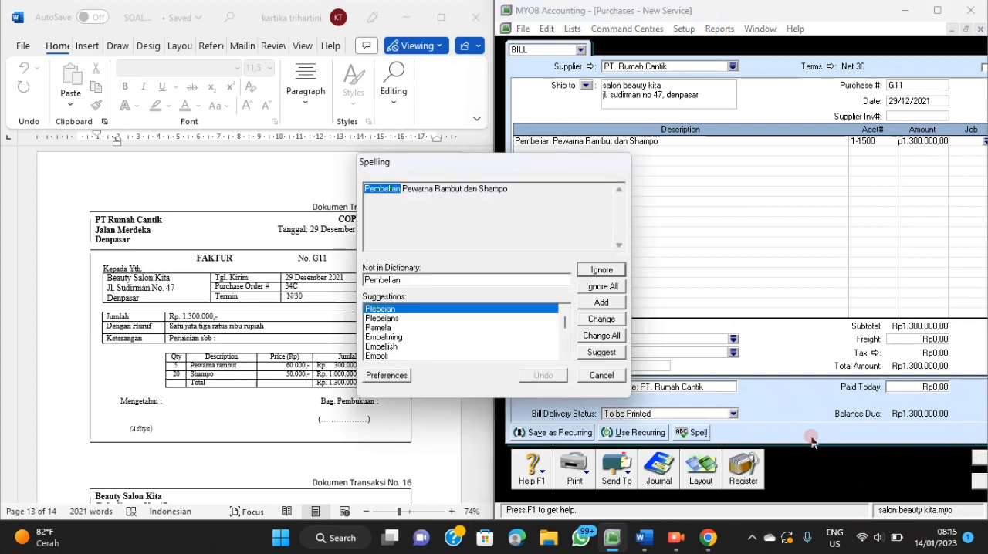
{"action": "left_click", "coordinate": [601, 376]}
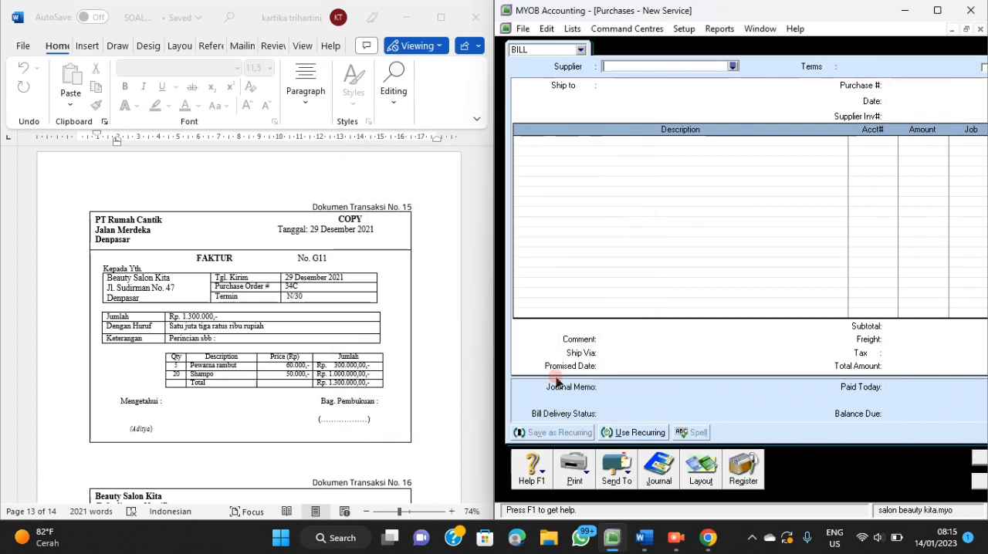
Bring Dokumen Transaksi No. 16 into view in the Word document, close the purchase entry and start a new Spend Money transaction in MYOB.
{"action": "scroll", "coordinate": [369, 369], "scroll_direction": "down", "scroll_amount": 3}
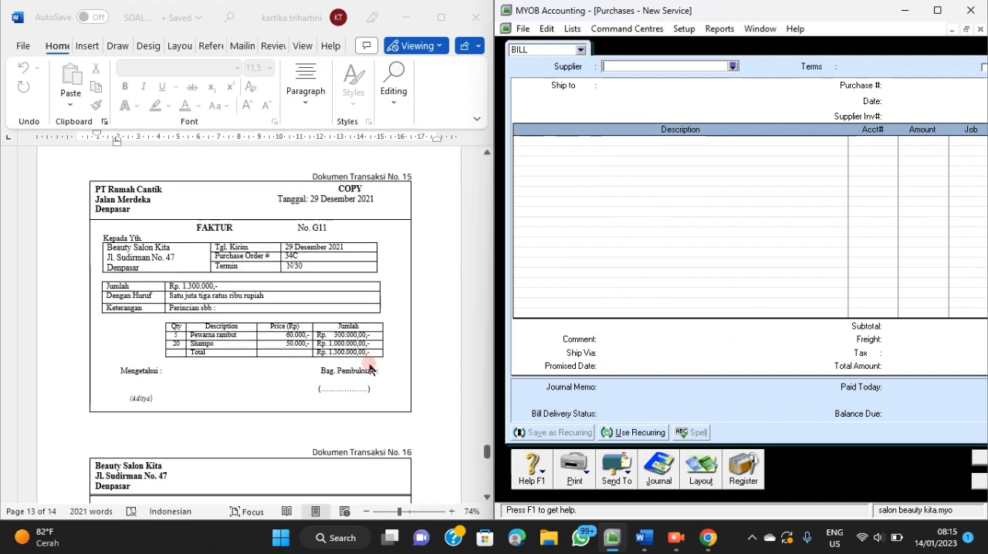
{"action": "scroll", "coordinate": [369, 369], "scroll_direction": "down", "scroll_amount": 5}
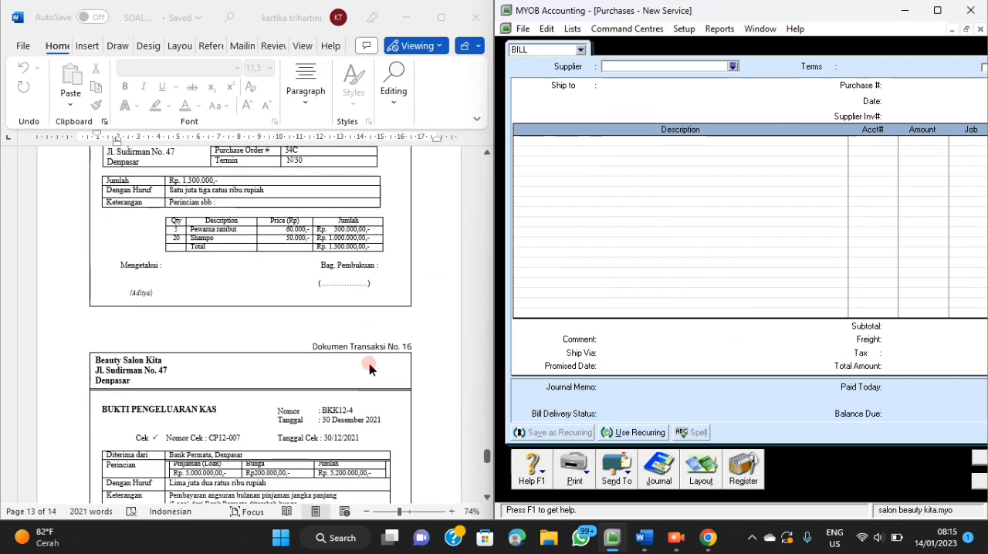
{"action": "scroll", "coordinate": [369, 369], "scroll_direction": "down", "scroll_amount": 1}
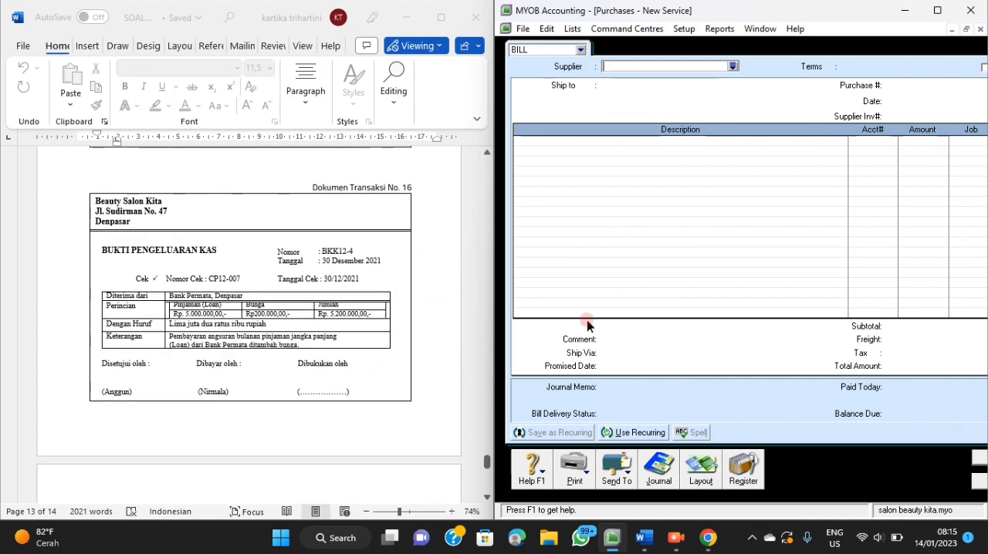
{"action": "left_click", "coordinate": [978, 480]}
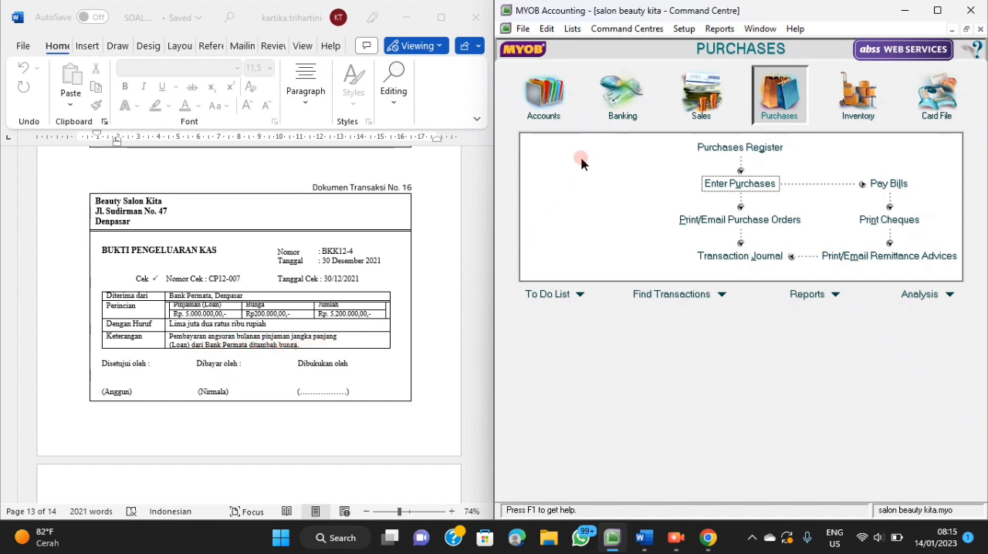
{"action": "left_click", "coordinate": [617, 116]}
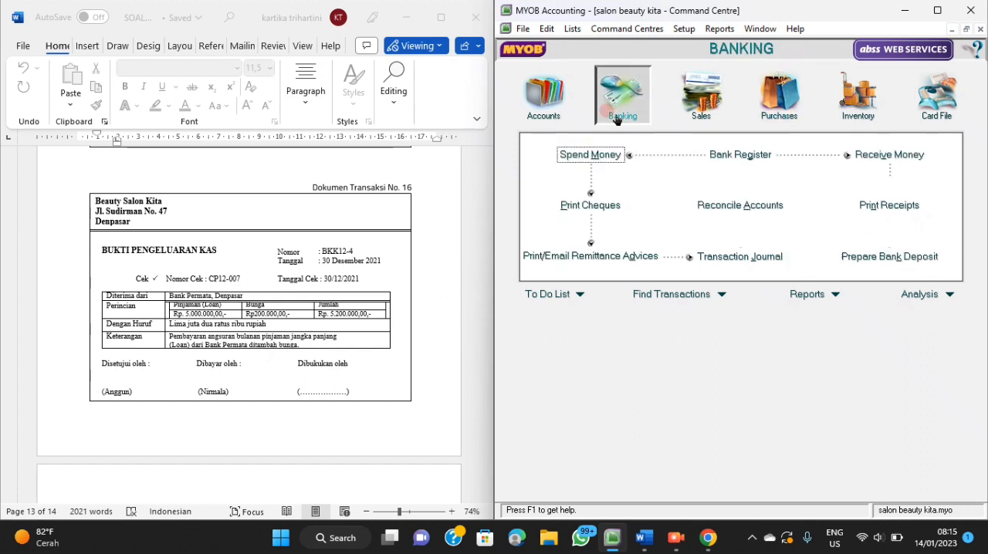
{"action": "left_click", "coordinate": [596, 156]}
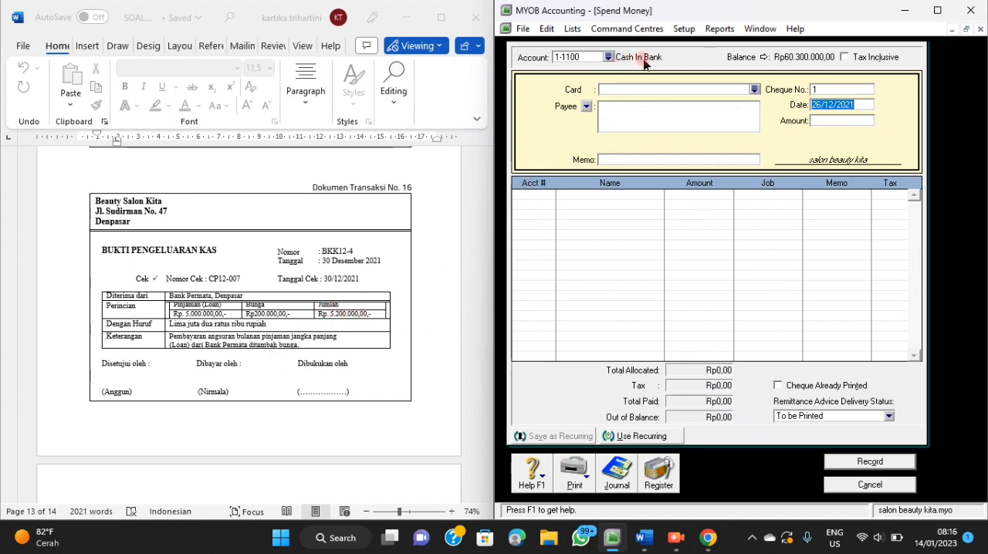
Set the payment's cheque number to BKK12-4 and its date to 30/12/2021.
{"action": "left_click", "coordinate": [827, 89]}
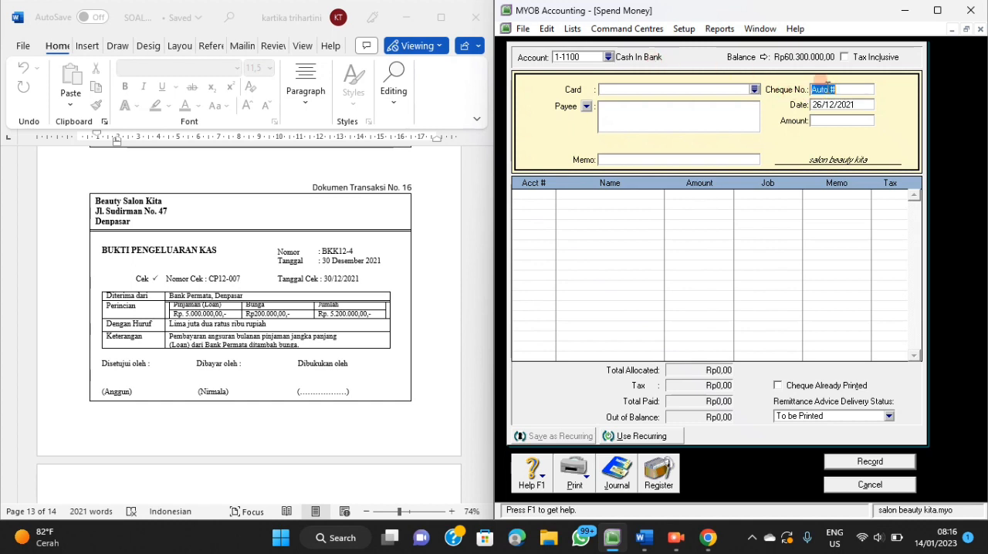
{"action": "key", "text": "BackSpace"}
{"action": "type", "text": "BKK12-4"}
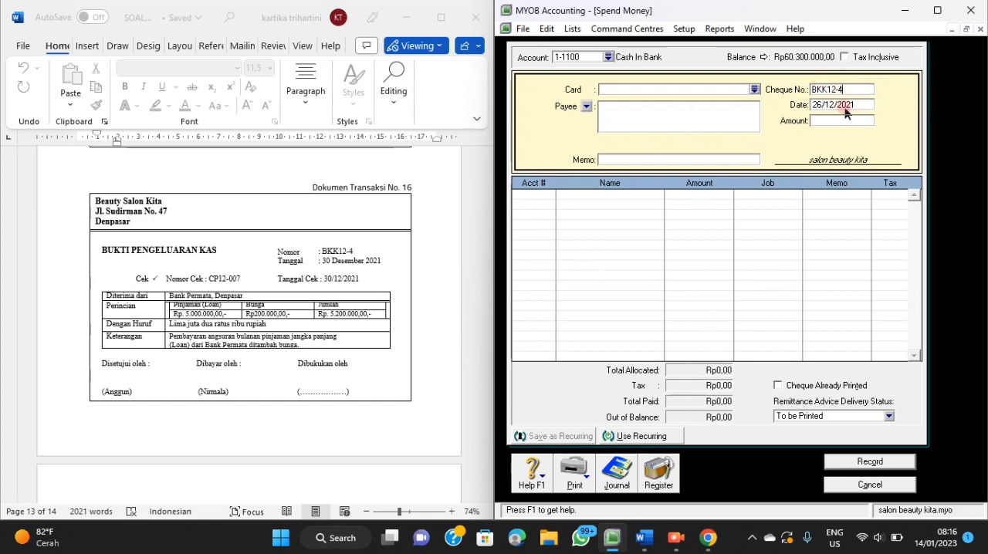
{"action": "left_click", "coordinate": [843, 106]}
{"action": "type", "text": "3"}
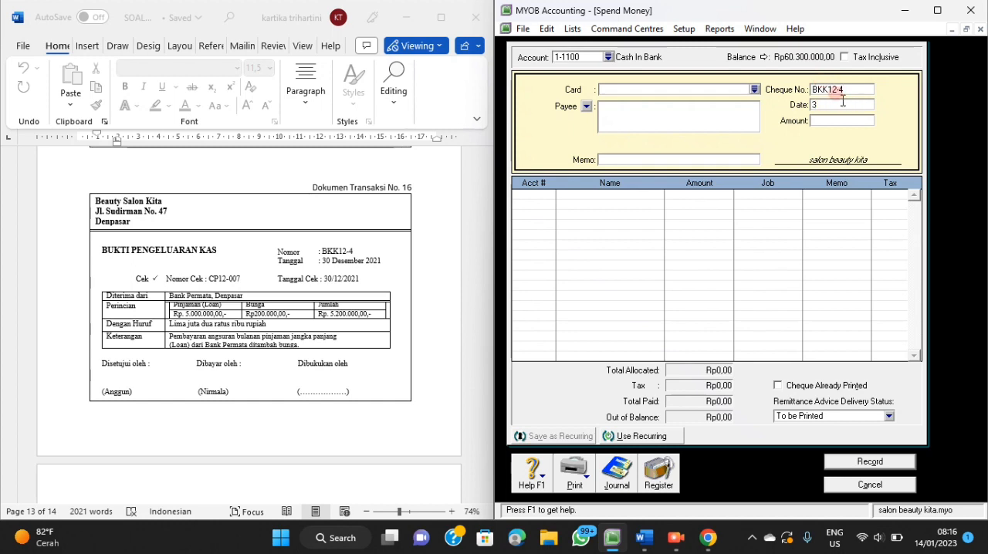
{"action": "type", "text": "0/12/2021"}
Enter Rp5.200.000 as the payment amount and Bank Permata as the payee.
{"action": "left_click", "coordinate": [819, 123]}
{"action": "type", "text": "5.200."}
{"action": "type", "text": "00"}
{"action": "type", "text": "000"}
{"action": "key", "text": "Tab"}
{"action": "left_click", "coordinate": [634, 103]}
{"action": "type", "text": "B"}
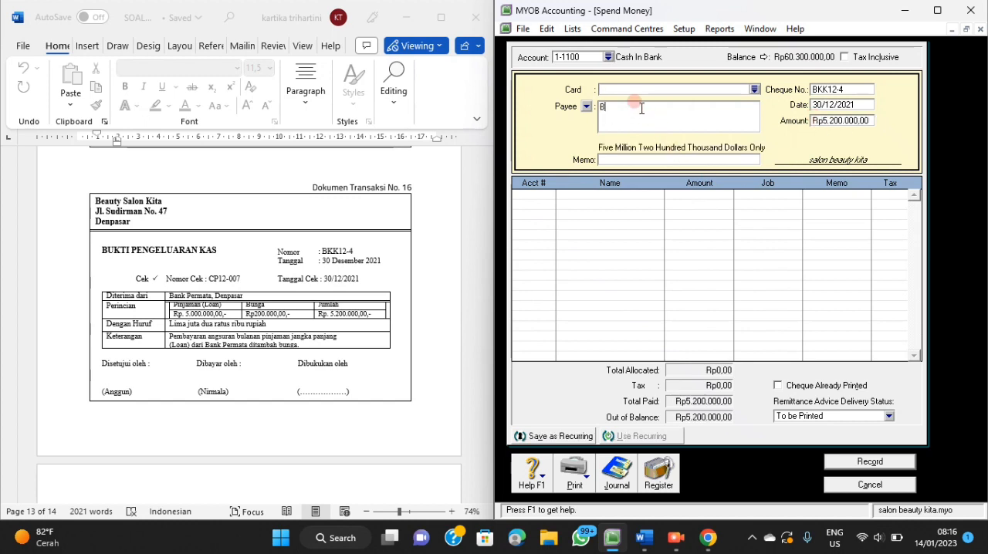
{"action": "type", "text": "ank Permata"}
Enter "Pembayaran Angsuran Bulanan Loan dan Bunga" as the payment memo.
{"action": "left_click", "coordinate": [635, 158]}
{"action": "type", "text": "Pembayaran Angsuran "}
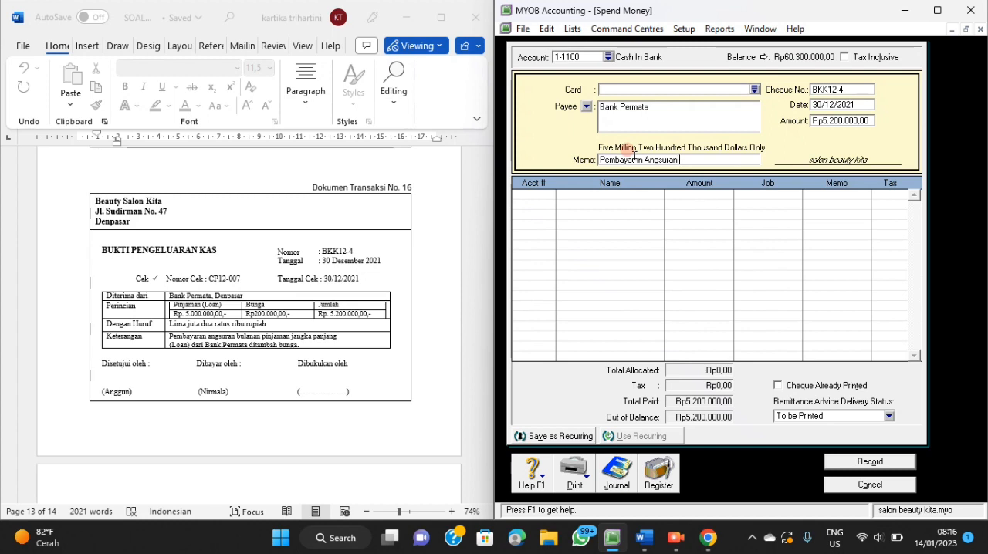
{"action": "type", "text": "Bulanan Loan"}
{"action": "type", "text": "dan Bunga"}
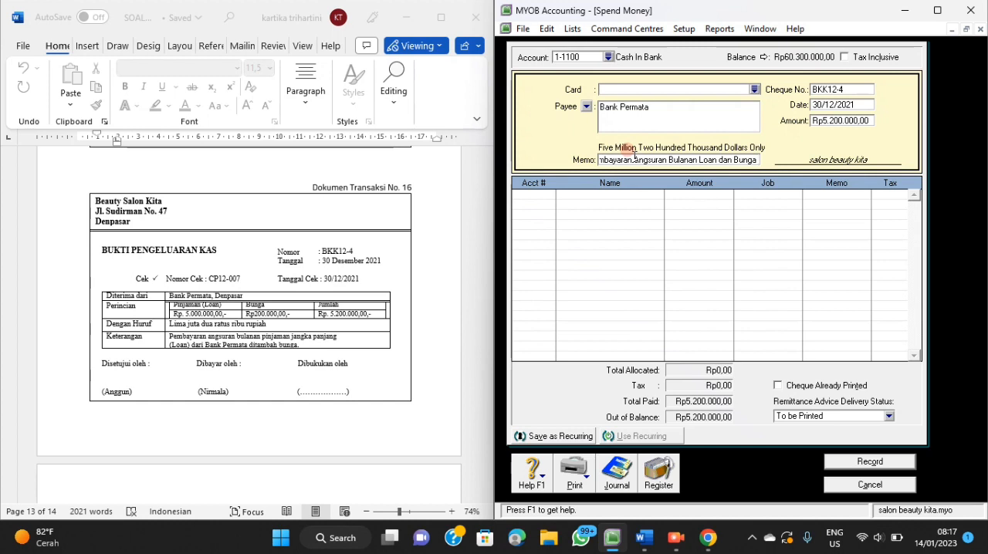
Allocate Rp5.000.000 of the payment to account 2-2100 Bank Permata Loan on the first line.
{"action": "left_click", "coordinate": [530, 204]}
{"action": "left_click", "coordinate": [549, 197]}
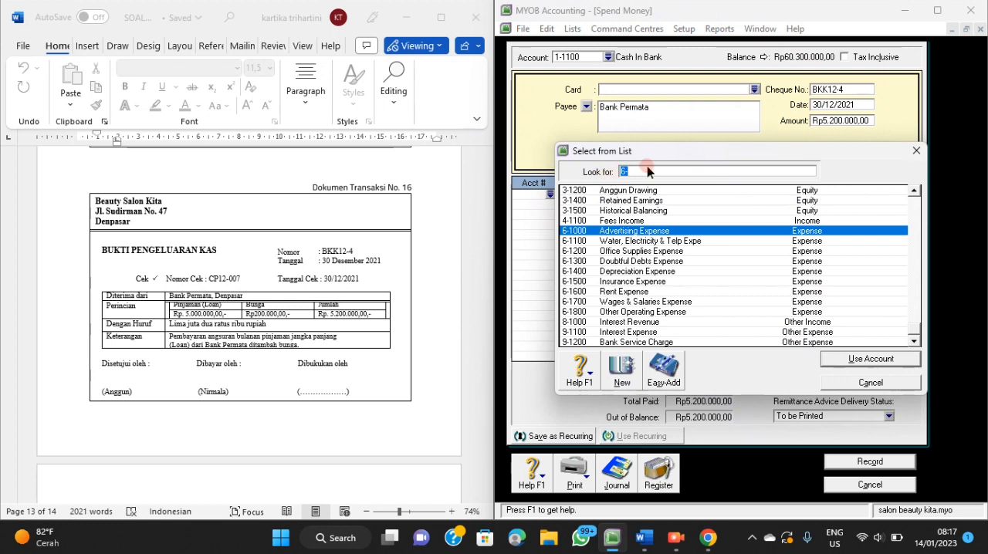
{"action": "type", "text": "2"}
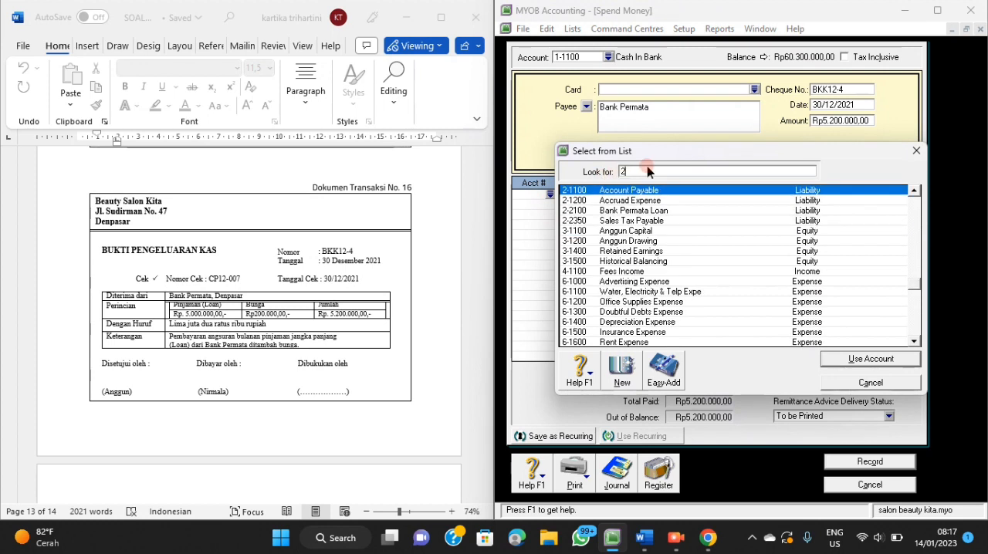
{"action": "left_click", "coordinate": [638, 212]}
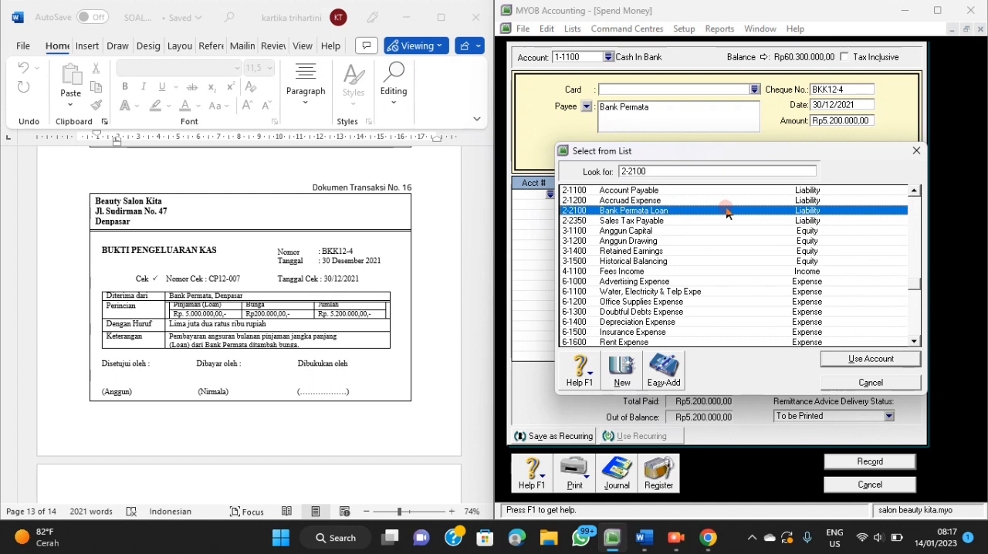
{"action": "left_click", "coordinate": [831, 363]}
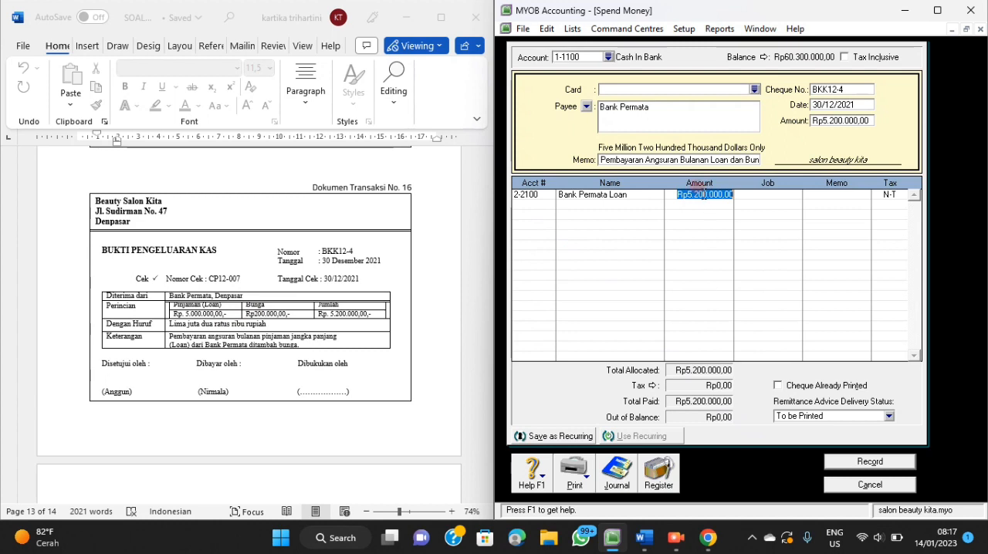
{"action": "type", "text": "5"}
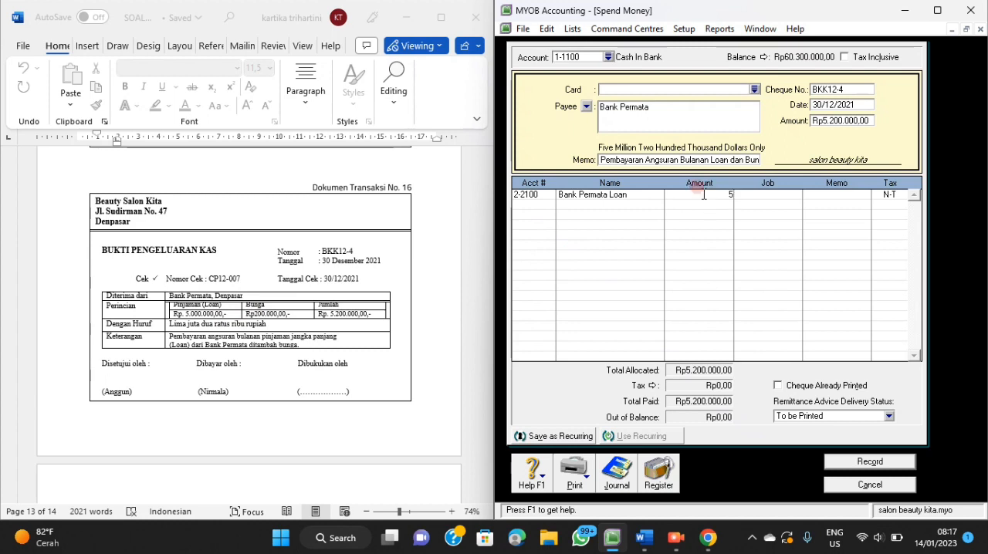
{"action": "type", "text": ".000.000000"}
{"action": "key", "text": "Tab"}
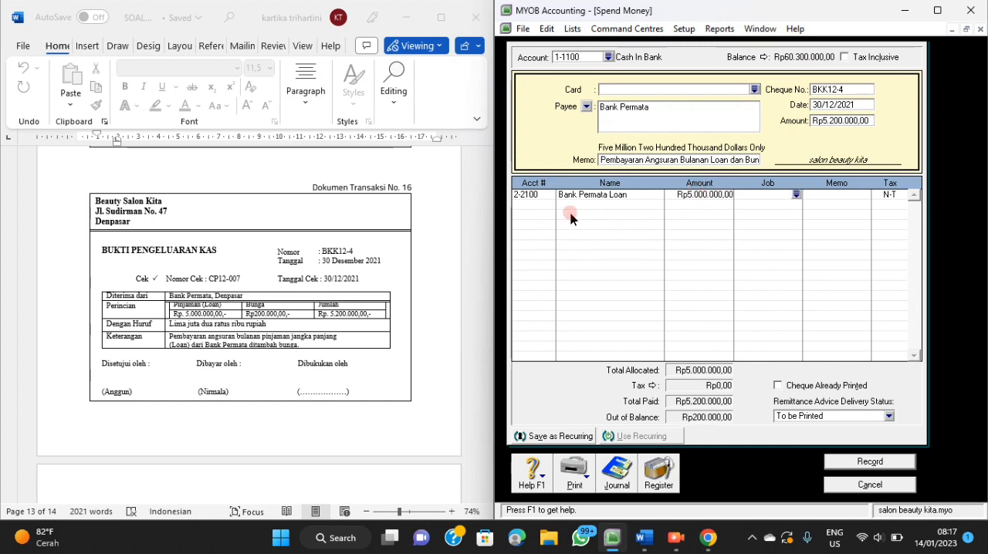
Allocate the remaining Rp200.000 to account 9-1100 Interest Expense on the second line.
{"action": "left_click", "coordinate": [540, 213]}
{"action": "left_click", "coordinate": [550, 205]}
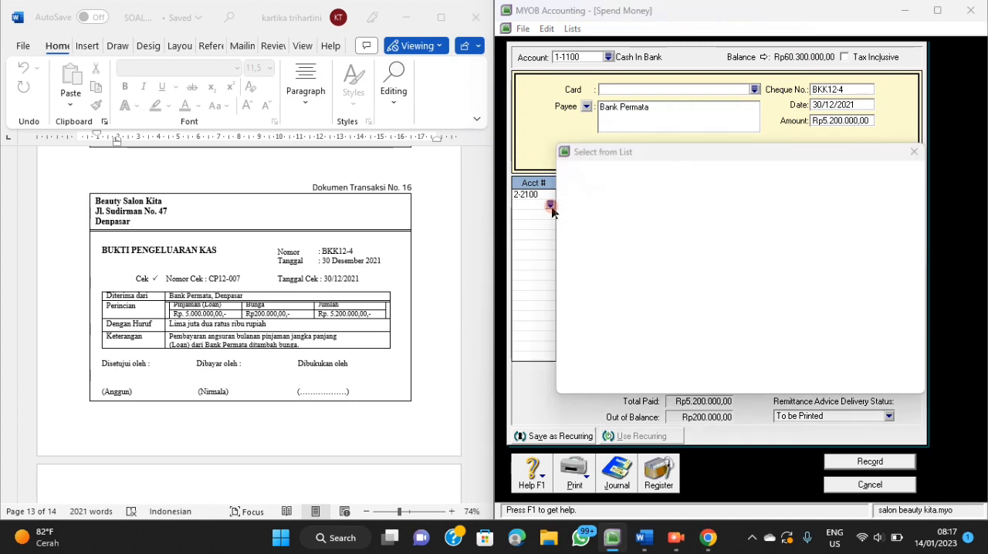
{"action": "type", "text": "6"}
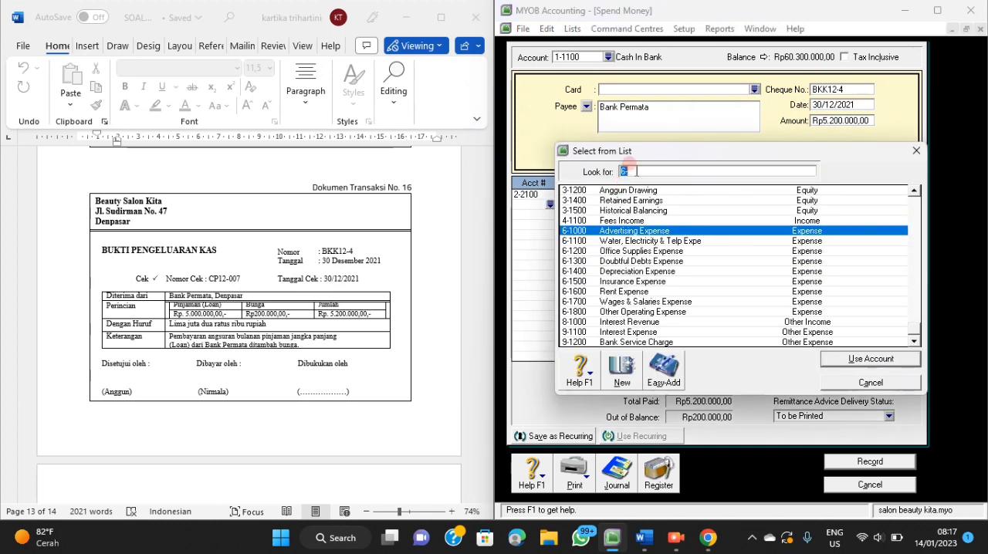
{"action": "left_click", "coordinate": [640, 333]}
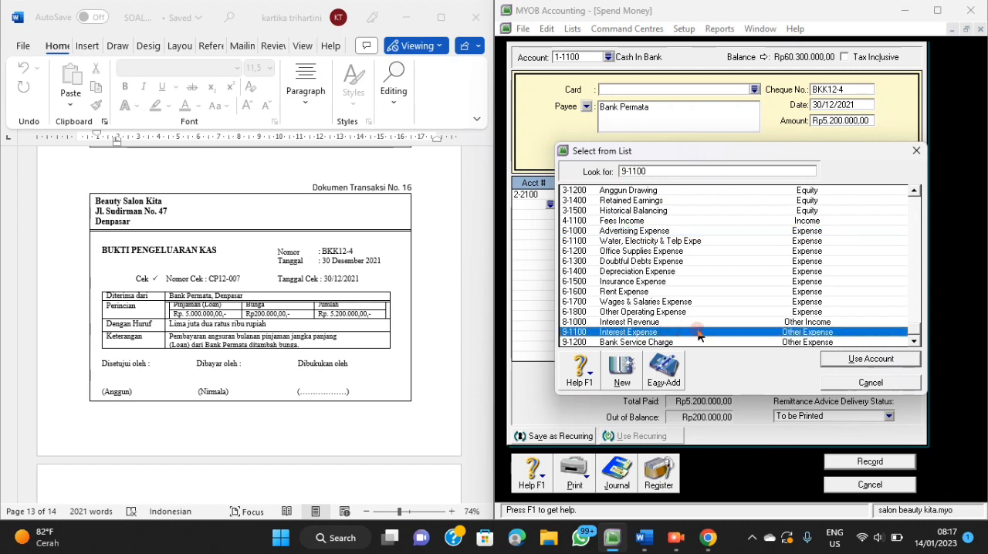
{"action": "left_click", "coordinate": [824, 361]}
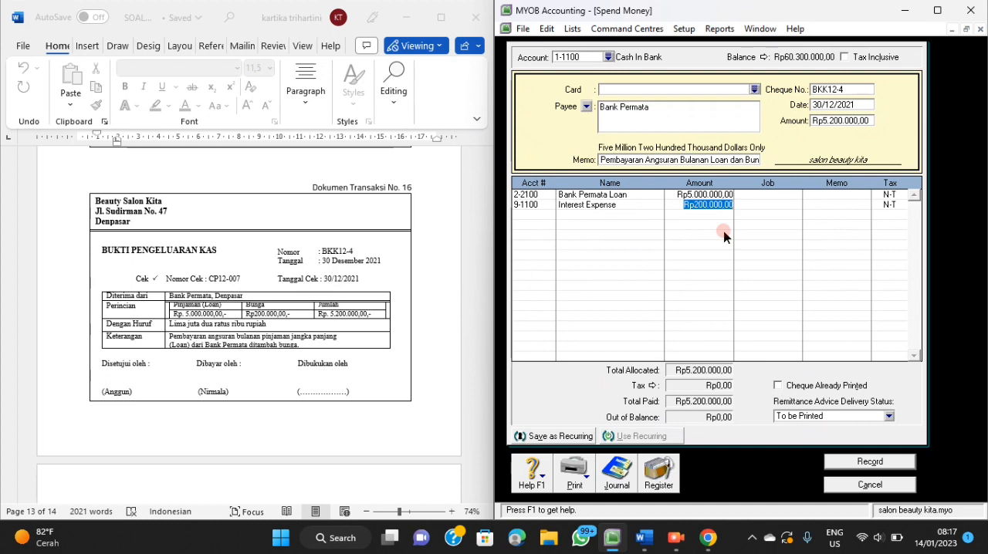
{"action": "left_click", "coordinate": [724, 236]}
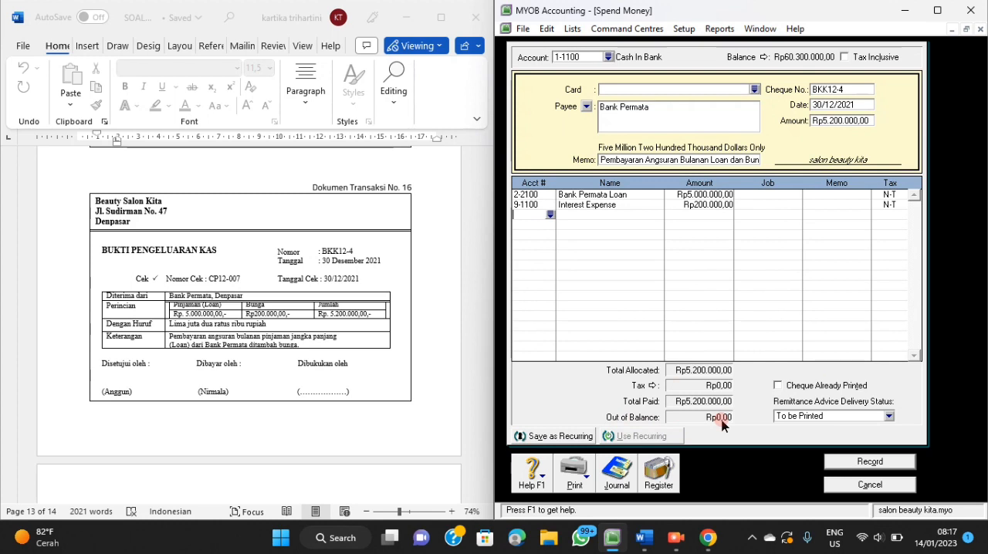
Review the transaction recap of payment BKK12-4, record the payment and close the Spend Money window.
{"action": "key", "text": "ctrl+r"}
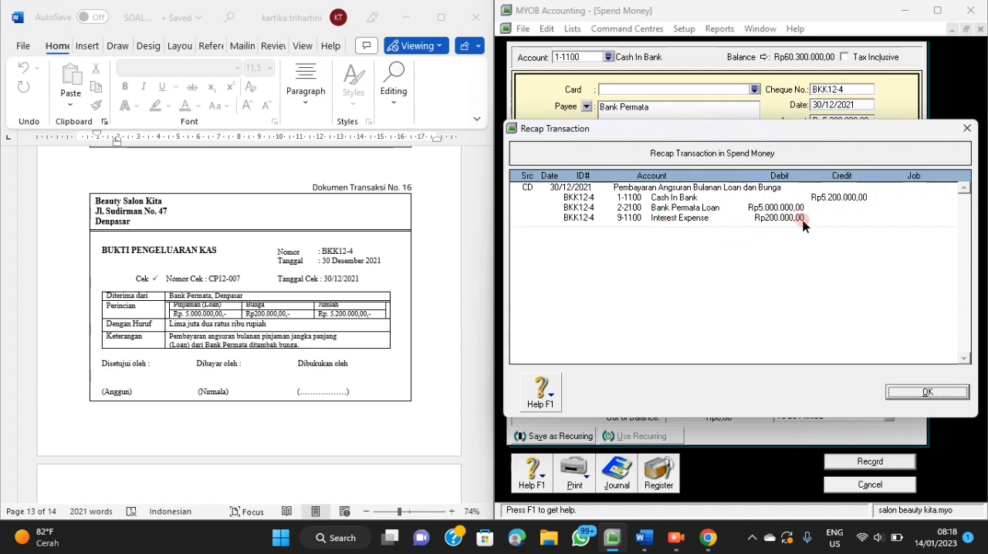
{"action": "left_click", "coordinate": [930, 392]}
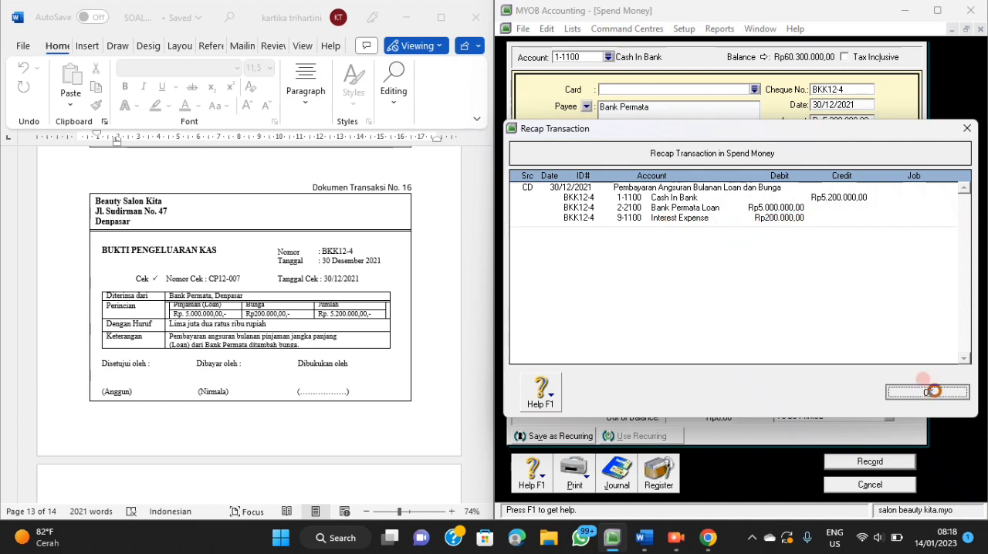
{"action": "left_click", "coordinate": [869, 463]}
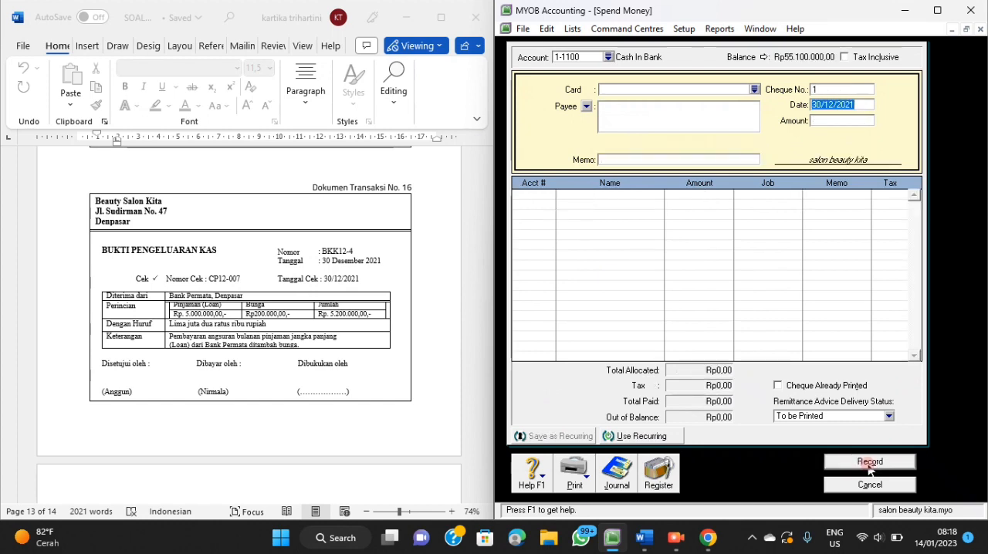
{"action": "left_click", "coordinate": [877, 485]}
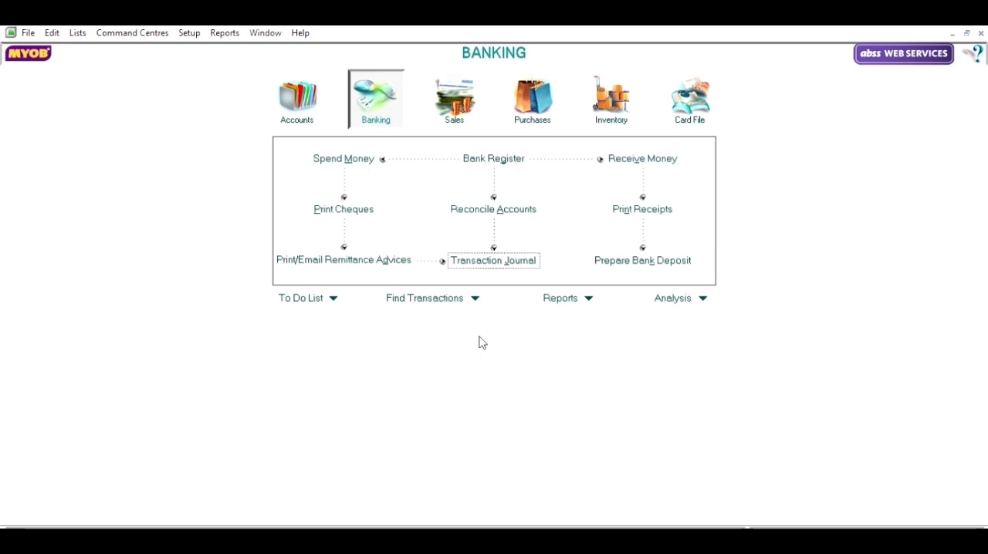
Start a new general journal entry with number BM12-1 and date 31/12/2021.
{"action": "left_click", "coordinate": [310, 71]}
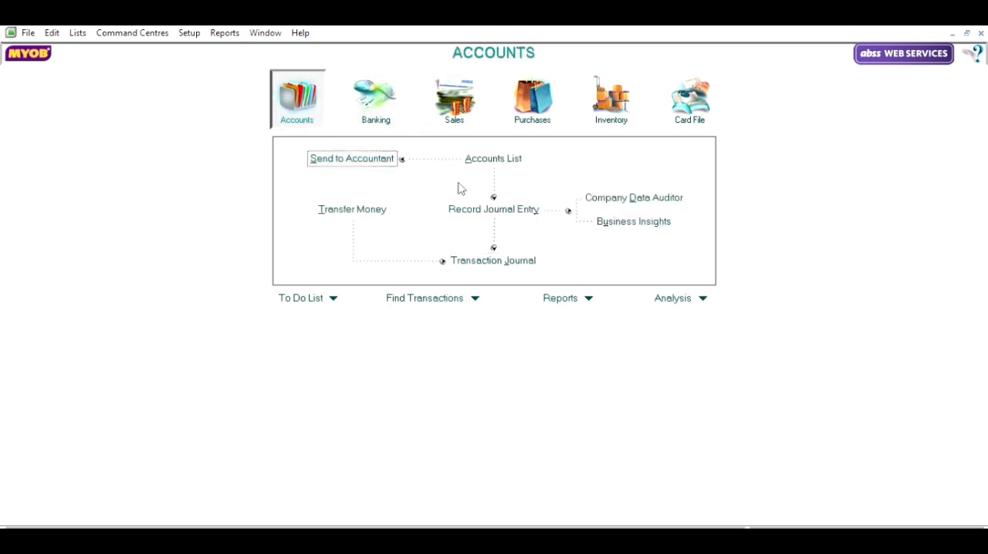
{"action": "left_click", "coordinate": [492, 210]}
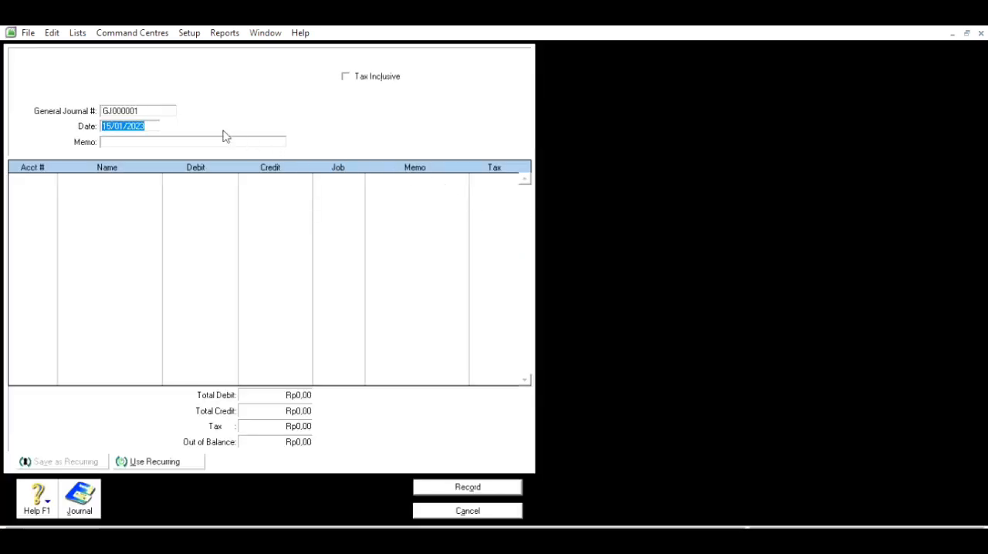
{"action": "left_click", "coordinate": [156, 106]}
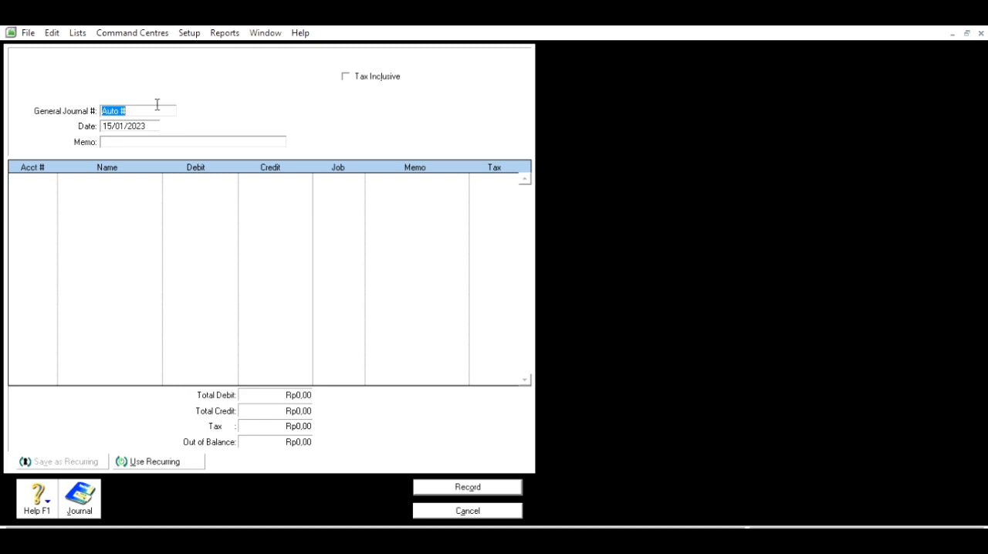
{"action": "type", "text": "BM12-1"}
{"action": "key", "text": "Tab"}
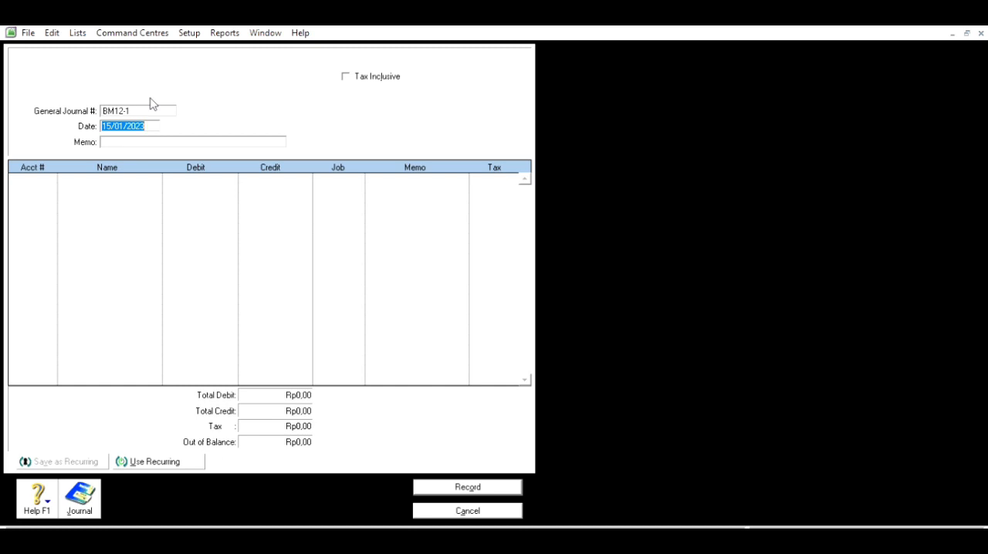
{"action": "type", "text": "*31.12.21"}
{"action": "key", "text": "Tab"}
Enter "Penyusutan Aktiva Bulan Desember 2021" as the memo of journal entry BM12-1.
{"action": "type", "text": "Penyus"}
{"action": "type", "text": "utan"}
{"action": "type", "text": "k"}
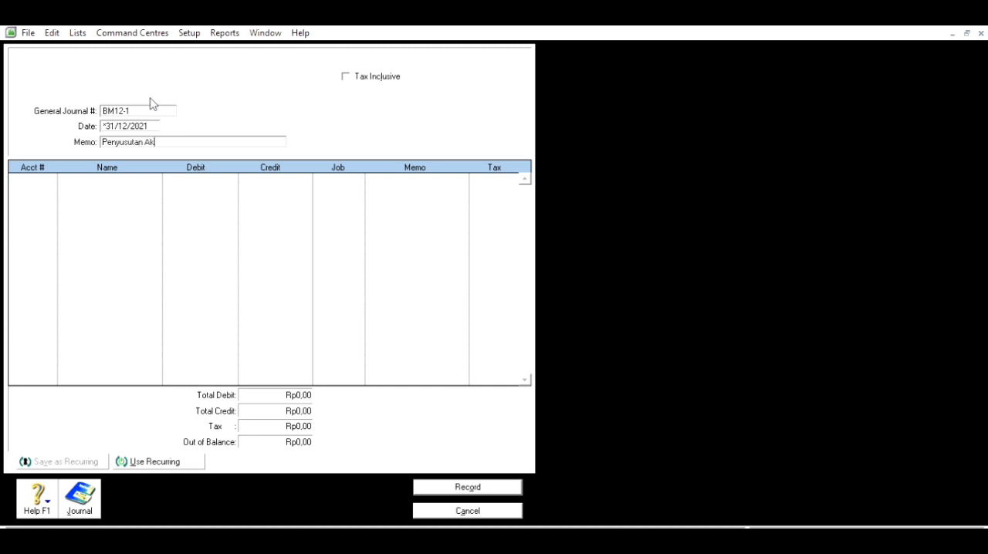
{"action": "type", "text": "tiva Bula"}
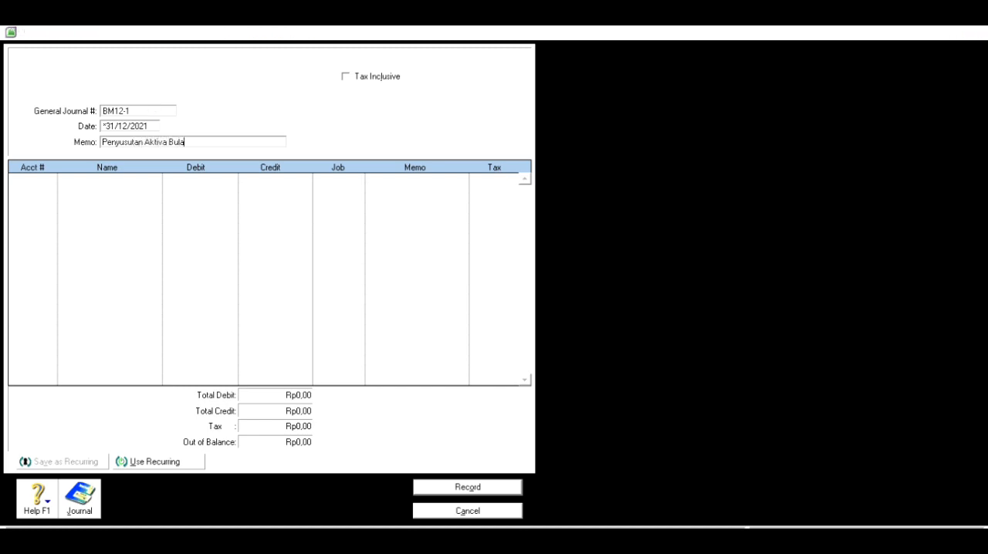
{"action": "type", "text": "n Des"}
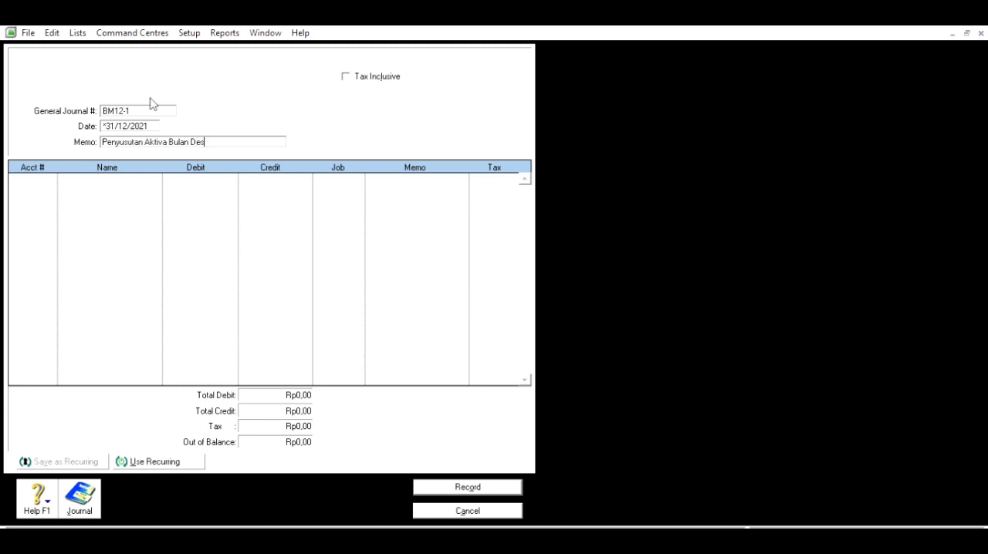
{"action": "type", "text": "wmbwe"}
{"action": "key", "text": "BackSpace"}
{"action": "key", "text": "BackSpace"}
{"action": "key", "text": "BackSpace"}
{"action": "key", "text": "BackSpace"}
{"action": "key", "text": "BackSpace"}
{"action": "key", "text": "BackSpace"}
{"action": "type", "text": "ember 2021"}
{"action": "key", "text": "Tab"}
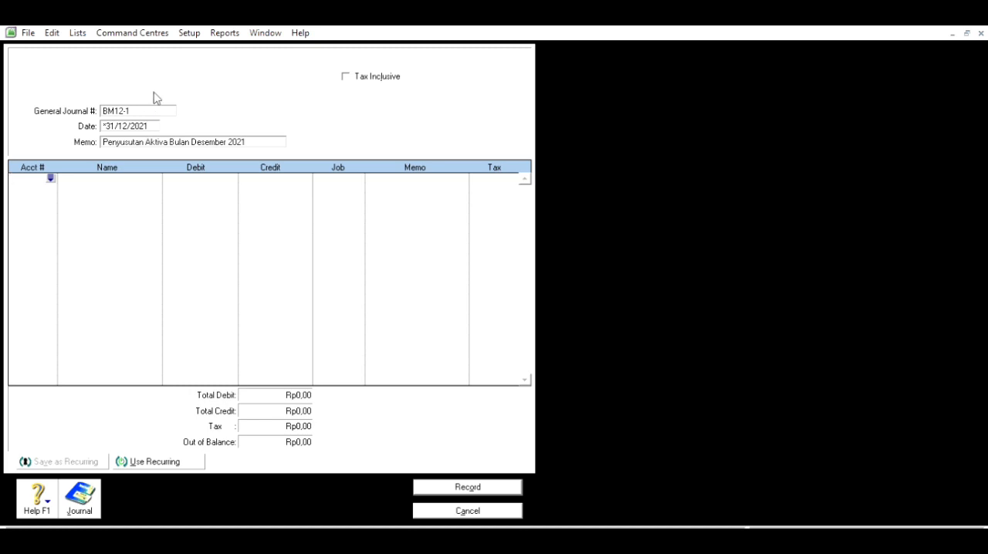
Debit account 6-1400 Depreciation Expense with Rp1.200.000 on the first line of journal entry BM12-1.
{"action": "key", "text": "Tab"}
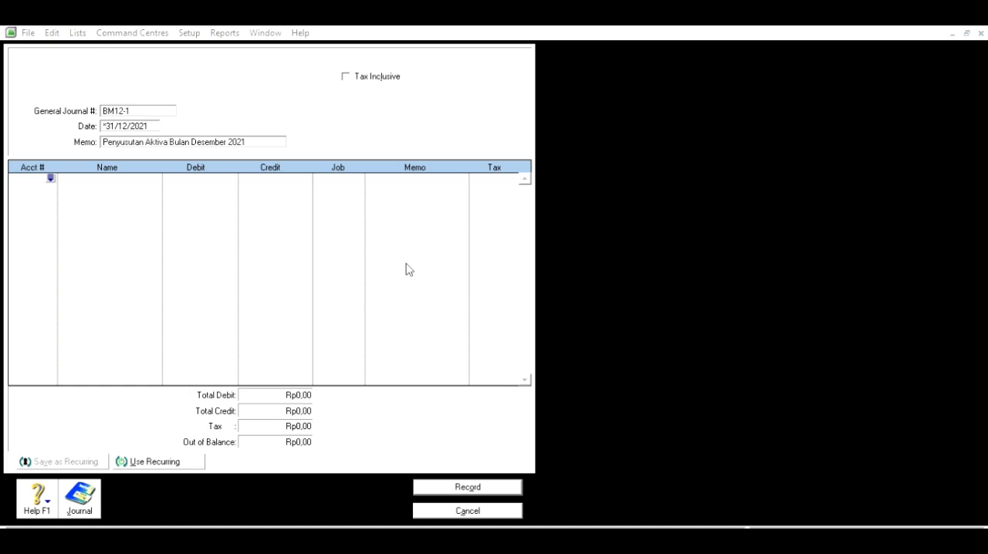
{"action": "left_click", "coordinate": [601, 355]}
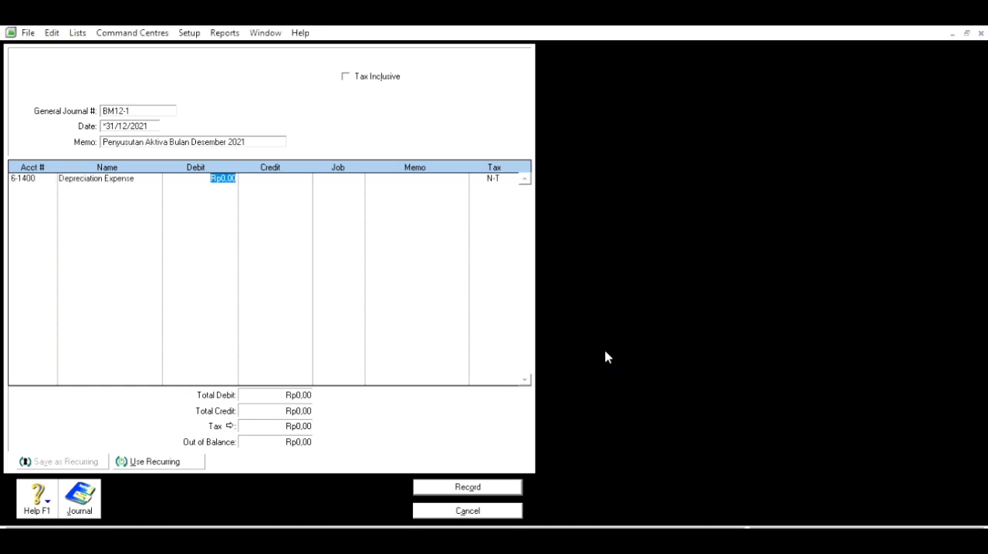
{"action": "type", "text": "14"}
{"action": "type", "text": "00"}
{"action": "type", "text": "000"}
{"action": "key", "text": "Return"}
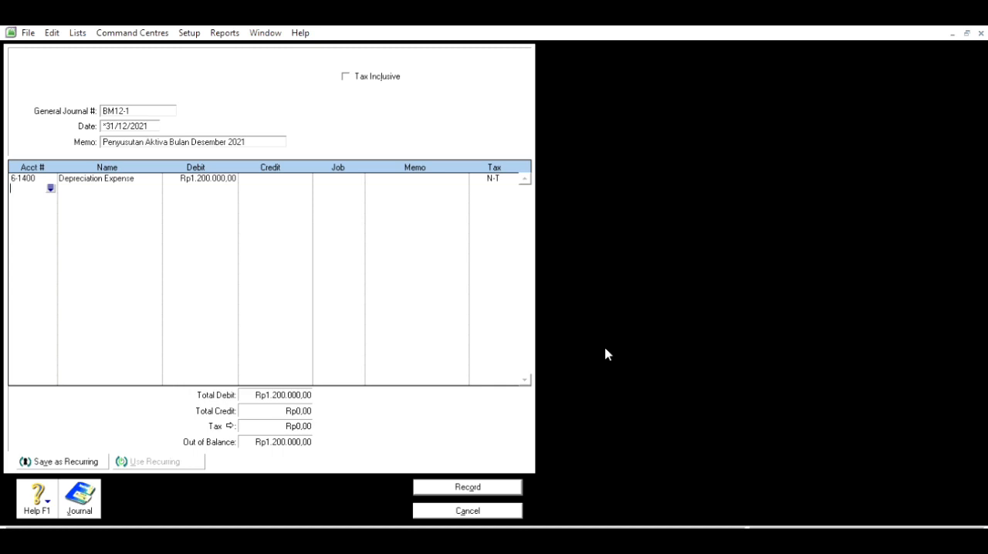
Credit account 1-2110 Accum. Depreciation Equipment with the balancing Rp1.200.000 on the second line.
{"action": "key", "text": "alt+Tab"}
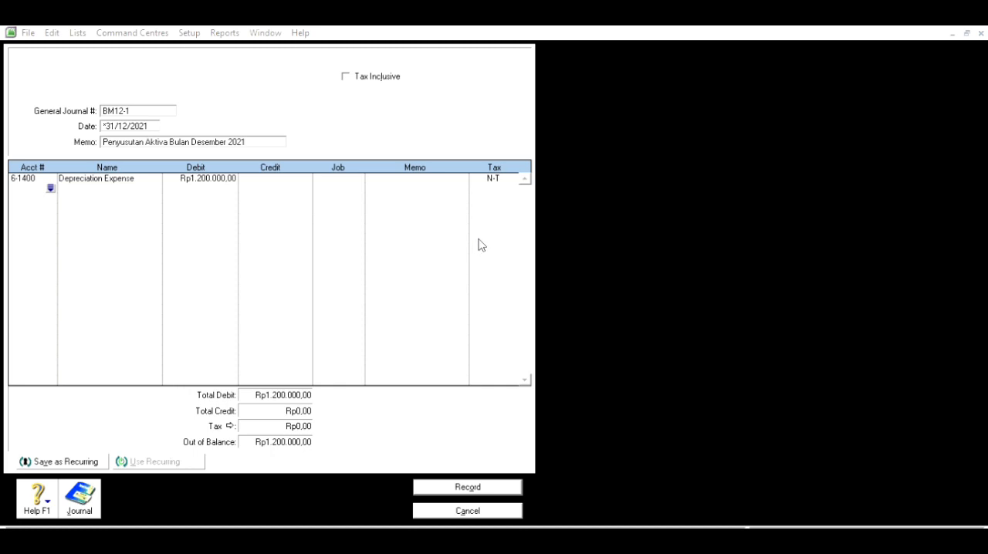
{"action": "left_click", "coordinate": [594, 357]}
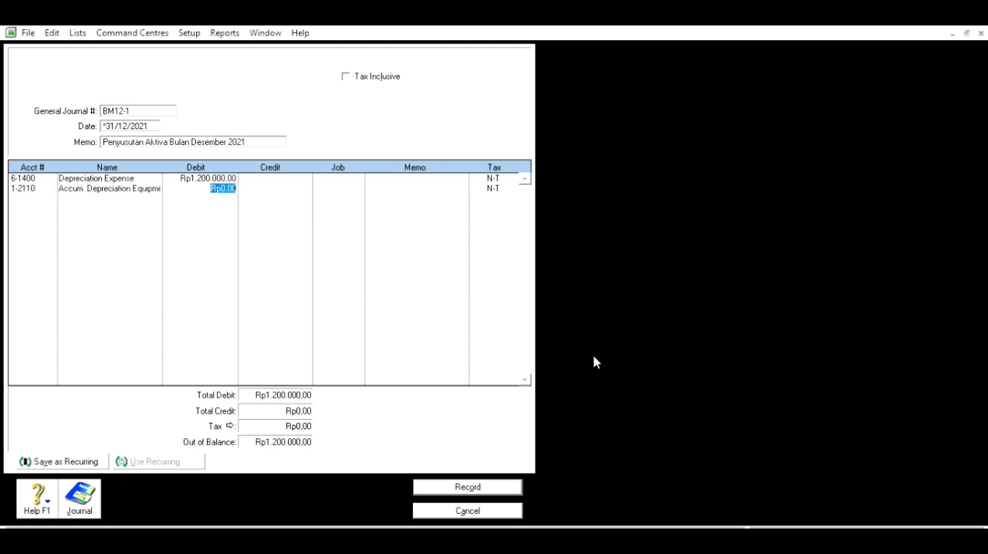
{"action": "key", "text": "Tab"}
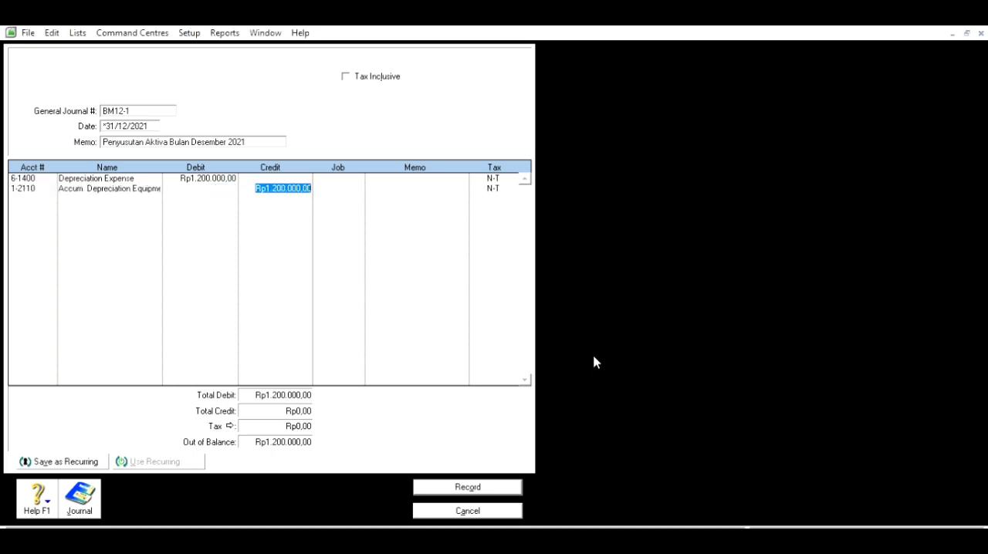
{"action": "key", "text": "Return"}
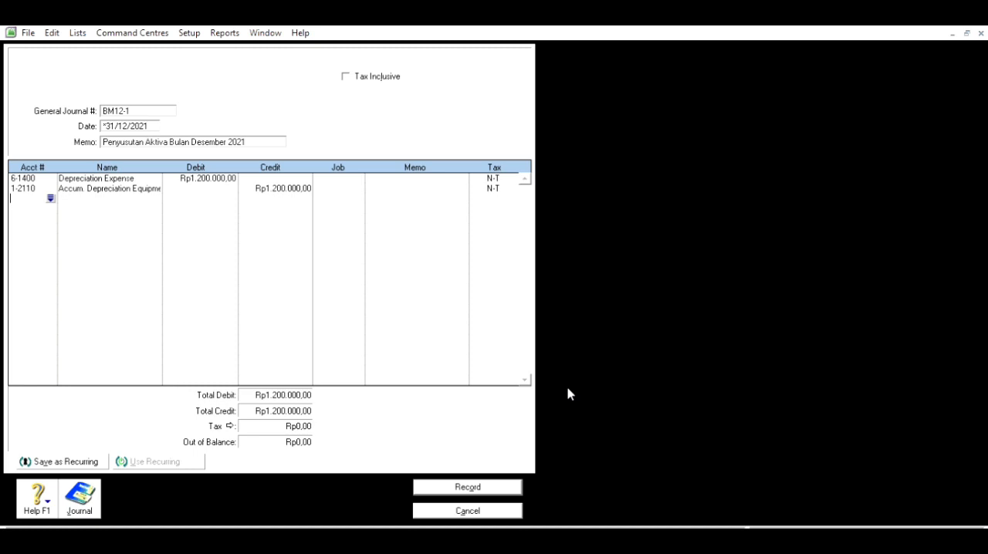
Leave the third line without an account and record journal entry BM12-1.
{"action": "key", "text": "alt+Tab"}
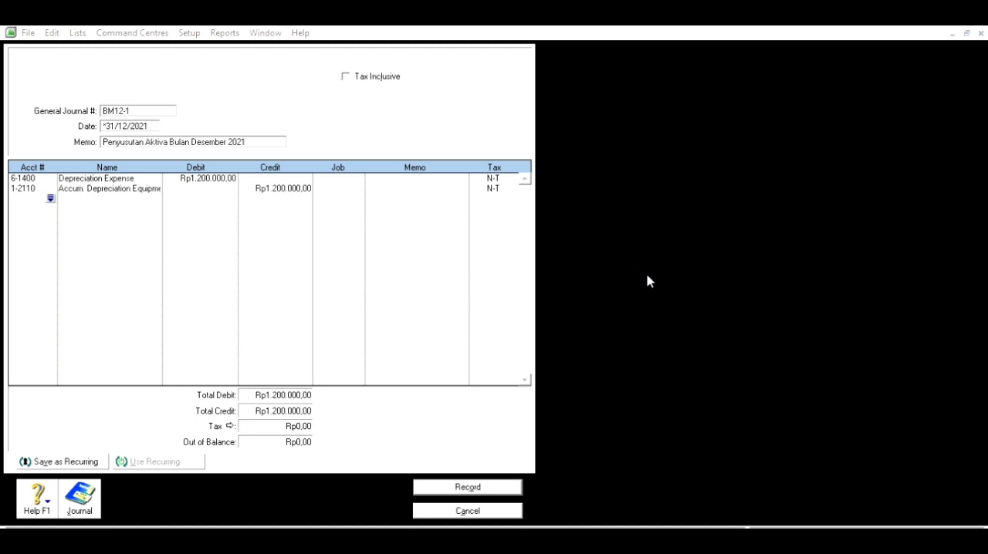
{"action": "left_click", "coordinate": [669, 390]}
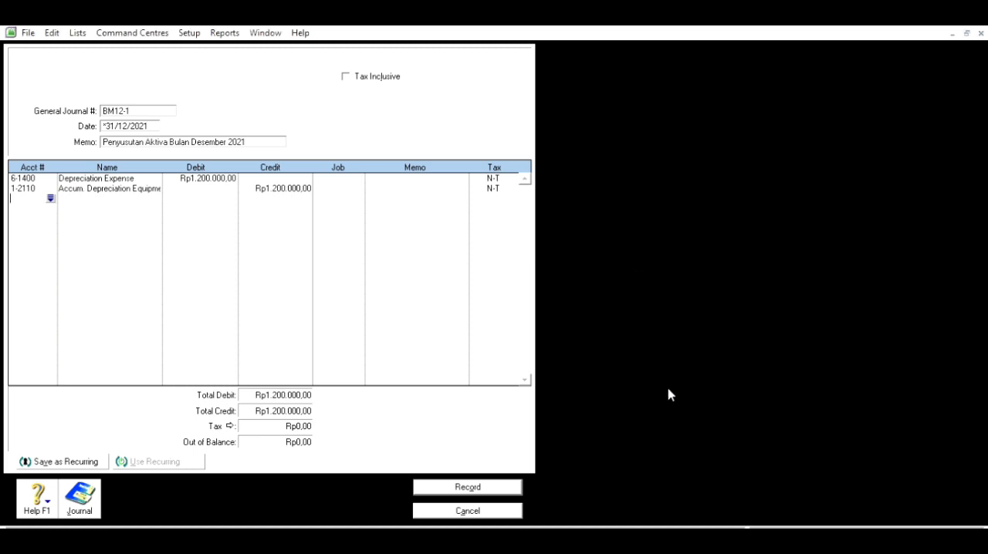
{"action": "left_click", "coordinate": [492, 483]}
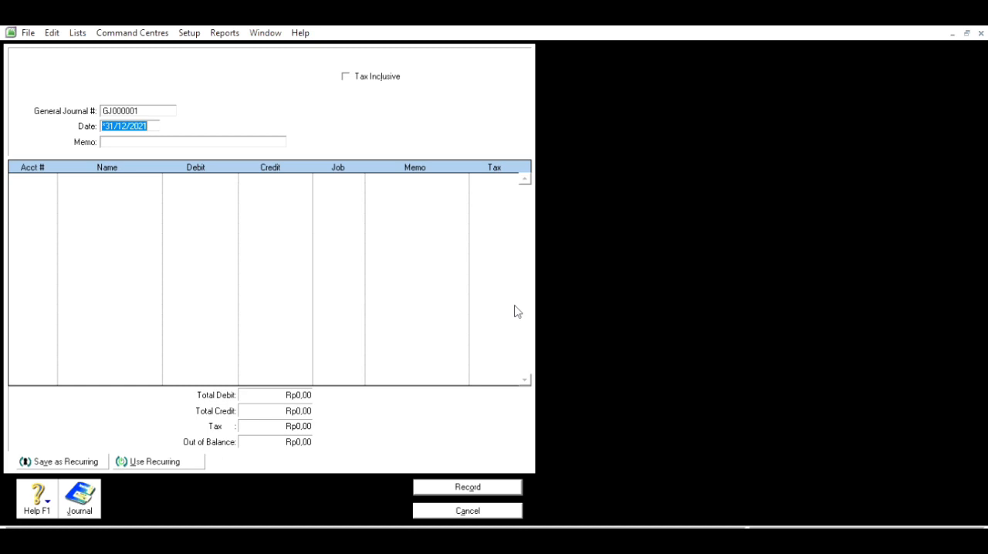
Number the new general journal entry BM12-2, keep its date and enter "Penyesuaian Akhir Tahun" as the memo.
{"action": "left_click", "coordinate": [144, 105]}
{"action": "type", "text": "BM12-2"}
{"action": "key", "text": "Tab"}
{"action": "key", "text": "Tab"}
{"action": "type", "text": "Penyesuaian Ak"}
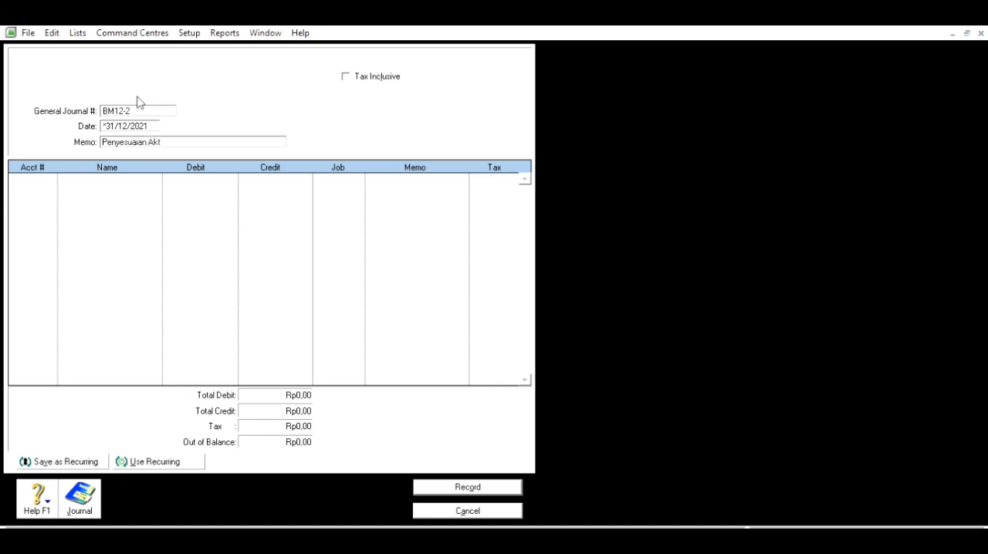
{"action": "type", "text": "hir Tahun"}
{"action": "key", "text": "Tab"}
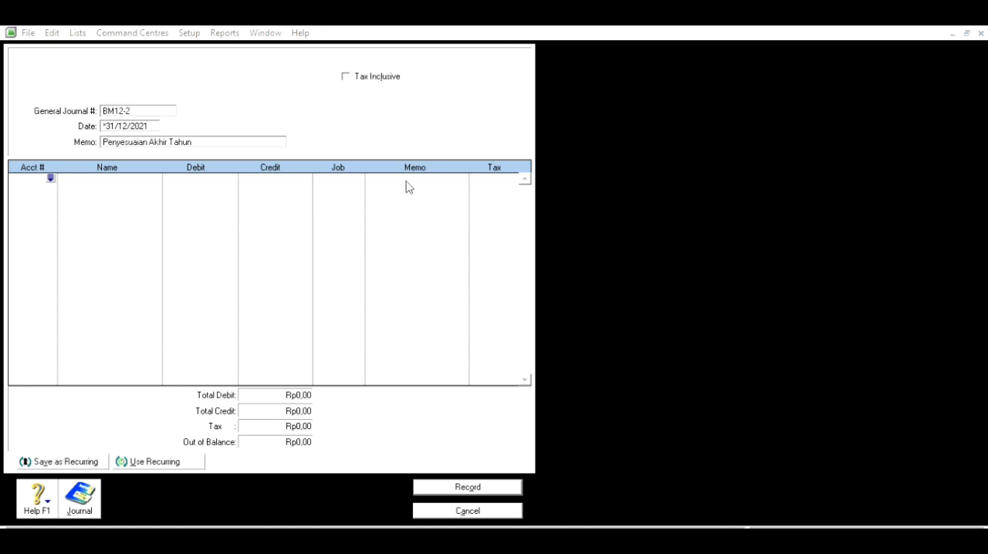
Display the Trial Balance report to review the account balances, then return to journal entry BM12-2.
{"action": "left_click", "coordinate": [667, 157]}
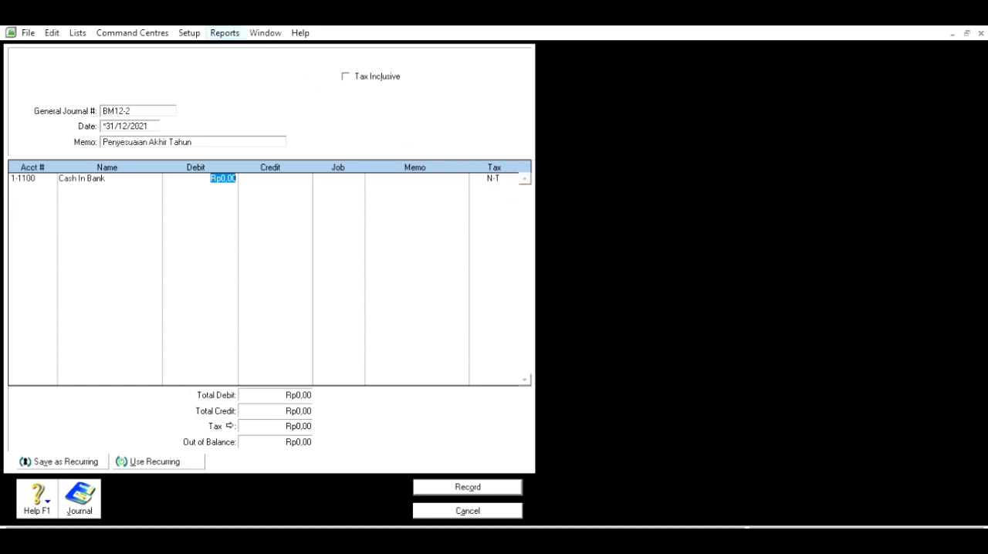
{"action": "left_click", "coordinate": [224, 33]}
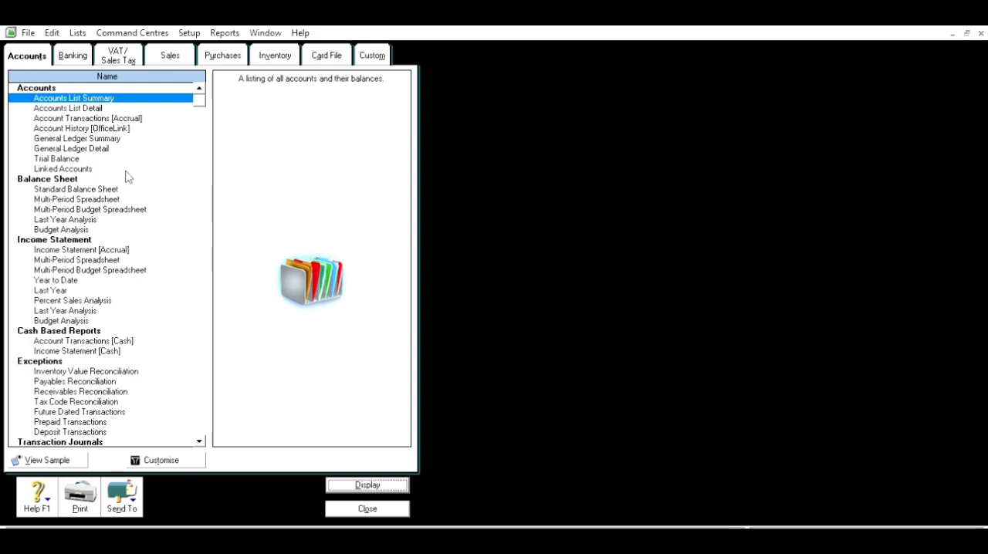
{"action": "left_click", "coordinate": [80, 158]}
{"action": "left_click", "coordinate": [359, 483]}
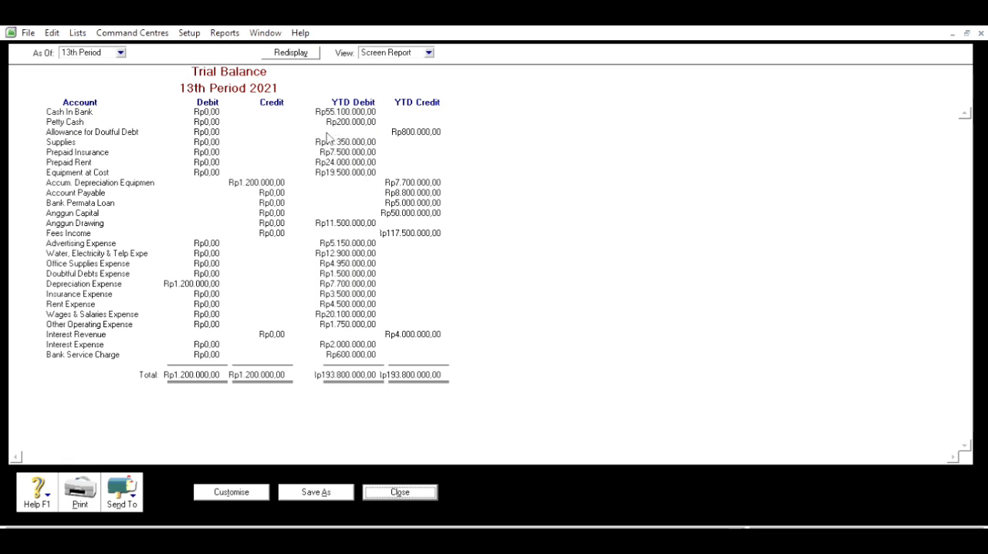
{"action": "left_click", "coordinate": [401, 492]}
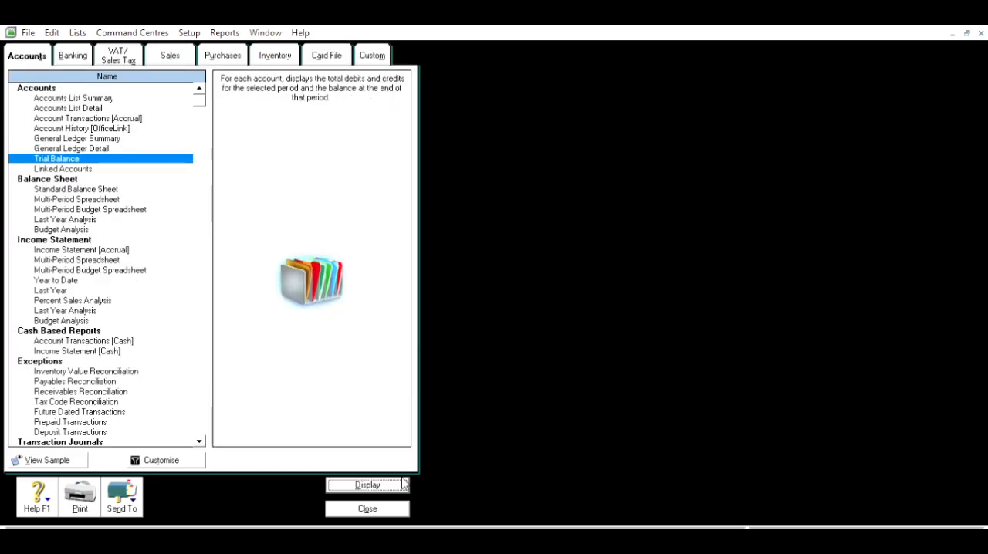
{"action": "left_click", "coordinate": [369, 508]}
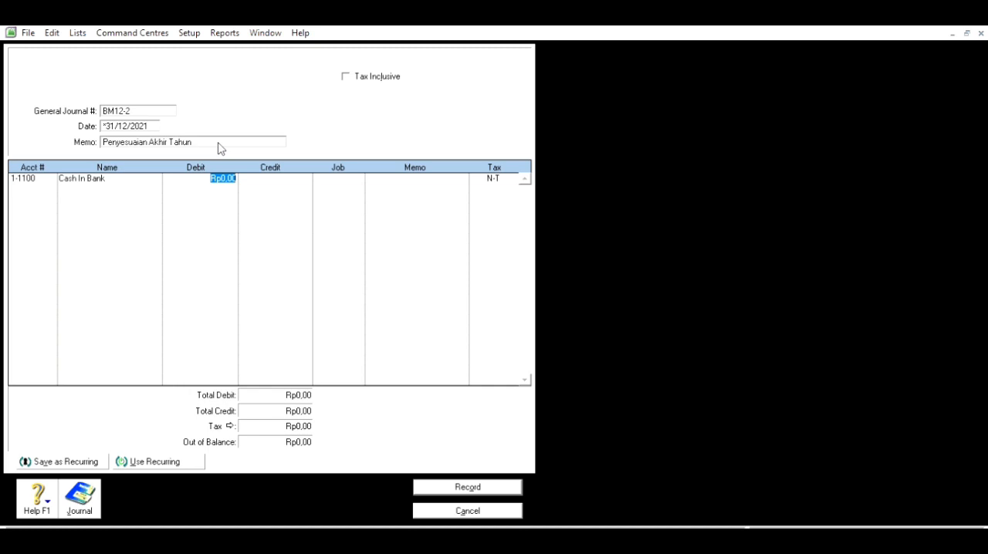
Change the account on the first line of BM12-2 to 6-1200 Office Supplies Expense.
{"action": "type", "text": "48"}
{"action": "key", "text": "BackSpace"}
{"action": "key", "text": "BackSpace"}
{"action": "left_click", "coordinate": [48, 178]}
{"action": "left_click", "coordinate": [51, 178]}
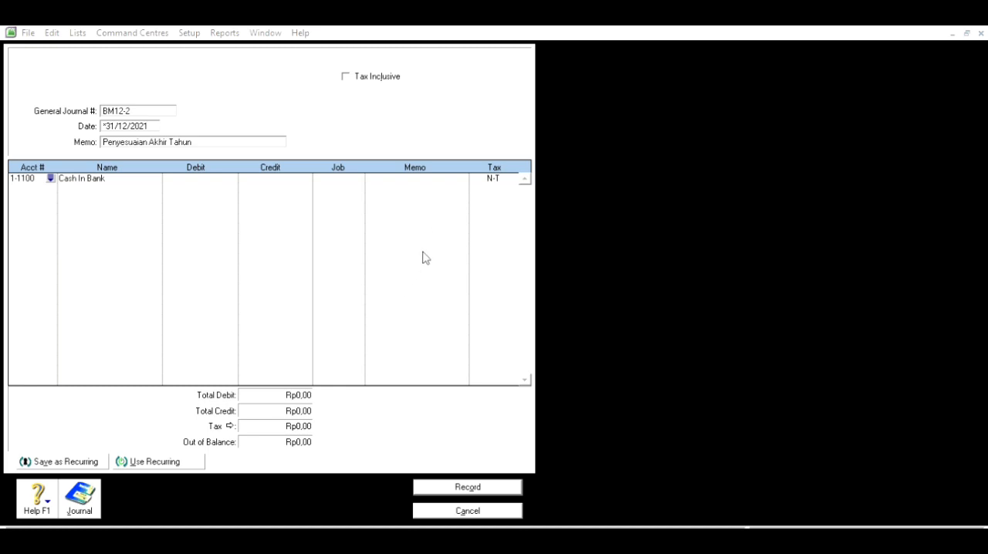
{"action": "left_click", "coordinate": [605, 362]}
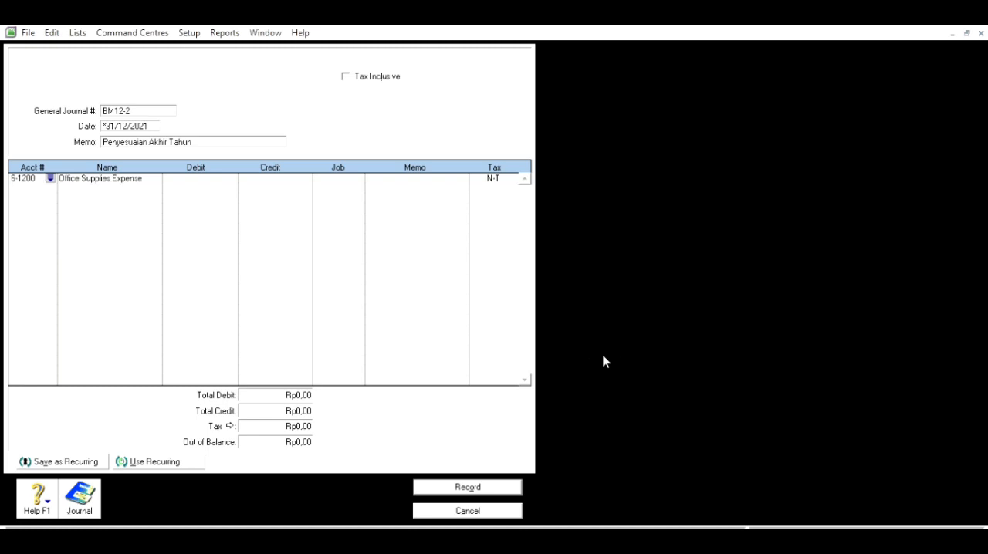
Set the debit of the Office Supplies Expense line to Rp4.850.000.
{"action": "key", "text": "Tab"}
{"action": "type", "text": "48.500.000"}
{"action": "key", "text": "Return"}
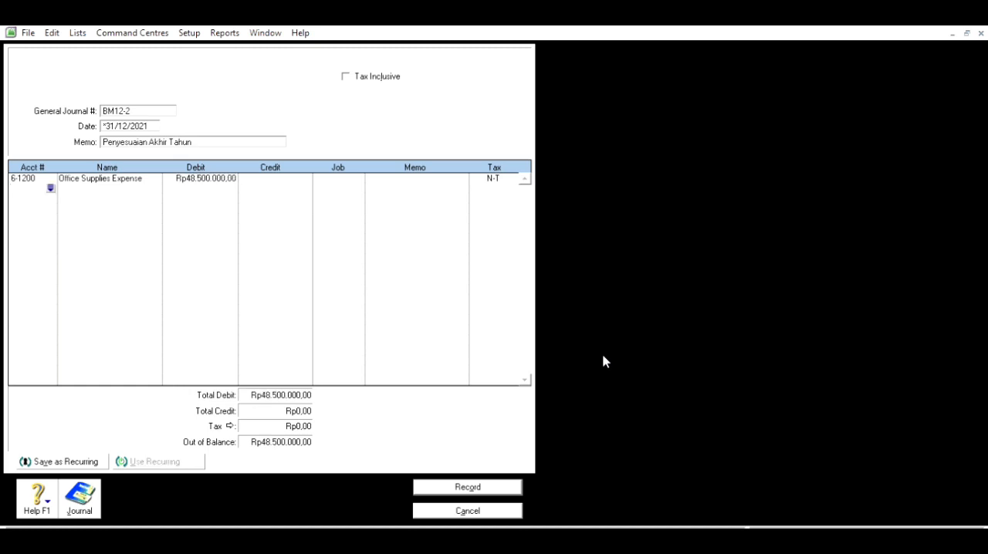
{"action": "left_click", "coordinate": [217, 174]}
{"action": "left_click", "coordinate": [218, 168]}
{"action": "key", "text": "Return"}
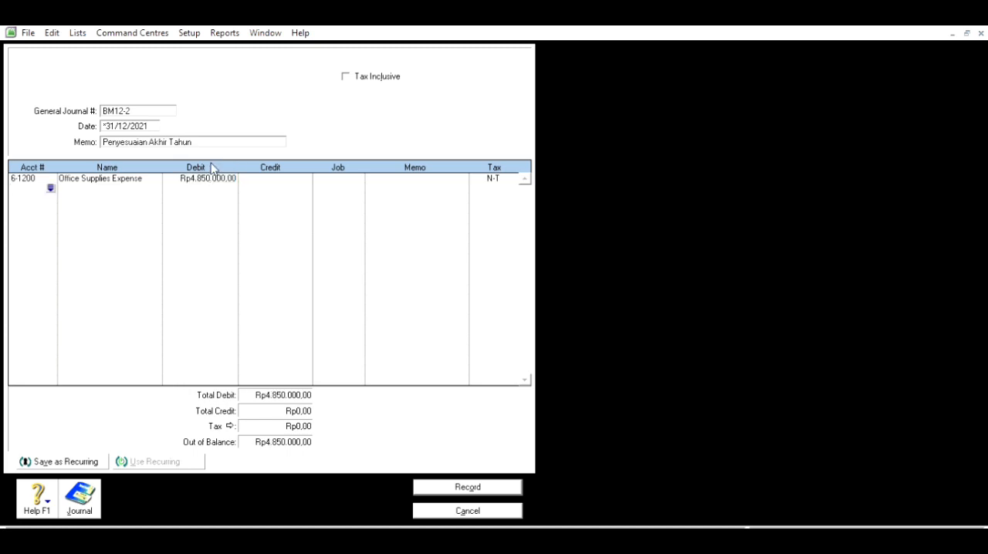
Credit account 1-1500 Supplies with the balancing Rp4.850.000 on the second line.
{"action": "key", "text": "Return"}
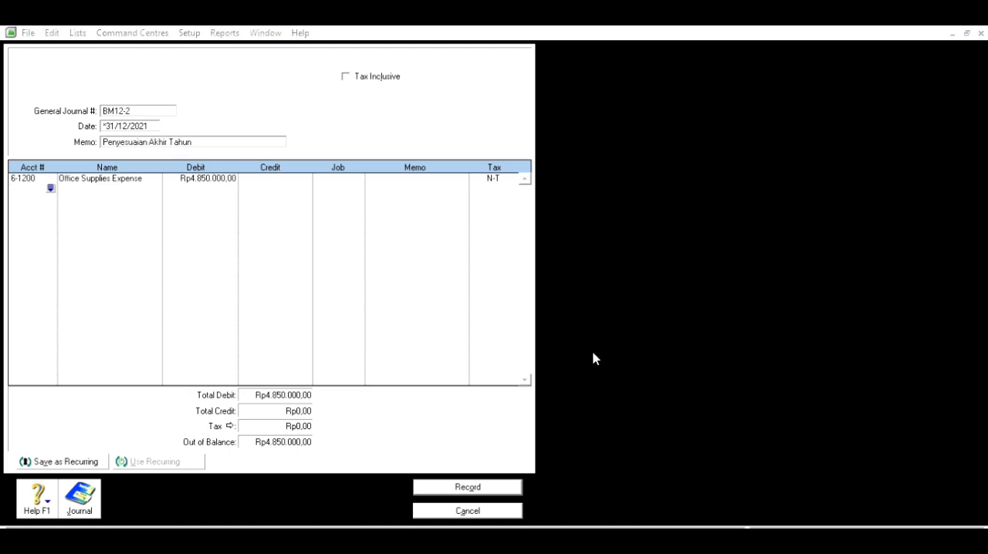
{"action": "key", "text": "Return"}
{"action": "key", "text": "Tab"}
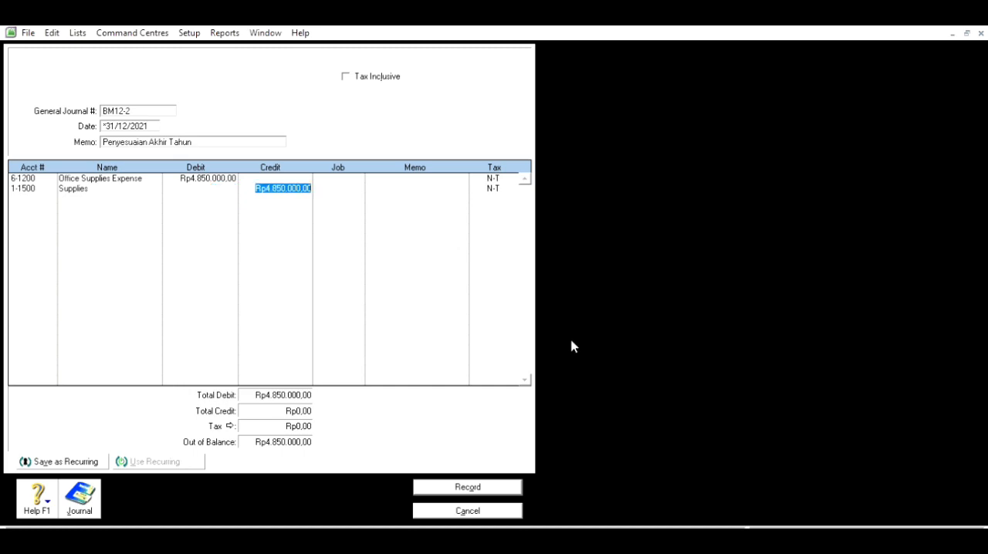
{"action": "key", "text": "Return"}
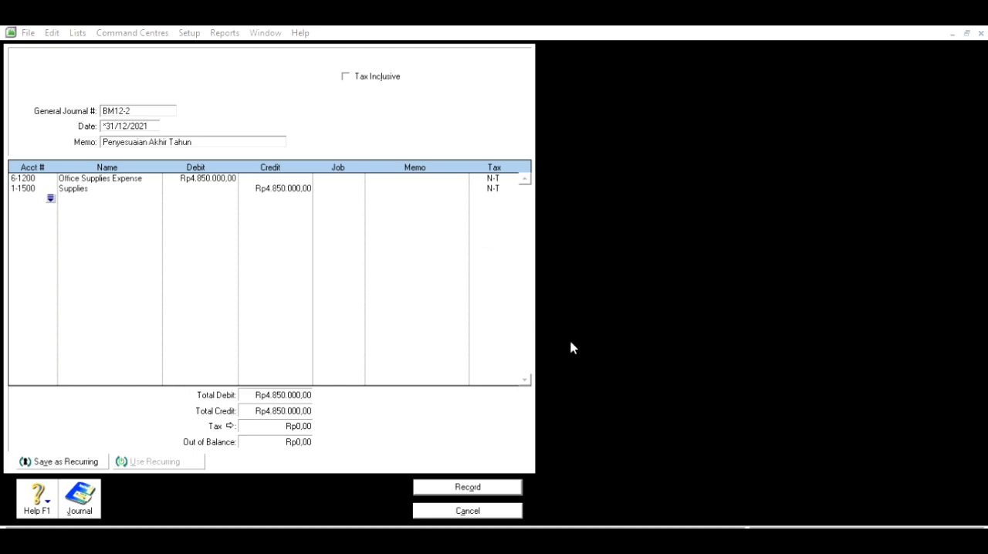
Debit account 6-1700 Wages & Salaries Expense with Rp7.500.000 on the third line.
{"action": "left_click", "coordinate": [603, 356]}
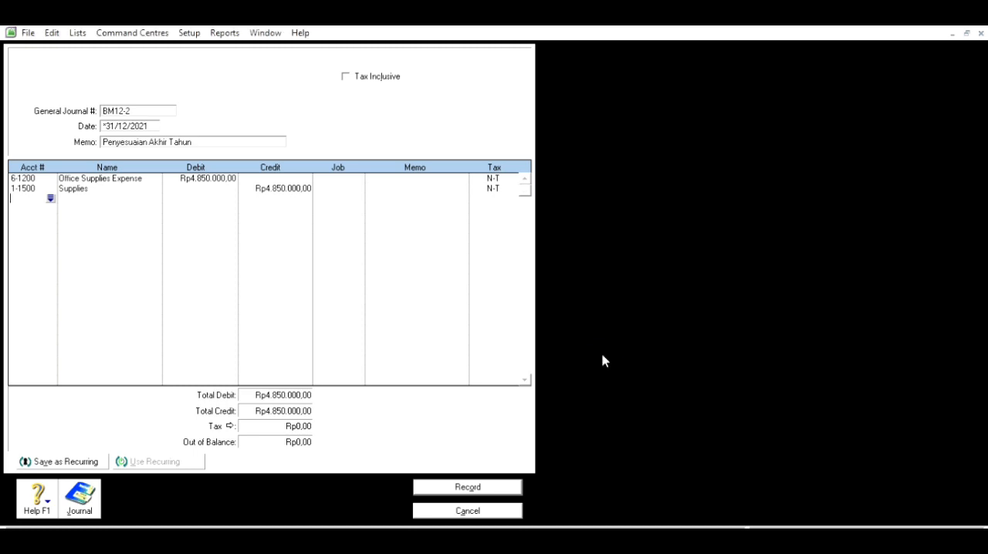
{"action": "type", "text": "7"}
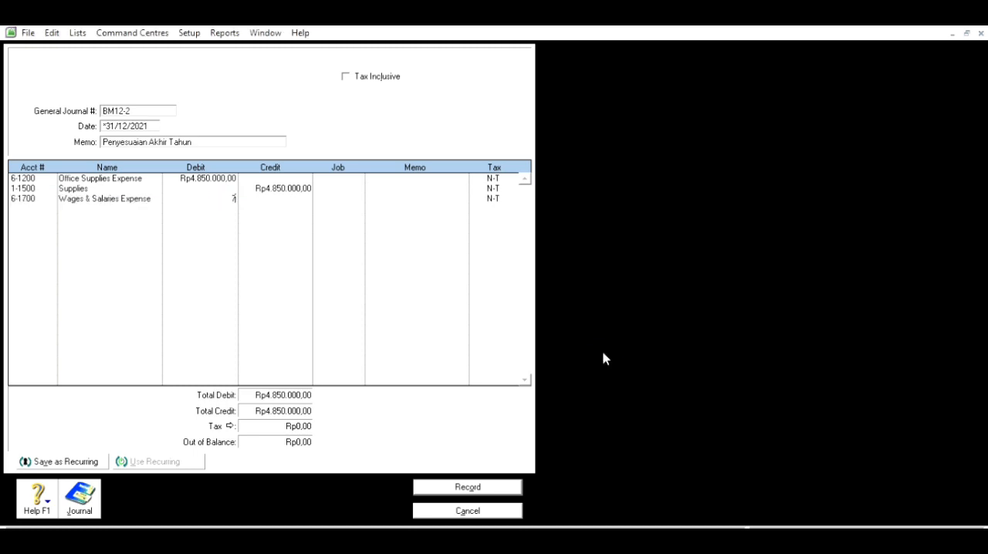
{"action": "type", "text": "500000"}
{"action": "key", "text": "Return"}
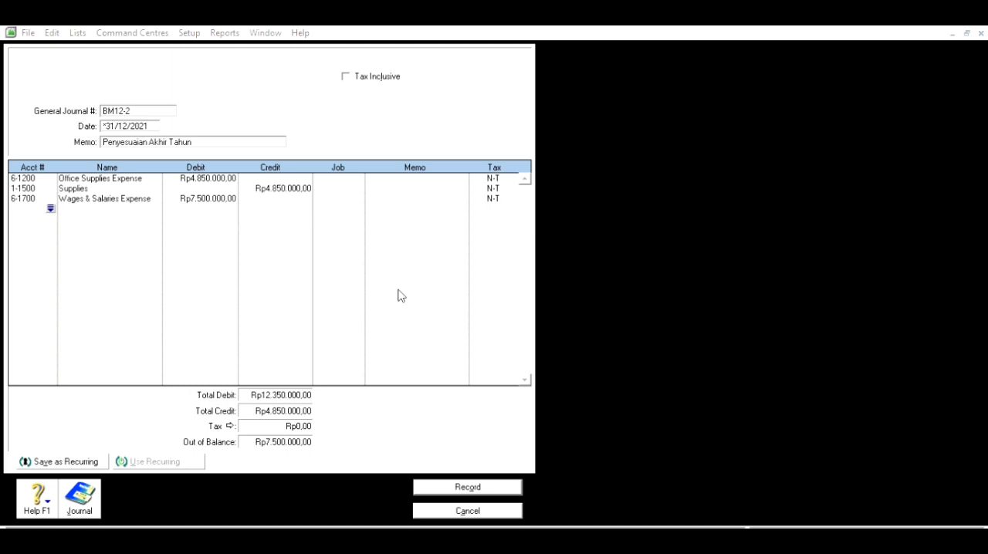
Credit account 2-1200 Accruad Expense with the balancing Rp7.500.000 on the fourth line.
{"action": "left_click", "coordinate": [651, 356]}
{"action": "key", "text": "Tab"}
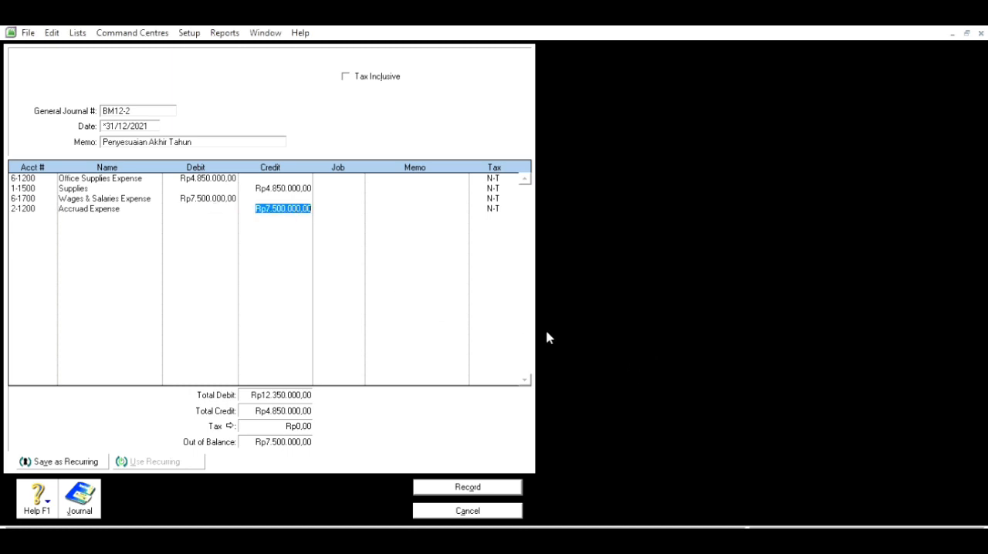
{"action": "key", "text": "Return"}
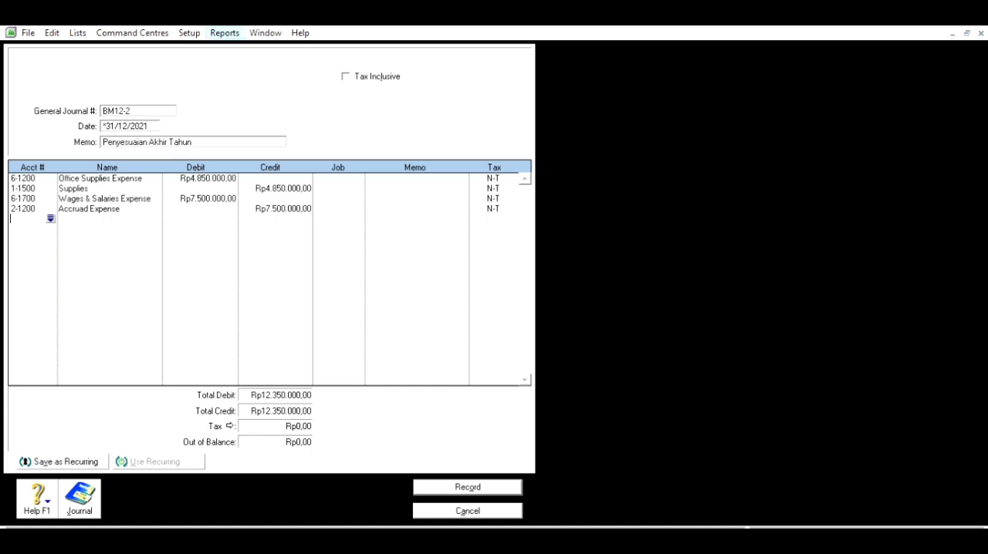
Consult the Trial Balance report again for the account balances and close the reports window.
{"action": "left_click", "coordinate": [228, 34]}
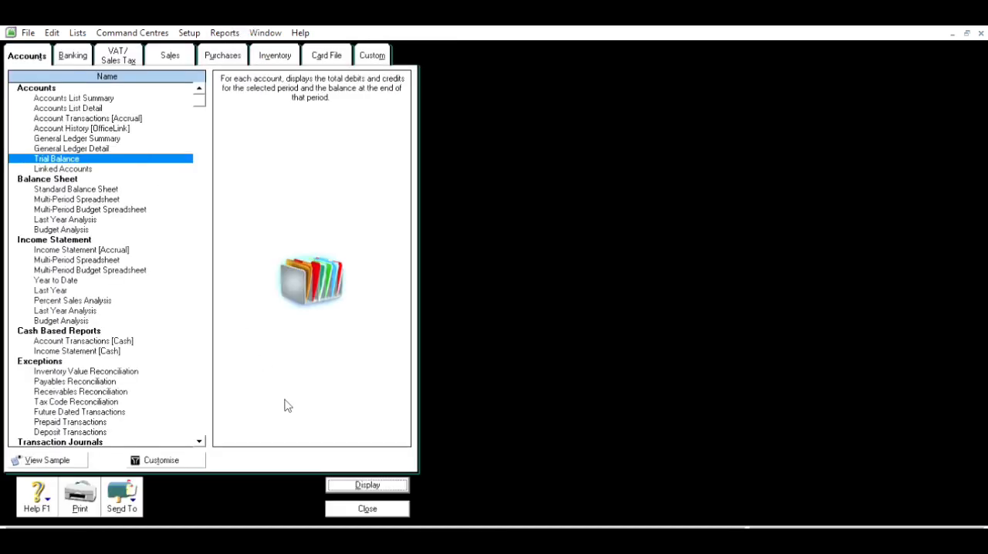
{"action": "left_click", "coordinate": [386, 485]}
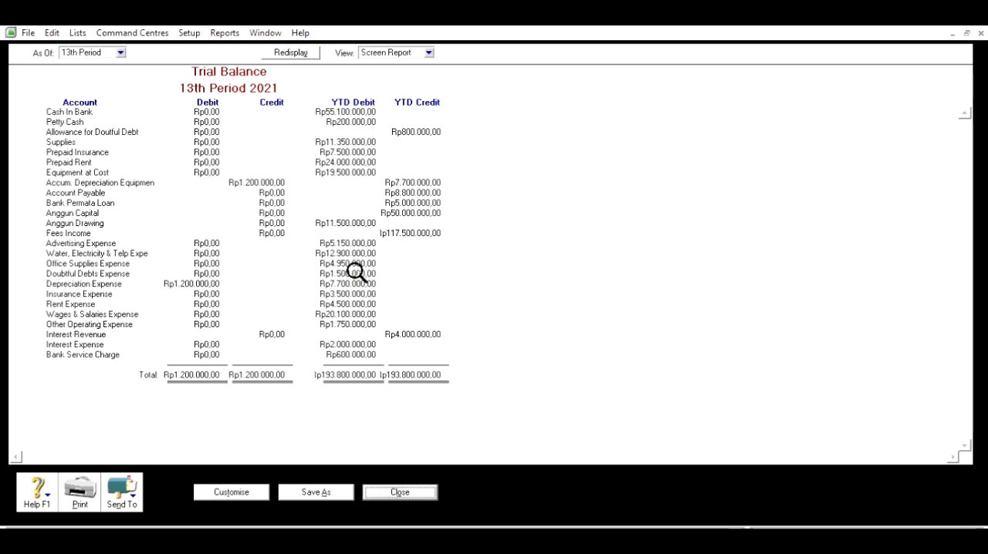
{"action": "left_click", "coordinate": [414, 488]}
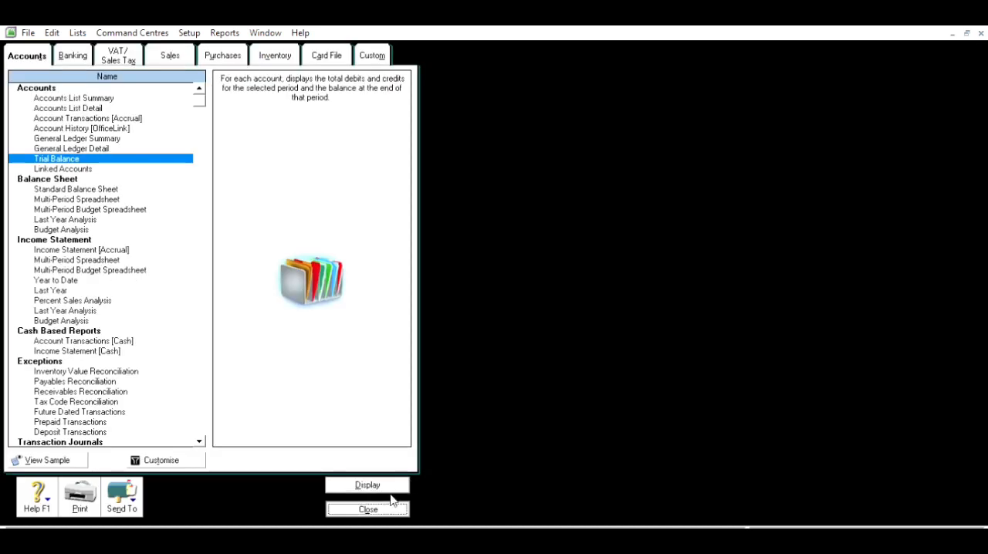
{"action": "left_click", "coordinate": [393, 504]}
Debit account 6-1500 Insurance Expense with Rp2.500.000 on the fifth line and open the account choice for the sixth line.
{"action": "key", "text": "alt+Tab"}
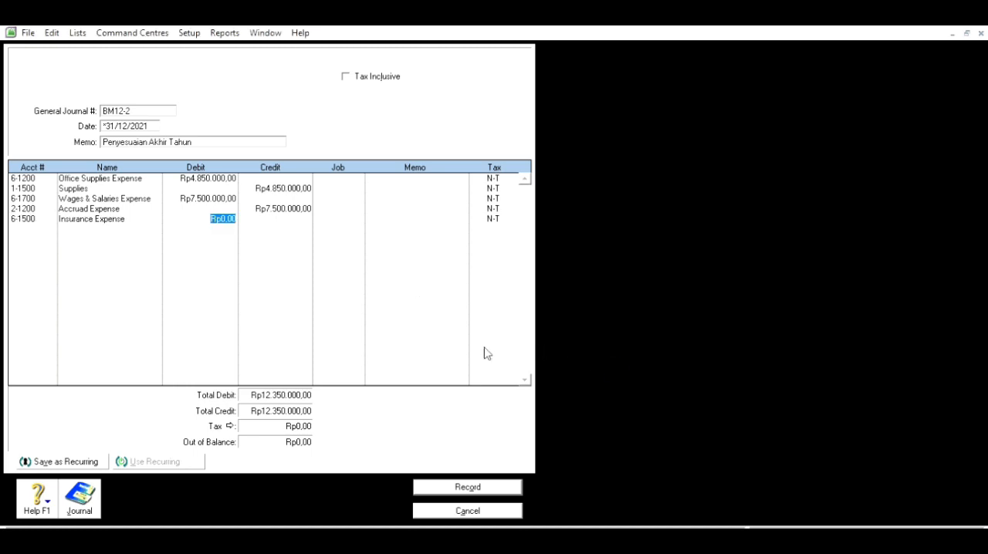
{"action": "type", "text": "2.5"}
{"action": "type", "text": "00.000"}
{"action": "key", "text": "Tab"}
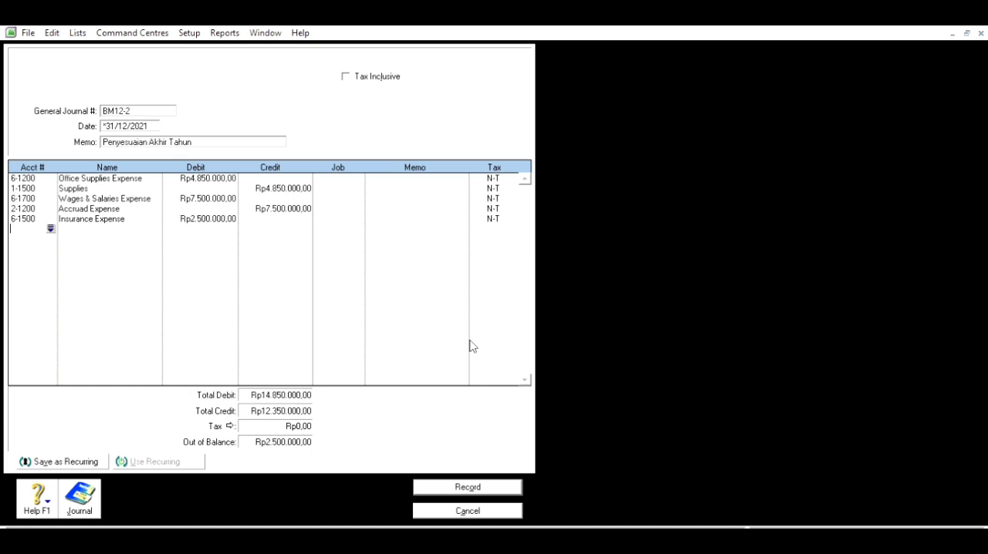
{"action": "key", "text": "Tab"}
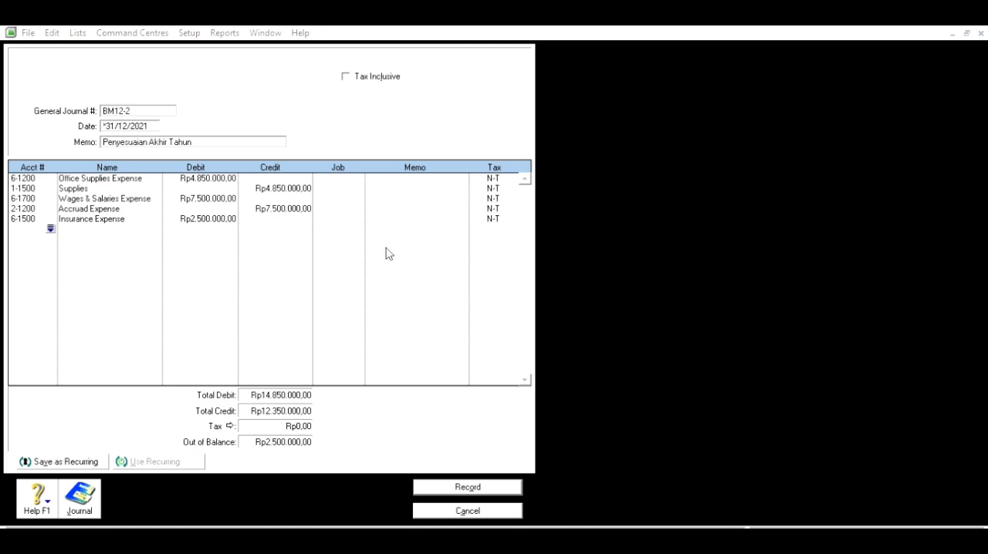
Credit account 1-1600 Prepaid Insurance with Rp2.500.000 on the sixth line, record the adjusting entry and close the journal window.
{"action": "left_click", "coordinate": [640, 357]}
{"action": "key", "text": "Tab"}
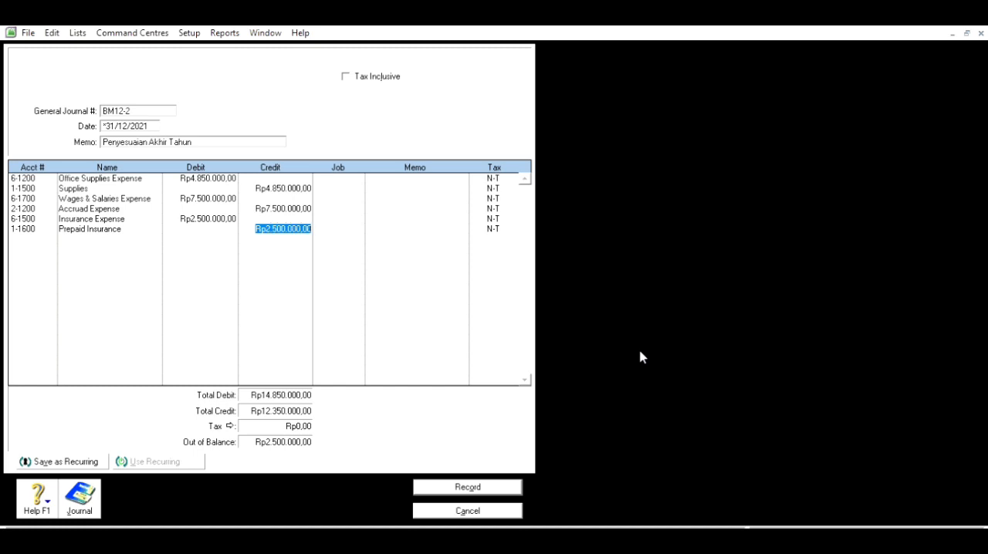
{"action": "key", "text": "Return"}
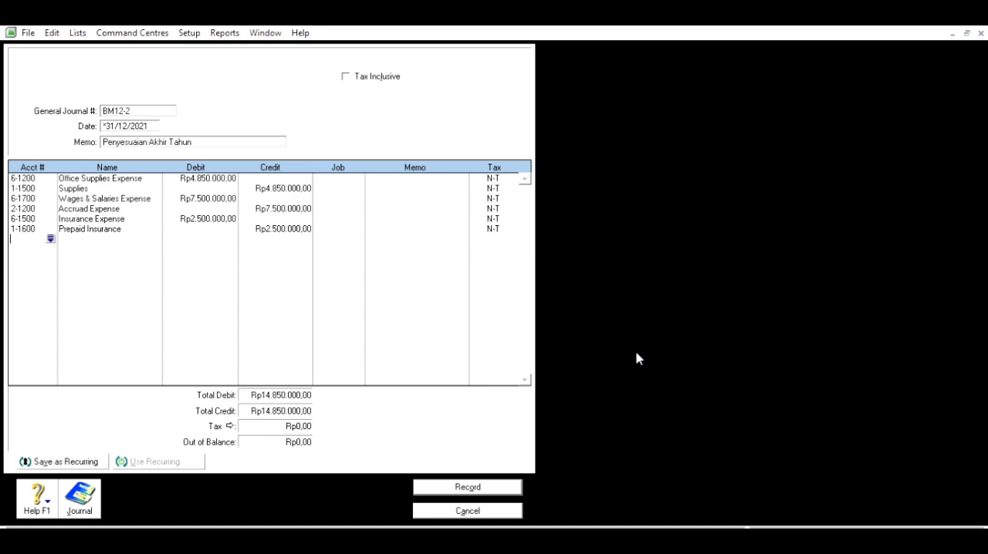
{"action": "left_click", "coordinate": [472, 482]}
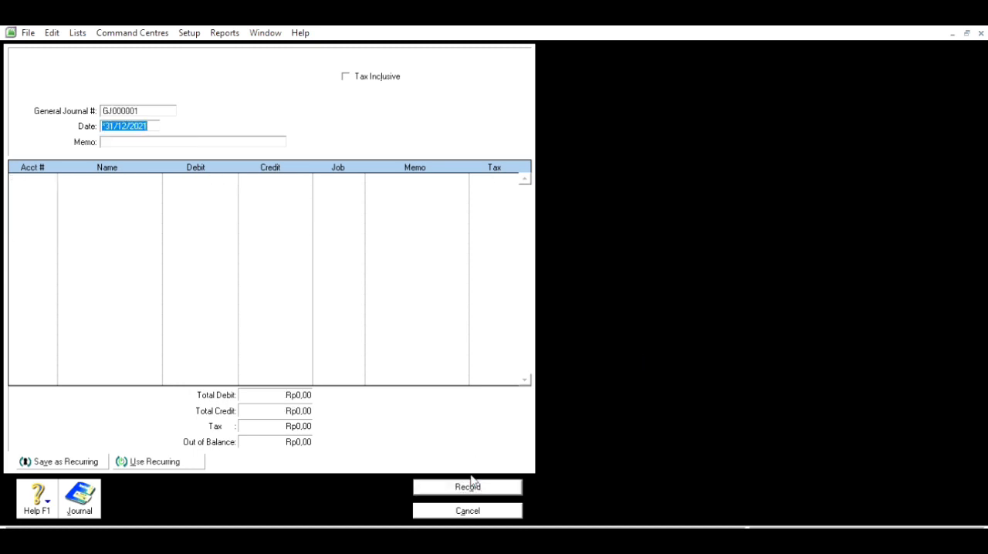
{"action": "left_click", "coordinate": [512, 504]}
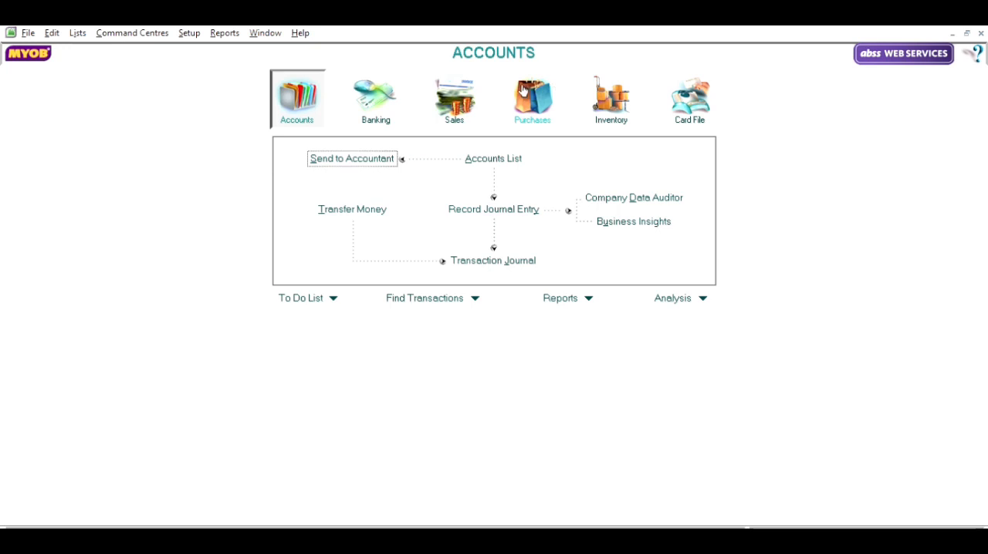
Display the Income Statement [Accrual] report.
{"action": "left_click", "coordinate": [225, 33]}
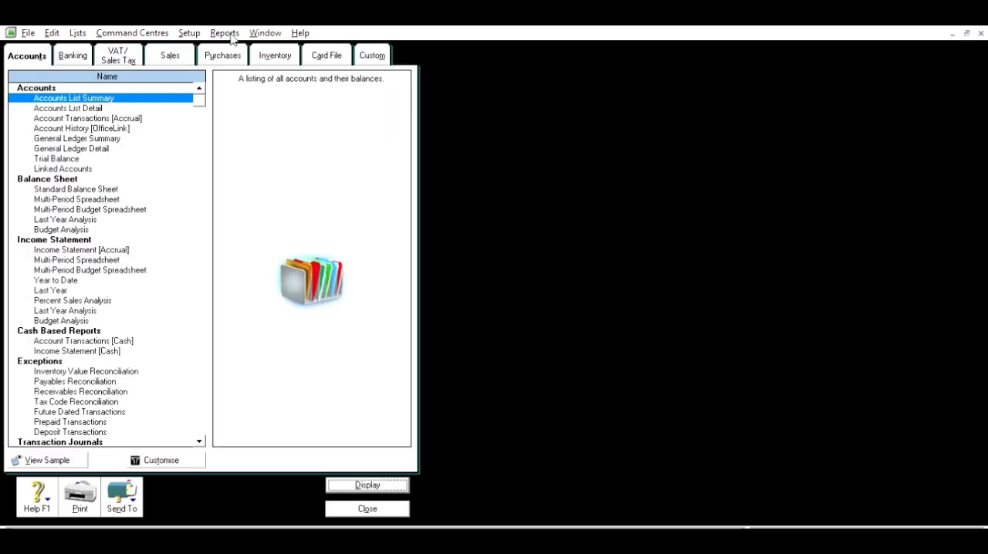
{"action": "left_click", "coordinate": [112, 249]}
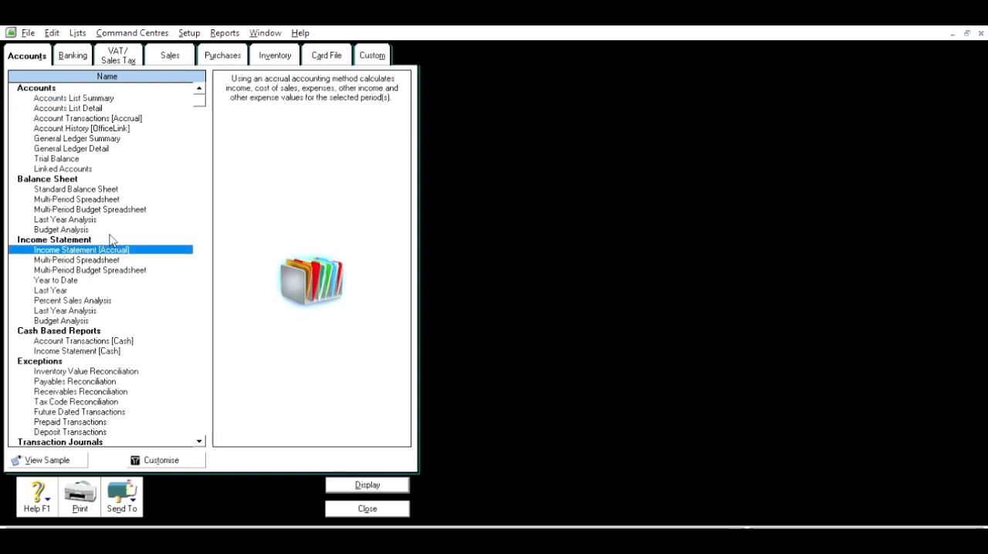
{"action": "left_click", "coordinate": [368, 484]}
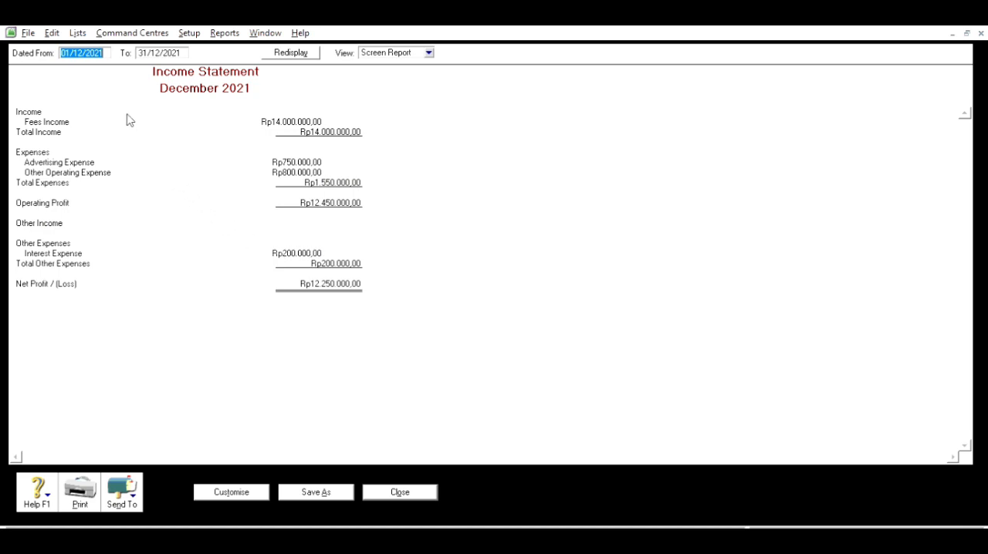
Set the income statement's end date to the 13th-period date *31/12/2021 and refresh the report.
{"action": "left_click", "coordinate": [143, 51]}
{"action": "left_click", "coordinate": [142, 51]}
{"action": "key", "text": "Left"}
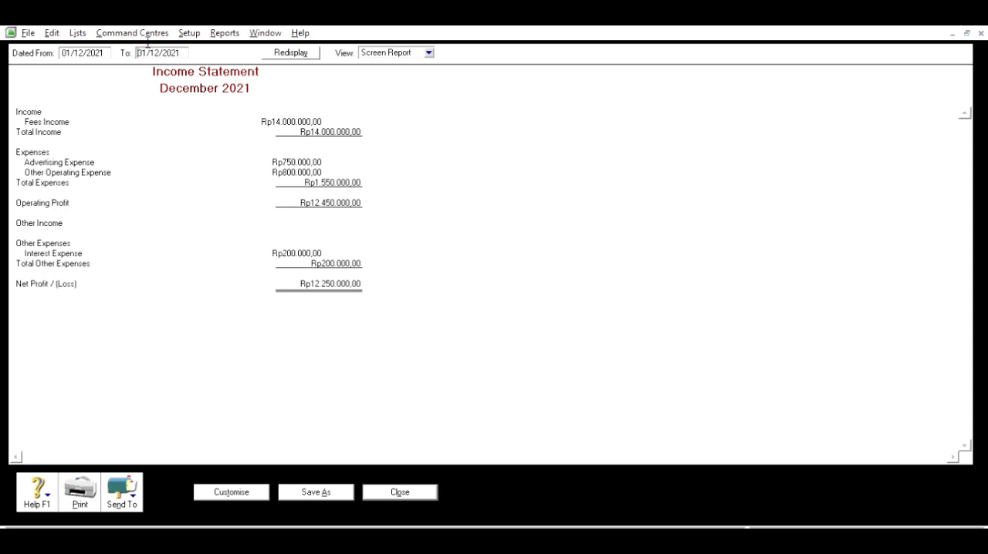
{"action": "type", "text": "8"}
{"action": "key", "text": "BackSpace"}
{"action": "left_click", "coordinate": [293, 52]}
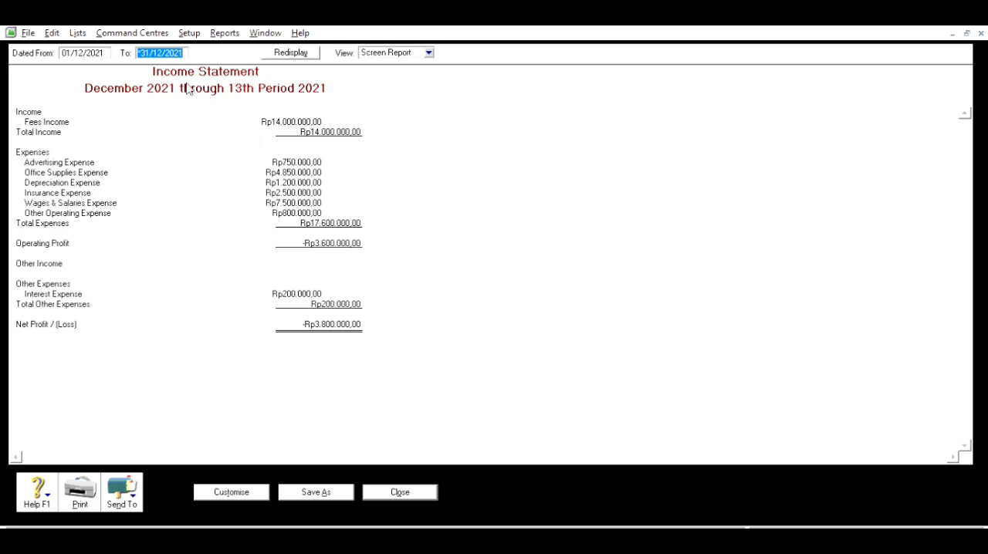
Set the income statement's start date to 01/1/2021 and refresh the report.
{"action": "left_click", "coordinate": [88, 49]}
{"action": "left_click", "coordinate": [89, 48]}
{"action": "key", "text": "BackSpace"}
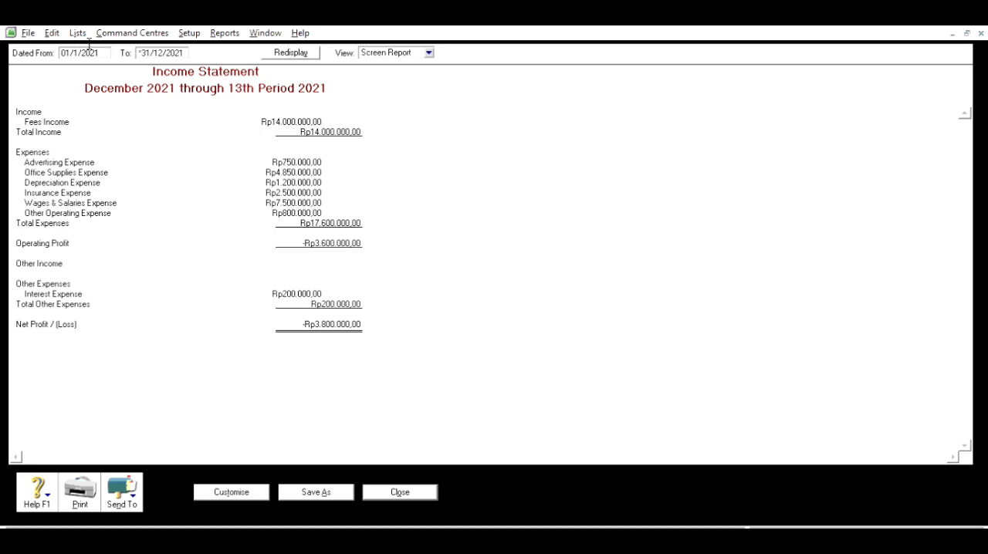
{"action": "type", "text": "0"}
{"action": "left_click", "coordinate": [291, 52]}
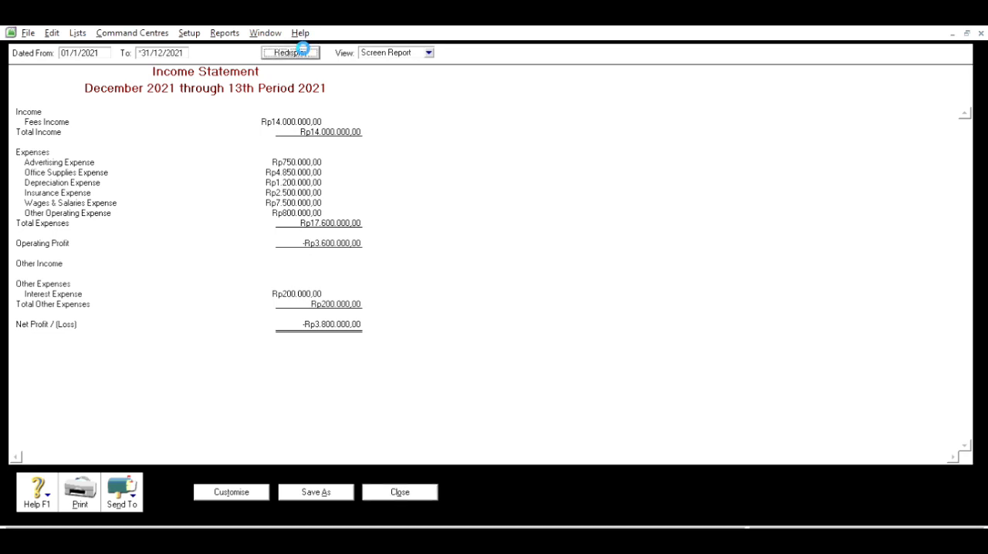